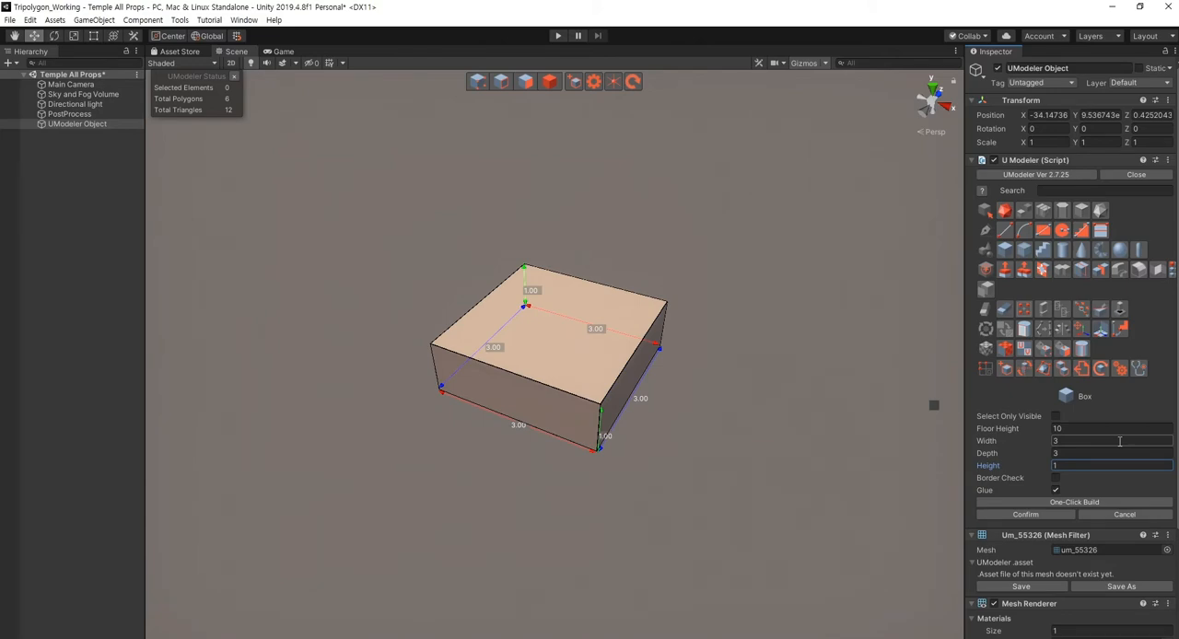
# - Confirm the 3 × 3 × 1 box and return to object mode
pyautogui.click(1027, 515)
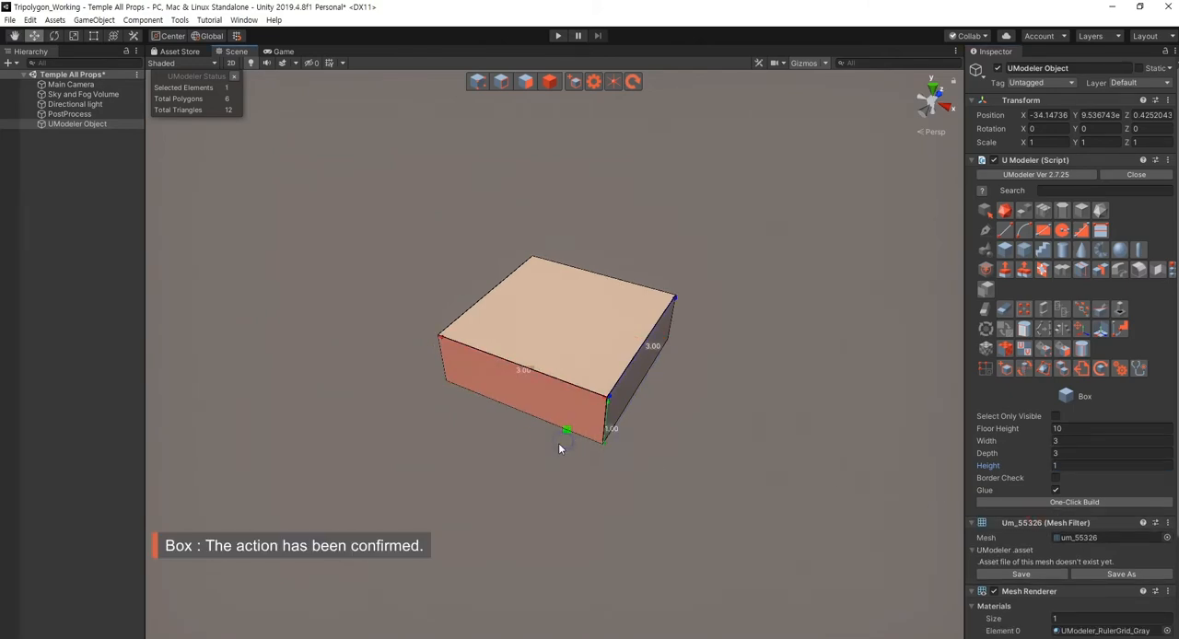
pyautogui.press('Escape')
pyautogui.scroll(3, 563, 467)
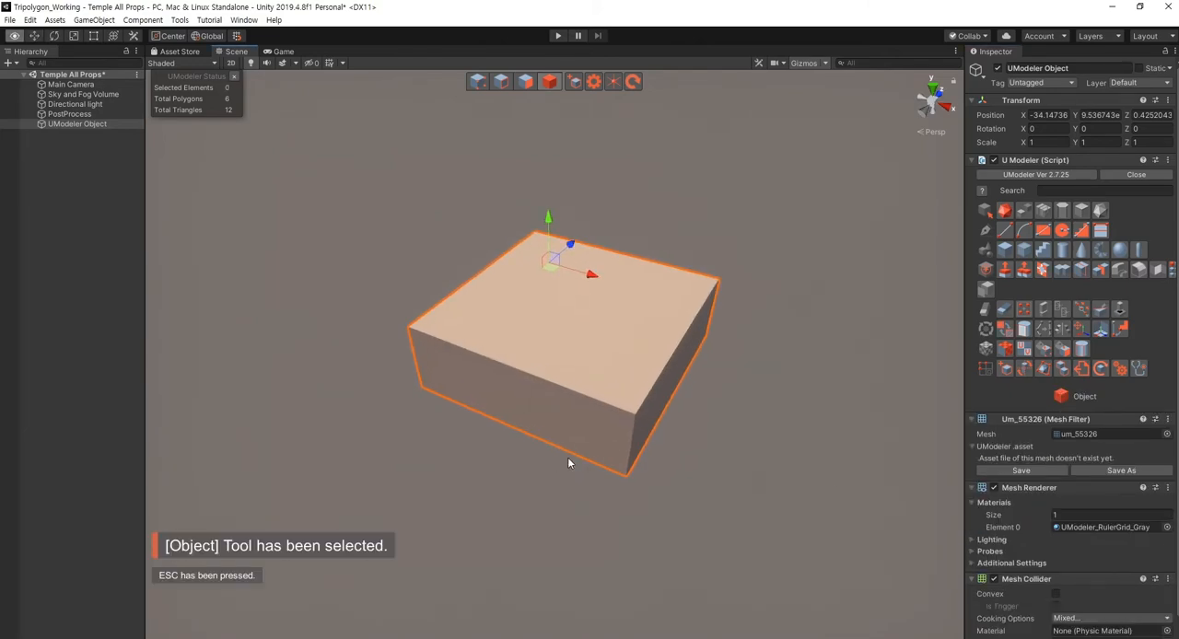
# - Move the box's pivot to its centre and return to object mode
pyautogui.click(1100, 329)
pyautogui.click(1071, 444)
pyautogui.press('Escape')
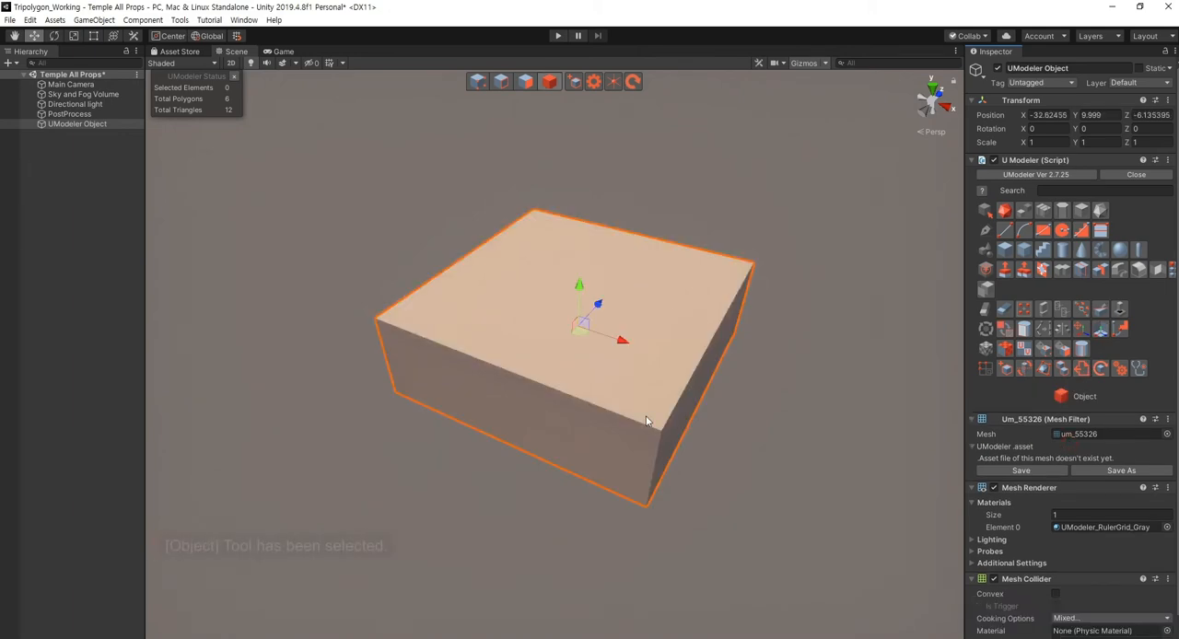
pyautogui.keyDown('alt'); pyautogui.moveTo(513, 389); pyautogui.dragTo(534, 399); pyautogui.keyUp('alt')
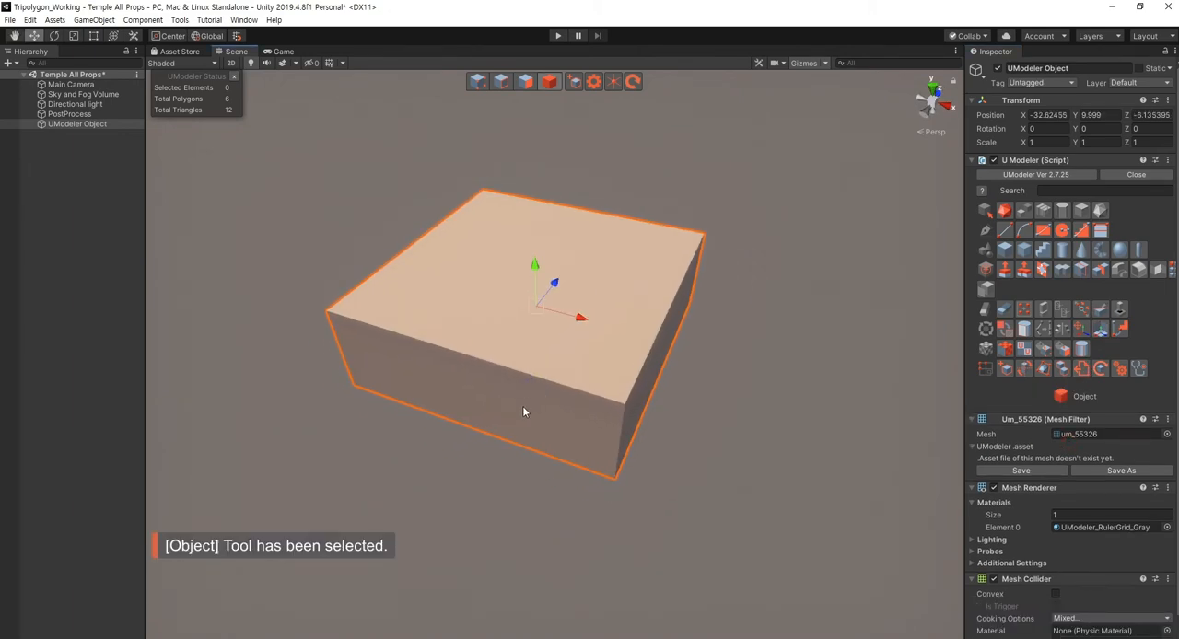
# - Loop slice the box through its middle in both horizontal directions to divide the top face into four polygons
pyautogui.hotkey('shift', '2')
pyautogui.click(1084, 270)
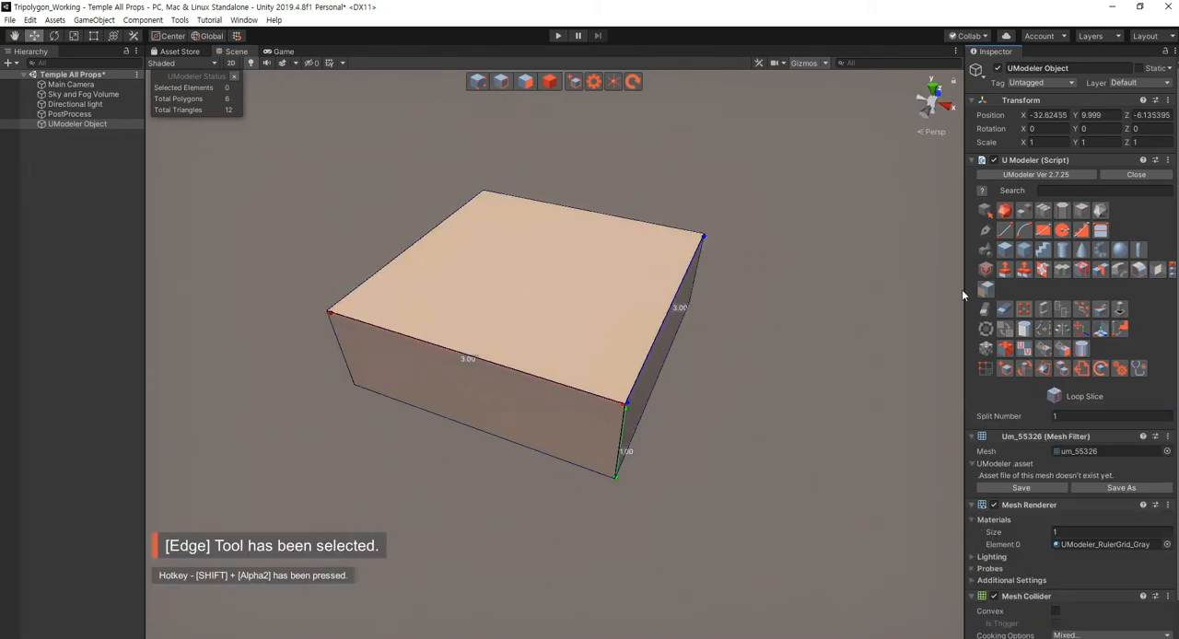
pyautogui.click(476, 326)
pyautogui.click(638, 343)
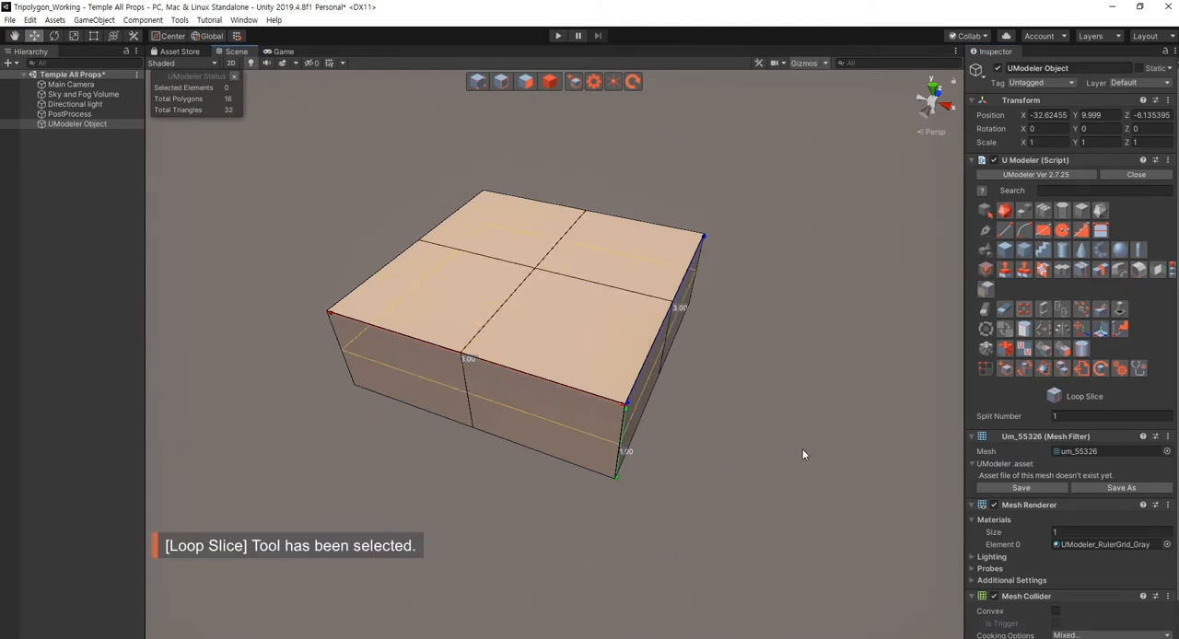
pyautogui.keyDown('alt'); pyautogui.moveTo(802, 448); pyautogui.dragTo(798, 451); pyautogui.keyUp('alt')
pyautogui.press('Escape')
pyautogui.press('Escape')
pyautogui.keyDown('alt'); pyautogui.moveTo(647, 522); pyautogui.dragTo(634, 477); pyautogui.keyUp('alt')
pyautogui.scroll(-3, 660, 501)
pyautogui.press('Escape')
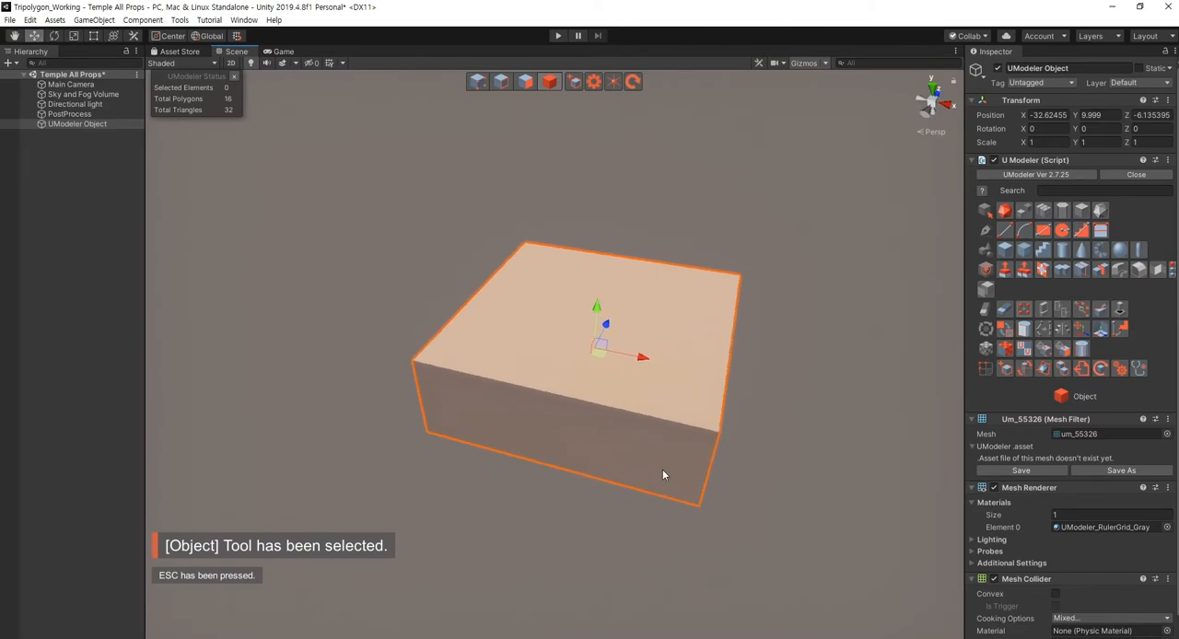
pyautogui.hotkey('shift', '3')
pyautogui.click(642, 361)
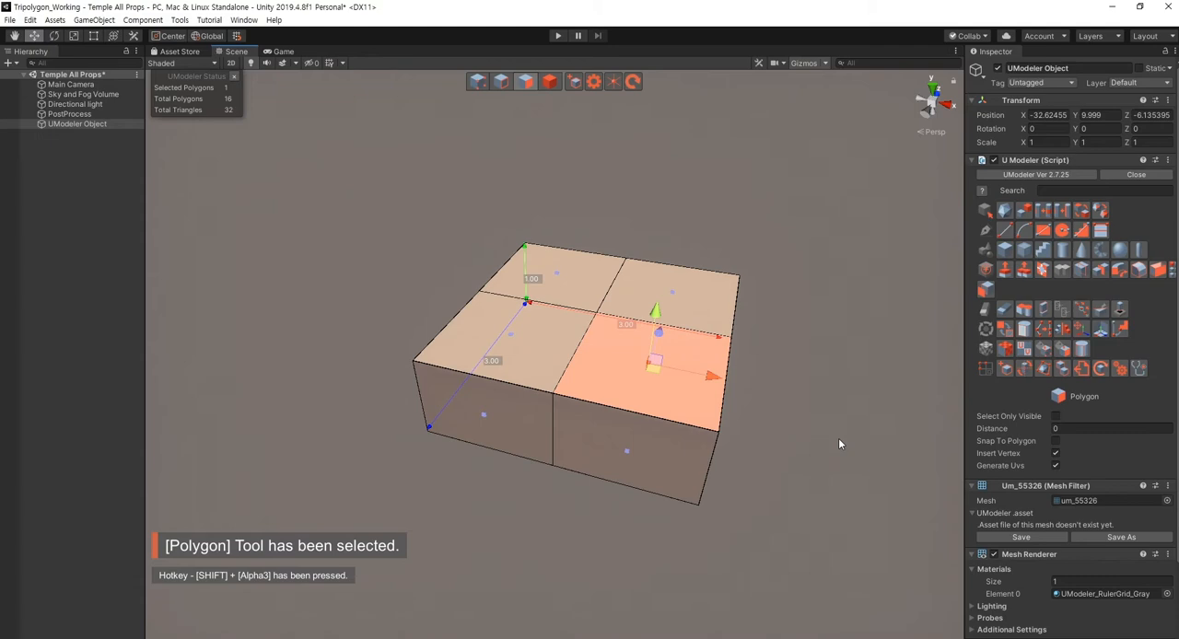
pyautogui.hotkey('ctrl', 'z')
pyautogui.hotkey('ctrl', 'z')
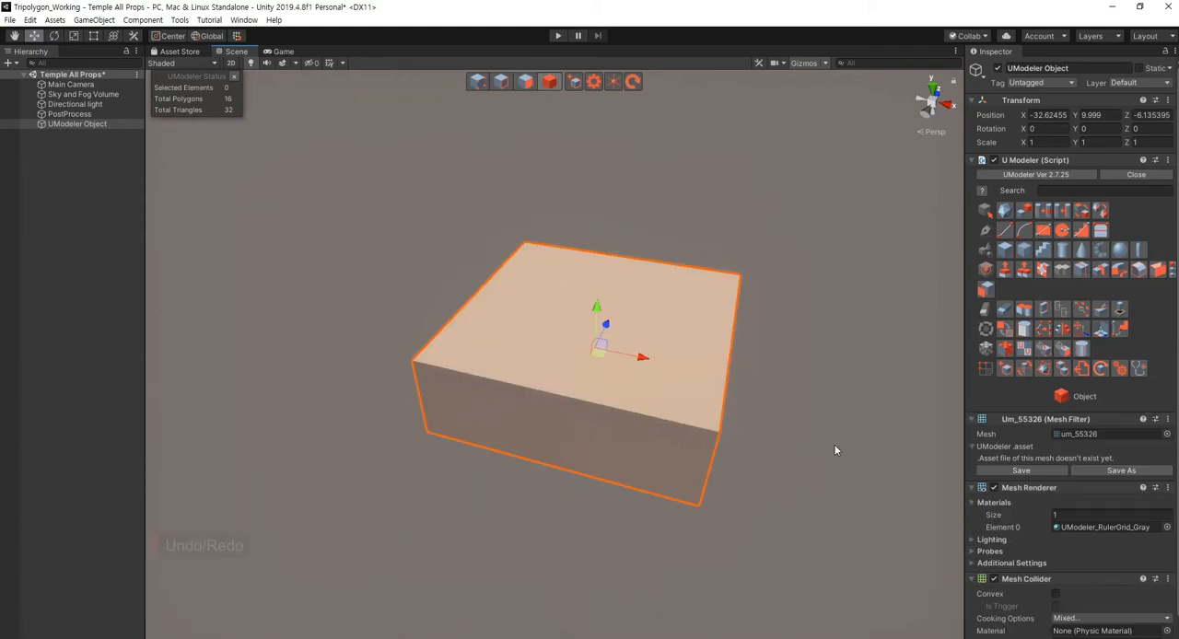
# - Select all four polygons on the top of the box in polygon mode
pyautogui.hotkey('shift', '3')
pyautogui.click(627, 341)
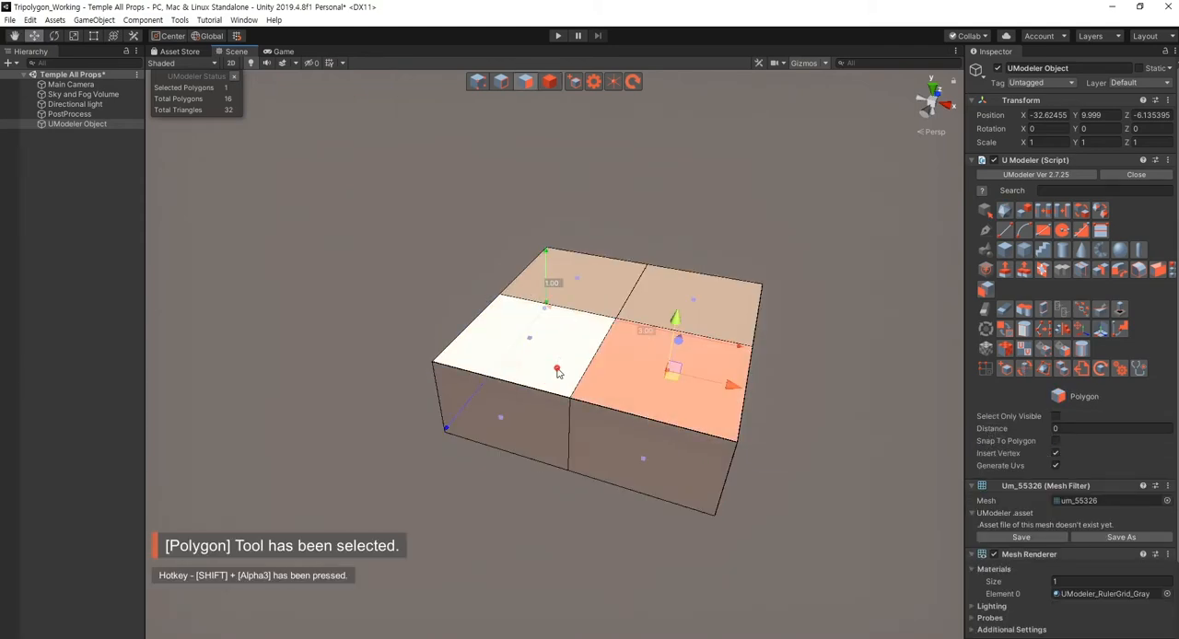
pyautogui.keyDown('ctrl'); pyautogui.click(552, 355); pyautogui.keyUp('ctrl')
pyautogui.keyDown('ctrl'); pyautogui.click(692, 308); pyautogui.keyUp('ctrl')
pyautogui.keyDown('alt'); pyautogui.moveTo(718, 463); pyautogui.dragTo(617, 437); pyautogui.keyUp('alt')
pyautogui.keyDown('ctrl'); pyautogui.click(519, 324); pyautogui.keyUp('ctrl')
pyautogui.moveTo(705, 438); pyautogui.dragTo(721, 450, button='right')
pyautogui.press('a')
pyautogui.scroll(3, 709, 454)
pyautogui.press('d')
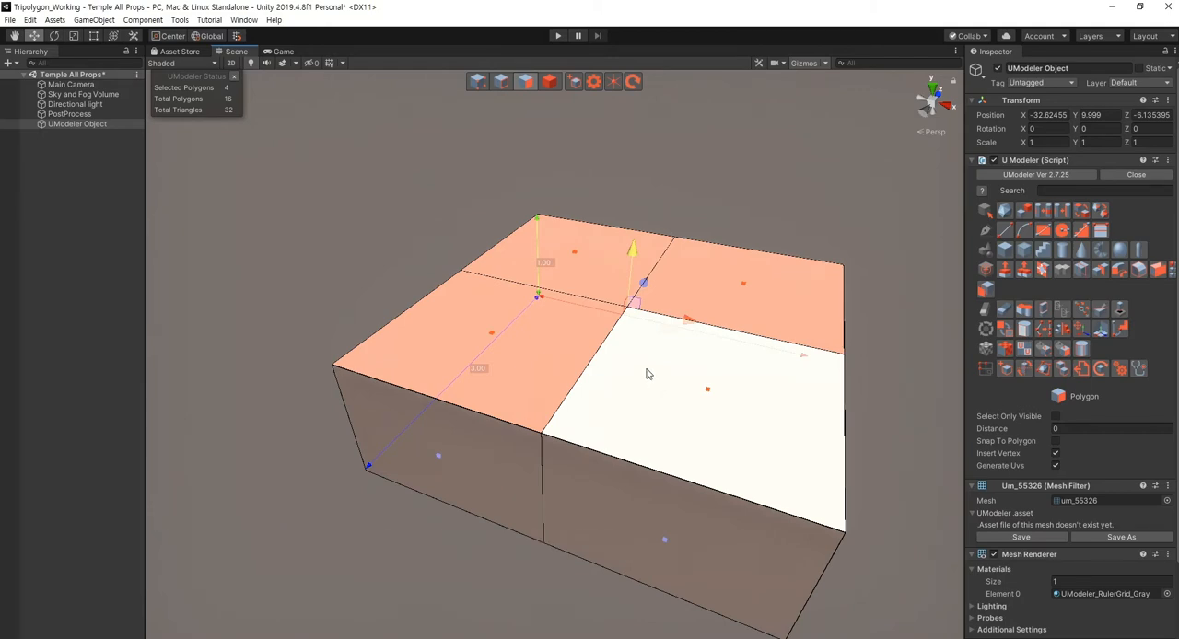
# - Extrude the four top polygons upward about 0.05 and scale them inward to form a sloped rim
pyautogui.keyDown('shift'); pyautogui.moveTo(636, 257); pyautogui.dragTo(634, 251); pyautogui.keyUp('shift')
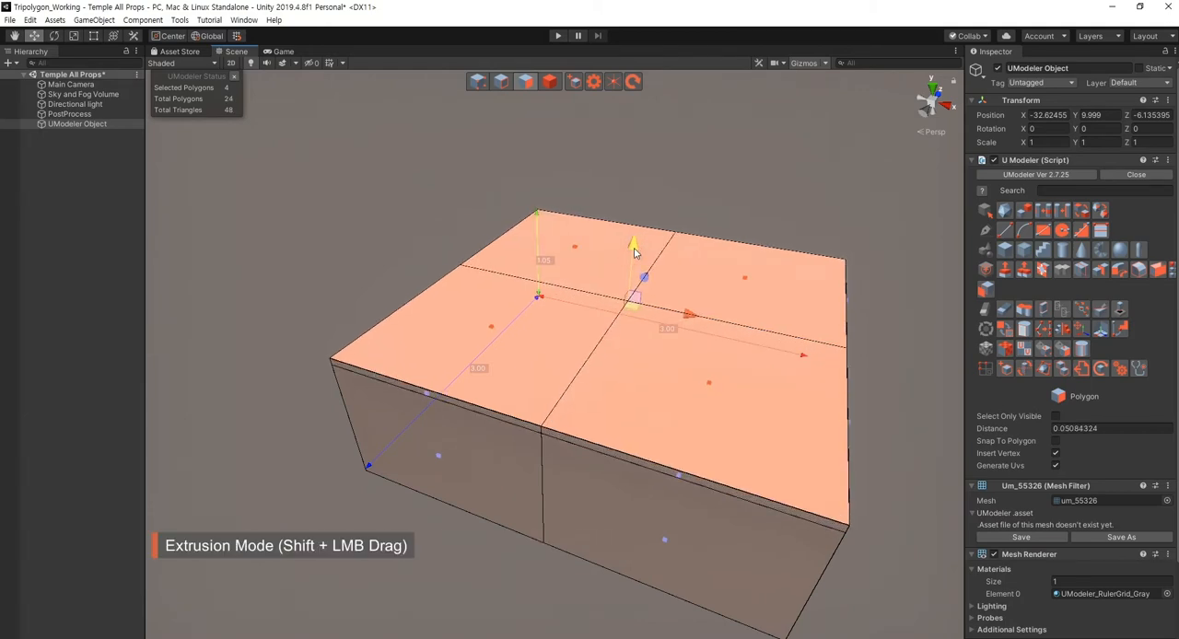
pyautogui.press('r')
pyautogui.moveTo(627, 302); pyautogui.dragTo(631, 325)
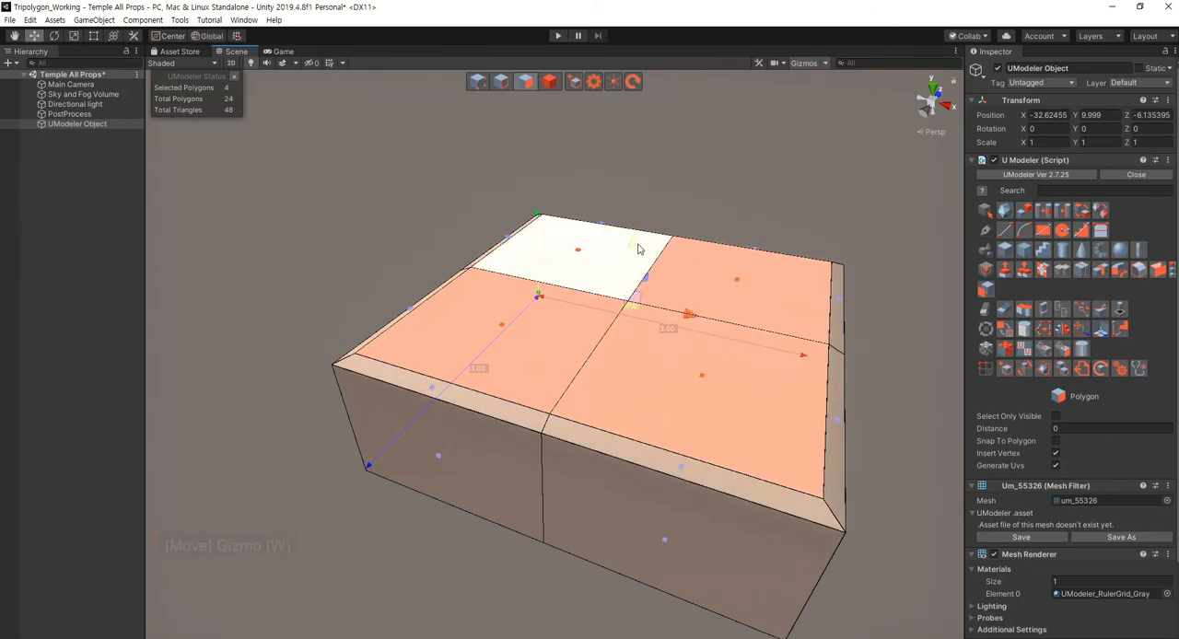
# - Extrude the inset top polygons straight upward about 0.92 to form the upper block
pyautogui.press('w')
pyautogui.moveTo(637, 245); pyautogui.dragTo(637, 240)
pyautogui.press('r')
pyautogui.moveTo(629, 303); pyautogui.dragTo(582, 243)
pyautogui.press('w')
pyautogui.scroll(-4, 603, 308)
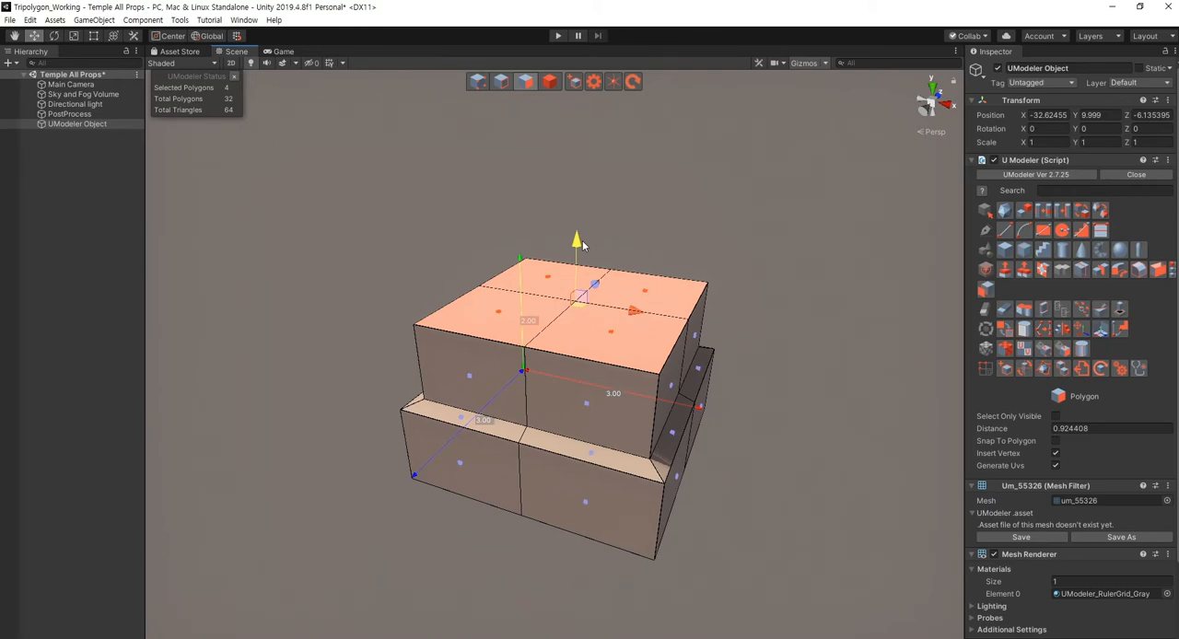
# - Scale the top polygons inward to taper the upper block, and extrude them upward about 0.38
pyautogui.press('r')
pyautogui.moveTo(575, 306); pyautogui.dragTo(578, 327)
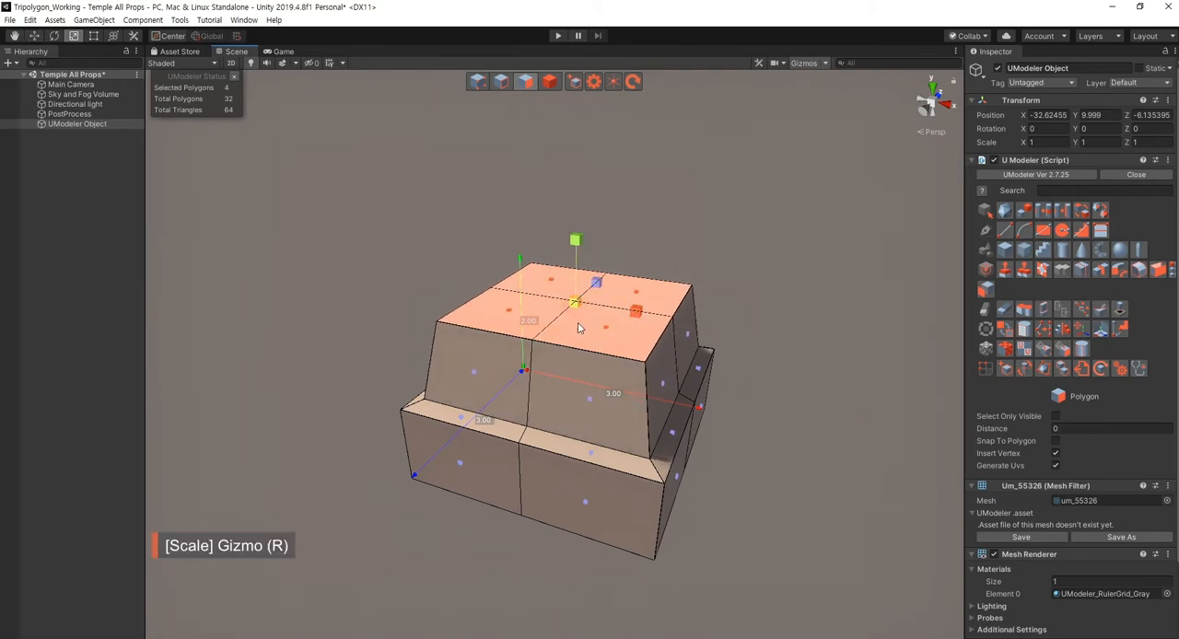
pyautogui.press('w')
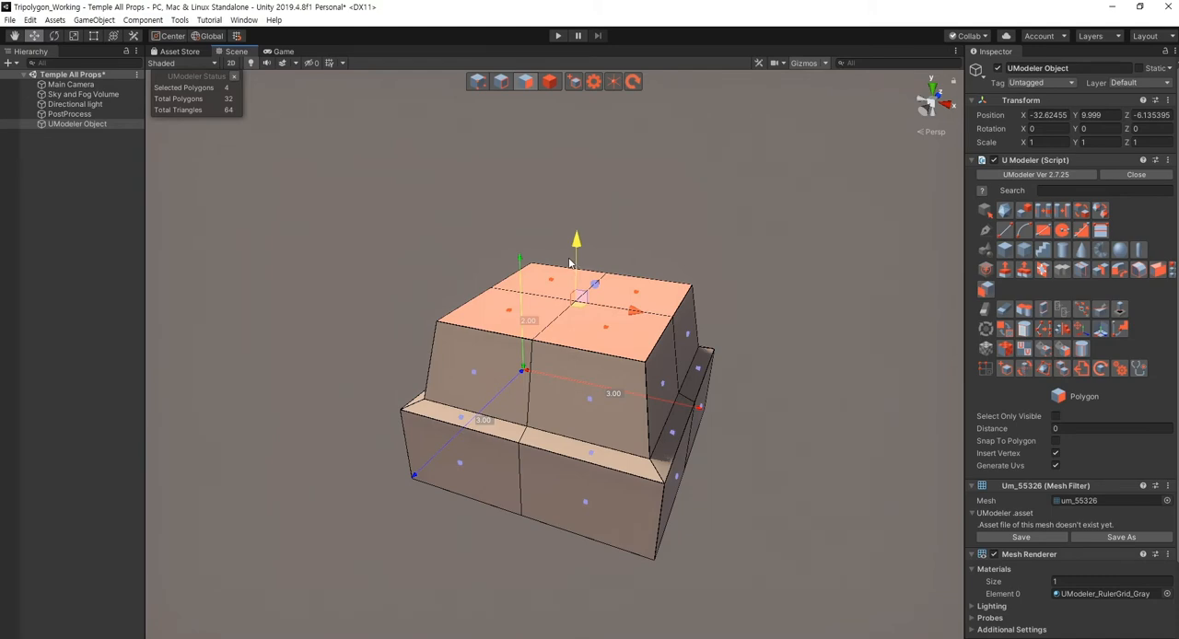
pyautogui.keyDown('shift'); pyautogui.moveTo(580, 251); pyautogui.dragTo(570, 216); pyautogui.keyUp('shift')
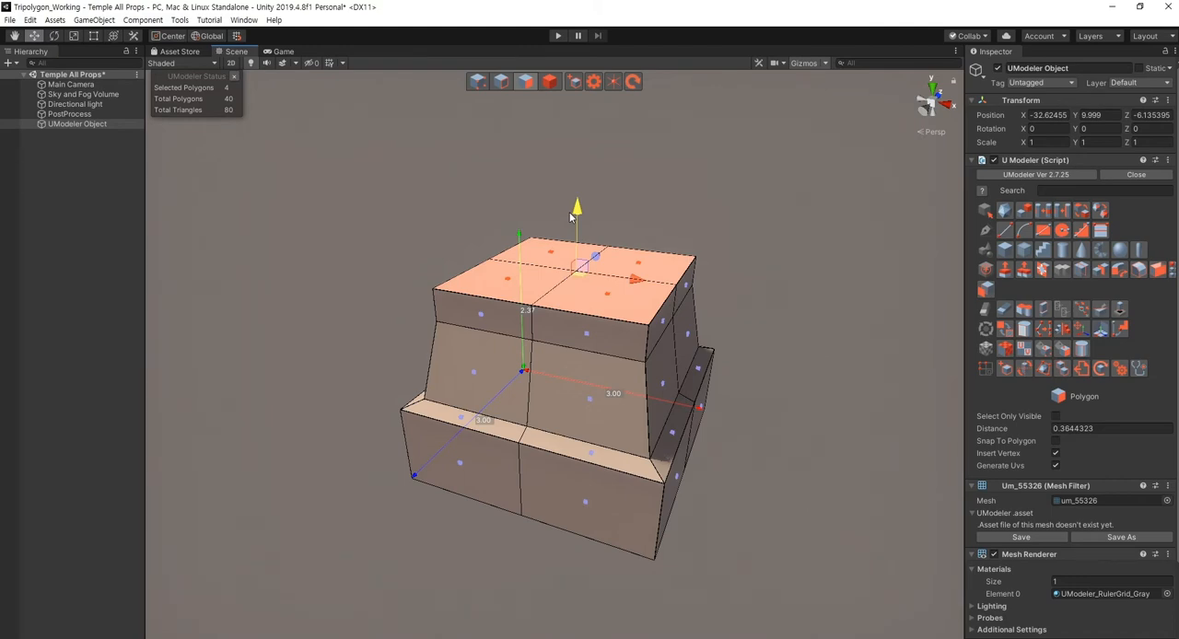
pyautogui.keyDown('shift'); pyautogui.moveTo(570, 216); pyautogui.dragTo(570, 216); pyautogui.keyUp('shift')
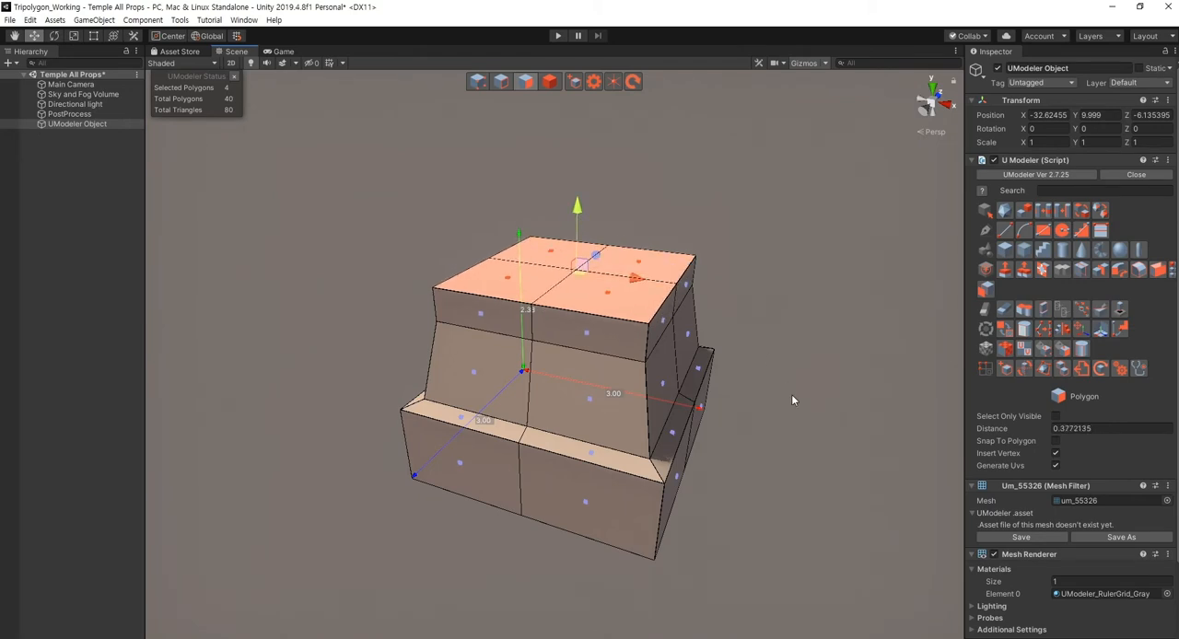
# - Select all vertices of the uppermost band and raise them about 0.19
pyautogui.click(792, 396)
pyautogui.moveTo(787, 394); pyautogui.dragTo(459, 305, button='right')
pyautogui.press('Escape')
pyautogui.hotkey('shift', '1')
pyautogui.moveTo(447, 286); pyautogui.dragTo(888, 402)
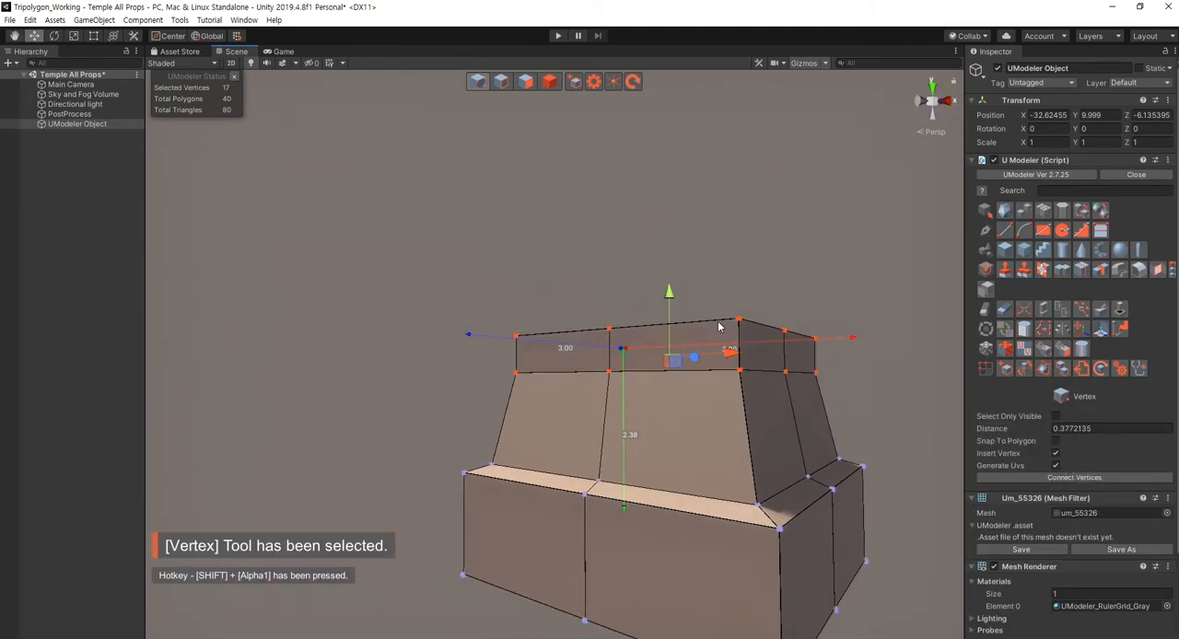
pyautogui.moveTo(670, 292); pyautogui.dragTo(669, 281)
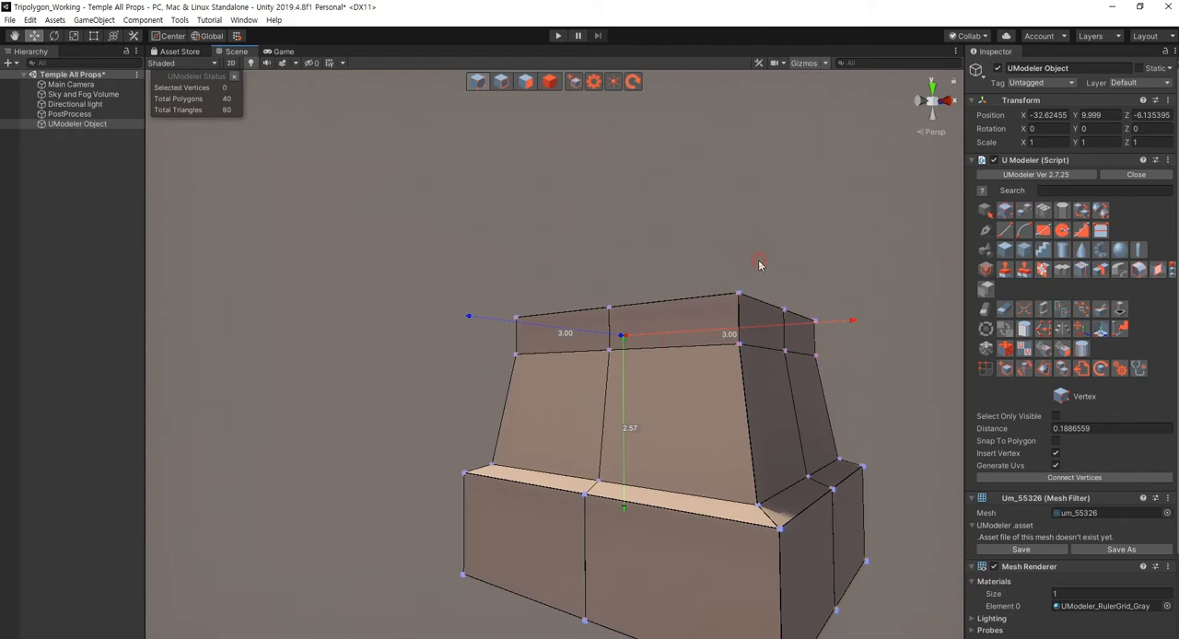
pyautogui.press('Escape')
# - Loop slice the pedestal vertically near one front corner, parallel to the existing centre cut
pyautogui.moveTo(714, 262); pyautogui.dragTo(710, 479, button='right')
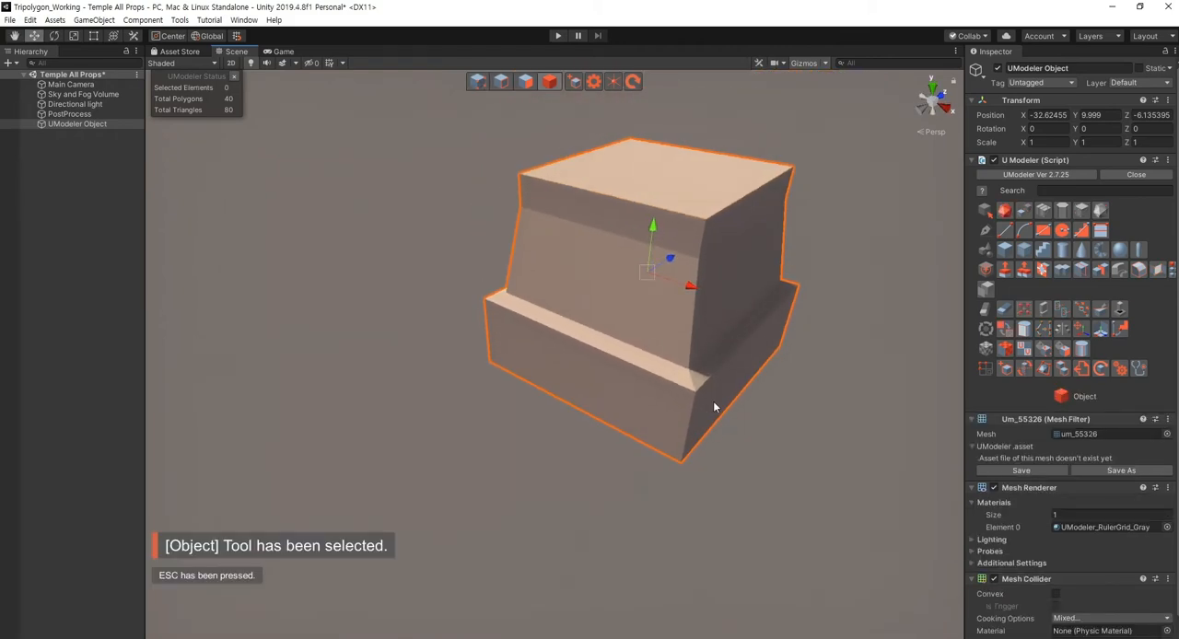
pyautogui.hotkey('shift', '3')
pyautogui.moveTo(676, 429); pyautogui.dragTo(799, 409, button='right')
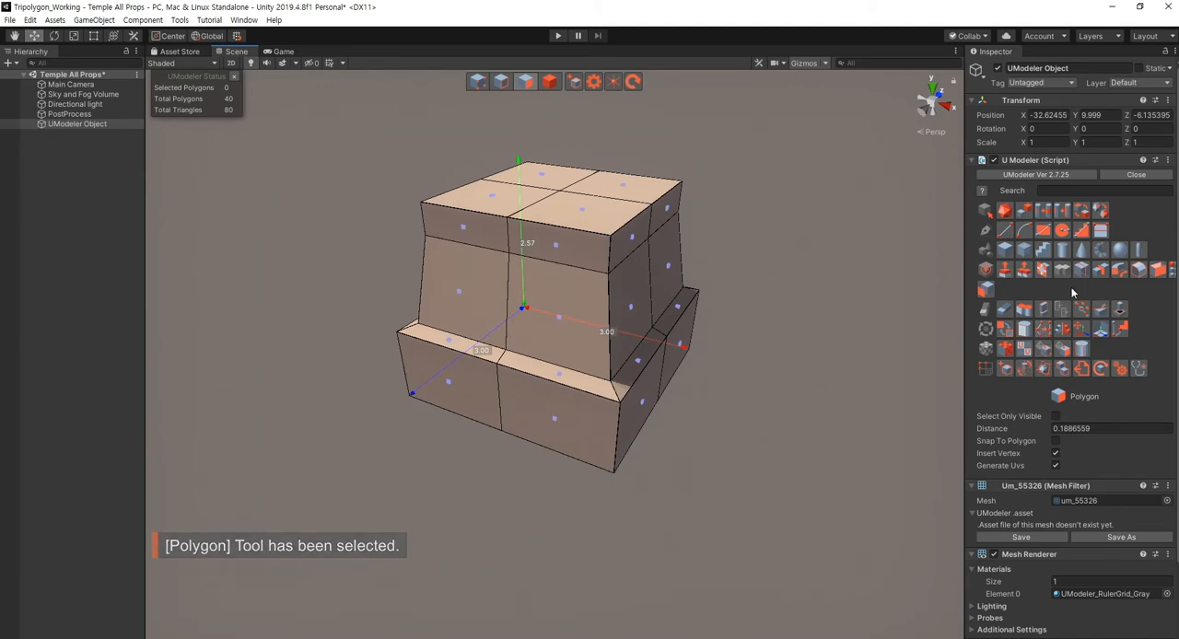
pyautogui.click(1042, 328)
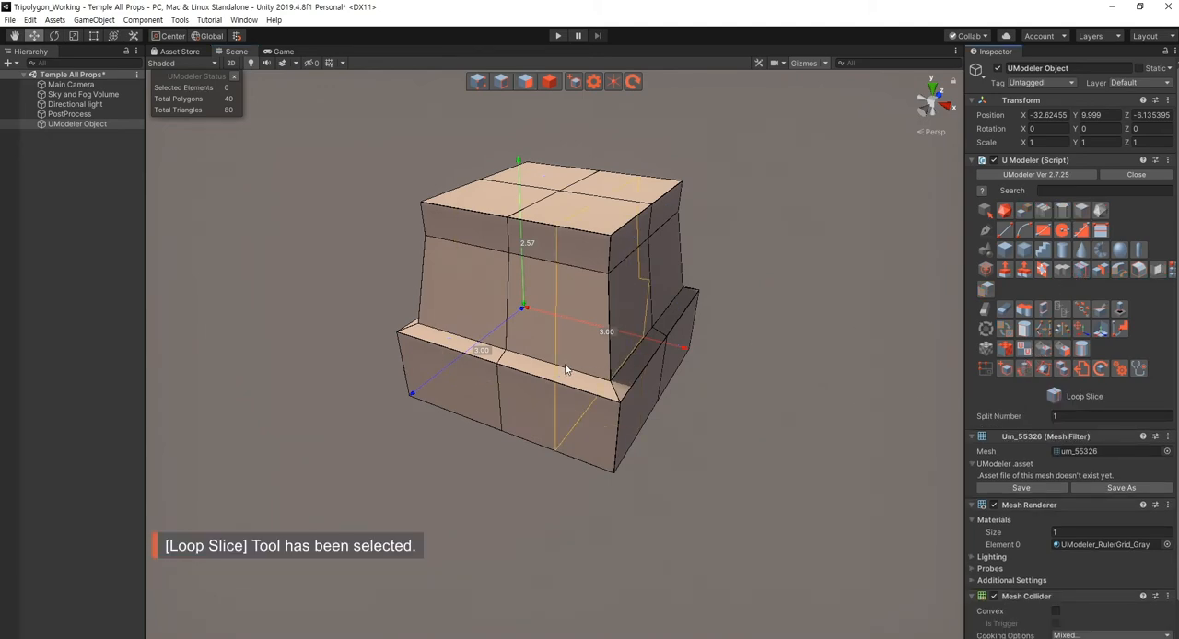
pyautogui.moveTo(566, 368); pyautogui.dragTo(589, 373)
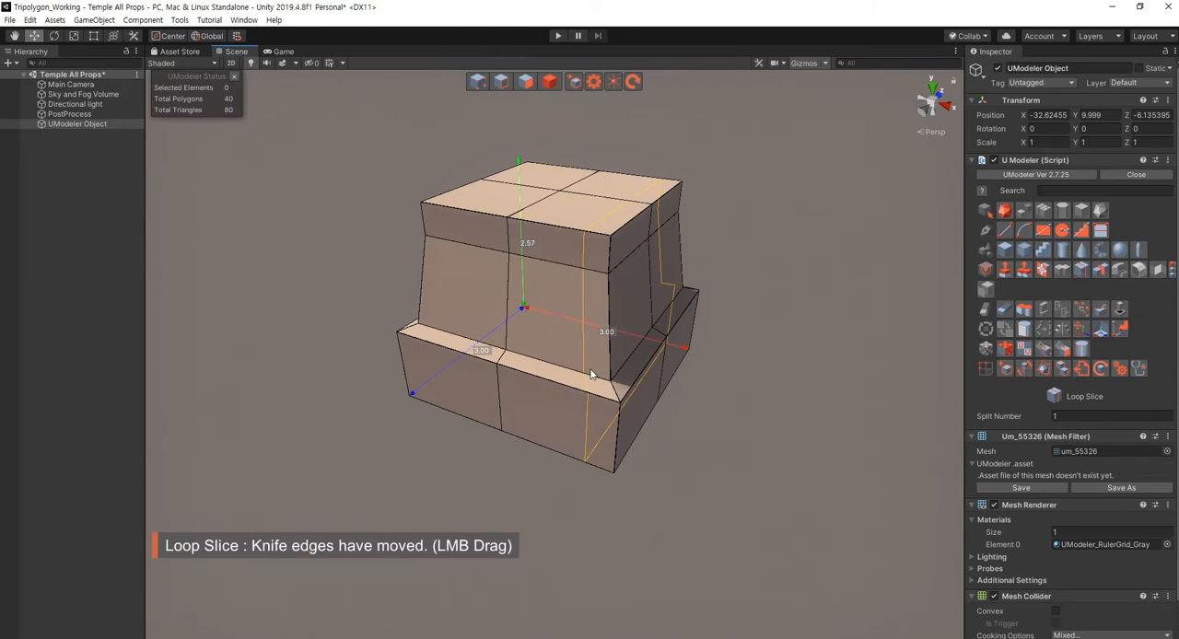
pyautogui.click(609, 377)
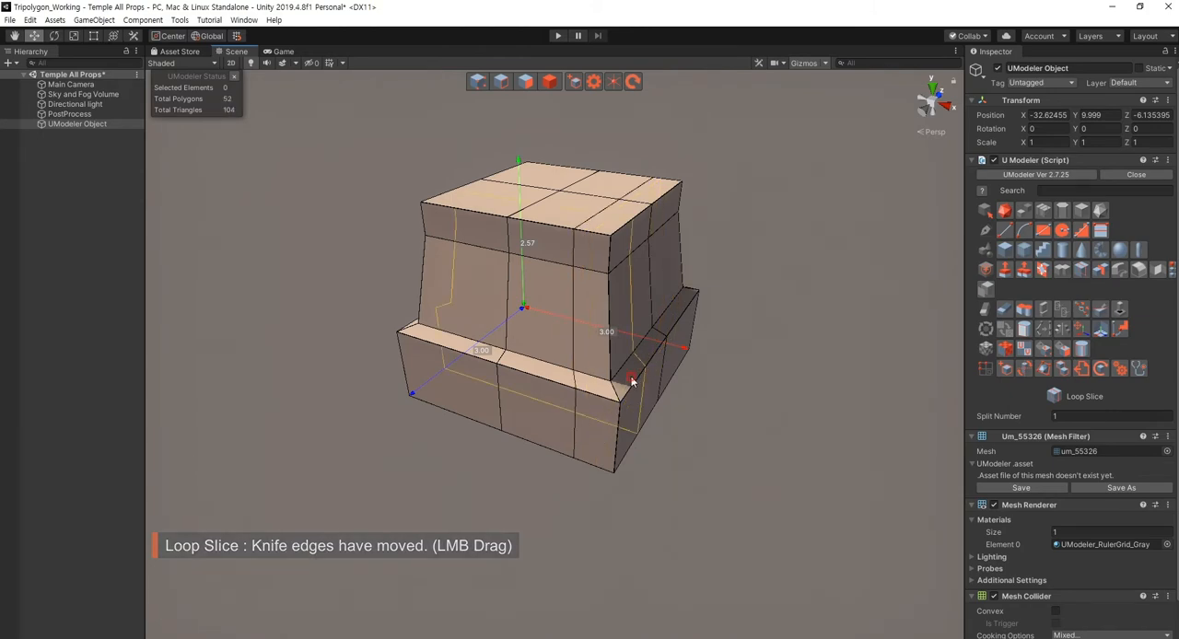
pyautogui.moveTo(632, 383); pyautogui.dragTo(627, 385)
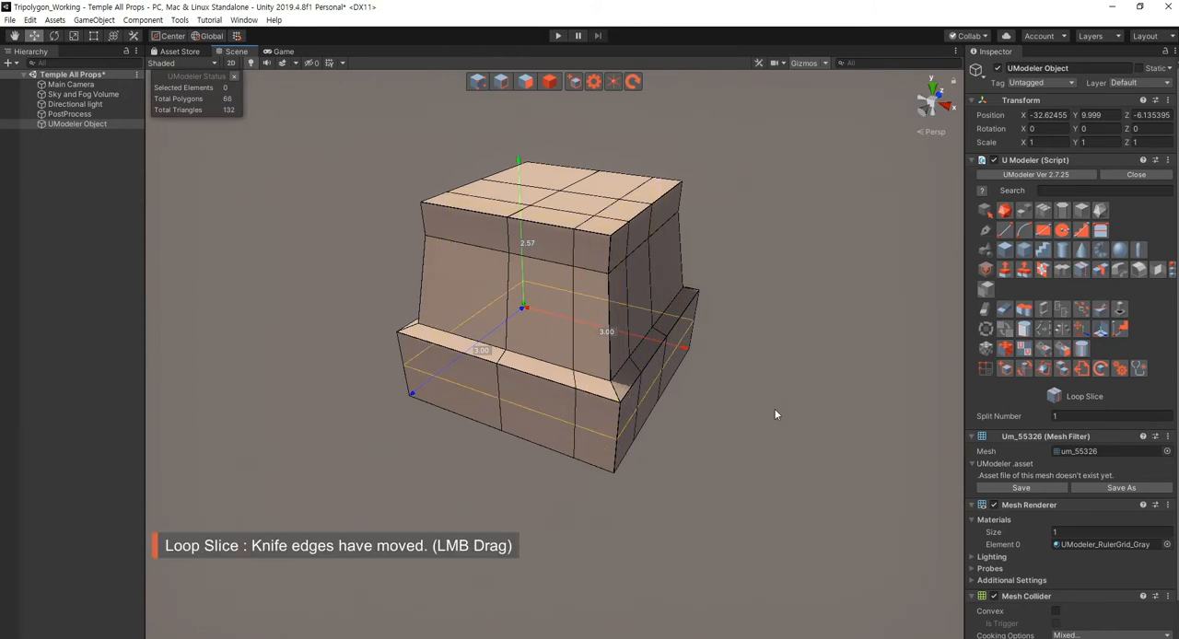
pyautogui.keyDown('alt'); pyautogui.moveTo(776, 413); pyautogui.dragTo(620, 410); pyautogui.keyUp('alt')
pyautogui.hotkey('ctrl', 'z')
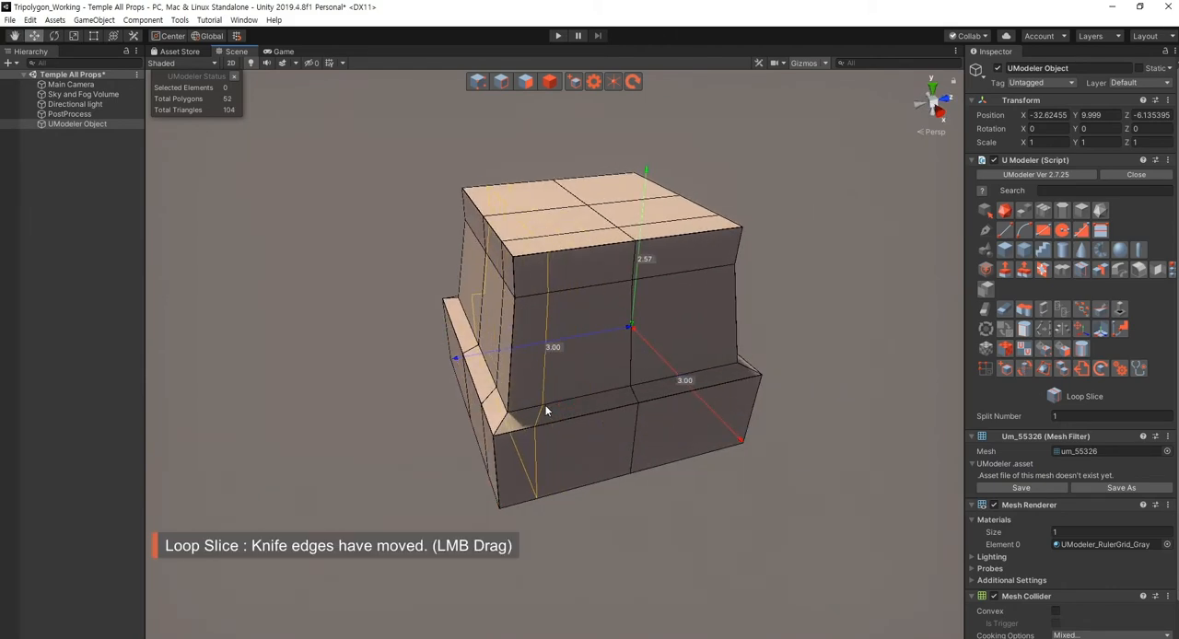
# - Loop slice the pedestal vertically near the same corner, perpendicular to the previous corner cut
pyautogui.moveTo(544, 406); pyautogui.dragTo(553, 403)
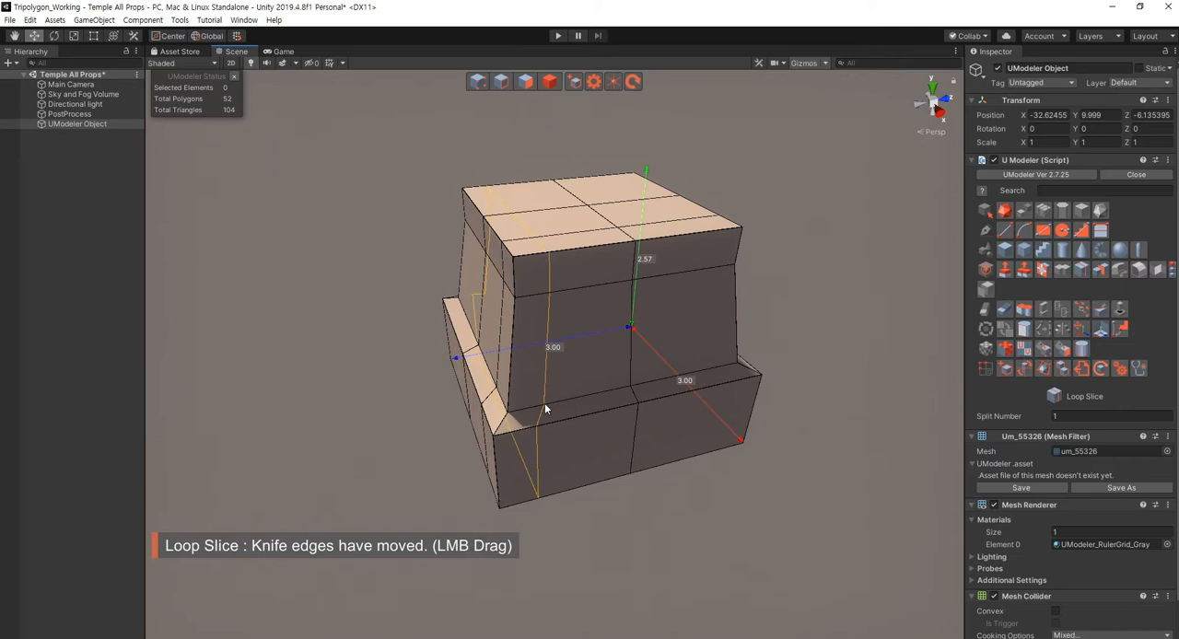
pyautogui.click(547, 402)
# - Select and delete all polygons of the pedestal half on the far side of the centre cut from the sliced corner
pyautogui.keyDown('alt'); pyautogui.moveTo(676, 500); pyautogui.dragTo(720, 471); pyautogui.keyUp('alt')
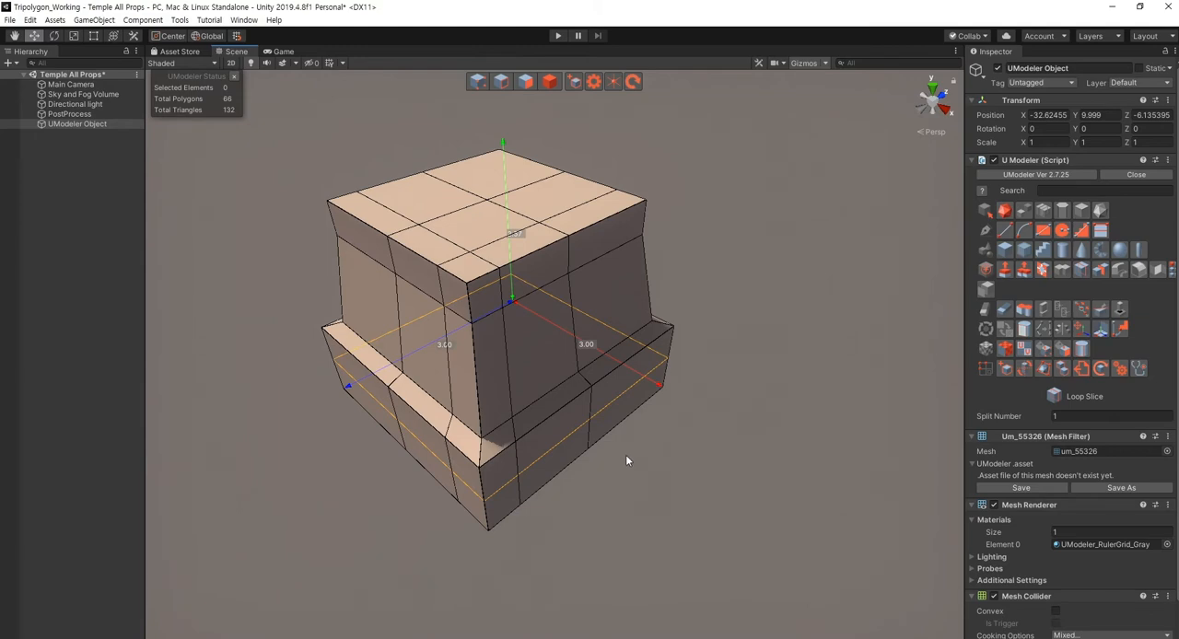
pyautogui.keyDown('alt'); pyautogui.moveTo(617, 466); pyautogui.dragTo(669, 498); pyautogui.keyUp('alt')
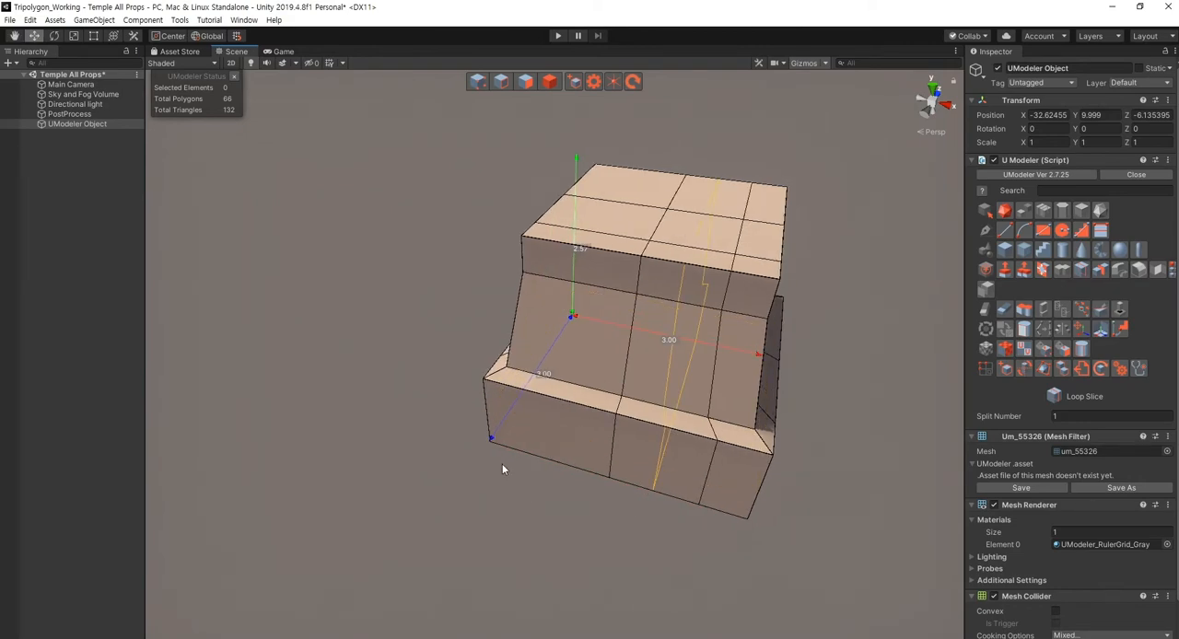
pyautogui.hotkey('shift', '3')
pyautogui.keyDown('alt'); pyautogui.moveTo(502, 469); pyautogui.dragTo(433, 276); pyautogui.keyUp('alt')
pyautogui.moveTo(390, 208); pyautogui.dragTo(511, 541)
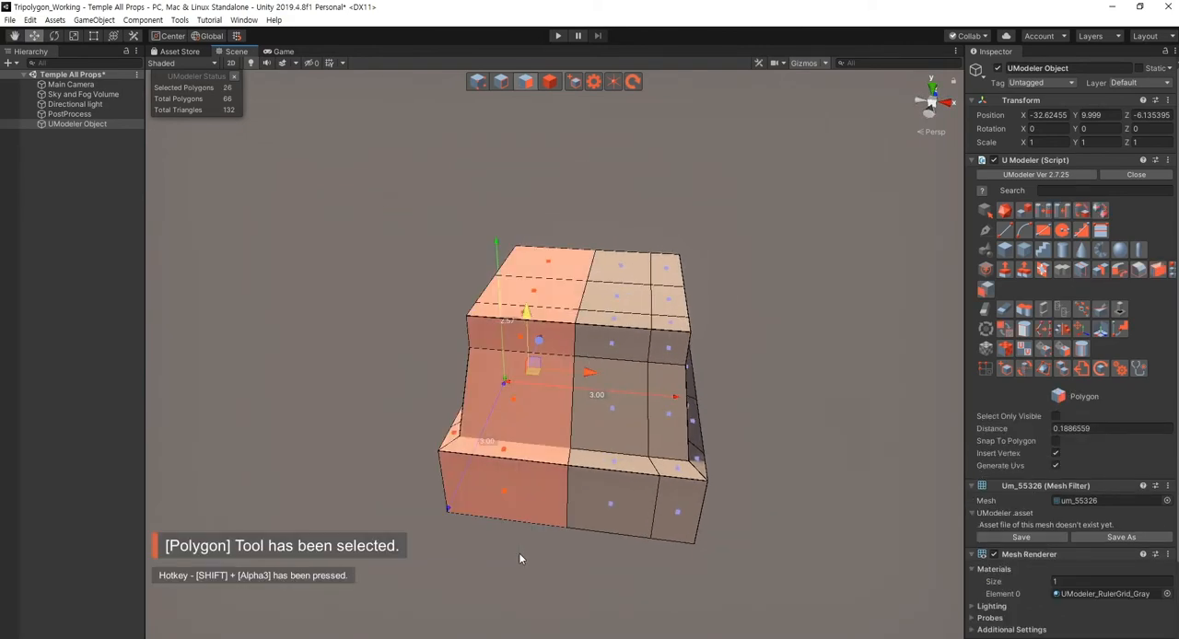
pyautogui.press('Delete')
# - Delete the rear half of the remaining polygons, keeping only the quarter with the sliced corner
pyautogui.keyDown('alt'); pyautogui.moveTo(692, 477); pyautogui.dragTo(534, 460); pyautogui.keyUp('alt')
pyautogui.moveTo(750, 253)
pyautogui.mouseDown()
pyautogui.moveTo(588, 532)
pyautogui.moveTo(551, 522)
pyautogui.mouseUp()
pyautogui.press('Delete')
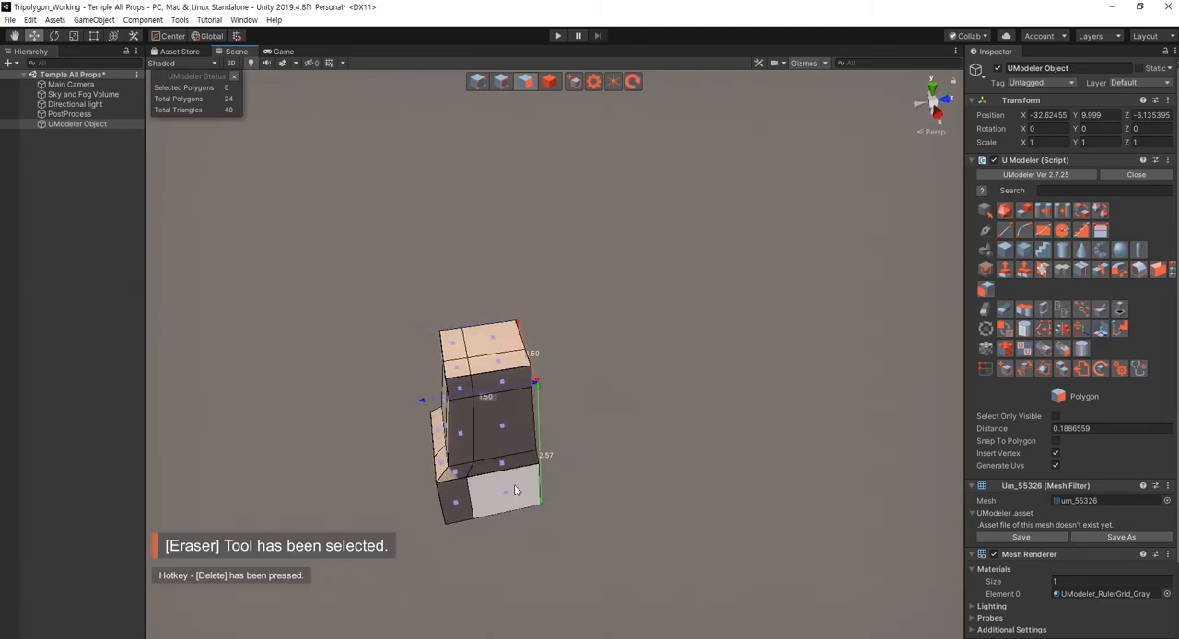
pyautogui.moveTo(514, 484)
pyautogui.keyDown('alt'); pyautogui.mouseDown()
pyautogui.moveTo(512, 494)
pyautogui.moveTo(624, 510)
pyautogui.moveTo(565, 517)
pyautogui.mouseUp(); pyautogui.keyUp('alt')
# - Select the two base polygons meeting at the sliced corner and activate Multi PushPull
pyautogui.hotkey('shift', '3')
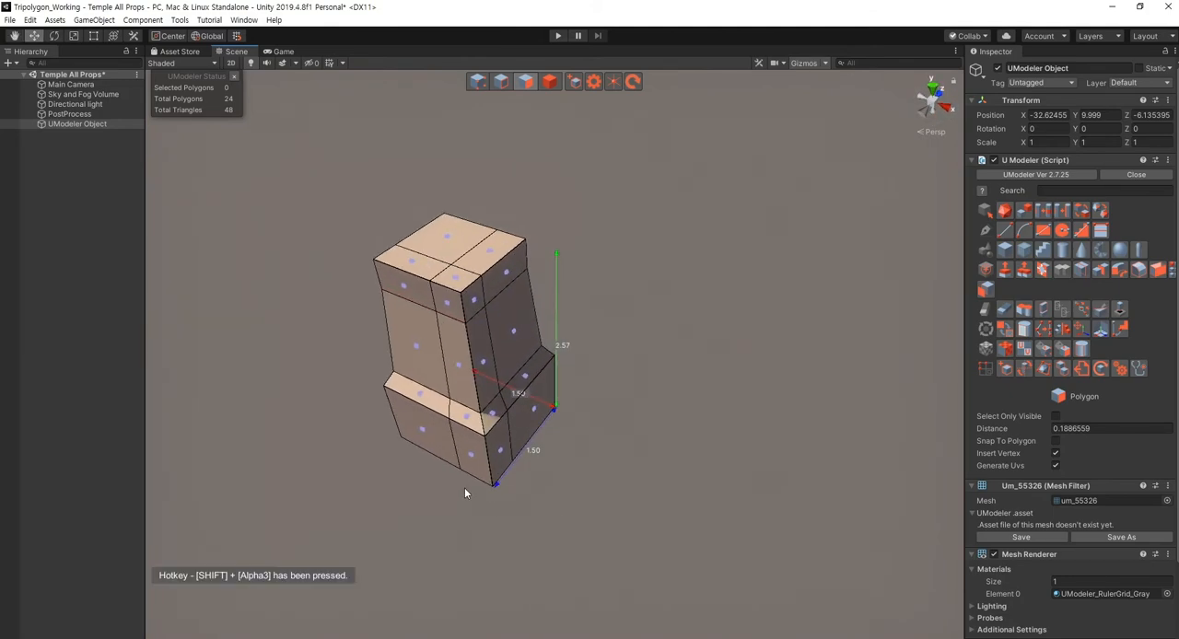
pyautogui.click(488, 465)
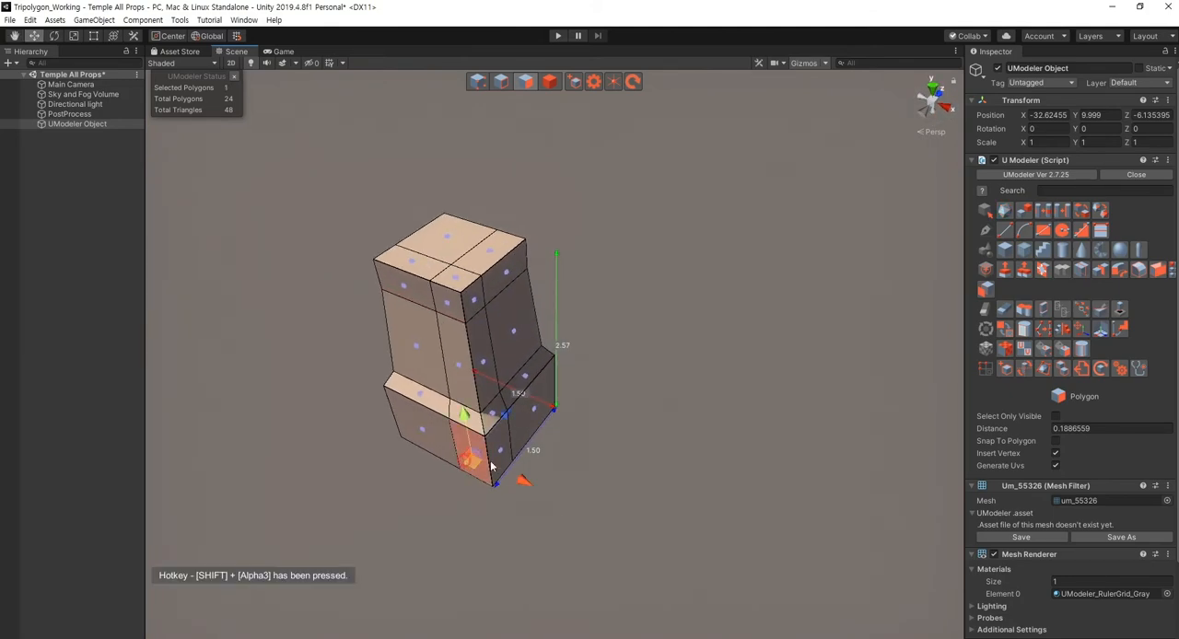
pyautogui.click(1031, 271)
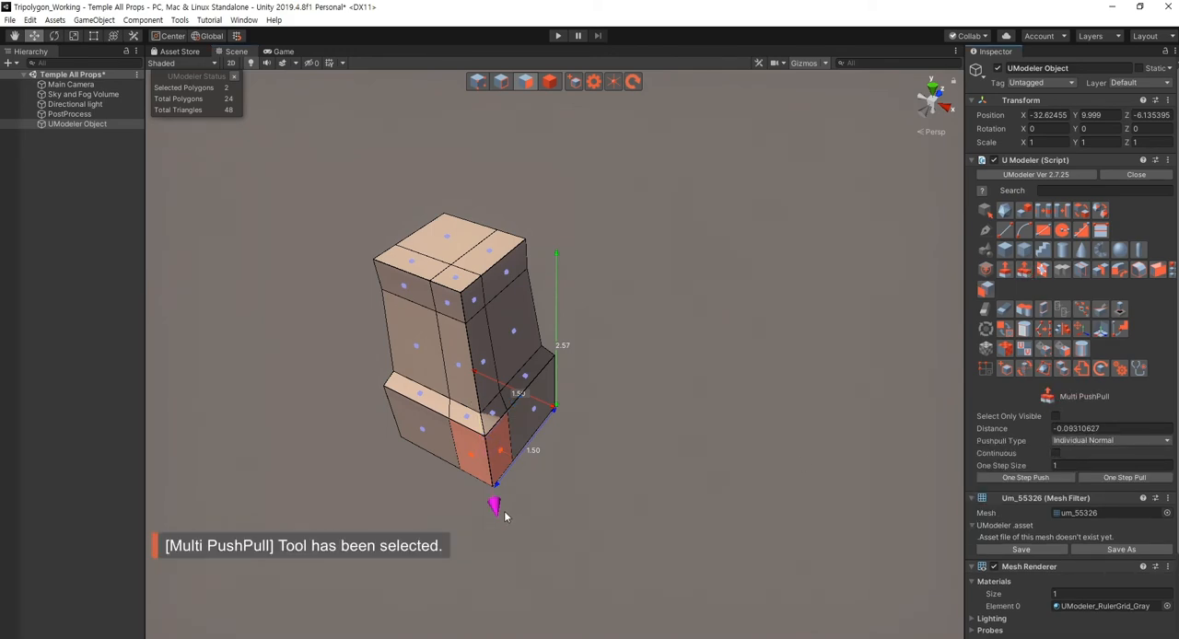
# - Try to pull the two base corner polygons outward about 0.12 using the Individual Normal pushpull type
pyautogui.moveTo(498, 518); pyautogui.dragTo(497, 522)
pyautogui.hotkey('ctrl', 'z')
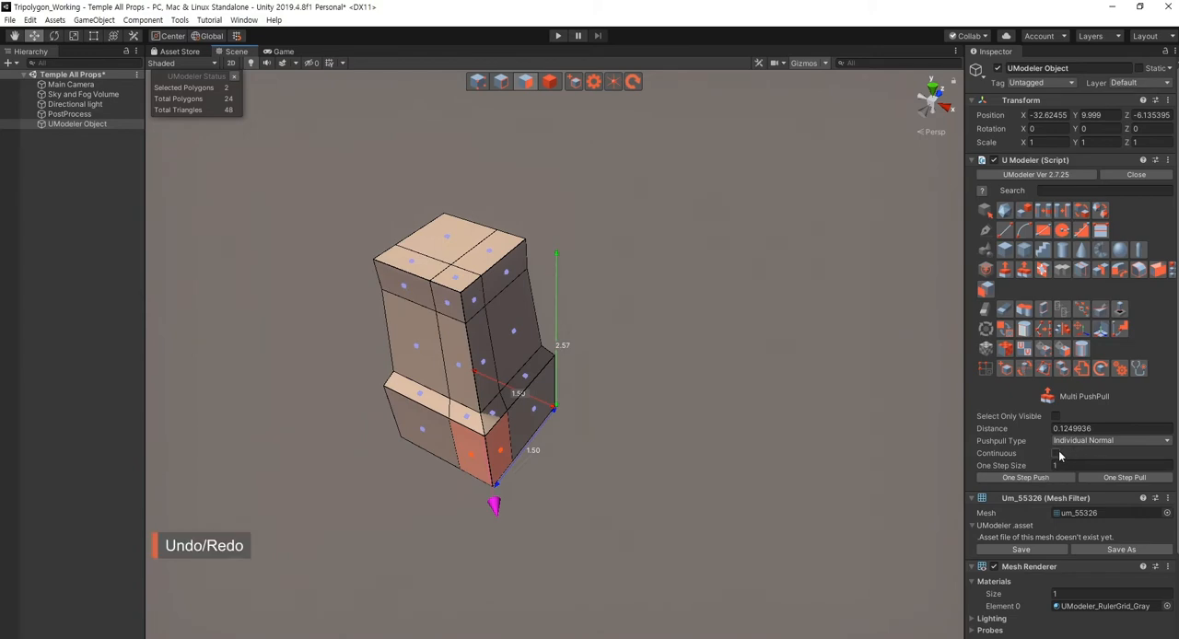
pyautogui.click(1063, 441)
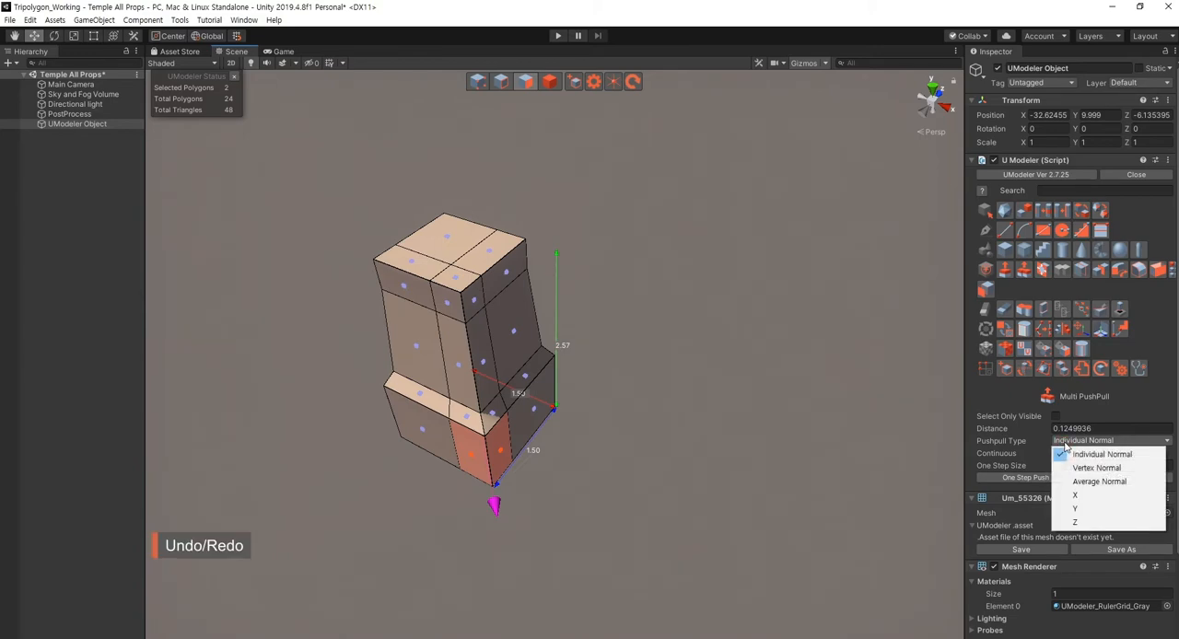
pyautogui.click(1065, 446)
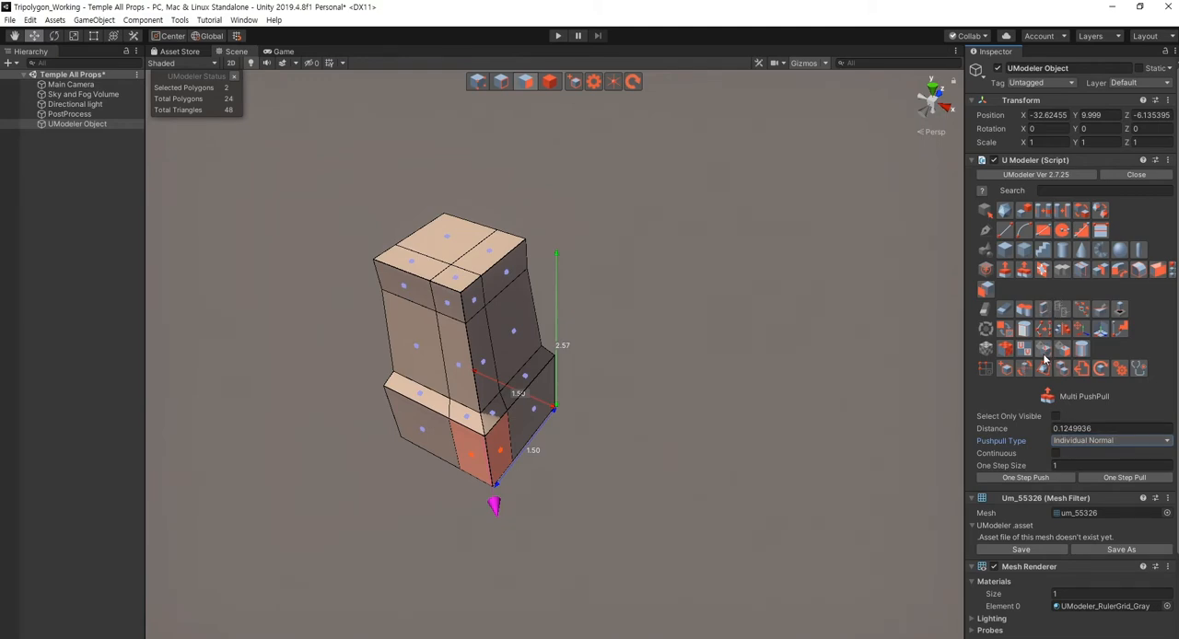
# - Try to pull the two base corner polygons outward about 0.19 using the Average Normal pushpull type
pyautogui.click(1074, 442)
pyautogui.click(1080, 479)
pyautogui.moveTo(495, 522); pyautogui.dragTo(502, 542)
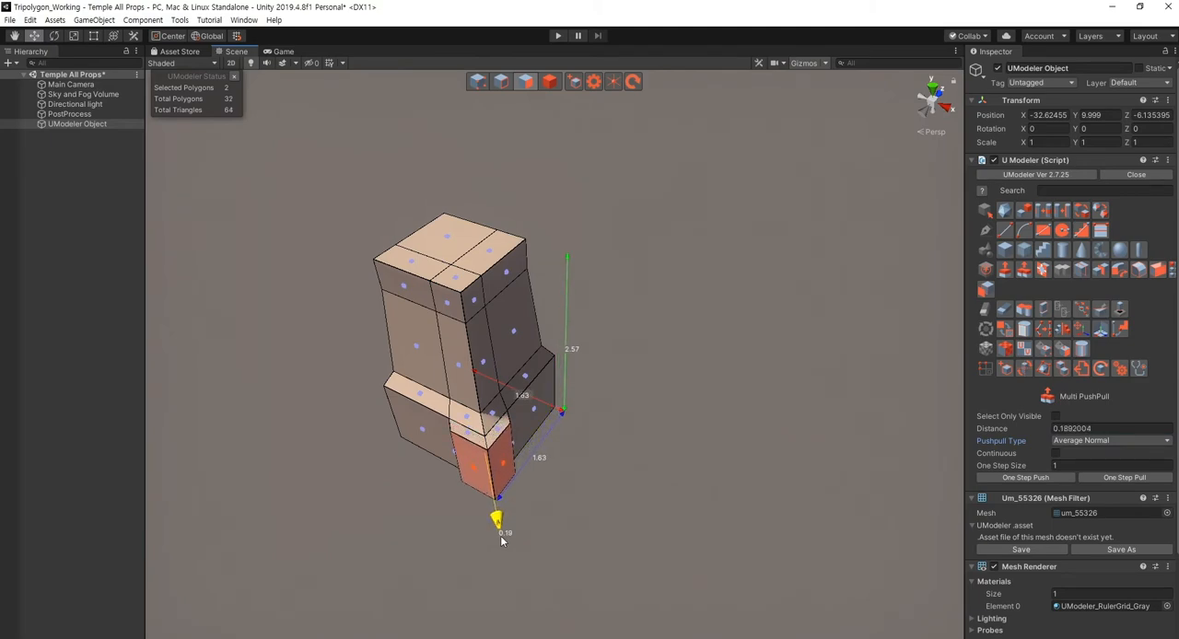
pyautogui.hotkey('ctrl', 'z')
# - Pull the two base corner polygons outward about 0.12 with the pushpull type set to Vertex Normal
pyautogui.click(1089, 442)
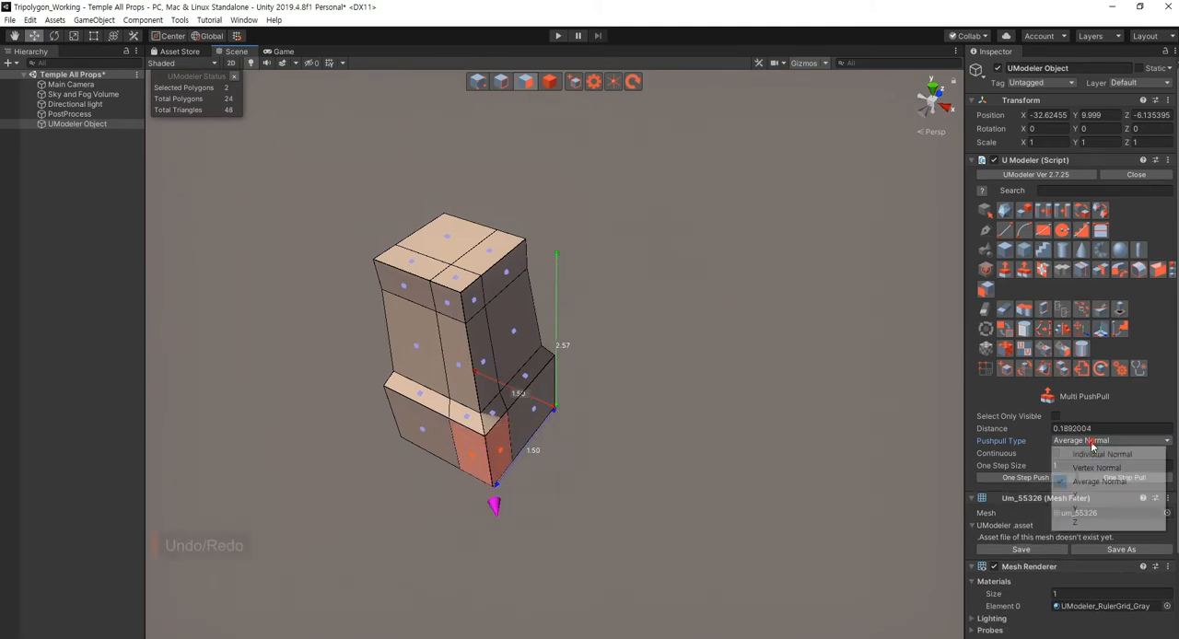
pyautogui.click(1093, 470)
pyautogui.moveTo(494, 512); pyautogui.dragTo(592, 527)
pyautogui.click(1012, 489)
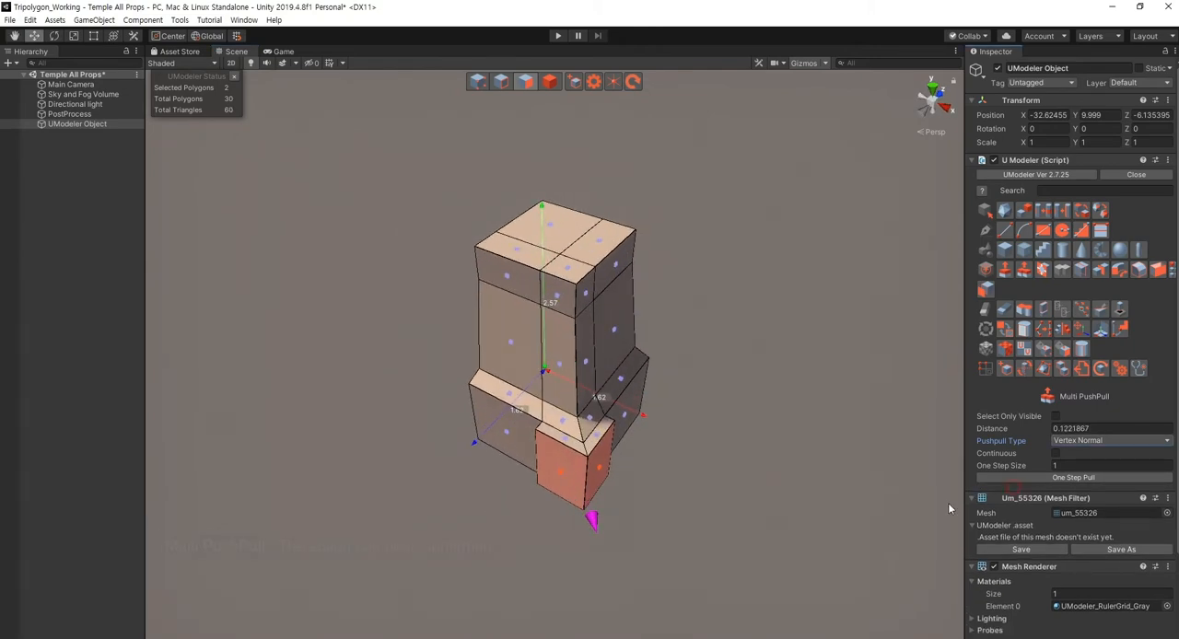
pyautogui.press('Escape')
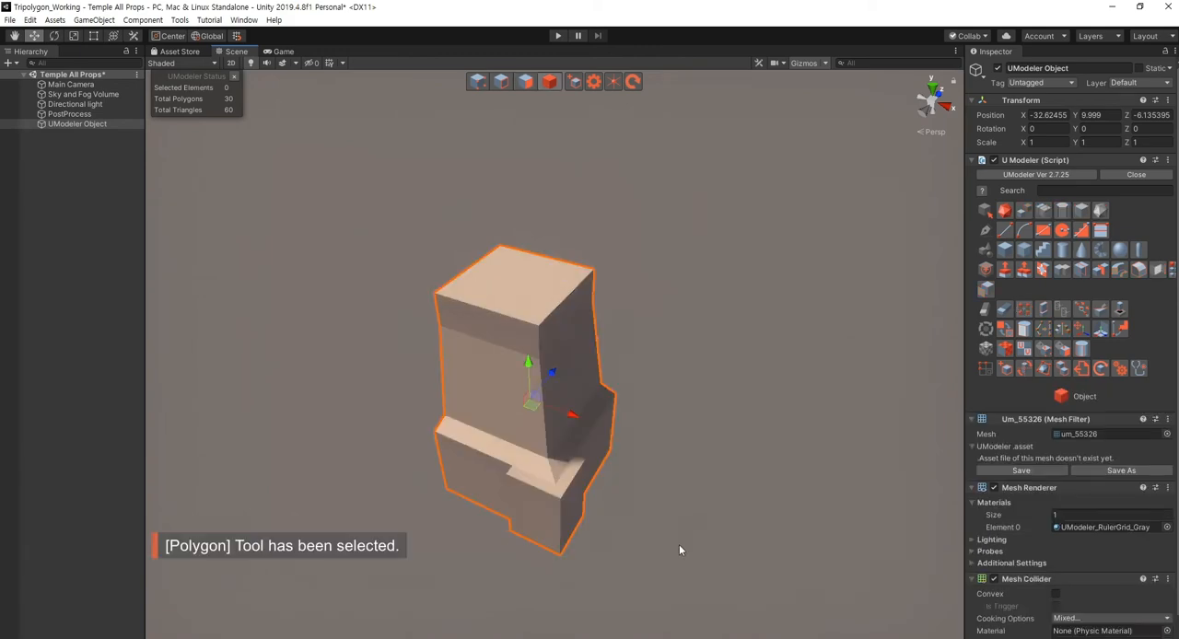
# - Mirror the pedestal quarter along the X axis, with the mirror plane placed at a vertex on its open side
pyautogui.moveTo(621, 518); pyautogui.dragTo(655, 444, button='right')
pyautogui.hotkey('shift', '3')
pyautogui.press('Escape')
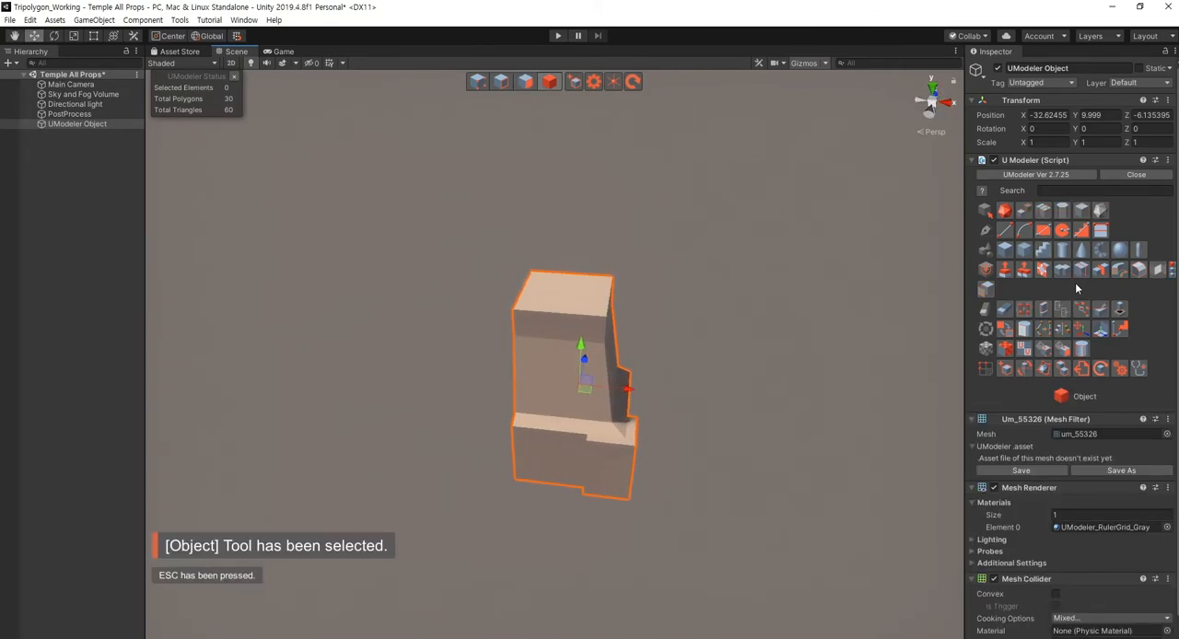
pyautogui.click(1100, 269)
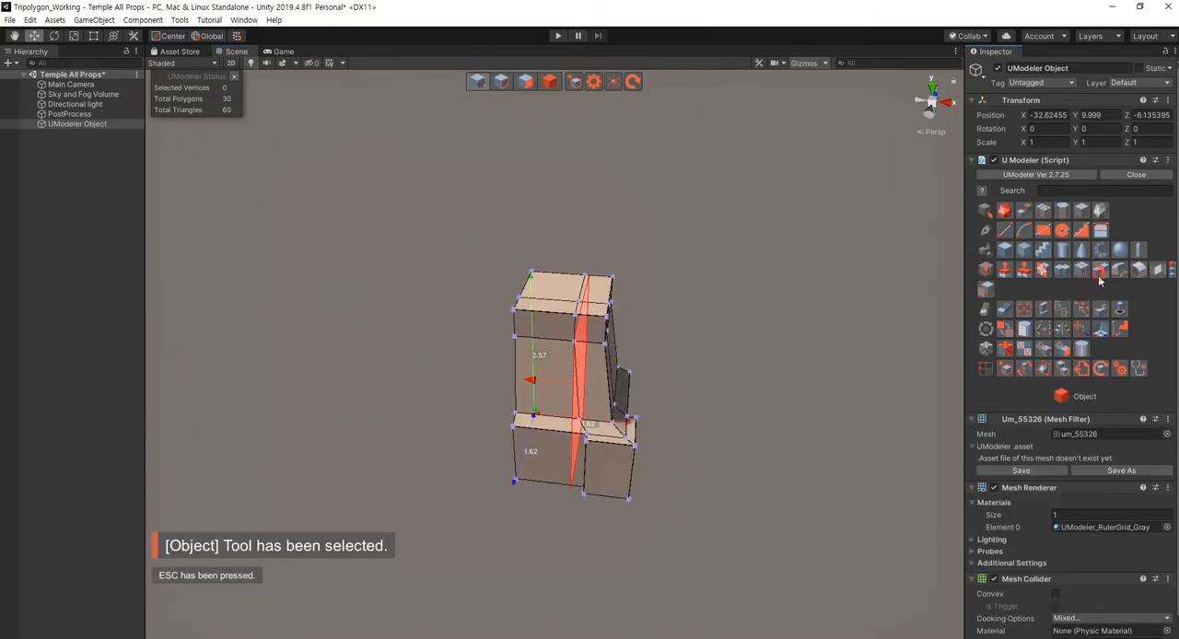
pyautogui.click(513, 425)
pyautogui.click(1073, 489)
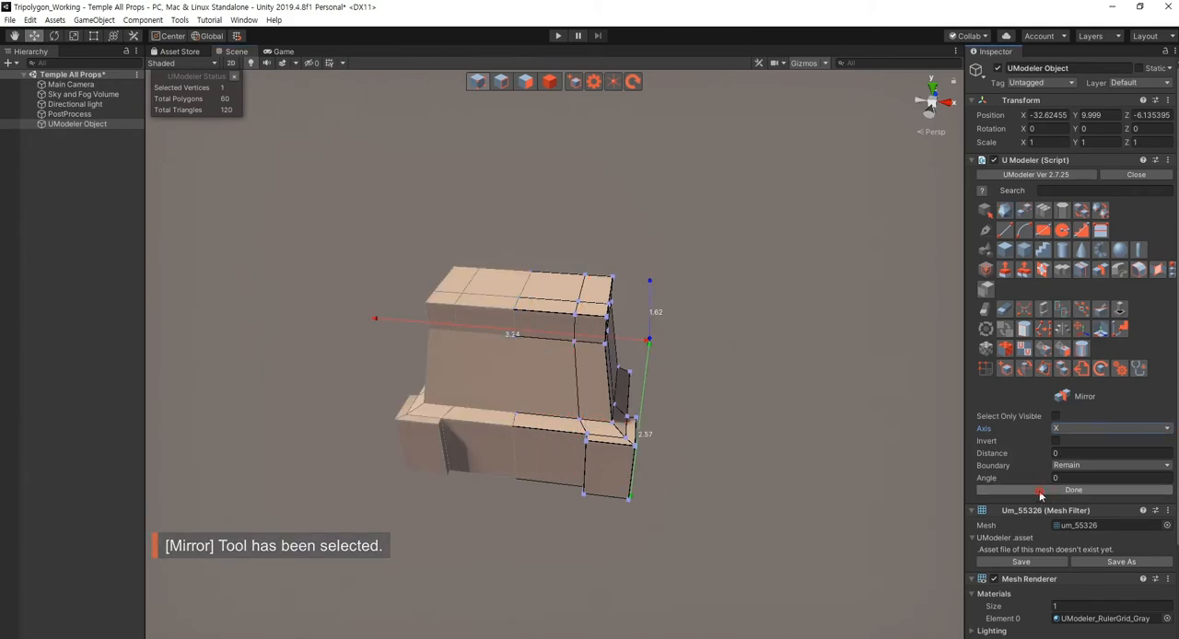
# - Mirror the pedestal half along the Z axis from a vertex on its open back, with Invert enabled
pyautogui.moveTo(439, 421); pyautogui.dragTo(516, 481, button='right')
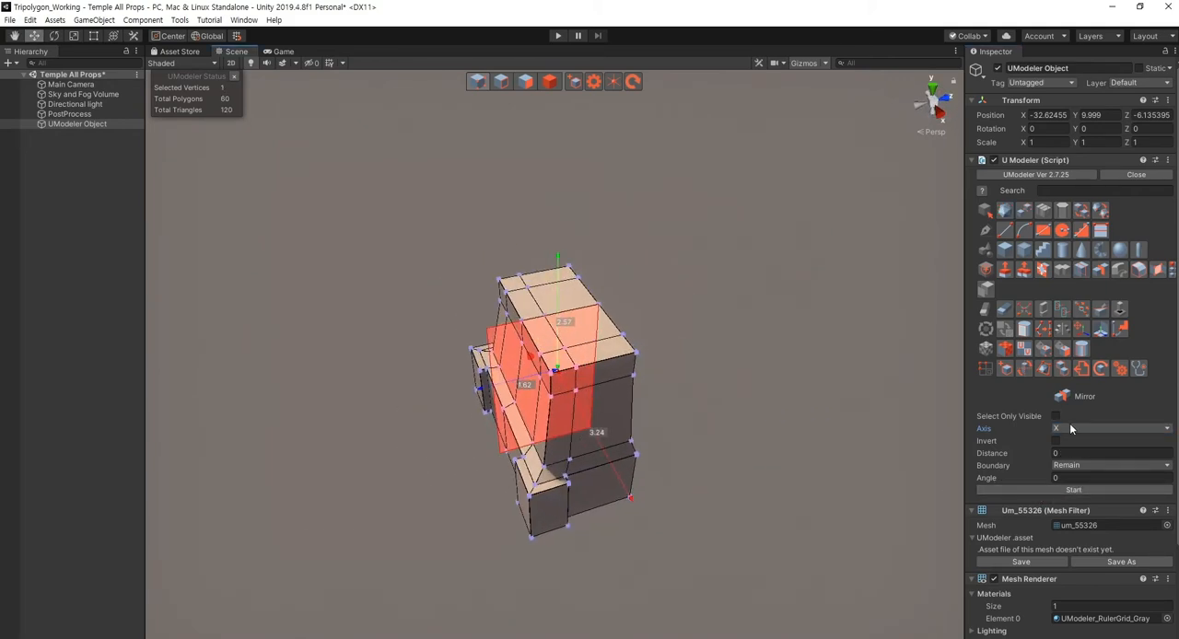
pyautogui.click(1109, 428)
pyautogui.click(1076, 469)
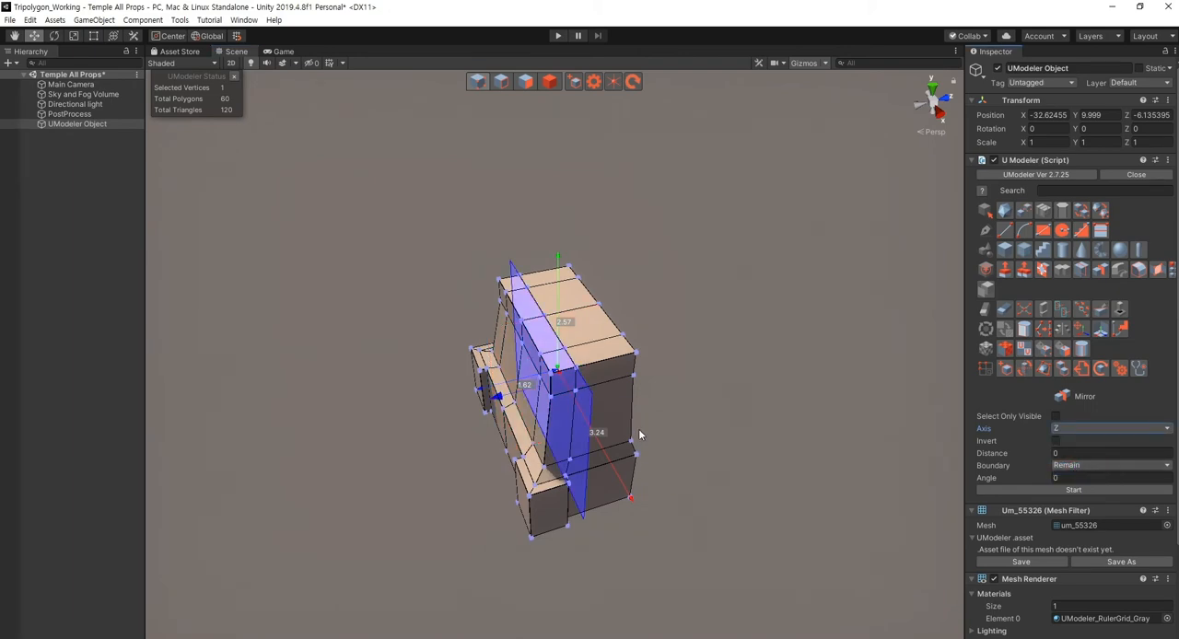
pyautogui.click(633, 378)
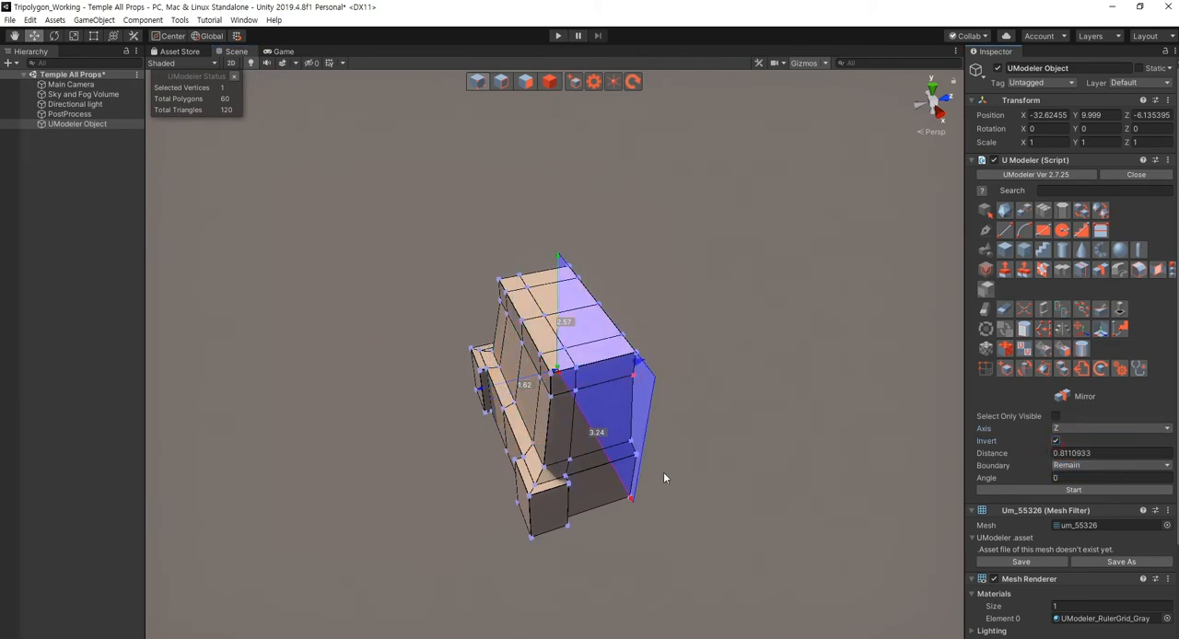
pyautogui.click(1042, 493)
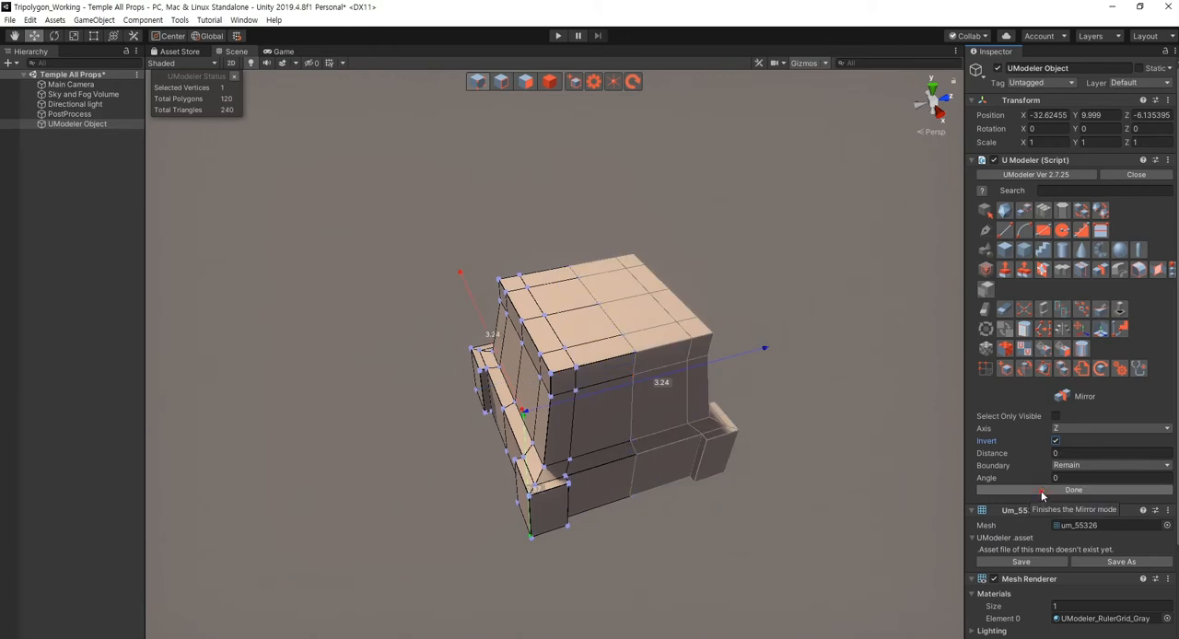
pyautogui.moveTo(616, 525); pyautogui.dragTo(662, 523, button='right')
# - Select the two central polygons of the sloped middle section on two adjacent sides of the pedestal
pyautogui.press('4')
pyautogui.hotkey('shift', '3')
pyautogui.moveTo(571, 507); pyautogui.dragTo(593, 479, button='right')
pyautogui.click(590, 461)
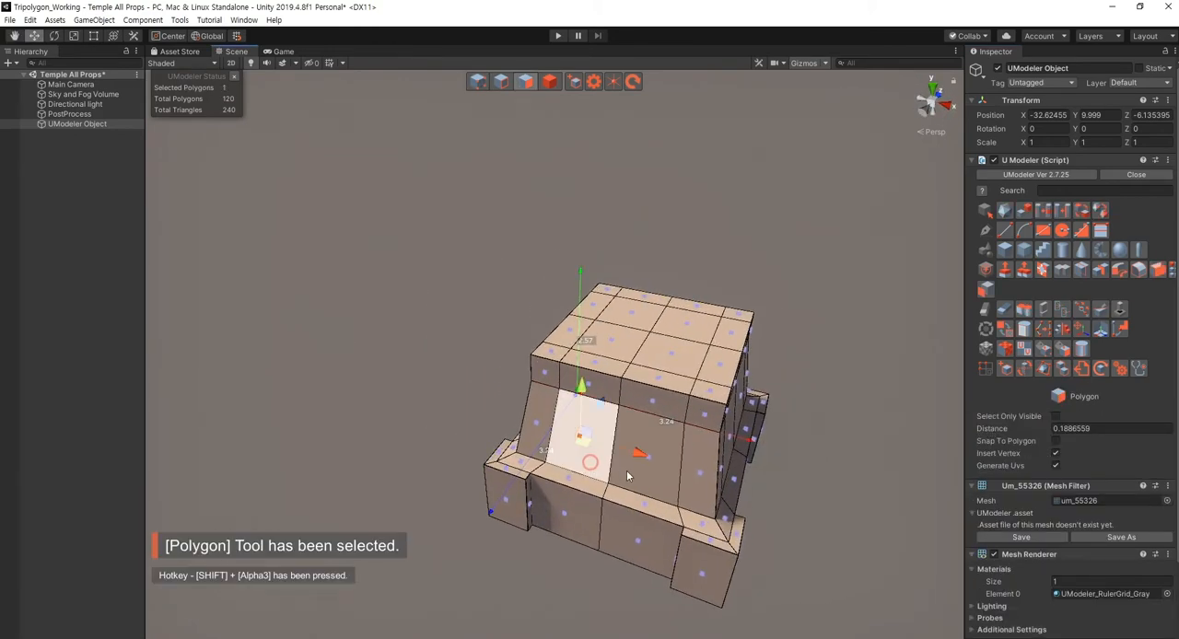
pyautogui.keyDown('ctrl'); pyautogui.click(648, 467); pyautogui.keyUp('ctrl')
pyautogui.keyDown('alt'); pyautogui.moveTo(762, 497); pyautogui.dragTo(672, 514); pyautogui.keyUp('alt')
pyautogui.keyDown('ctrl'); pyautogui.click(712, 484); pyautogui.keyUp('ctrl')
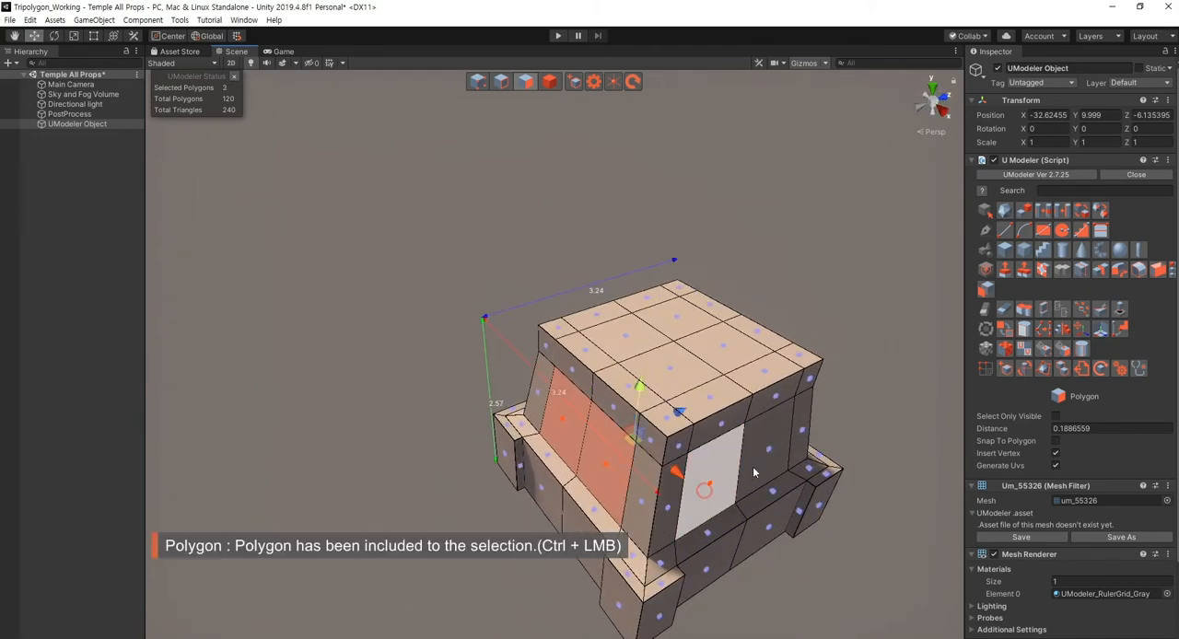
pyautogui.keyDown('ctrl'); pyautogui.click(753, 466); pyautogui.keyUp('ctrl')
# - Add the two central middle-section polygons on each of the remaining two sides to the selection
pyautogui.keyDown('alt'); pyautogui.moveTo(810, 508); pyautogui.dragTo(473, 502); pyautogui.keyUp('alt')
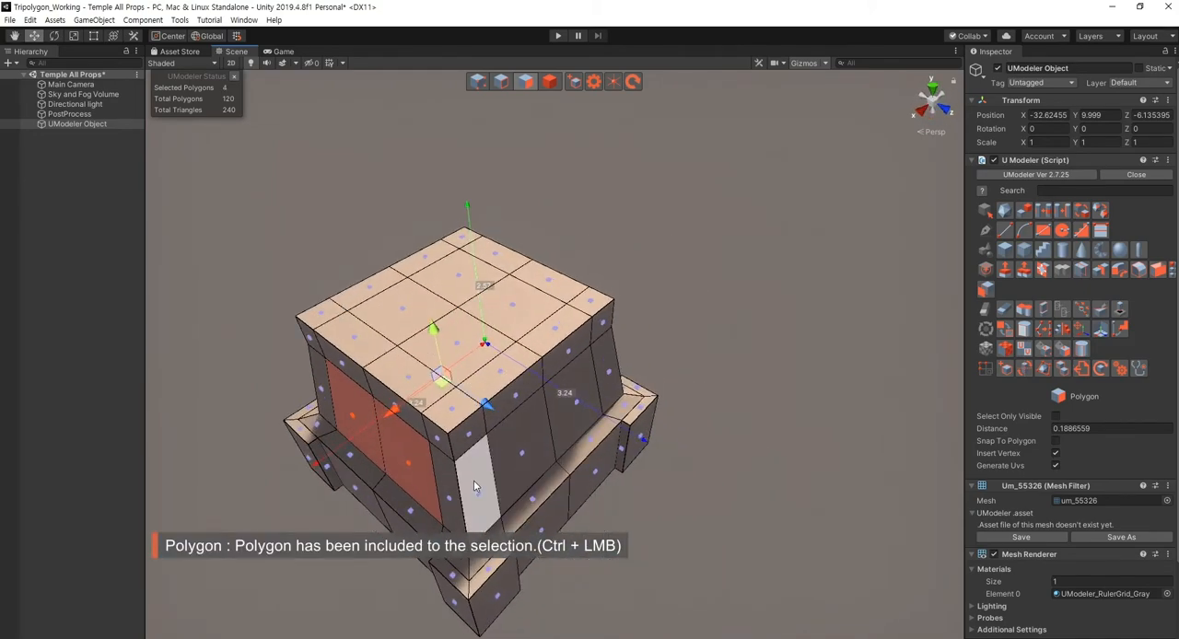
pyautogui.keyDown('ctrl'); pyautogui.click(473, 480); pyautogui.keyUp('ctrl')
pyautogui.keyDown('ctrl'); pyautogui.click(535, 455); pyautogui.keyUp('ctrl')
pyautogui.keyDown('alt'); pyautogui.moveTo(686, 446); pyautogui.dragTo(516, 396); pyautogui.keyUp('alt')
pyautogui.keyDown('ctrl'); pyautogui.click(451, 346); pyautogui.keyUp('ctrl')
pyautogui.keyDown('ctrl'); pyautogui.click(497, 297); pyautogui.keyUp('ctrl')
pyautogui.keyDown('alt'); pyautogui.moveTo(832, 417); pyautogui.dragTo(664, 433); pyautogui.keyUp('alt')
pyautogui.press('f')
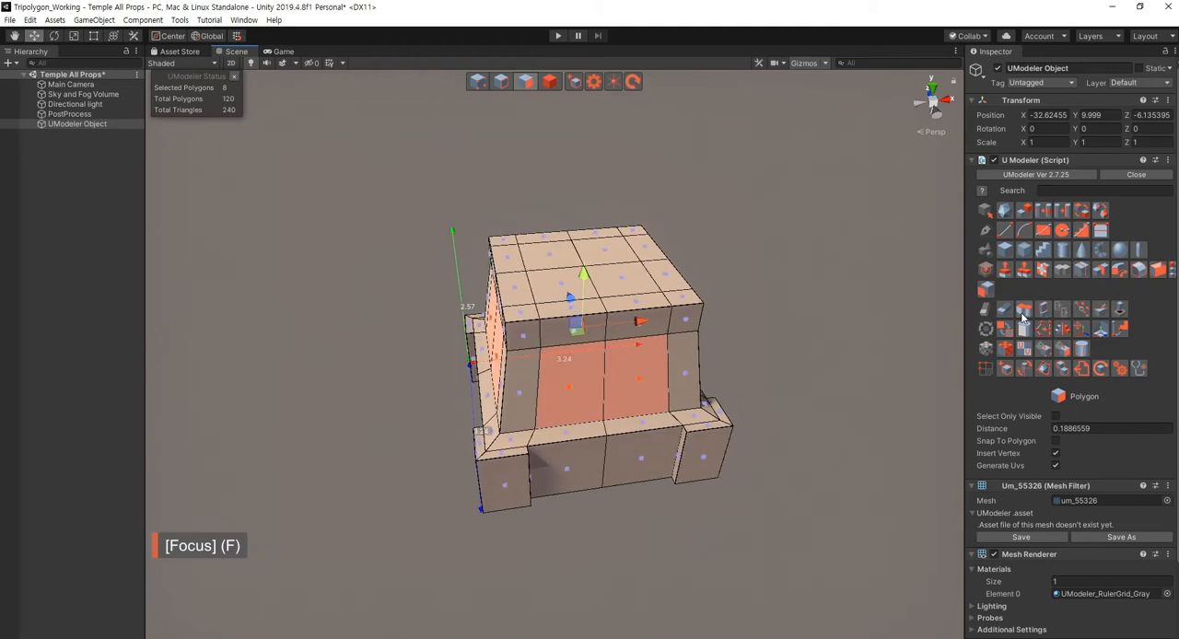
# - Recess the eight selected side polygons inward about 0.12 with Multi PushPull set to Individual Normal
pyautogui.click(1025, 272)
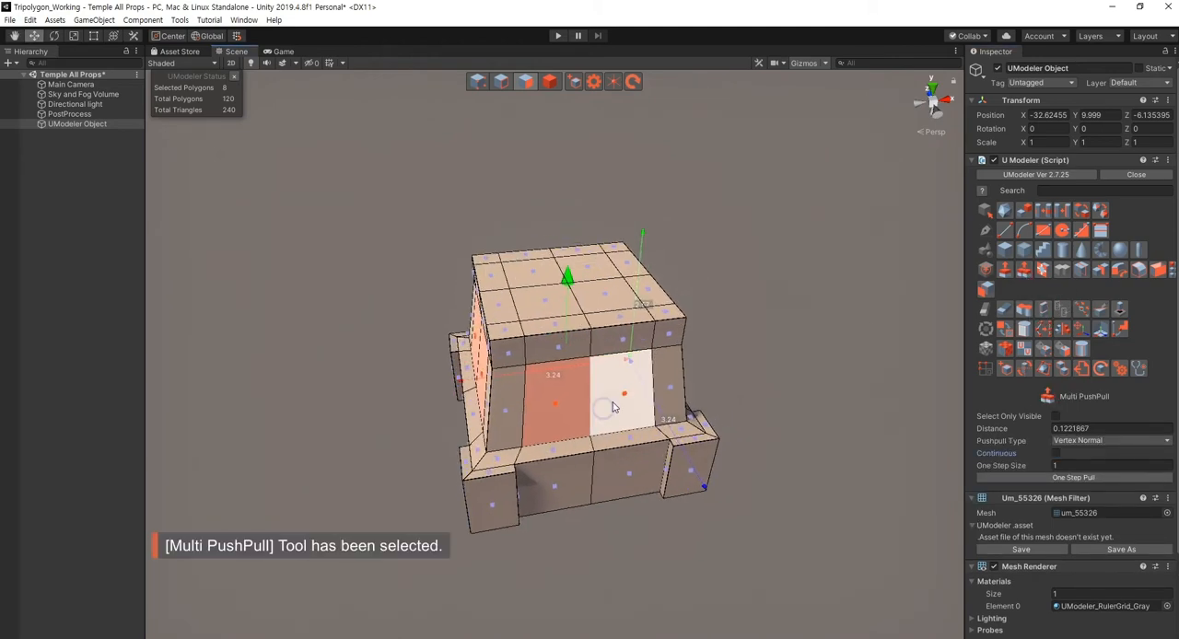
pyautogui.click(1109, 440)
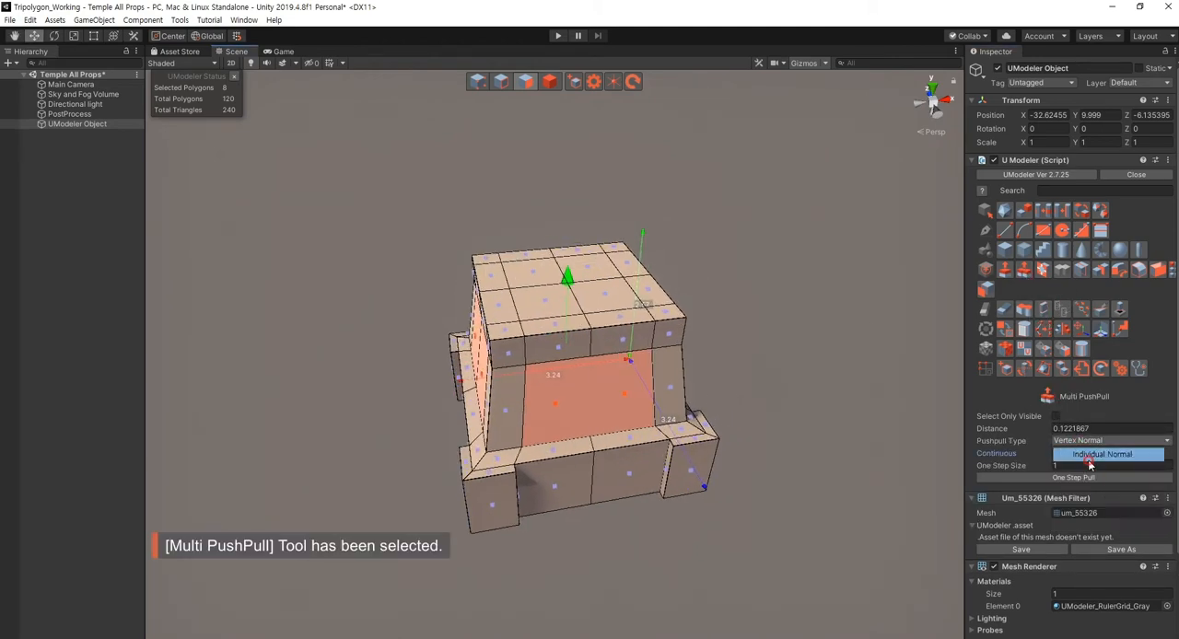
pyautogui.click(1087, 451)
pyautogui.moveTo(570, 285); pyautogui.dragTo(573, 287)
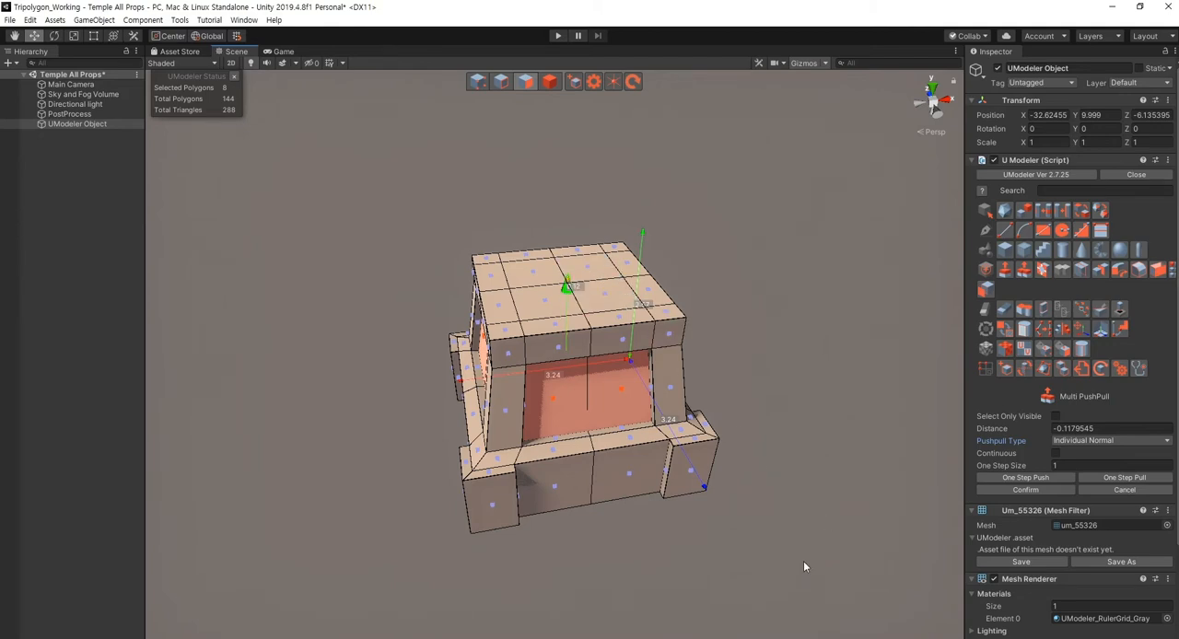
pyautogui.click(1017, 491)
pyautogui.moveTo(626, 522); pyautogui.dragTo(712, 532, button='right')
pyautogui.press('Escape')
pyautogui.press('Escape')
pyautogui.press('Escape')
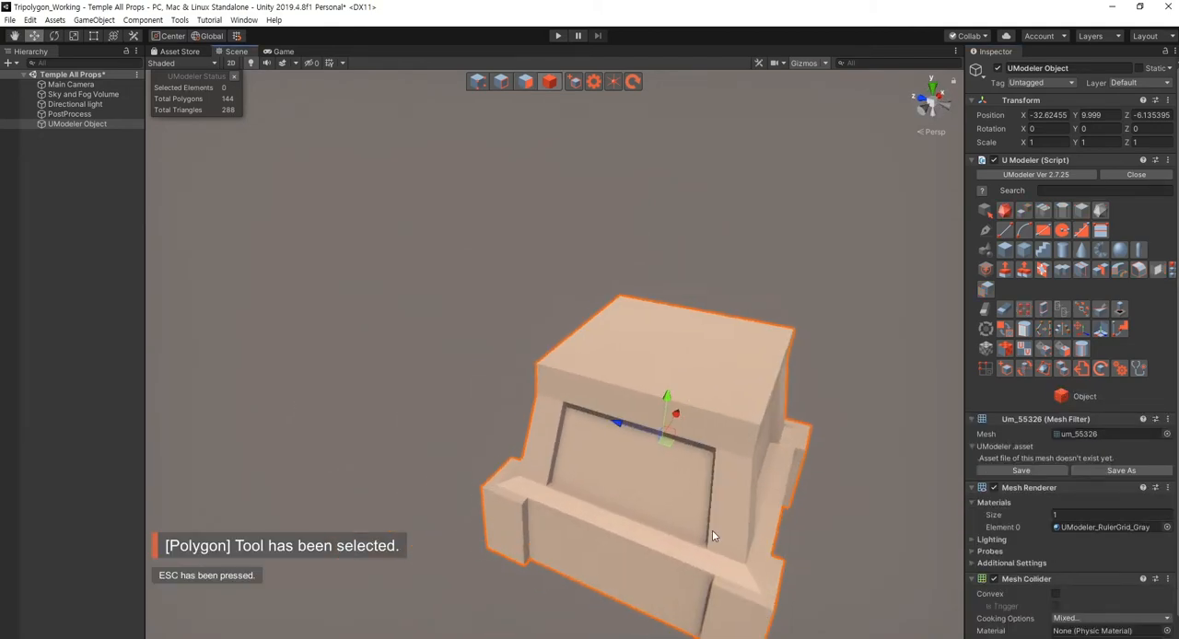
# - Select the four central polygons on the pedestal's top face
pyautogui.moveTo(569, 545); pyautogui.dragTo(560, 516, button='right')
pyautogui.hotkey('shift', '3')
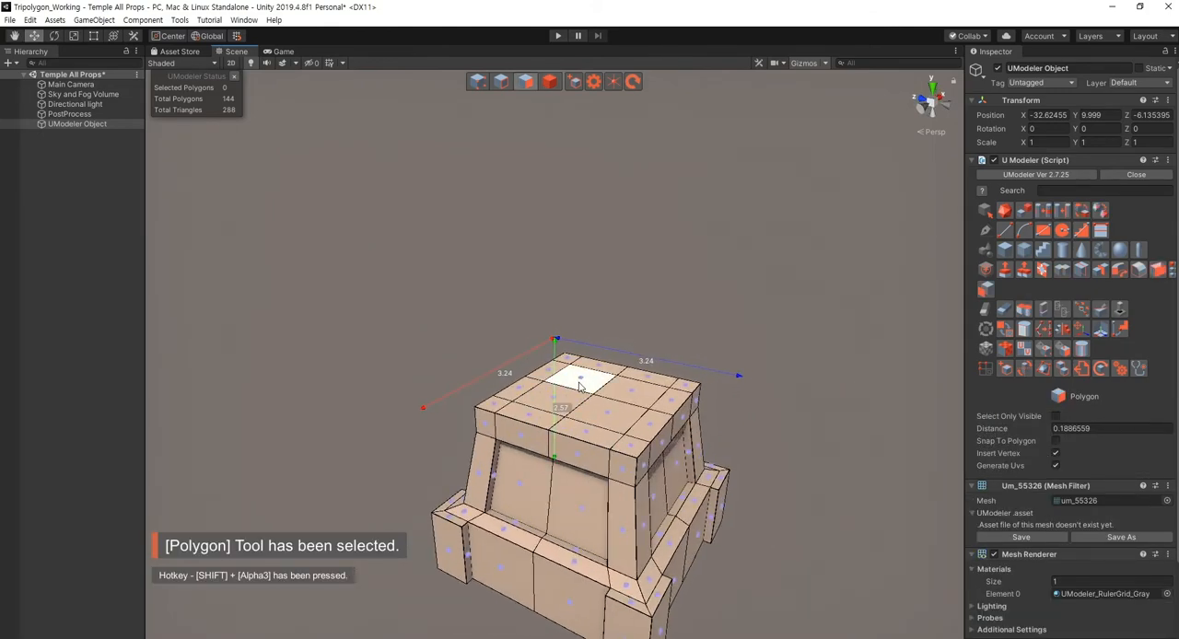
pyautogui.keyDown('shift'); pyautogui.click(621, 399); pyautogui.keyUp('shift')
pyautogui.keyDown('shift'); pyautogui.click(613, 413); pyautogui.keyUp('shift')
pyautogui.keyDown('shift'); pyautogui.click(551, 400); pyautogui.keyUp('shift')
pyautogui.moveTo(630, 471); pyautogui.dragTo(607, 471, button='right')
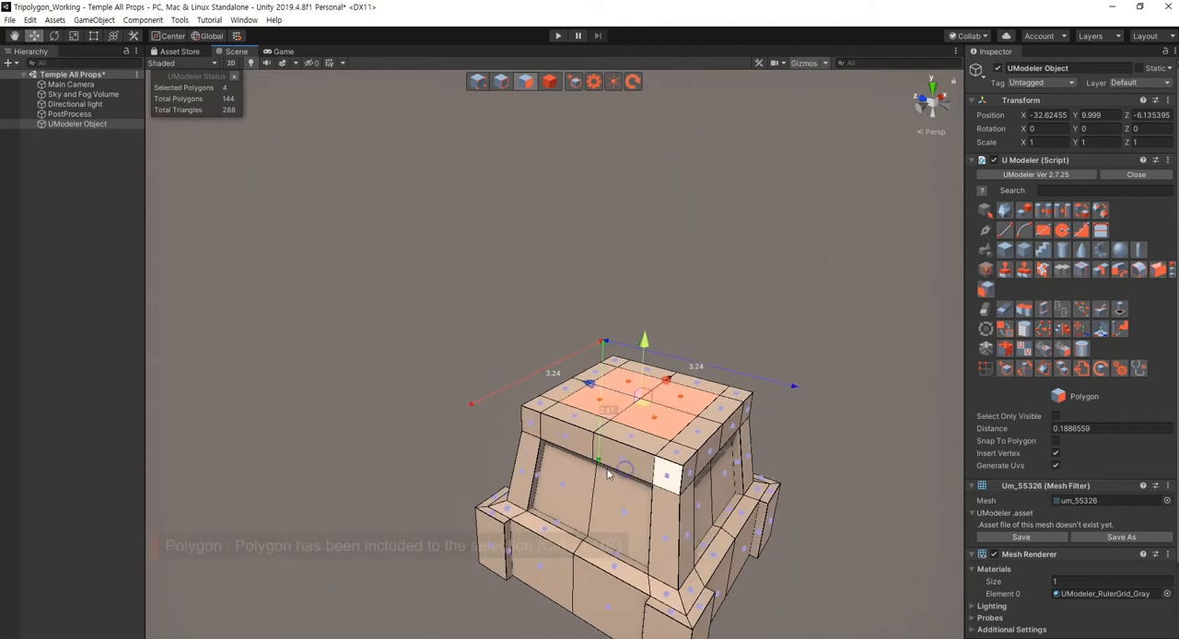
pyautogui.press('f')
# - Try to scale up the four central top polygons uniformly
pyautogui.scroll(-5, 614, 468)
pyautogui.press('r')
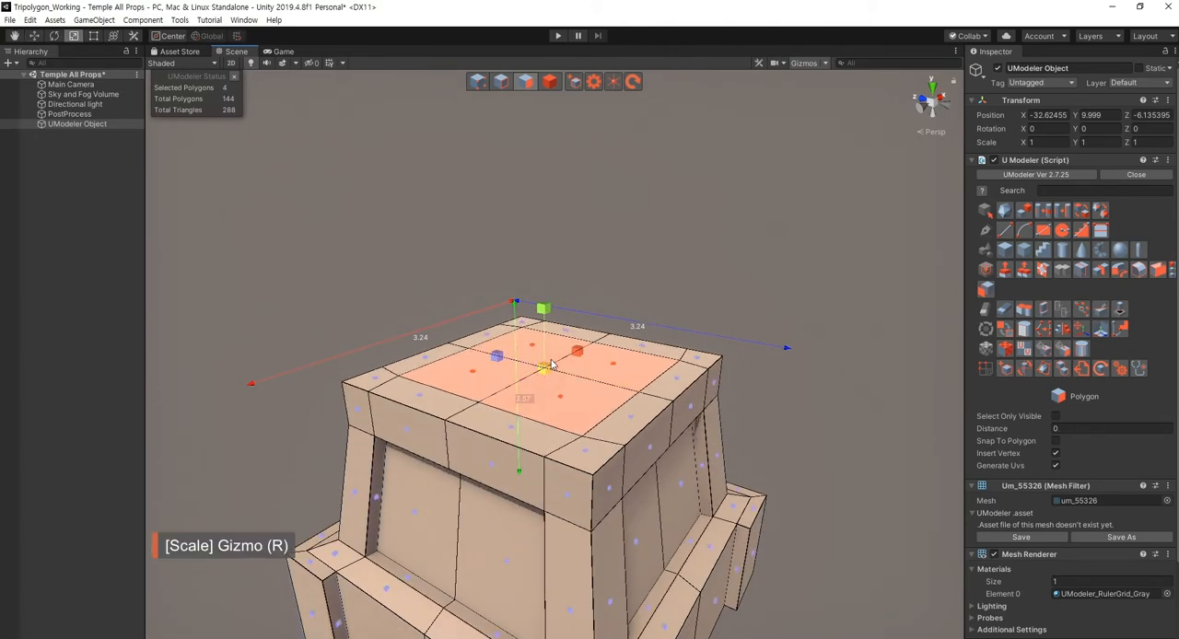
pyautogui.moveTo(550, 364); pyautogui.dragTo(558, 359)
pyautogui.moveTo(502, 467); pyautogui.dragTo(722, 521, button='right')
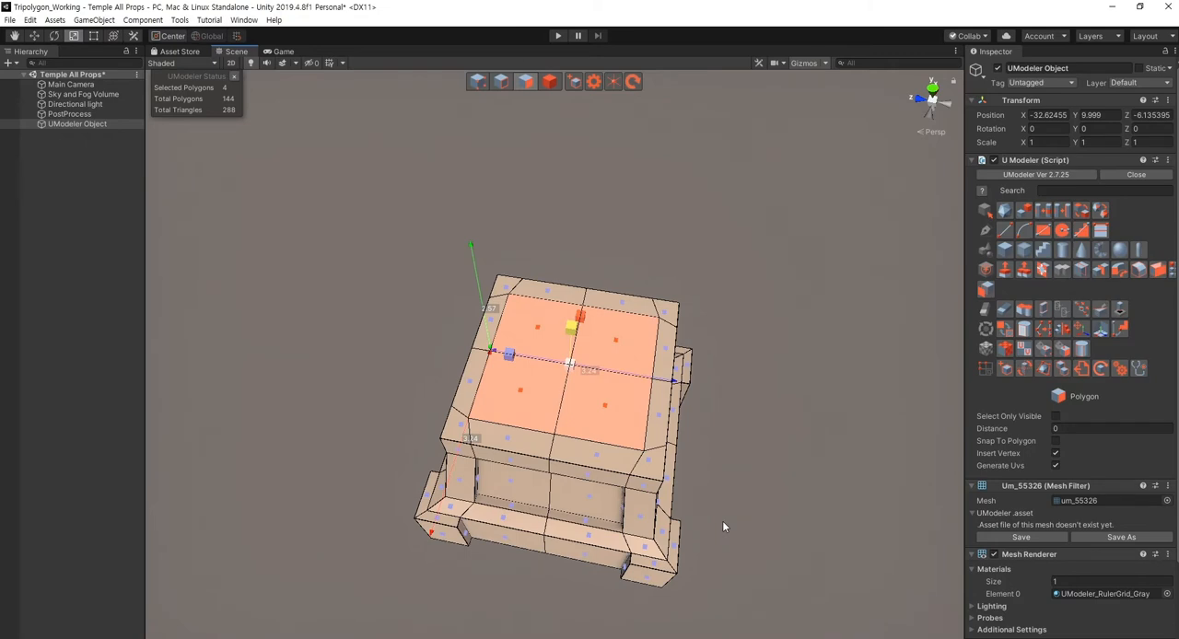
pyautogui.moveTo(641, 531); pyautogui.dragTo(519, 472, button='right')
pyautogui.hotkey('ctrl', 'z')
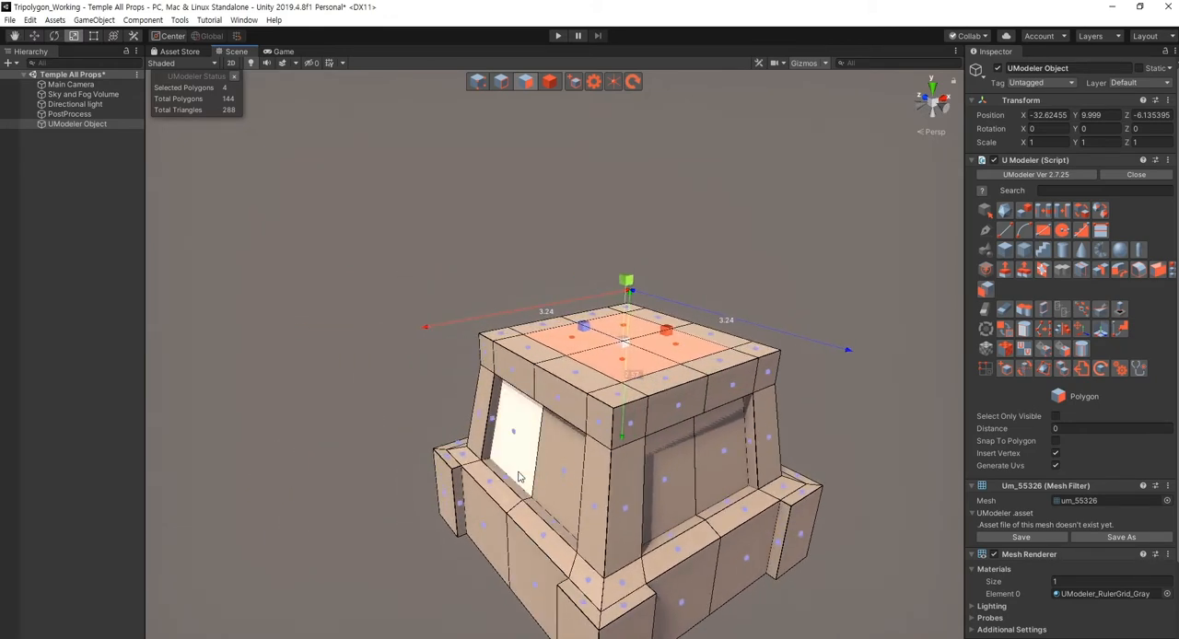
# - Extrude the four central top polygons upward about 3.41 to form a square shaft
pyautogui.moveTo(505, 453); pyautogui.dragTo(438, 543, button='middle')
pyautogui.press('w')
pyautogui.moveTo(512, 421); pyautogui.dragTo(450, 423, button='middle')
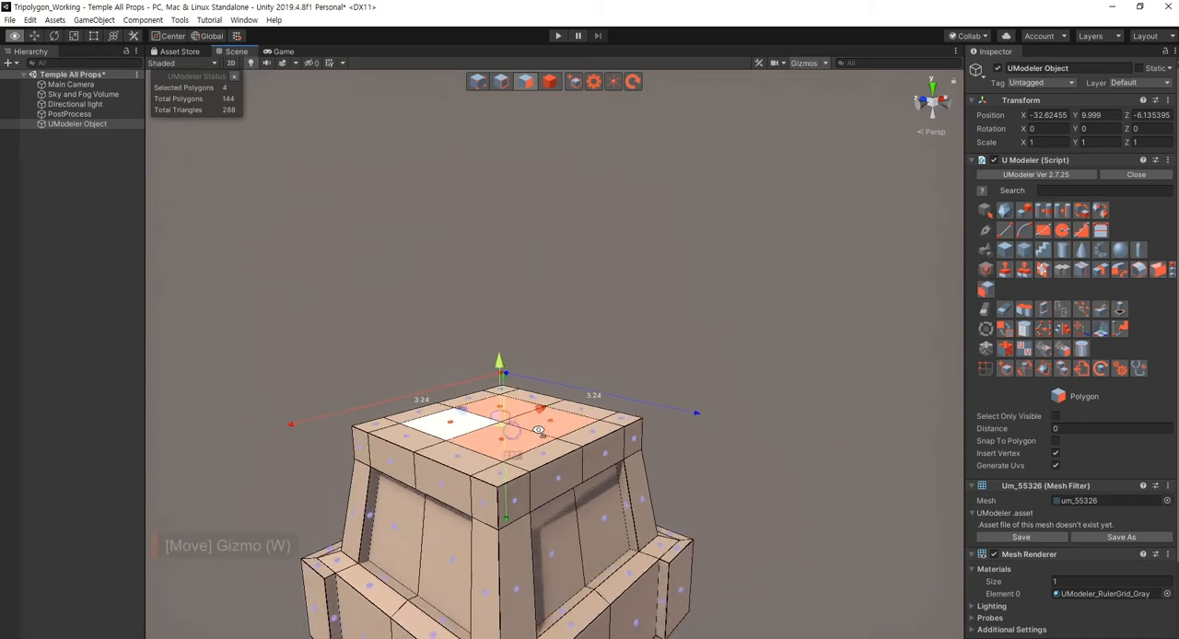
pyautogui.scroll(-7, 451, 421)
pyautogui.moveTo(514, 391); pyautogui.dragTo(516, 416, button='middle')
pyautogui.keyDown('shift'); pyautogui.moveTo(521, 370); pyautogui.dragTo(534, 191); pyautogui.keyUp('shift')
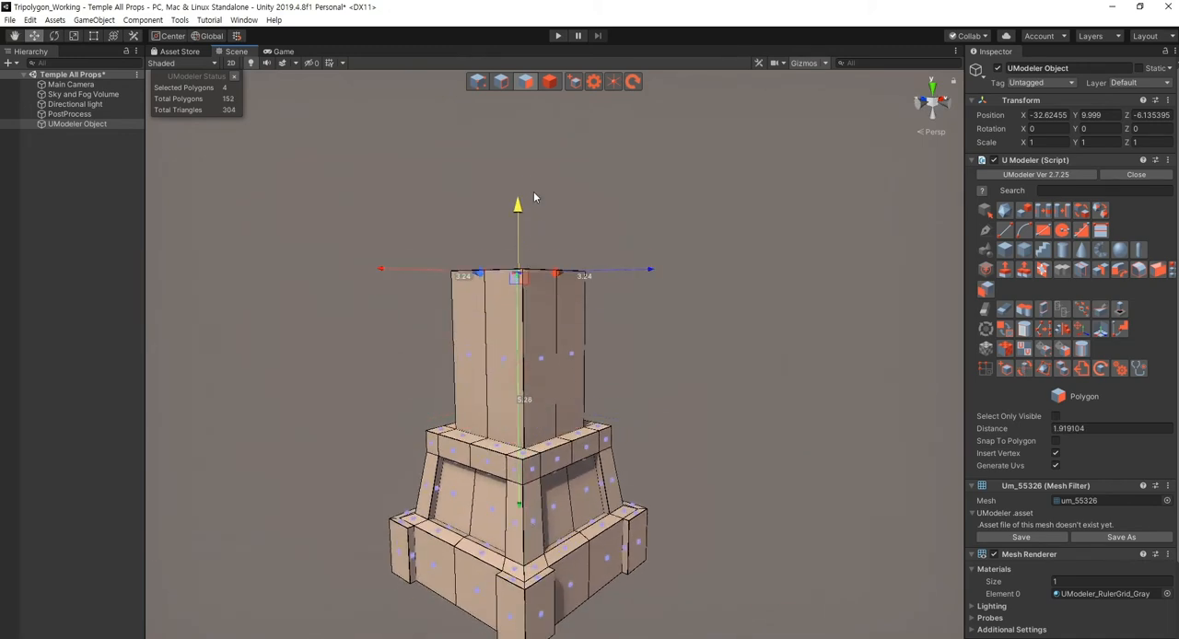
pyautogui.moveTo(609, 354)
pyautogui.mouseDown(button='right')
pyautogui.moveTo(545, 362)
pyautogui.moveTo(624, 365)
pyautogui.mouseUp(button='right')
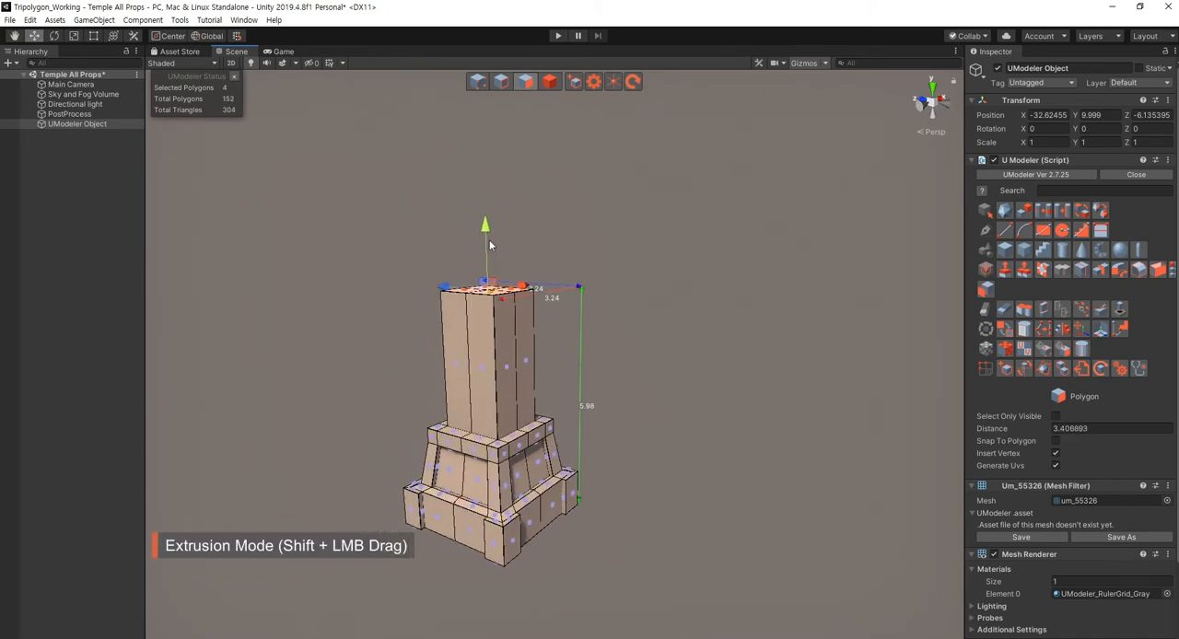
# - Move the shaft's top polygons up about 1.72 to lengthen it
pyautogui.keyDown('shift'); pyautogui.moveTo(491, 232); pyautogui.dragTo(494, 146); pyautogui.keyUp('shift')
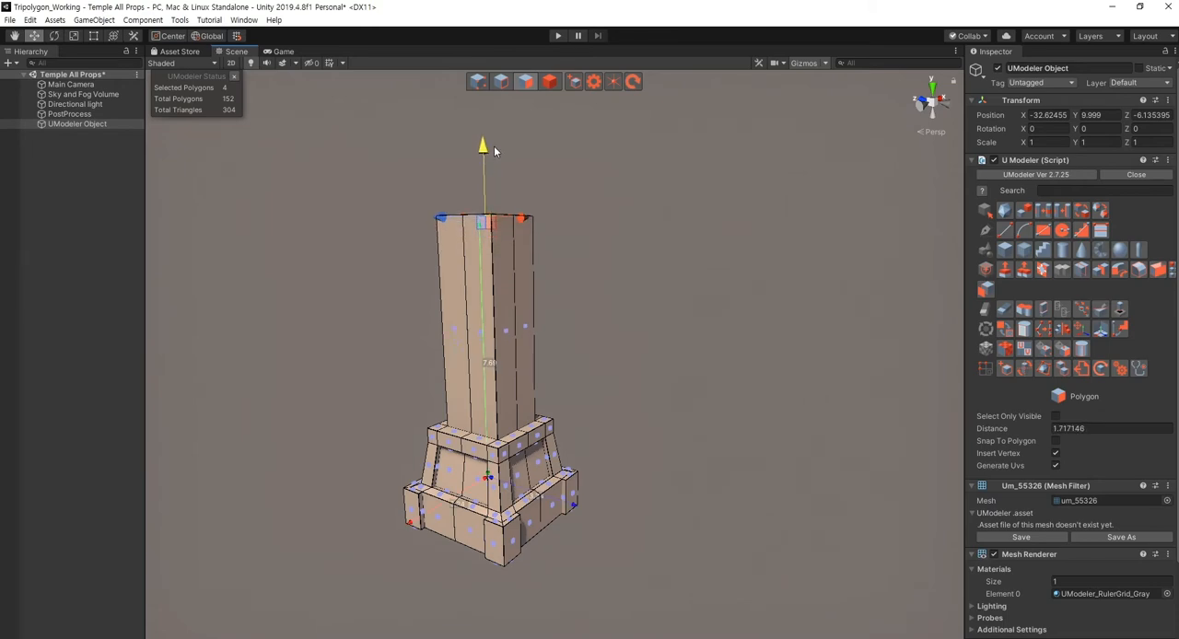
pyautogui.keyDown('alt'); pyautogui.moveTo(522, 267); pyautogui.dragTo(504, 350); pyautogui.keyUp('alt')
pyautogui.scroll(3, 504, 351)
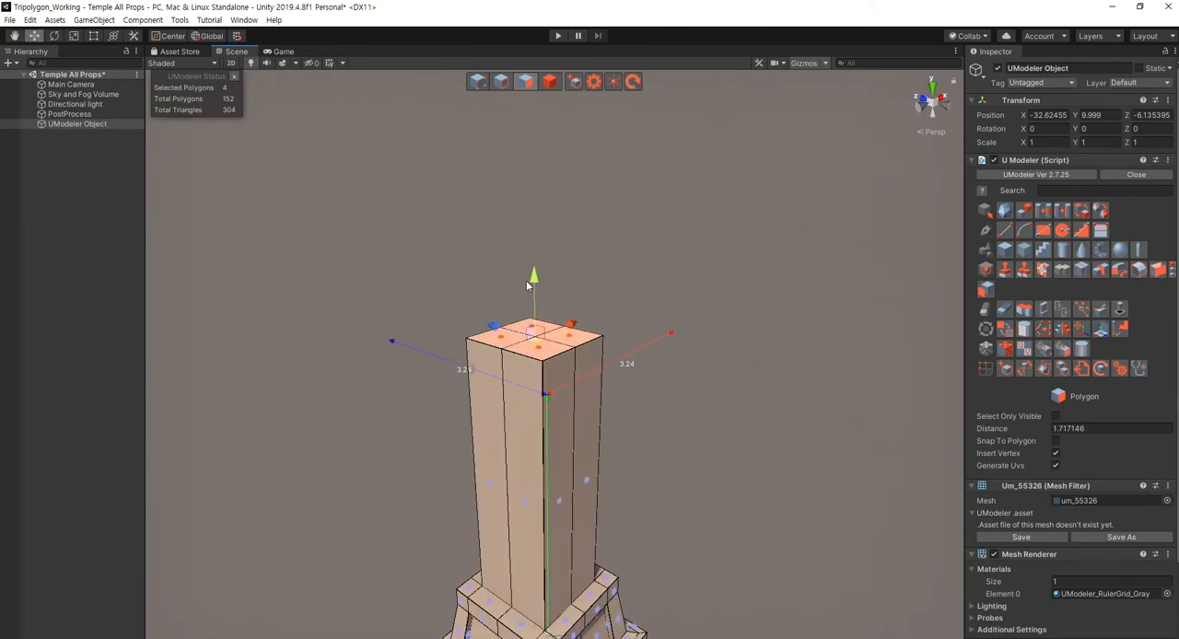
# - Extrude the shaft's four top polygons up about 0.11, scale them outward, and extrude about 0.43 to form an overhanging cap
pyautogui.keyDown('shift'); pyautogui.moveTo(532, 279); pyautogui.dragTo(534, 272); pyautogui.keyUp('shift')
pyautogui.press('r')
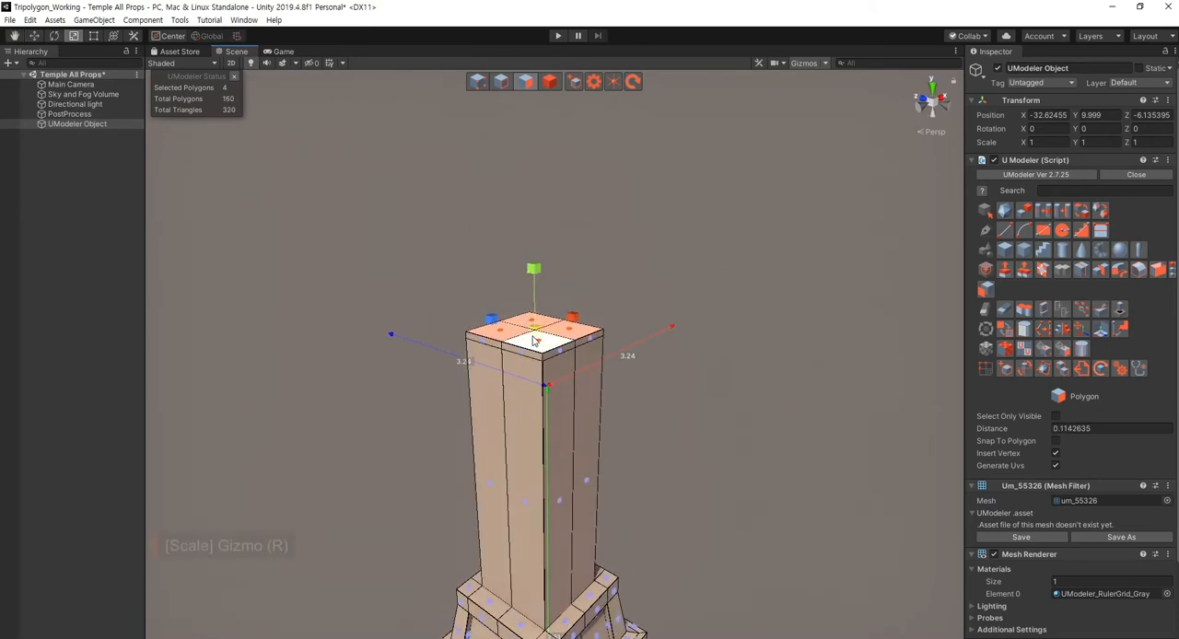
pyautogui.moveTo(536, 341); pyautogui.dragTo(534, 244)
pyautogui.press('w')
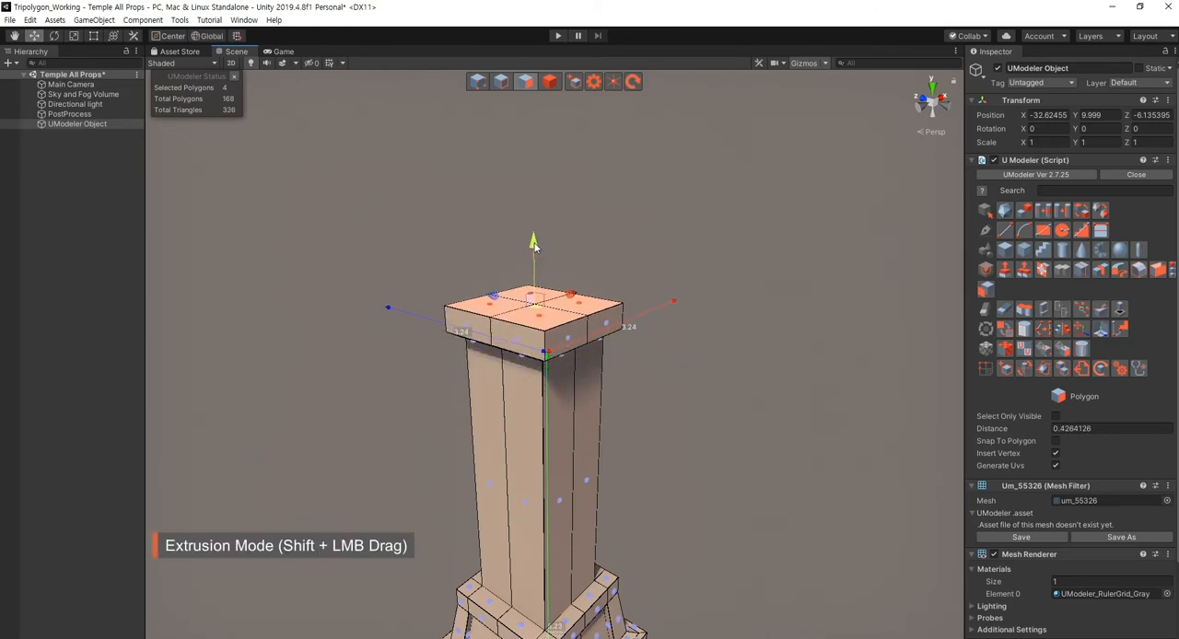
pyautogui.moveTo(664, 457); pyautogui.dragTo(690, 444, button='right')
pyautogui.press('Escape')
pyautogui.press('Escape')
pyautogui.press('s')
pyautogui.press('q')
# - Reselect the column and remove the vertical centre edge loops running through its front, back and side faces
pyautogui.click(680, 422)
pyautogui.click(585, 402)
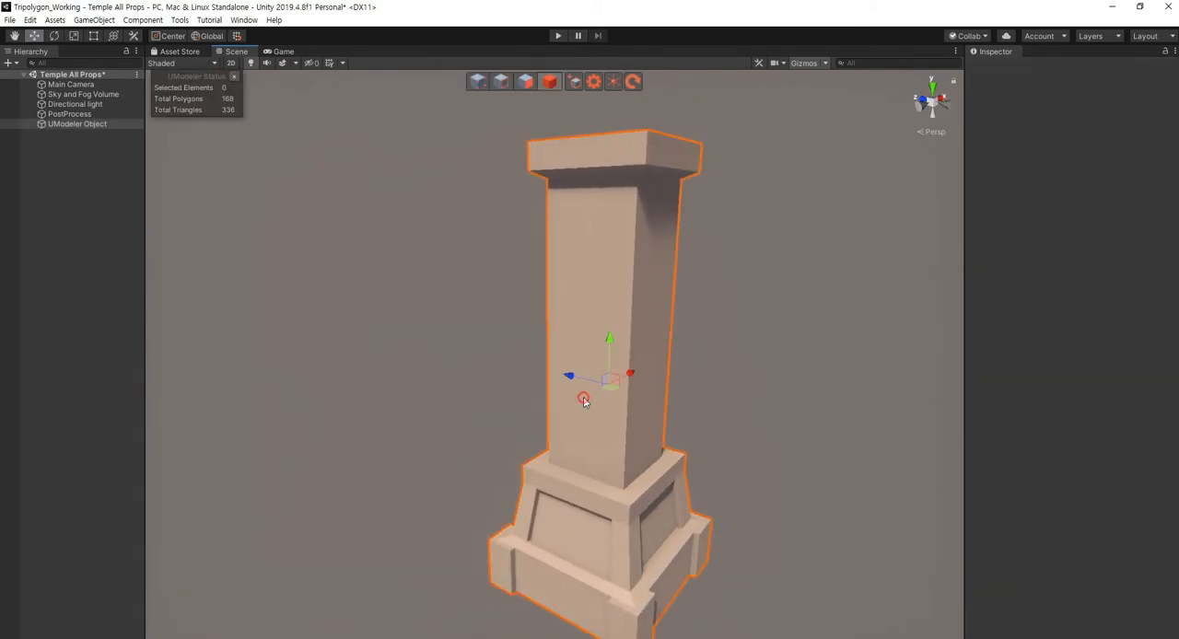
pyautogui.press('a')
pyautogui.moveTo(502, 410); pyautogui.dragTo(575, 422, button='right')
pyautogui.hotkey('shift', '3')
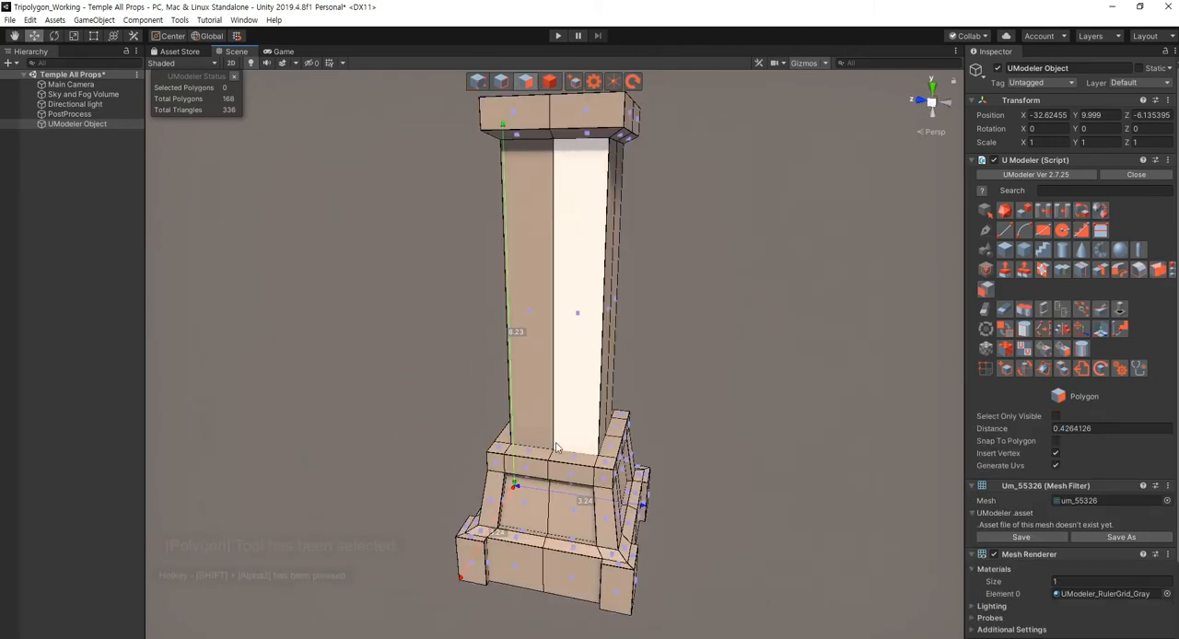
pyautogui.hotkey('shift', '2')
pyautogui.moveTo(646, 496); pyautogui.dragTo(612, 426, button='right')
pyautogui.doubleClick(551, 393)
pyautogui.press('d')
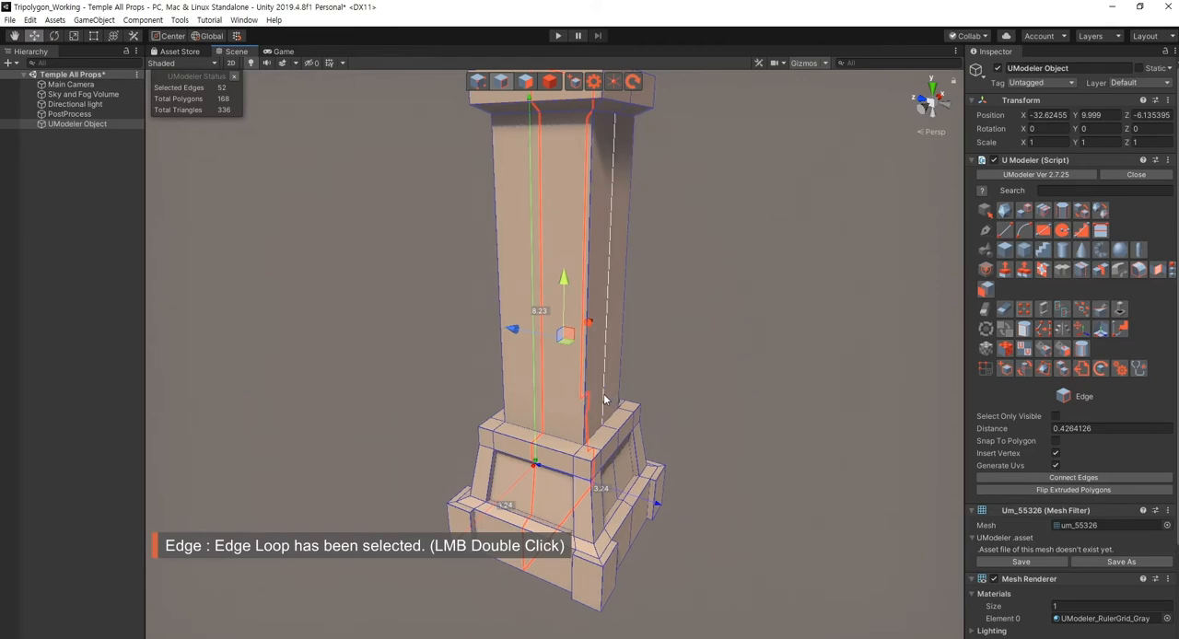
pyautogui.keyDown('shift'); pyautogui.doubleClick(605, 400); pyautogui.keyUp('shift')
pyautogui.click(1004, 310)
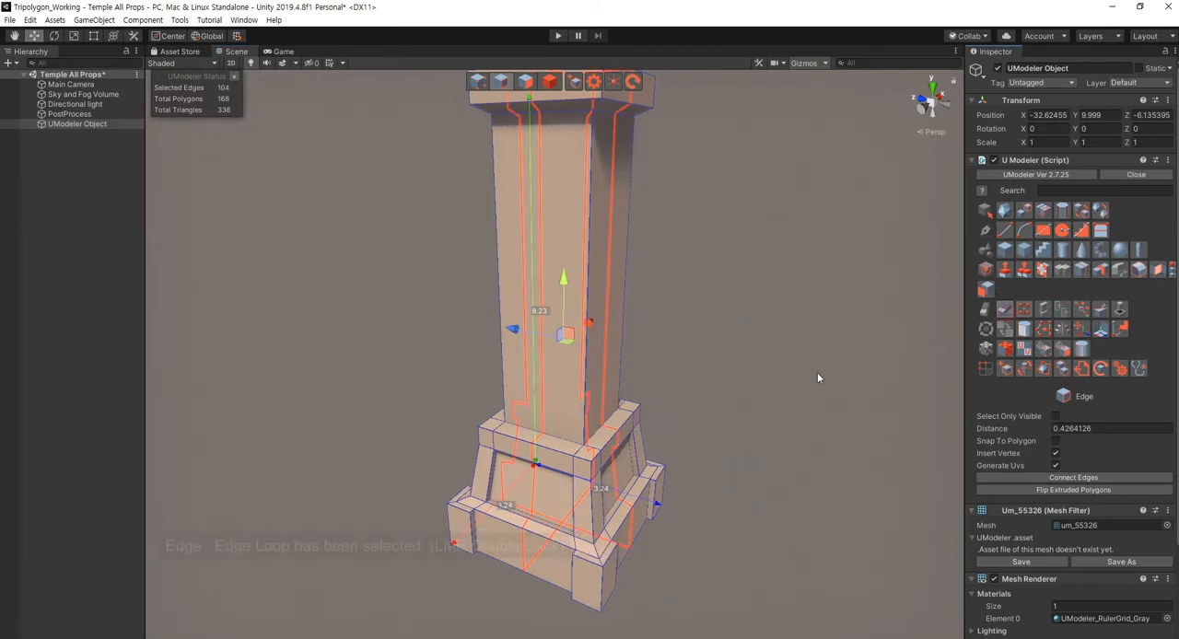
# - Select the four long side polygons of the shaft between the base and the cap
pyautogui.moveTo(713, 421)
pyautogui.mouseDown(button='right')
pyautogui.moveTo(766, 420)
pyautogui.moveTo(639, 394)
pyautogui.moveTo(634, 338)
pyautogui.mouseUp(button='right')
pyautogui.hotkey('shift', '3')
pyautogui.moveTo(809, 331); pyautogui.dragTo(546, 376)
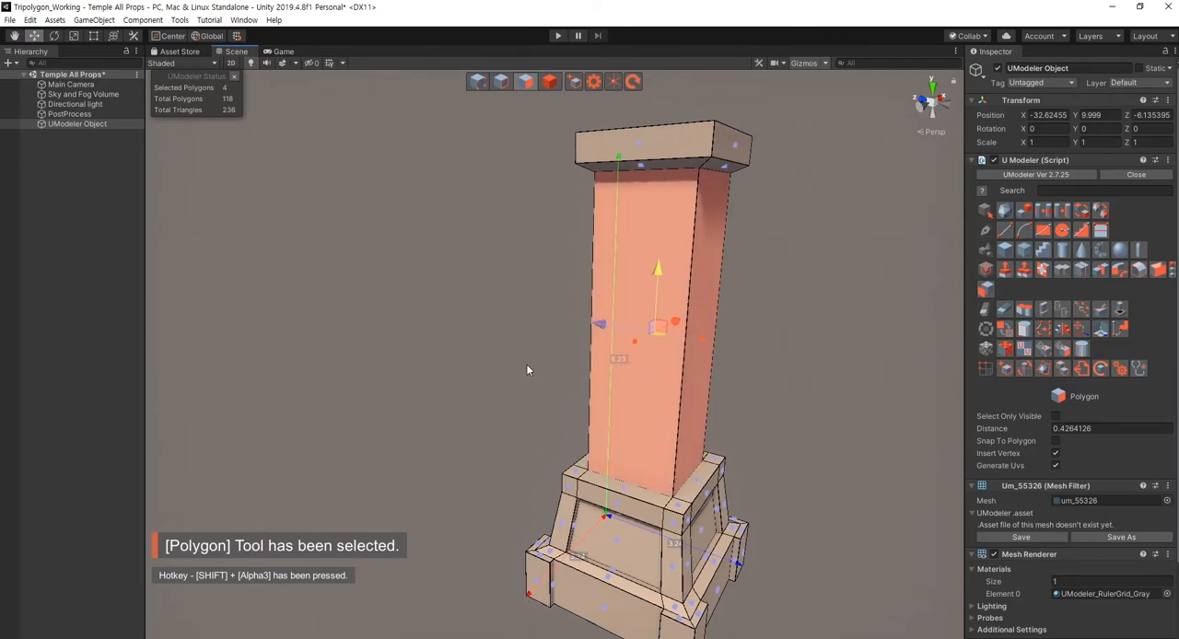
pyautogui.press('a')
pyautogui.moveTo(500, 389); pyautogui.dragTo(561, 395, button='right')
pyautogui.press('s')
pyautogui.press('a')
pyautogui.press('w')
pyautogui.press('d')
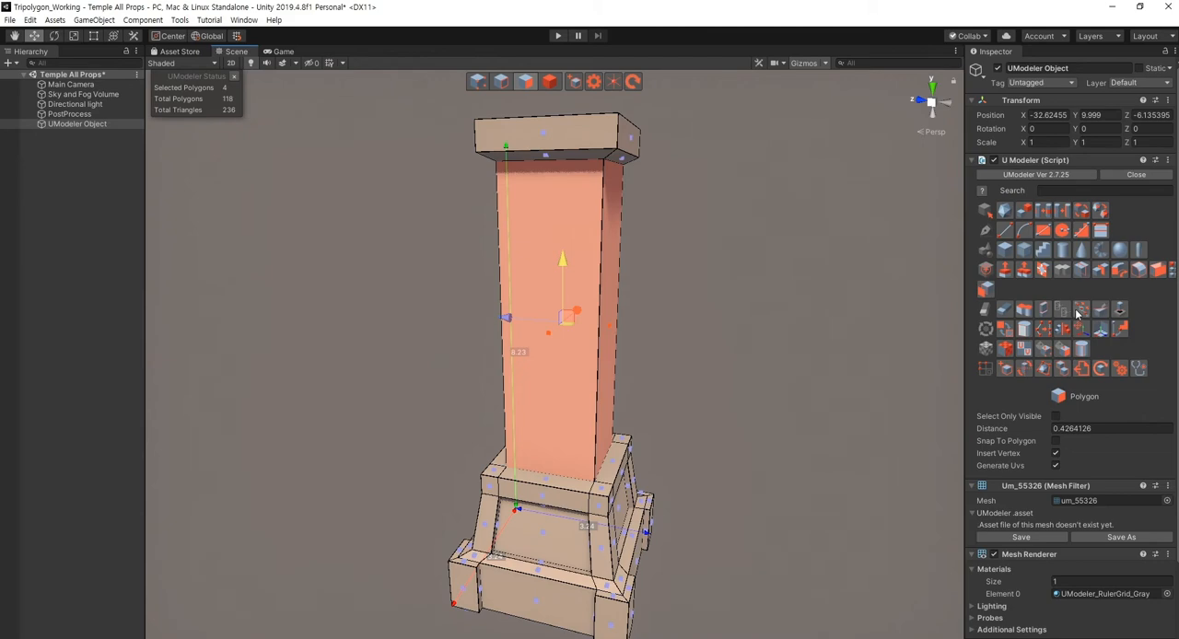
# - Inset the four shaft side polygons individually with a thickness of 0.2
pyautogui.click(1042, 269)
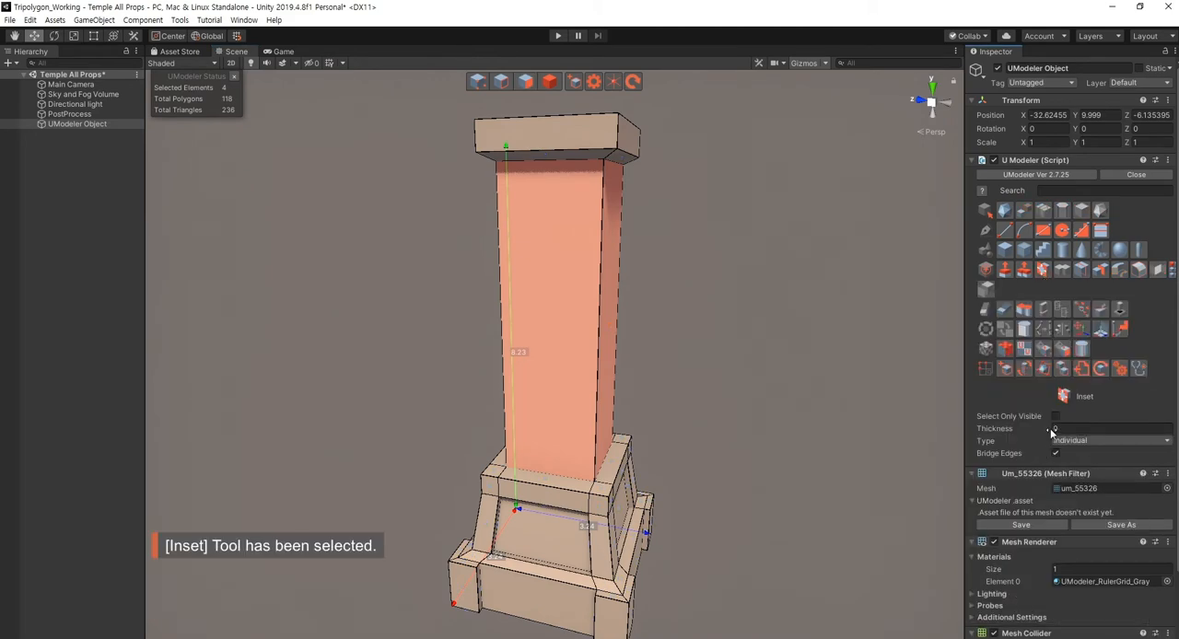
pyautogui.click(1055, 429)
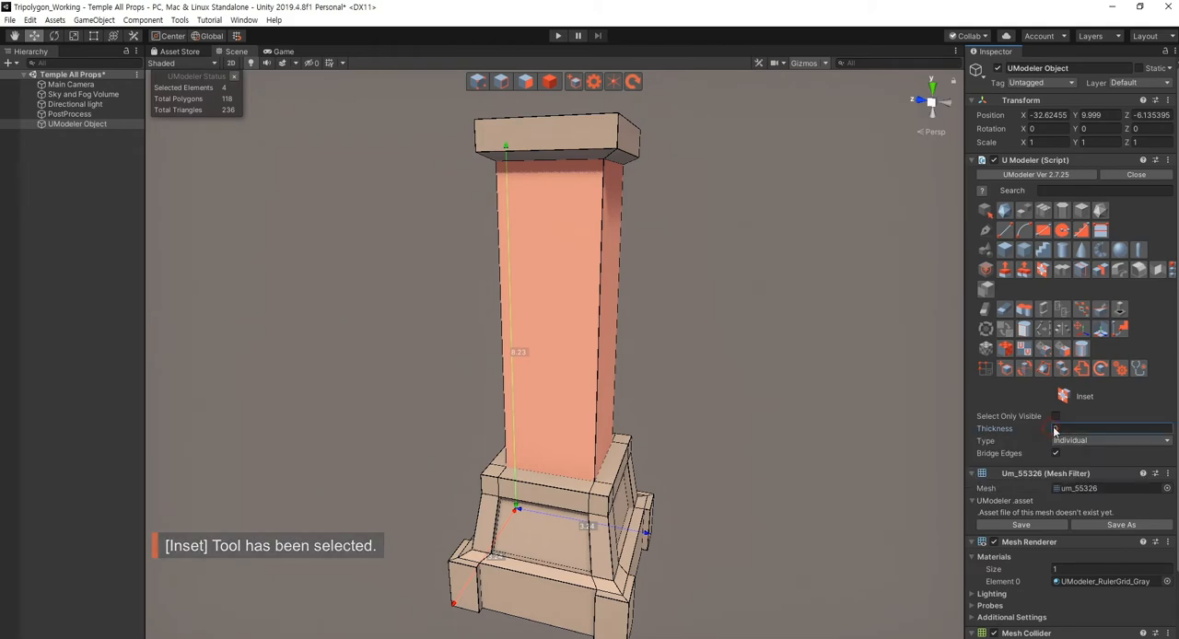
pyautogui.write('0.23')
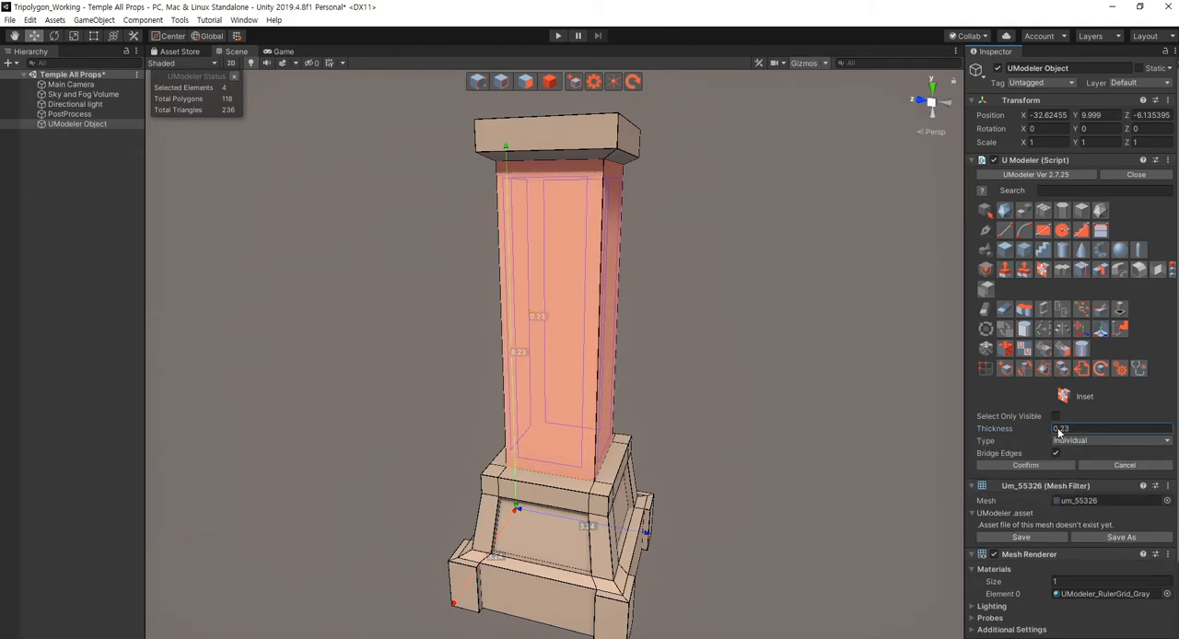
pyautogui.press('BackSpace')
pyautogui.click(1035, 467)
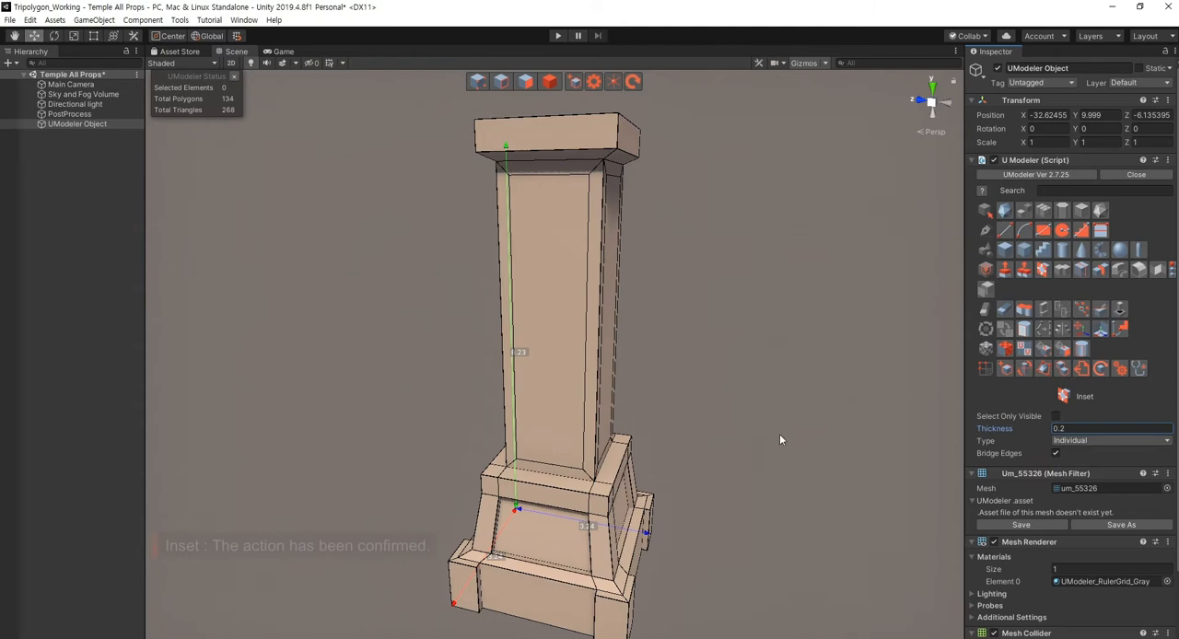
pyautogui.moveTo(755, 438); pyautogui.dragTo(707, 469, button='right')
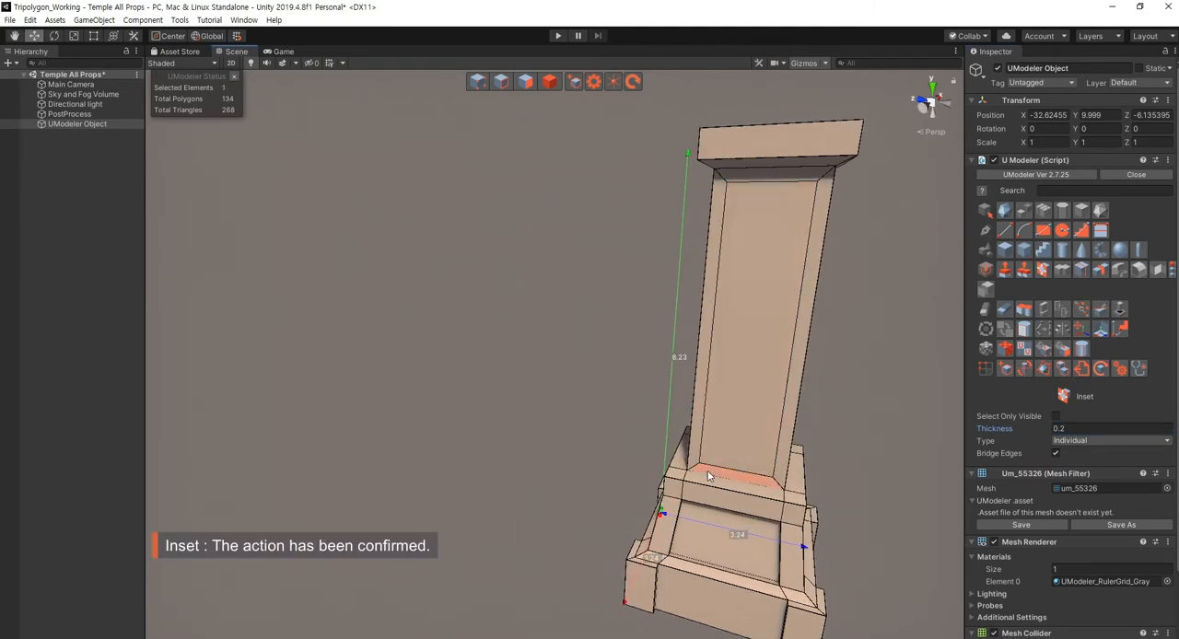
# - Select the four inner panel polygons created by the inset around the shaft
pyautogui.hotkey('shift', '3')
pyautogui.moveTo(797, 404); pyautogui.dragTo(706, 426, button='right')
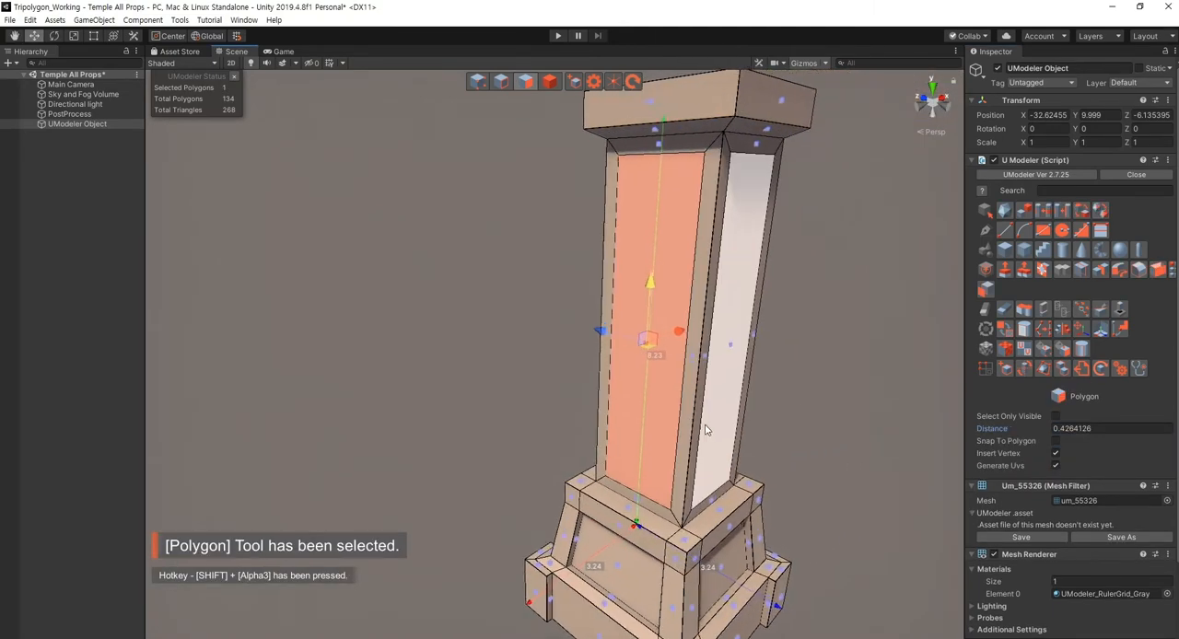
pyautogui.keyDown('ctrl'); pyautogui.click(709, 419); pyautogui.keyUp('ctrl')
pyautogui.moveTo(816, 412); pyautogui.dragTo(482, 393, button='right')
pyautogui.keyDown('ctrl'); pyautogui.click(464, 381); pyautogui.keyUp('ctrl')
pyautogui.keyDown('ctrl'); pyautogui.click(489, 394); pyautogui.keyUp('ctrl')
pyautogui.press('f')
pyautogui.moveTo(822, 392); pyautogui.dragTo(829, 433, button='right')
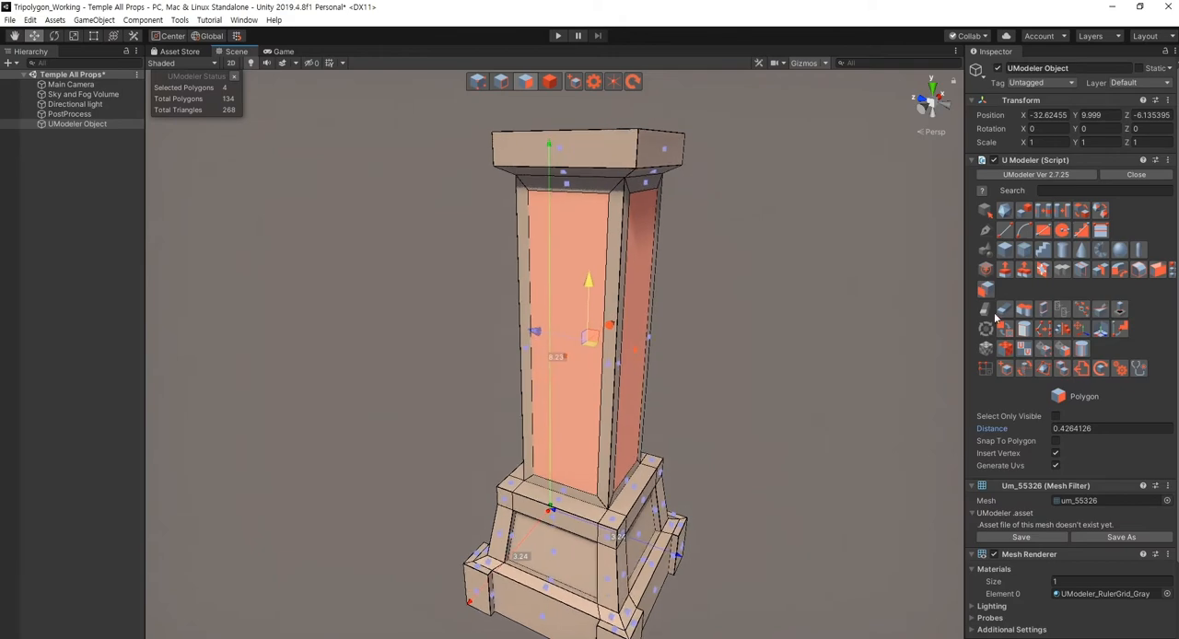
# - Recess the four shaft panels by about 0.125 using Multi PushPull with the Individual Normal type
pyautogui.click(1024, 269)
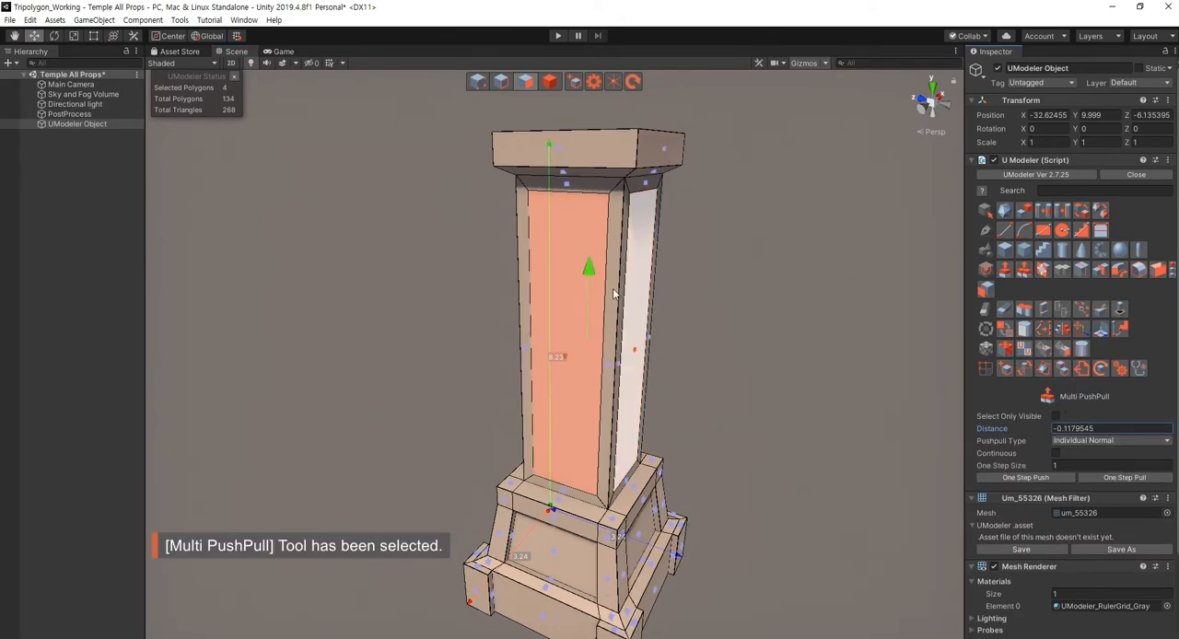
pyautogui.moveTo(595, 280); pyautogui.dragTo(595, 289)
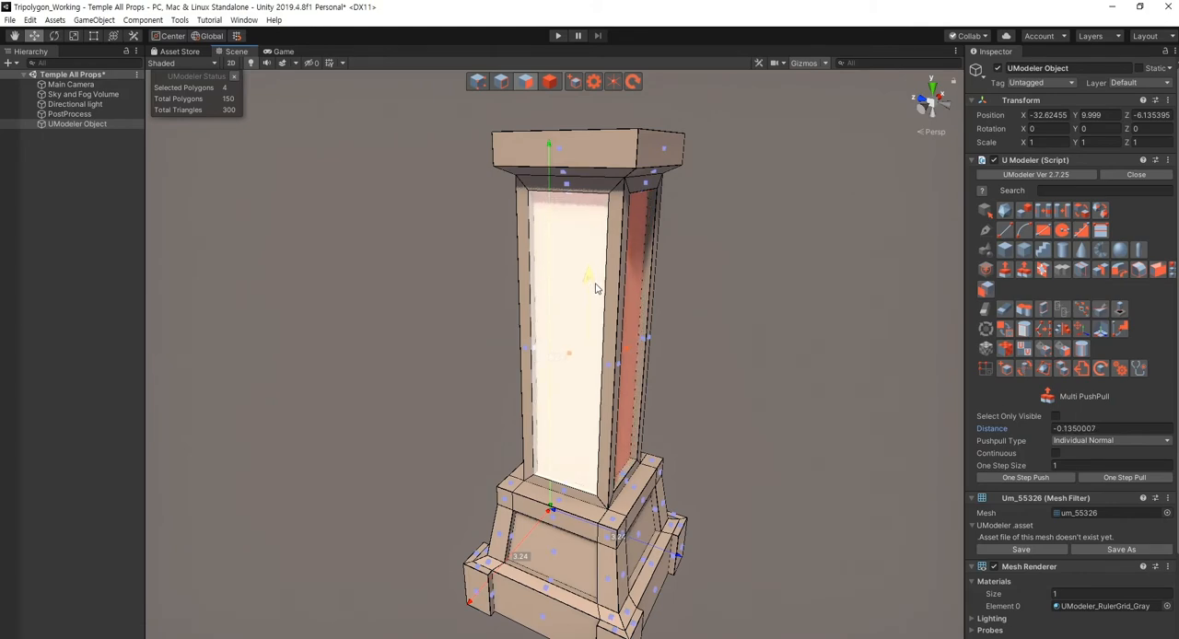
pyautogui.moveTo(597, 283); pyautogui.dragTo(597, 283)
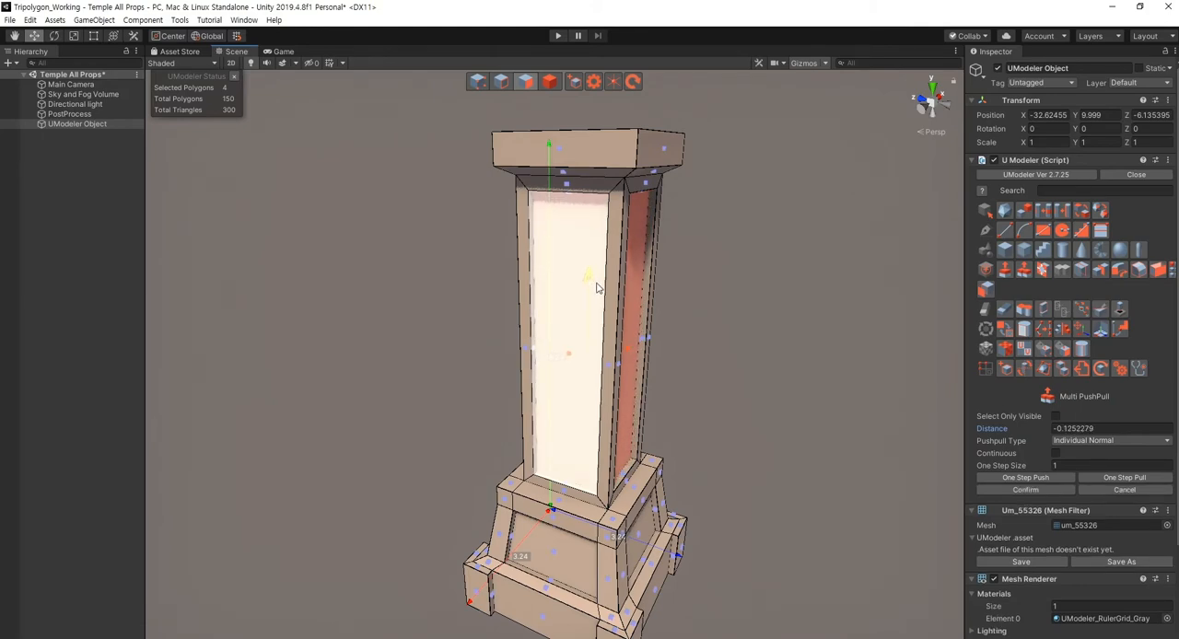
pyautogui.click(1024, 490)
pyautogui.keyDown('alt'); pyautogui.moveTo(735, 487); pyautogui.dragTo(637, 481); pyautogui.keyUp('alt')
pyautogui.press('Escape')
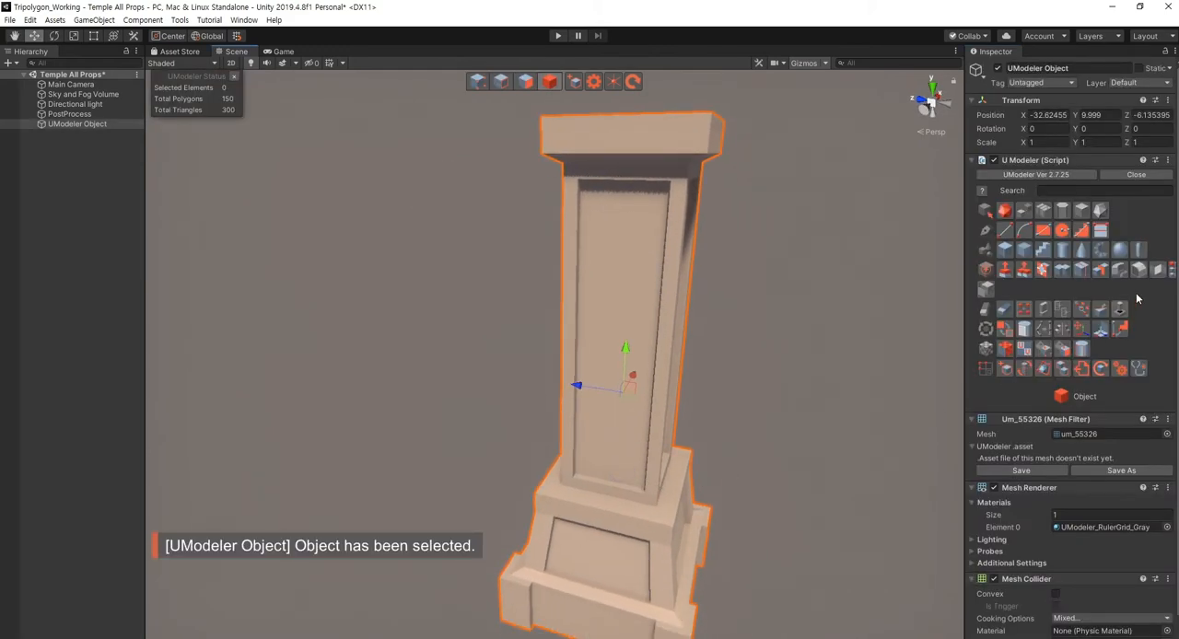
# - Loop Slice the column vertically through the centre in both horizontal directions, using a split number of 1
pyautogui.click(1082, 271)
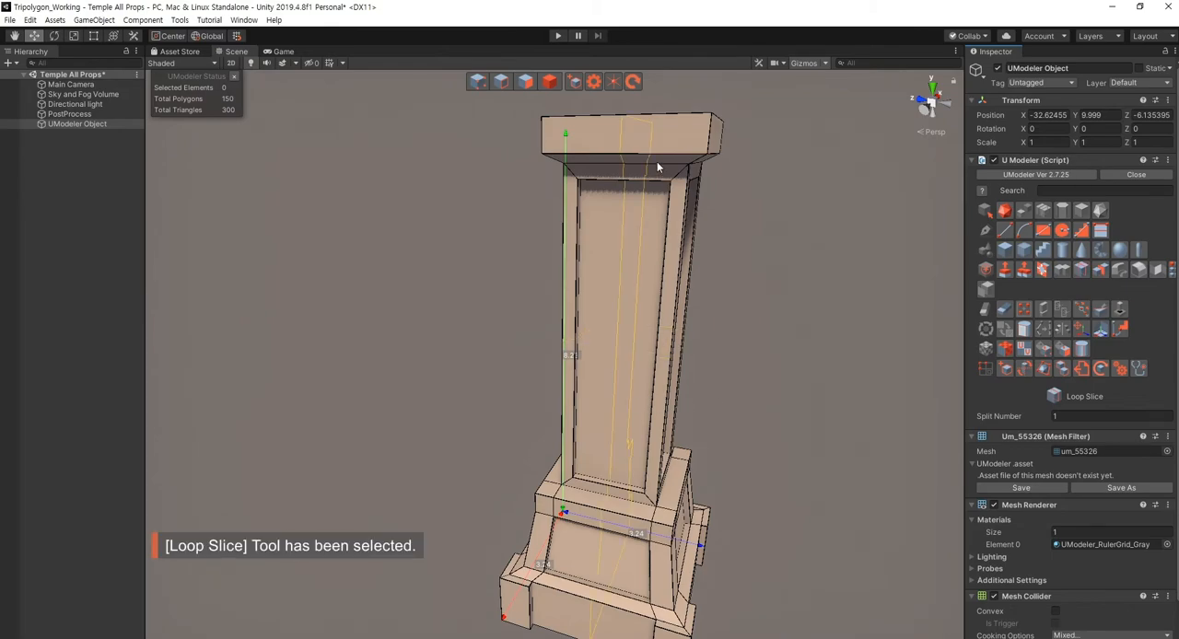
pyautogui.keyDown('alt'); pyautogui.moveTo(688, 194); pyautogui.dragTo(621, 250); pyautogui.keyUp('alt')
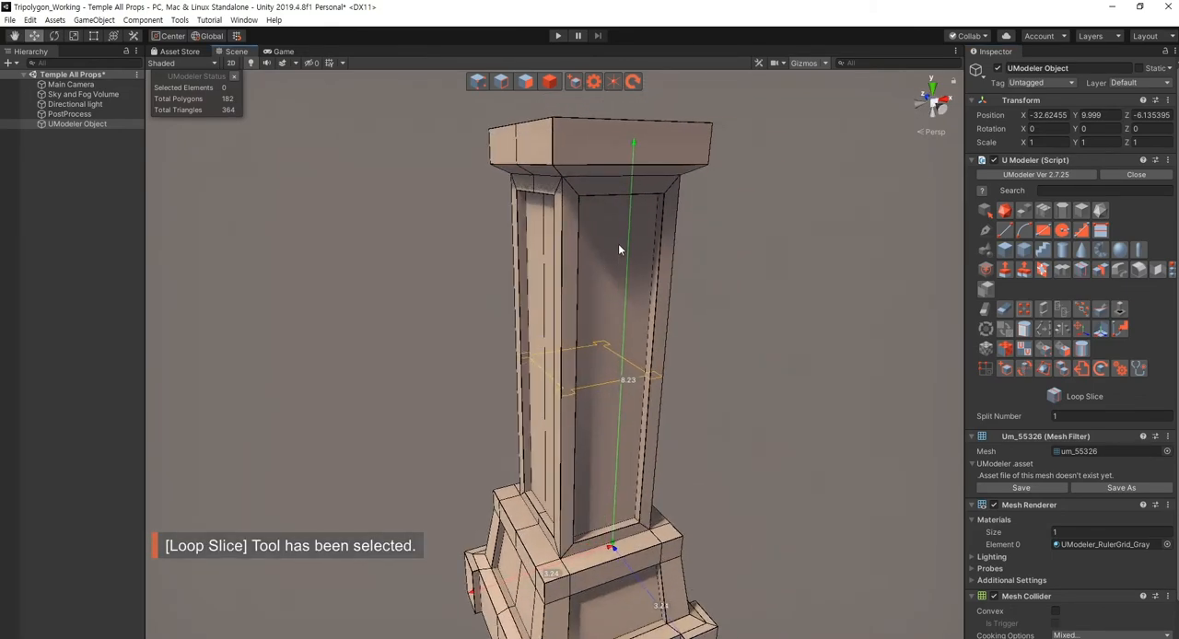
pyautogui.click(640, 181)
pyautogui.keyDown('alt'); pyautogui.moveTo(700, 331); pyautogui.dragTo(770, 358); pyautogui.keyUp('alt')
pyautogui.press('Escape')
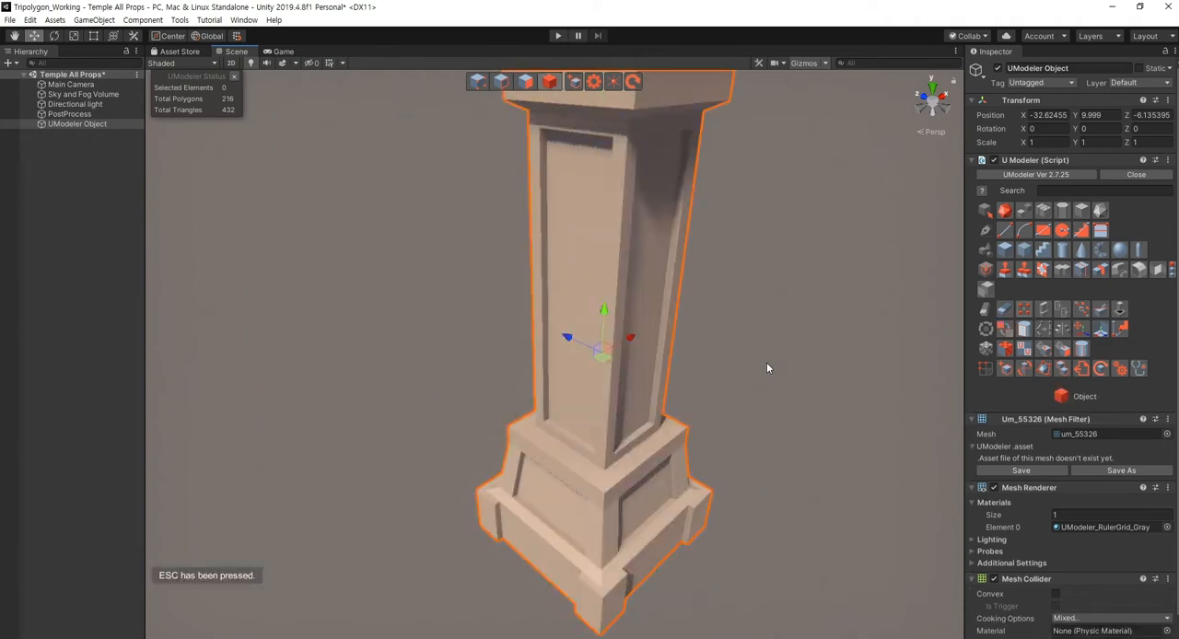
# - Inspect the column's cap, recessed panels and base from several angles and distances
pyautogui.moveTo(664, 460)
pyautogui.mouseDown(button='right')
pyautogui.moveTo(726, 463)
pyautogui.moveTo(641, 444)
pyautogui.moveTo(645, 465)
pyautogui.mouseUp(button='right')
pyautogui.press('s')
pyautogui.press('a')
pyautogui.moveTo(645, 464); pyautogui.dragTo(560, 448, button='right')
pyautogui.press('d')
pyautogui.moveTo(663, 466); pyautogui.dragTo(686, 454, button='right')
pyautogui.press('w')
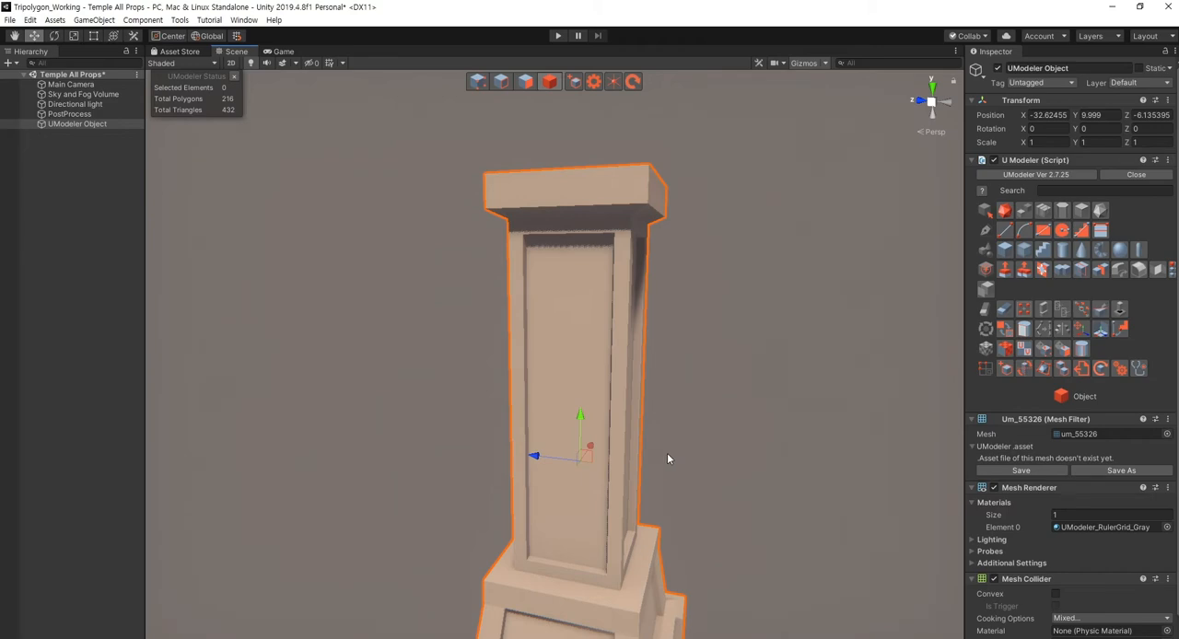
pyautogui.moveTo(670, 449); pyautogui.dragTo(692, 457, button='right')
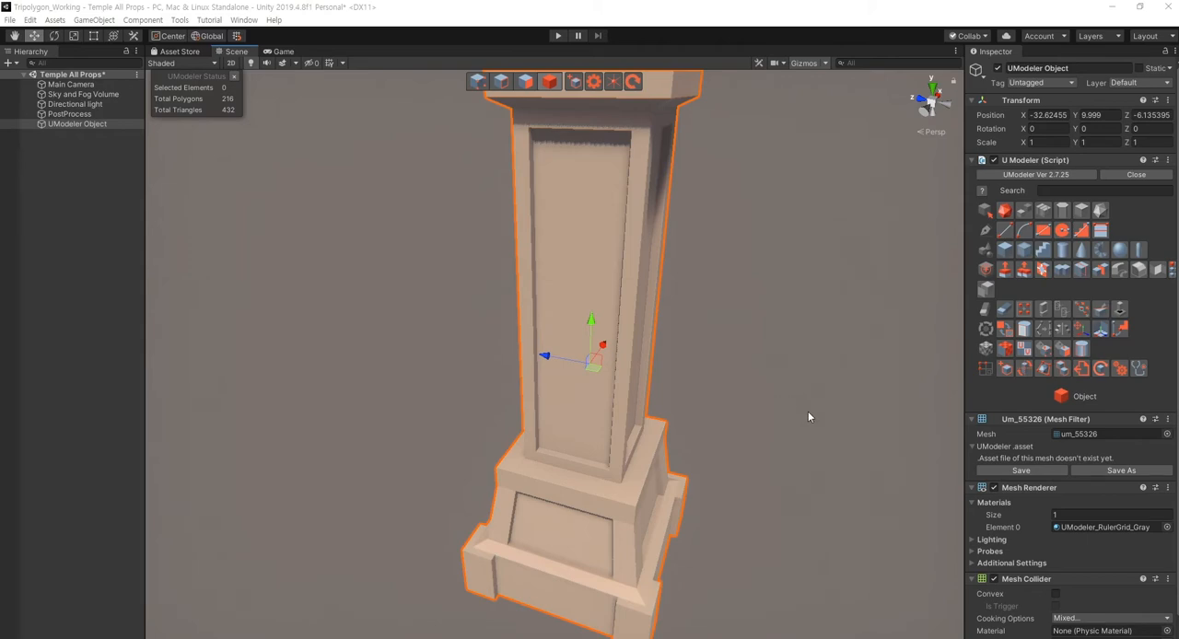
pyautogui.scroll(-5, 782, 411)
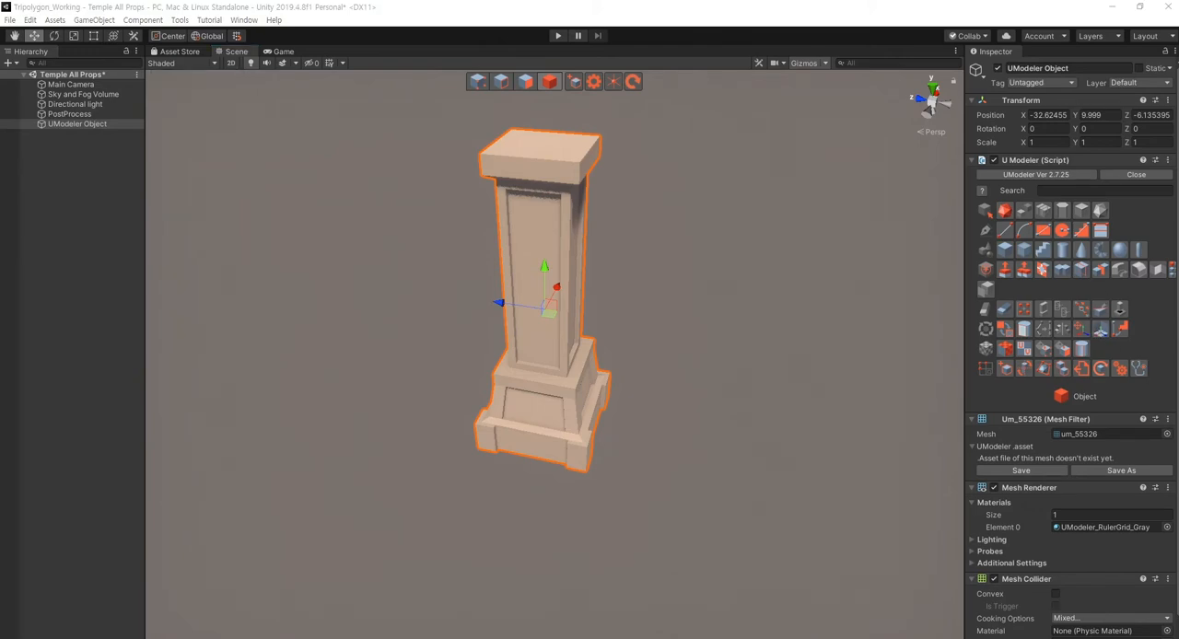
pyautogui.keyDown('alt'); pyautogui.moveTo(753, 523); pyautogui.dragTo(729, 509); pyautogui.keyUp('alt')
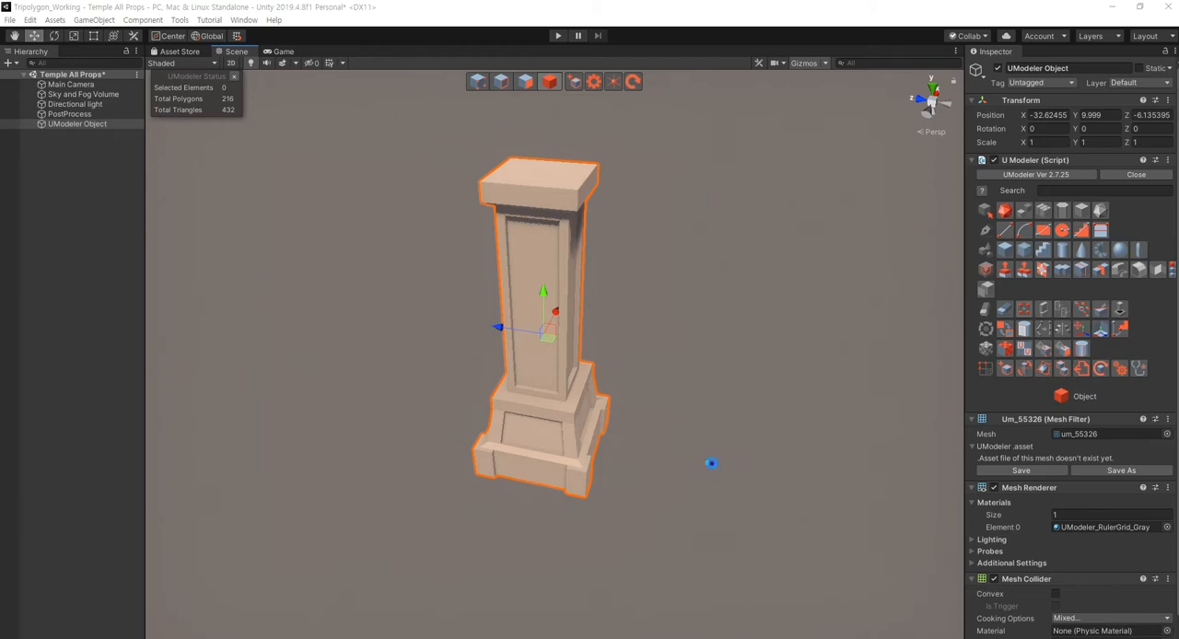
pyautogui.keyDown('alt'); pyautogui.moveTo(710, 464); pyautogui.dragTo(732, 396); pyautogui.keyUp('alt')
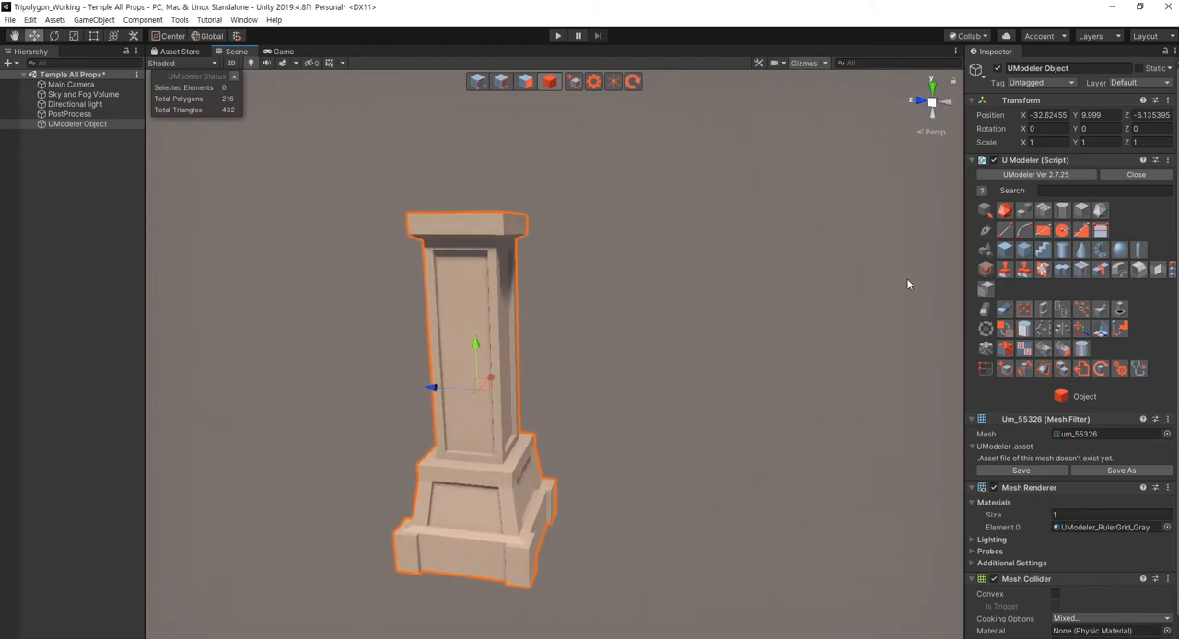
pyautogui.click(1001, 233)
pyautogui.moveTo(766, 305); pyautogui.dragTo(776, 418, button='right')
pyautogui.moveTo(655, 333); pyautogui.dragTo(650, 318, button='middle')
pyautogui.press('Escape')
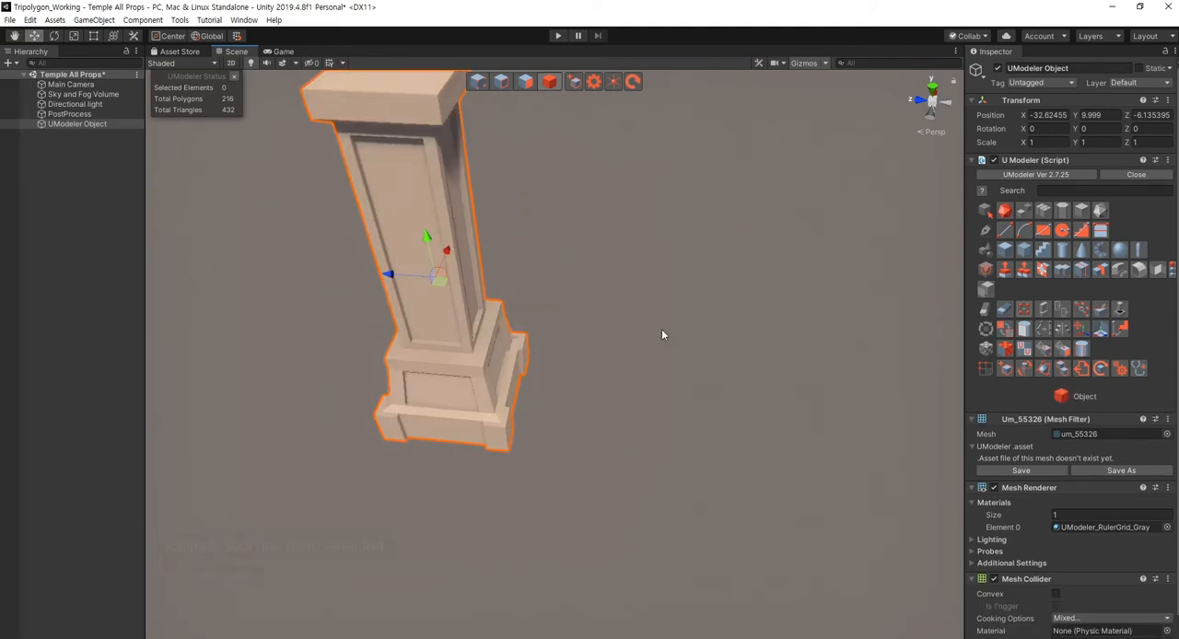
# - Create a new, separate UModeler object and activate the Line tool for drawing on it
pyautogui.click(663, 333)
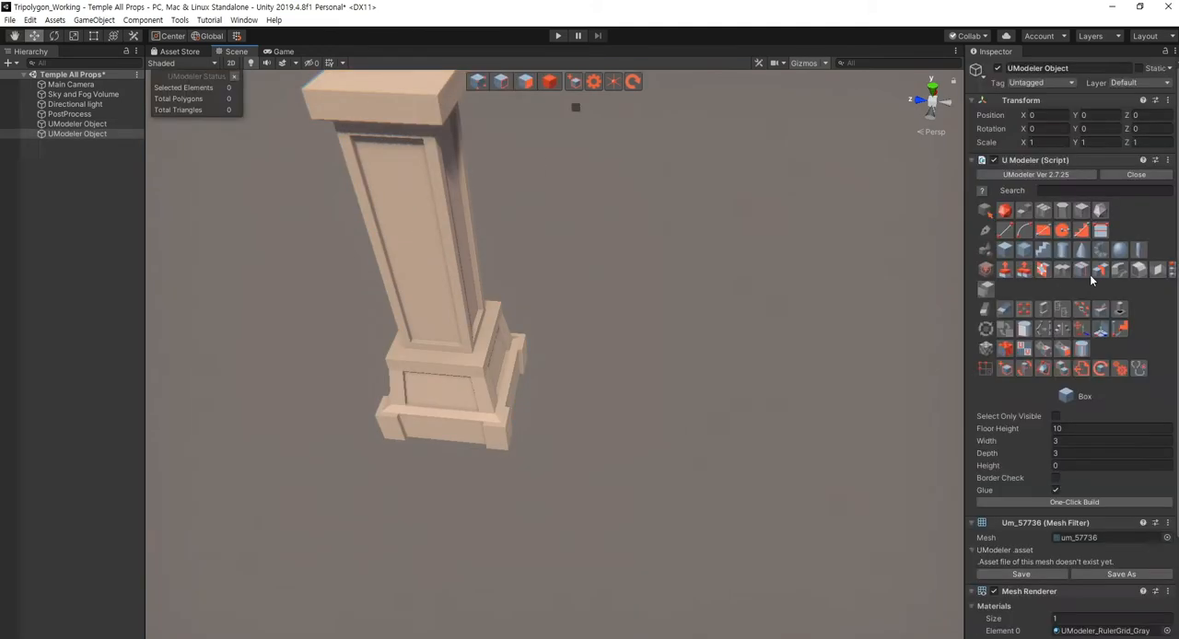
pyautogui.click(1005, 230)
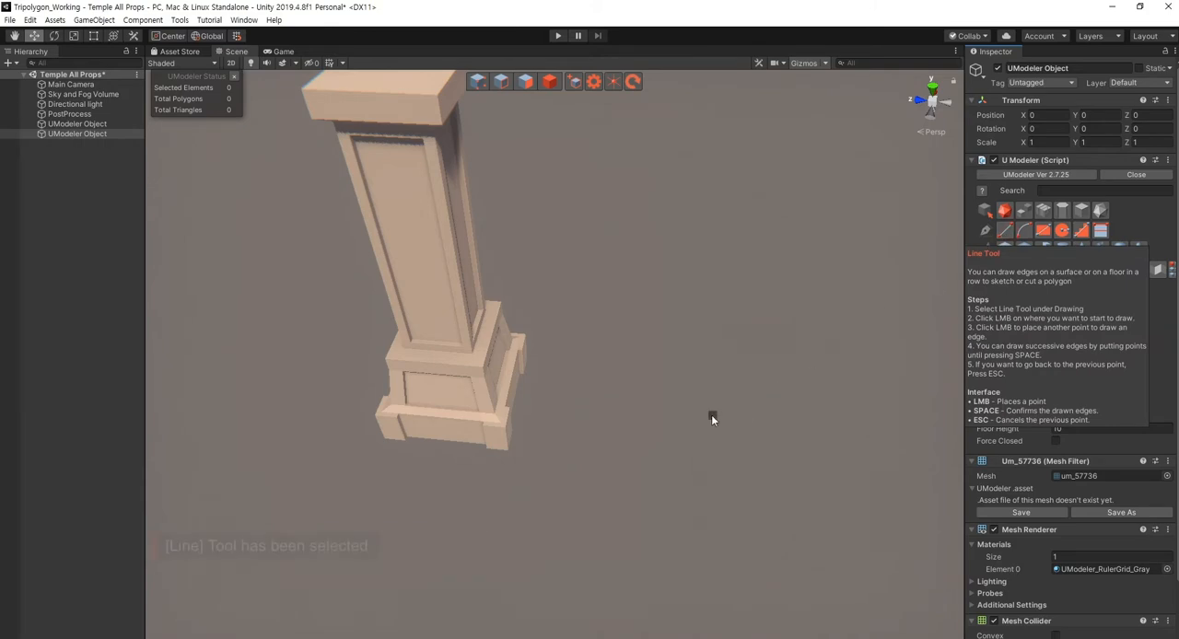
pyautogui.moveTo(711, 414); pyautogui.dragTo(637, 429, button='right')
pyautogui.press('q')
# - Try to draw a stepped open outline beside the column with the Line tool, and cancel its points
pyautogui.click(679, 322)
pyautogui.click(643, 390)
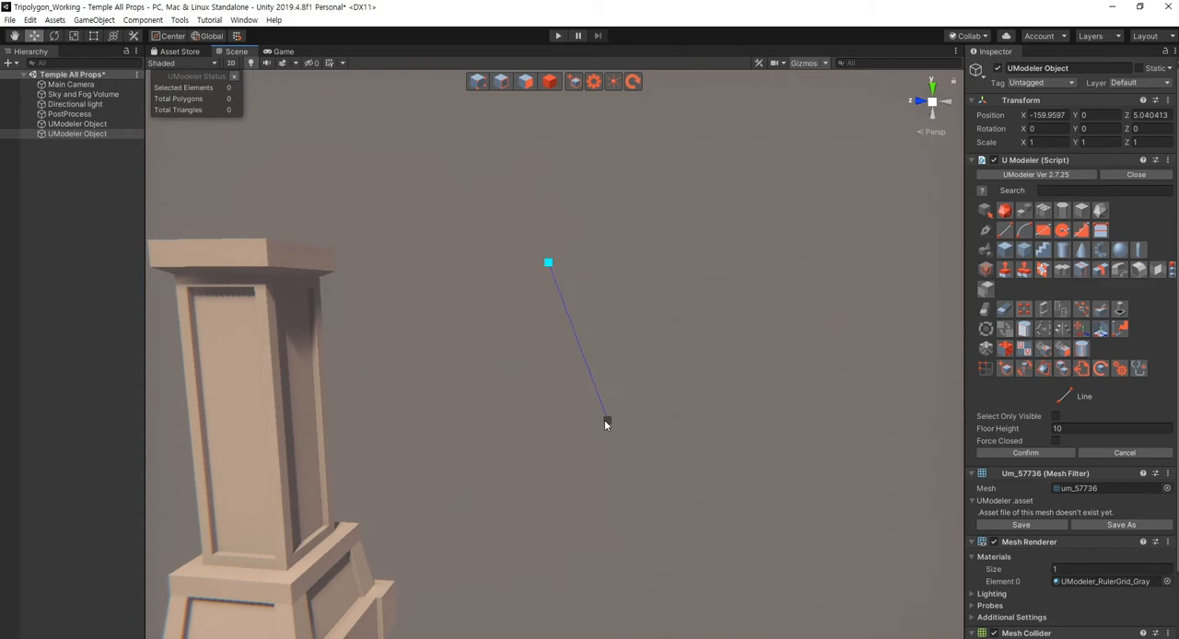
pyautogui.moveTo(507, 266); pyautogui.dragTo(537, 359, button='right')
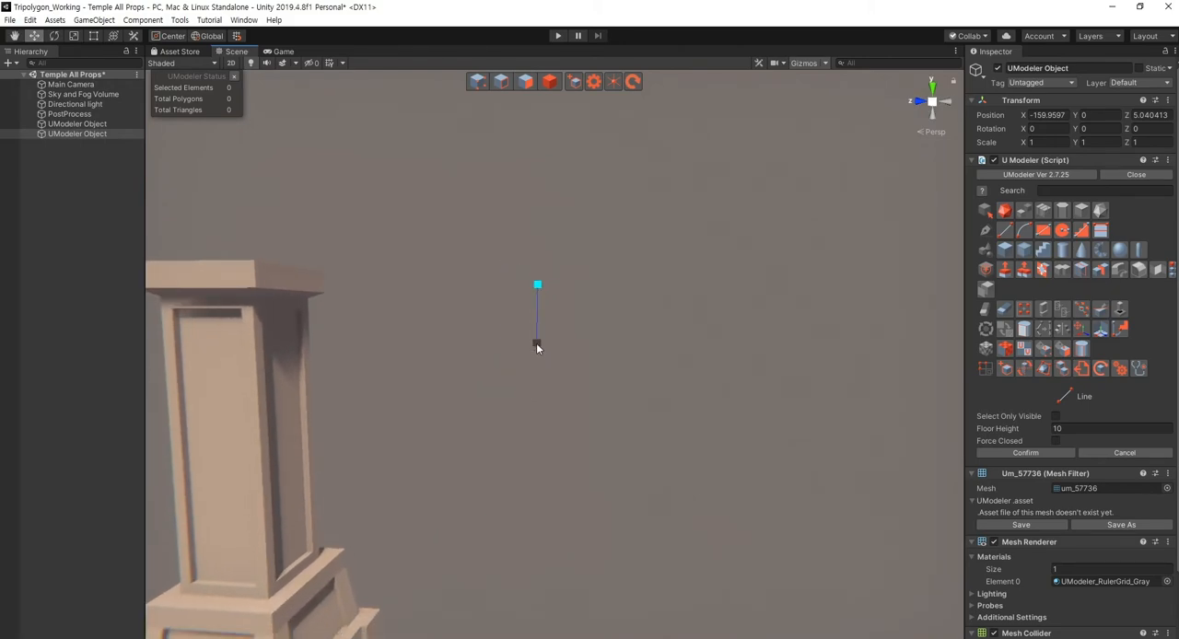
pyautogui.click(537, 348)
pyautogui.click(587, 304)
pyautogui.click(556, 303)
pyautogui.press('Escape')
pyautogui.press('Escape')
pyautogui.press('Escape')
pyautogui.press('Escape')
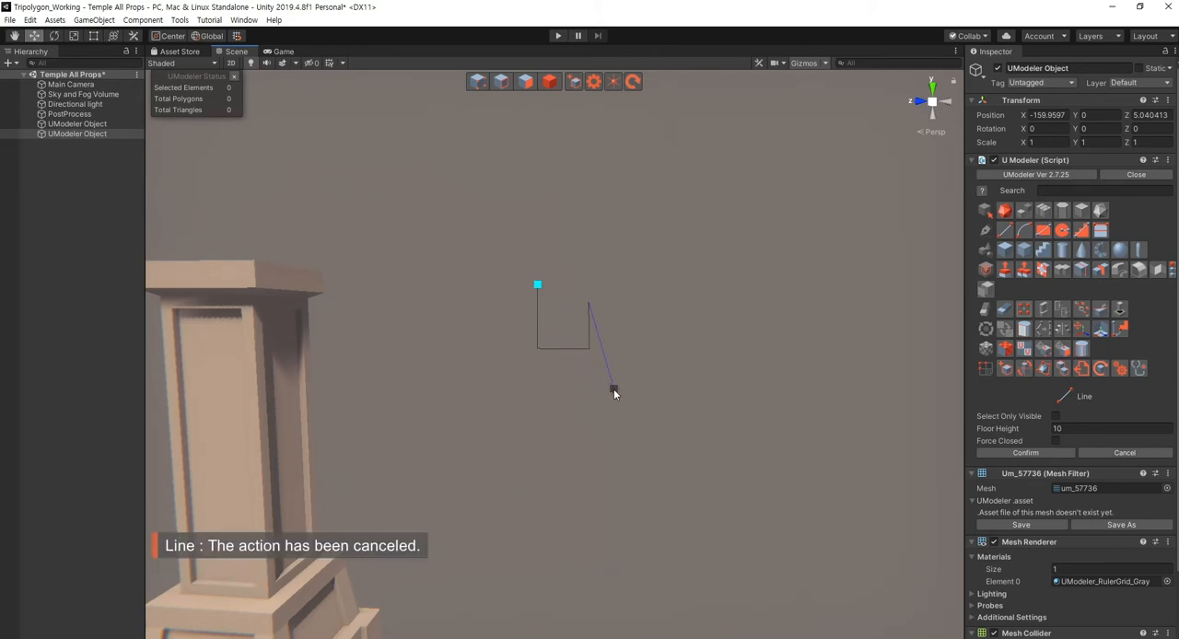
pyautogui.press('Escape')
pyautogui.press('Escape')
pyautogui.press('Escape')
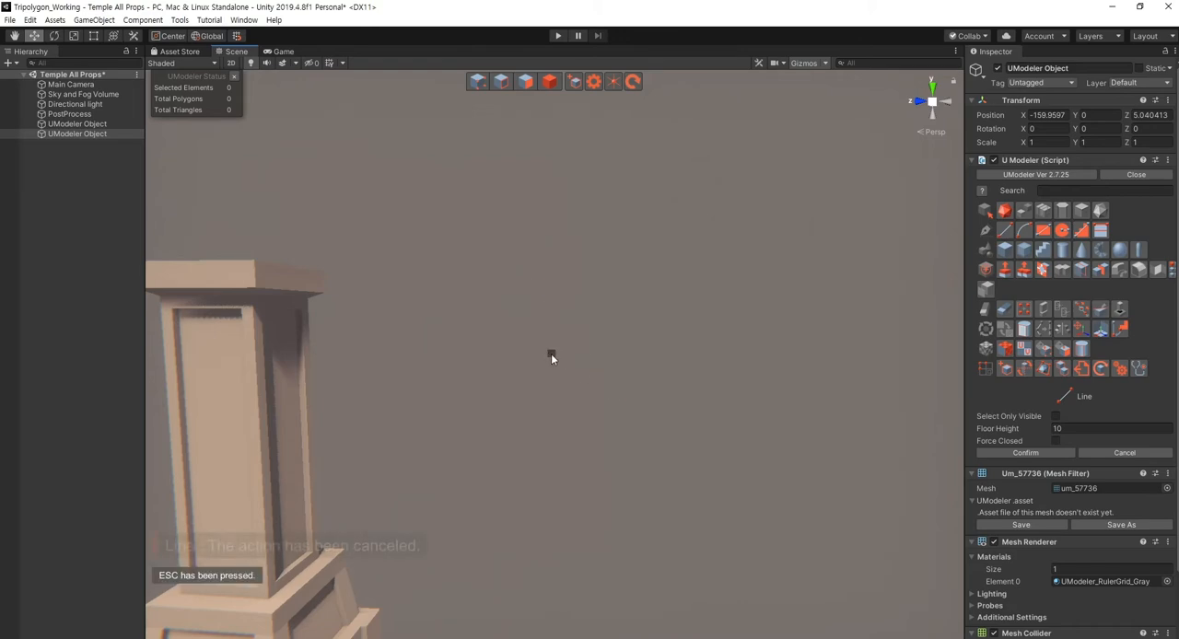
pyautogui.keyDown('alt'); pyautogui.moveTo(550, 359); pyautogui.dragTo(581, 362); pyautogui.keyUp('alt')
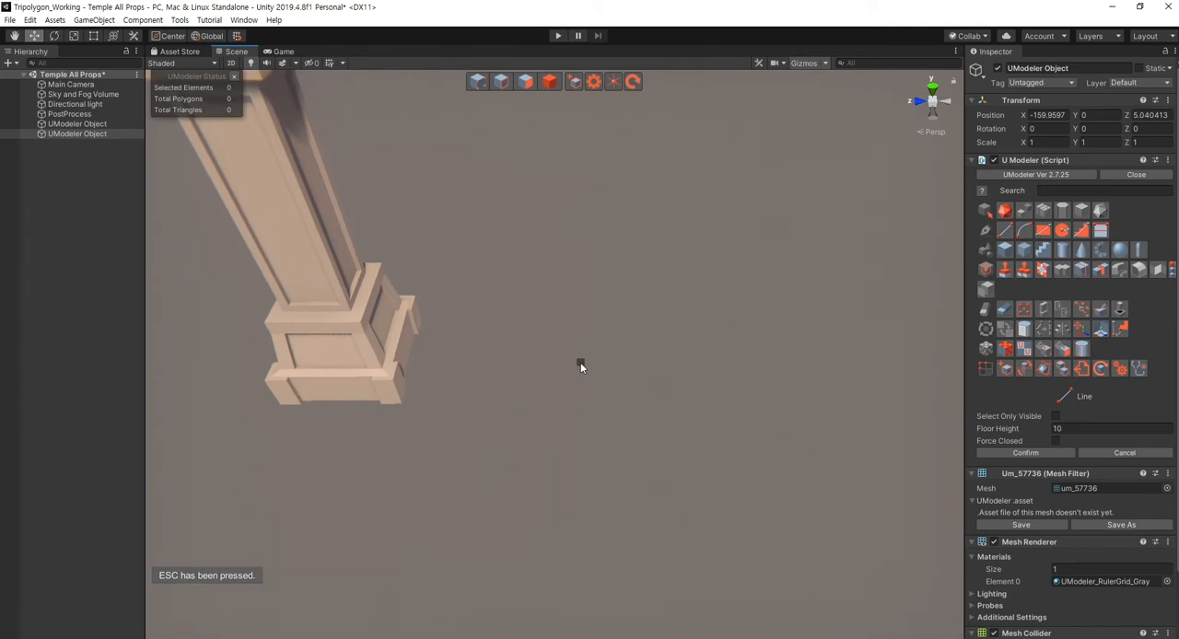
# - Draw and confirm a closed angular spiral outline with an extending foot beside the column, about 3.44 by 3.03, using the Line tool
pyautogui.click(581, 369)
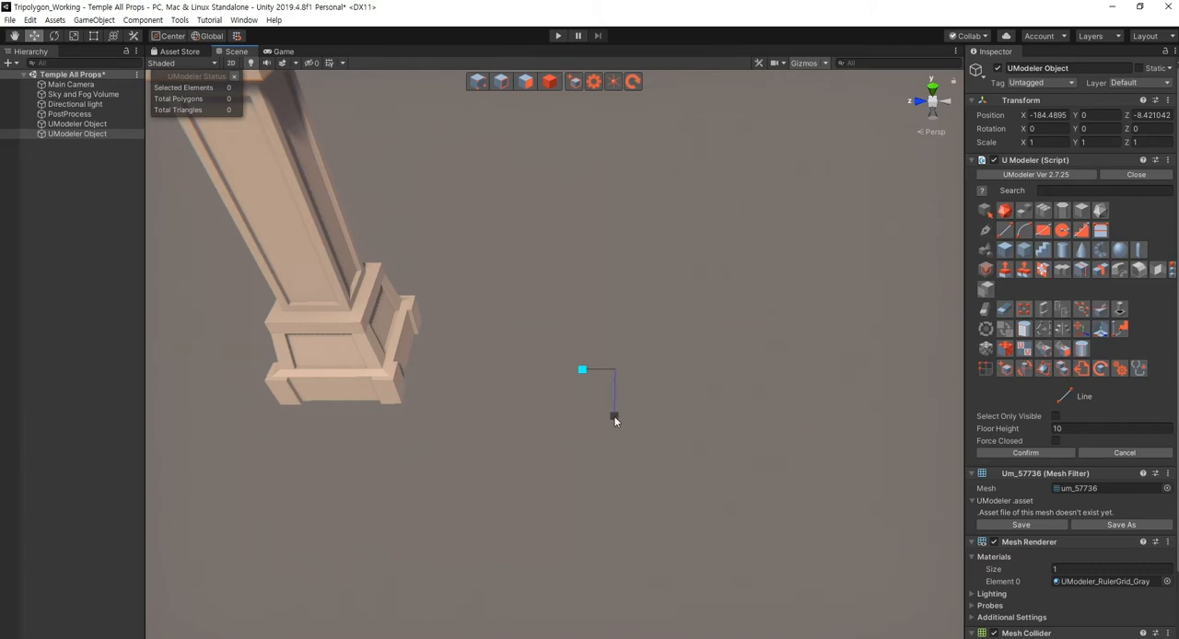
pyautogui.click(613, 416)
pyautogui.click(632, 431)
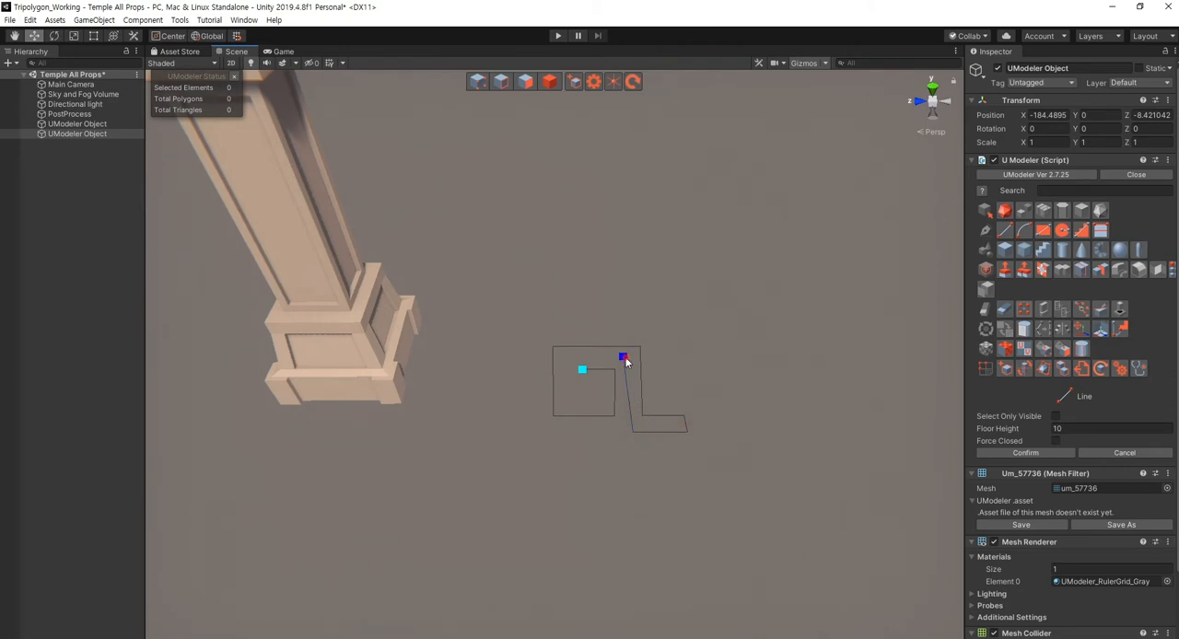
pyautogui.click(565, 359)
pyautogui.click(566, 403)
pyautogui.click(601, 383)
pyautogui.click(581, 372)
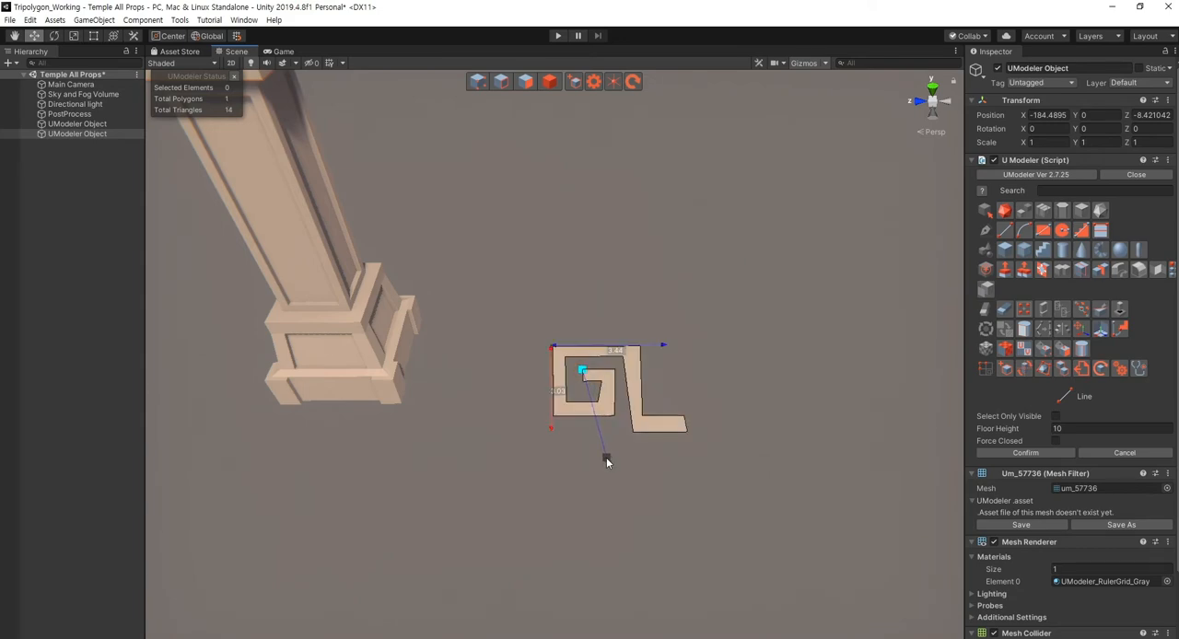
pyautogui.click(1025, 452)
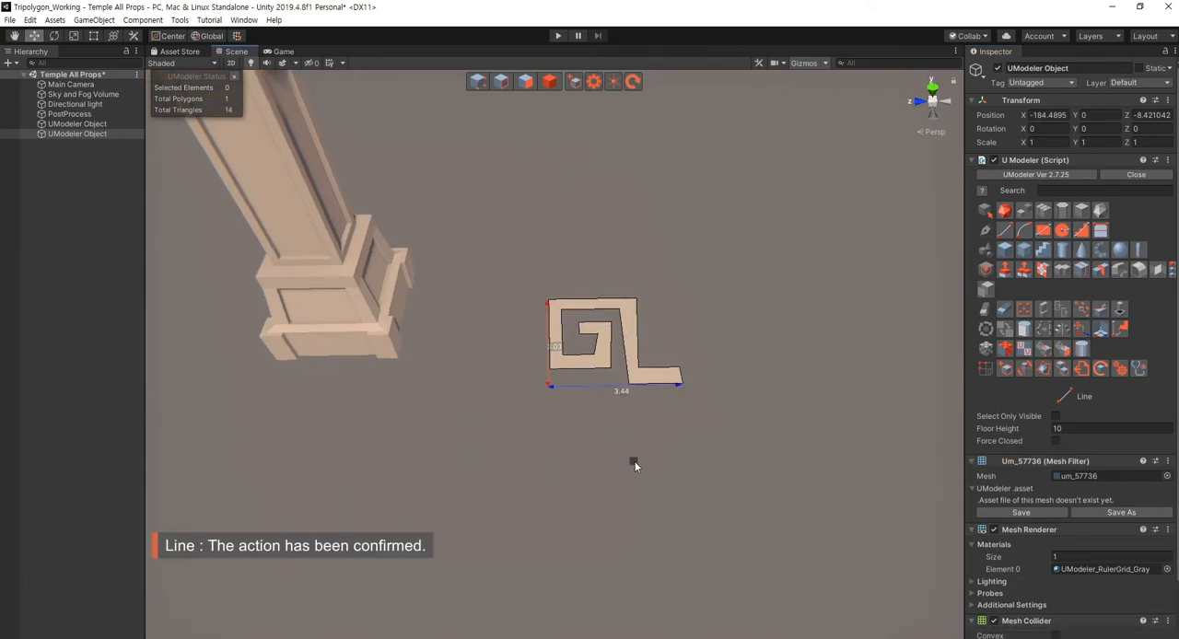
# - Straighten the two long edges of the spiral's leg by scaling each edge's vertex pair along one axis
pyautogui.keyDown('alt'); pyautogui.moveTo(633, 466); pyautogui.dragTo(581, 421); pyautogui.keyUp('alt')
pyautogui.press('Escape')
pyautogui.press('Escape')
pyautogui.click(518, 404)
pyautogui.press('f')
pyautogui.hotkey('shift', '1')
pyautogui.moveTo(581, 432); pyautogui.dragTo(572, 396, button='middle')
pyautogui.keyDown('alt'); pyautogui.moveTo(573, 396); pyautogui.dragTo(602, 363); pyautogui.keyUp('alt')
pyautogui.click(603, 224)
pyautogui.keyDown('shift'); pyautogui.click(604, 424); pyautogui.keyUp('shift')
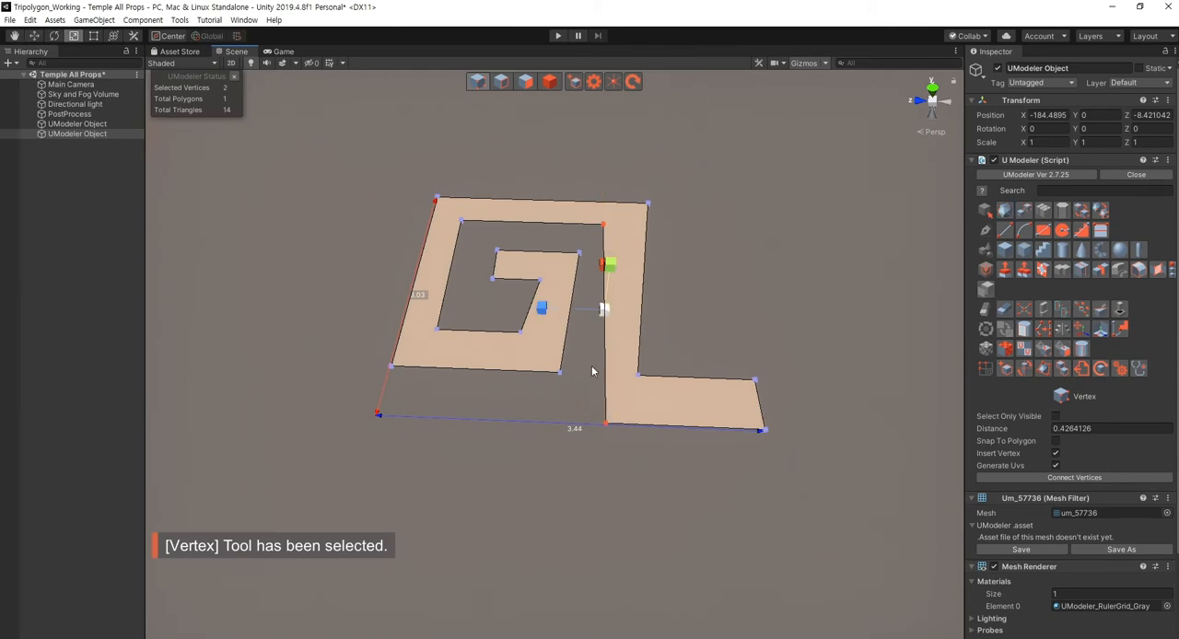
pyautogui.press('r')
pyautogui.moveTo(638, 189); pyautogui.dragTo(702, 419)
# - Scale the two inner vertices of the spiral's hook along one axis to straighten that edge, and return to object editing
pyautogui.moveTo(580, 276); pyautogui.dragTo(499, 340)
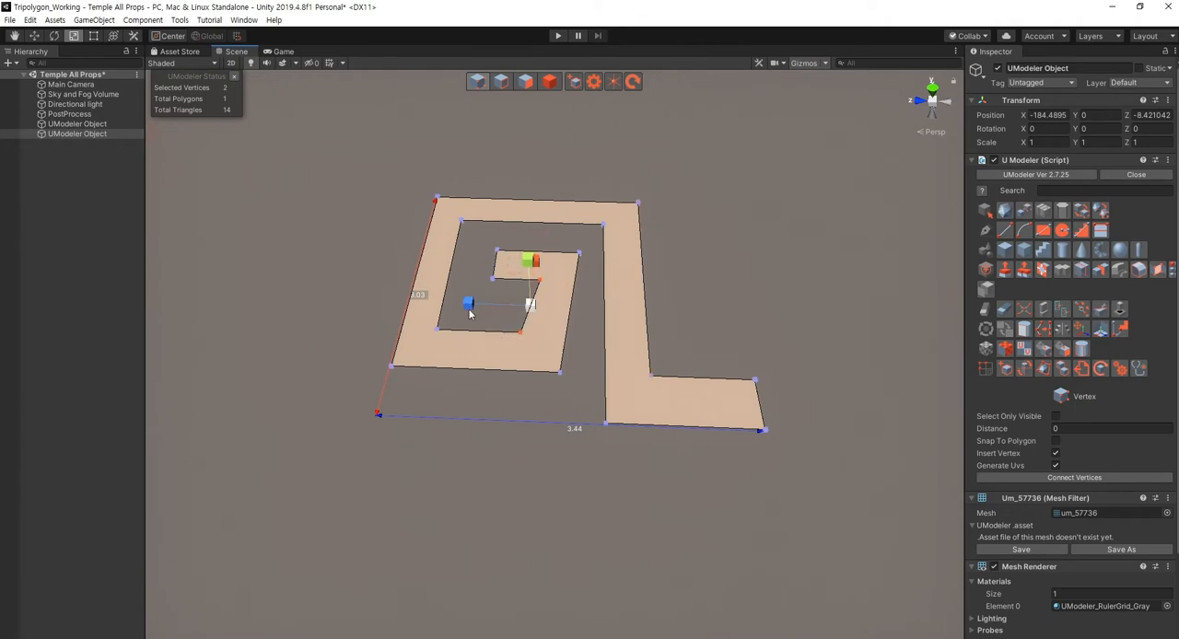
pyautogui.moveTo(469, 306); pyautogui.dragTo(571, 326)
pyautogui.press('w')
pyautogui.click(582, 366)
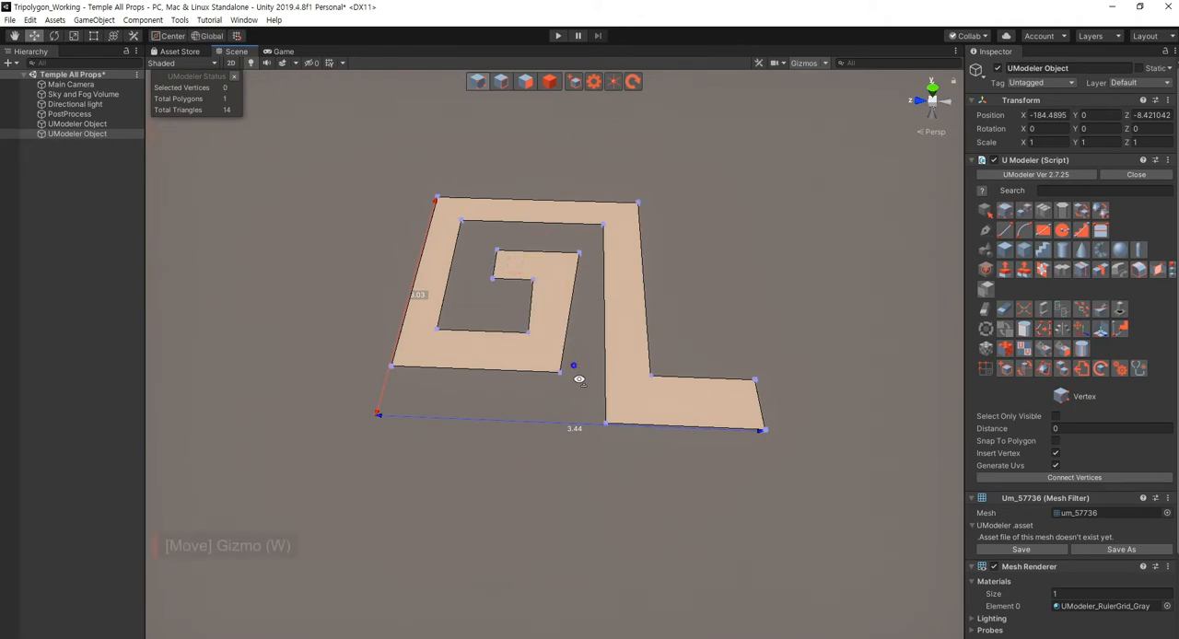
pyautogui.keyDown('alt'); pyautogui.moveTo(578, 375); pyautogui.dragTo(670, 491); pyautogui.keyUp('alt')
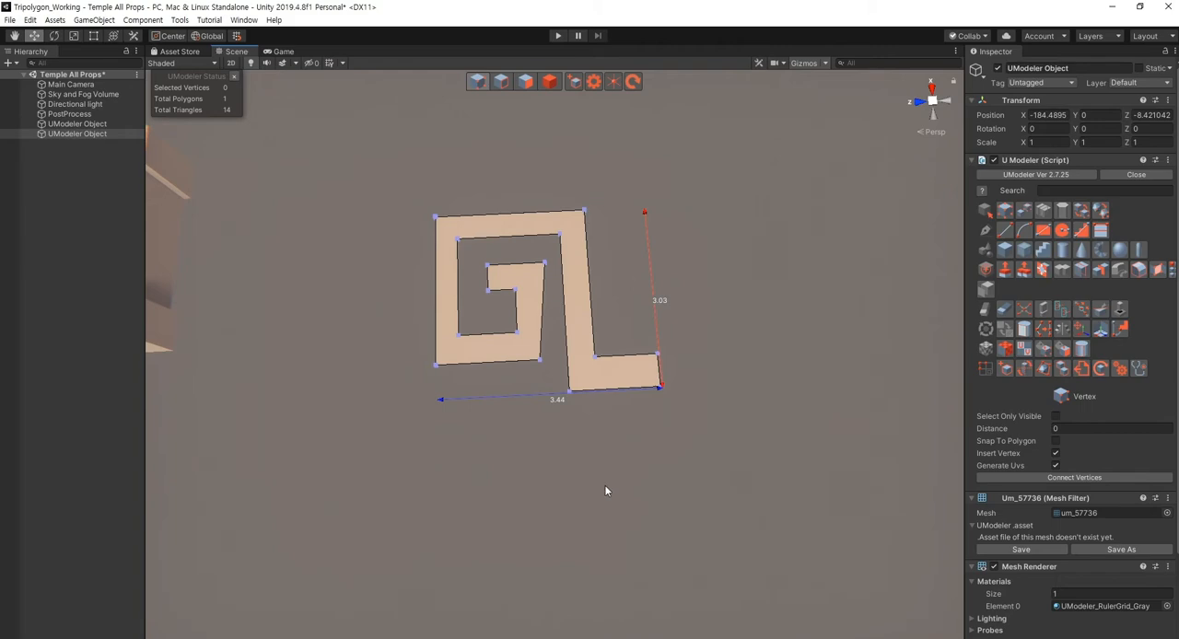
pyautogui.scroll(2, 605, 491)
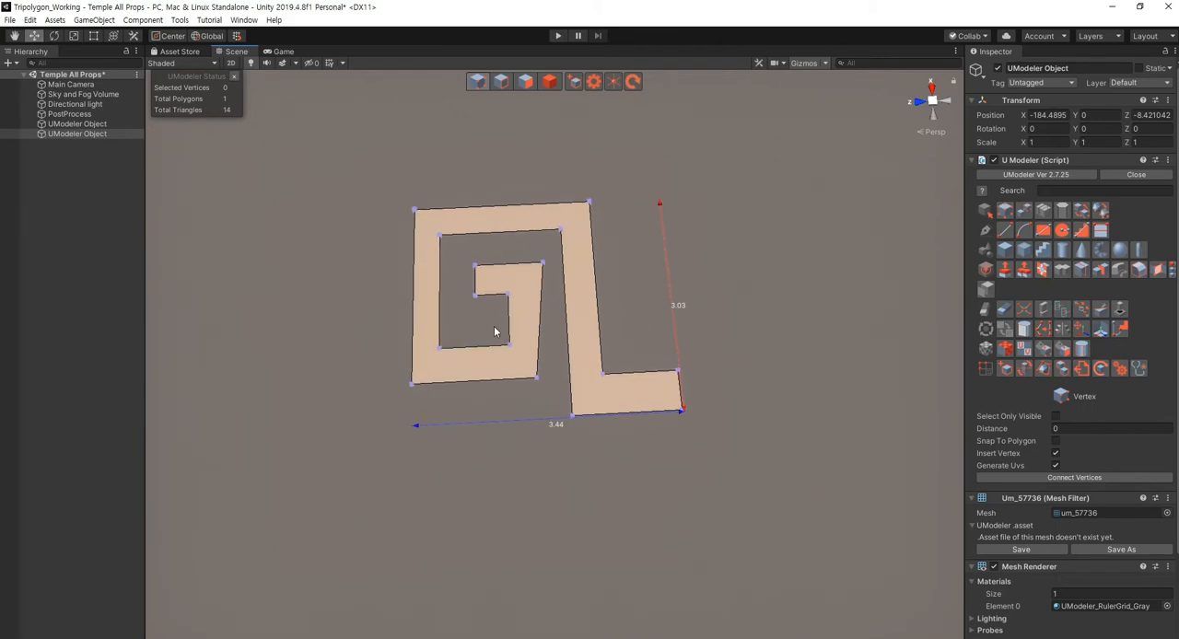
pyautogui.press('Escape')
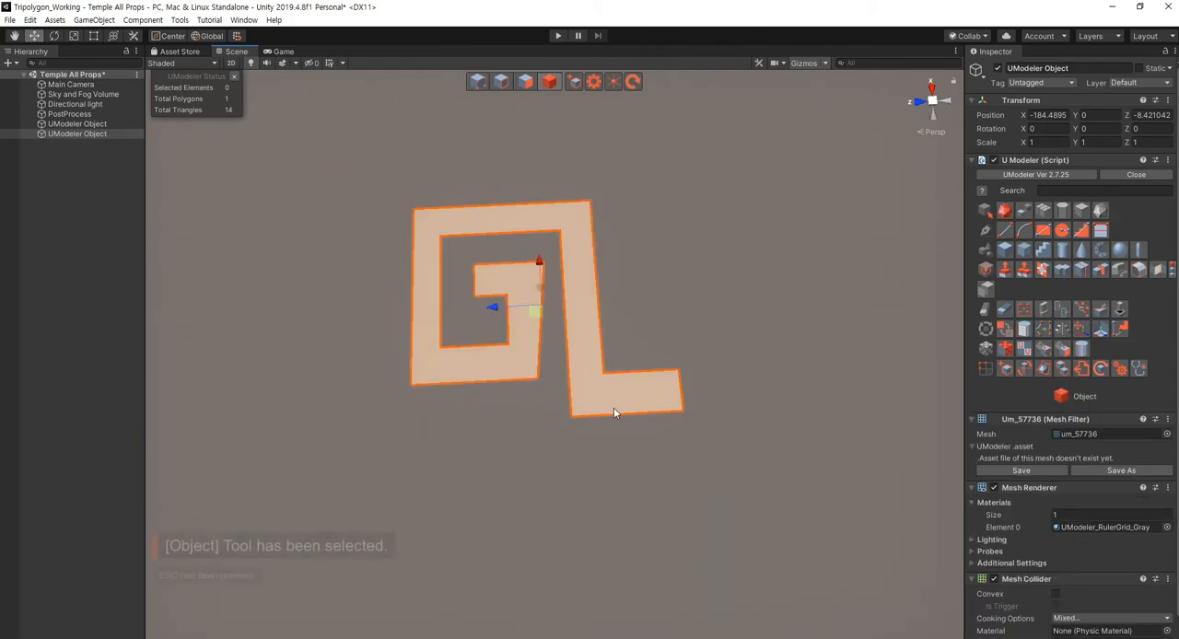
# - Duplicate the spiral polygon and move the copy about 3.44 away from the original, past its foot
pyautogui.hotkey('shift', '3')
pyautogui.keyDown('alt'); pyautogui.moveTo(615, 409); pyautogui.dragTo(639, 436); pyautogui.keyUp('alt')
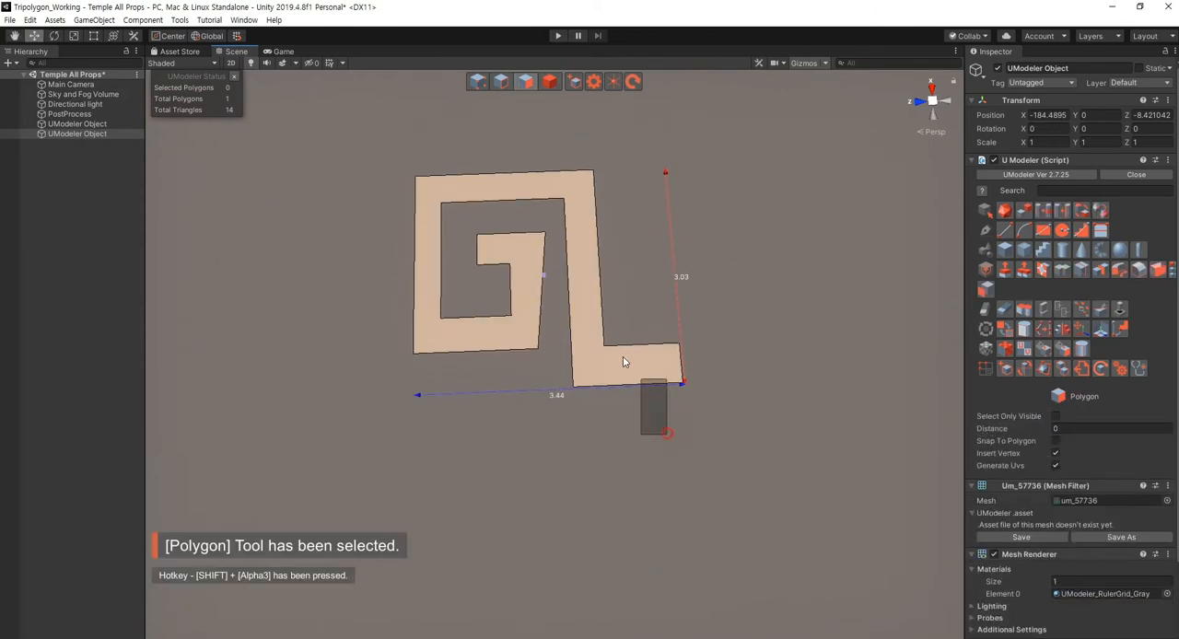
pyautogui.click(623, 360)
pyautogui.scroll(-3, 632, 387)
pyautogui.keyDown('alt'); pyautogui.moveTo(632, 387); pyautogui.dragTo(808, 363); pyautogui.keyUp('alt')
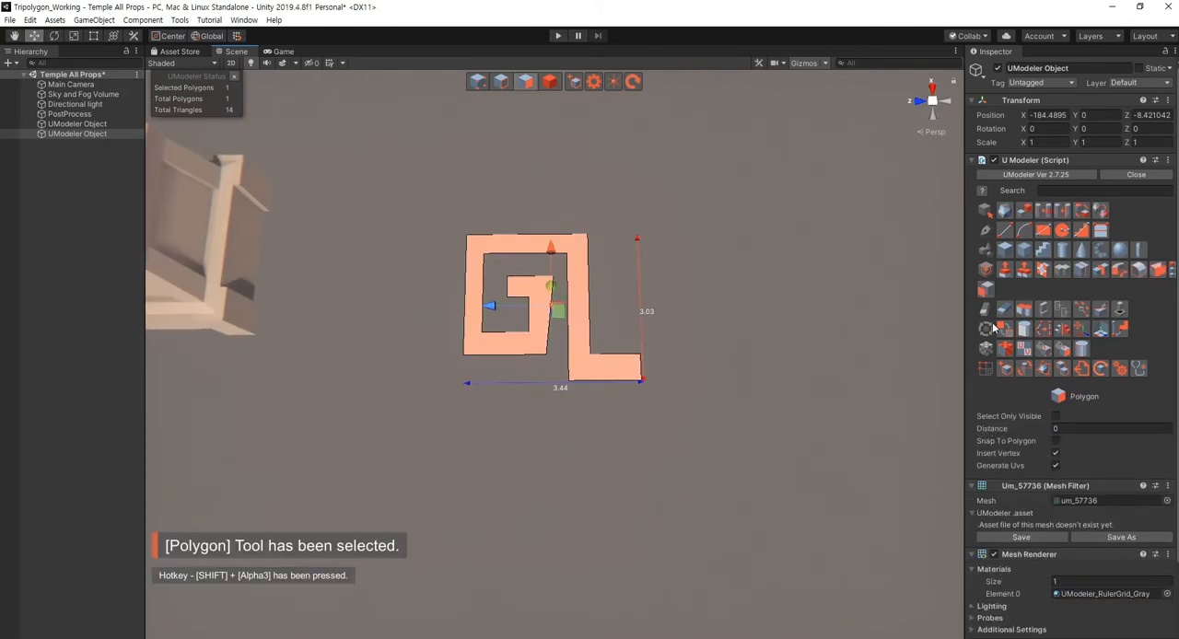
pyautogui.keyDown('alt'); pyautogui.moveTo(707, 382); pyautogui.dragTo(685, 380); pyautogui.keyUp('alt')
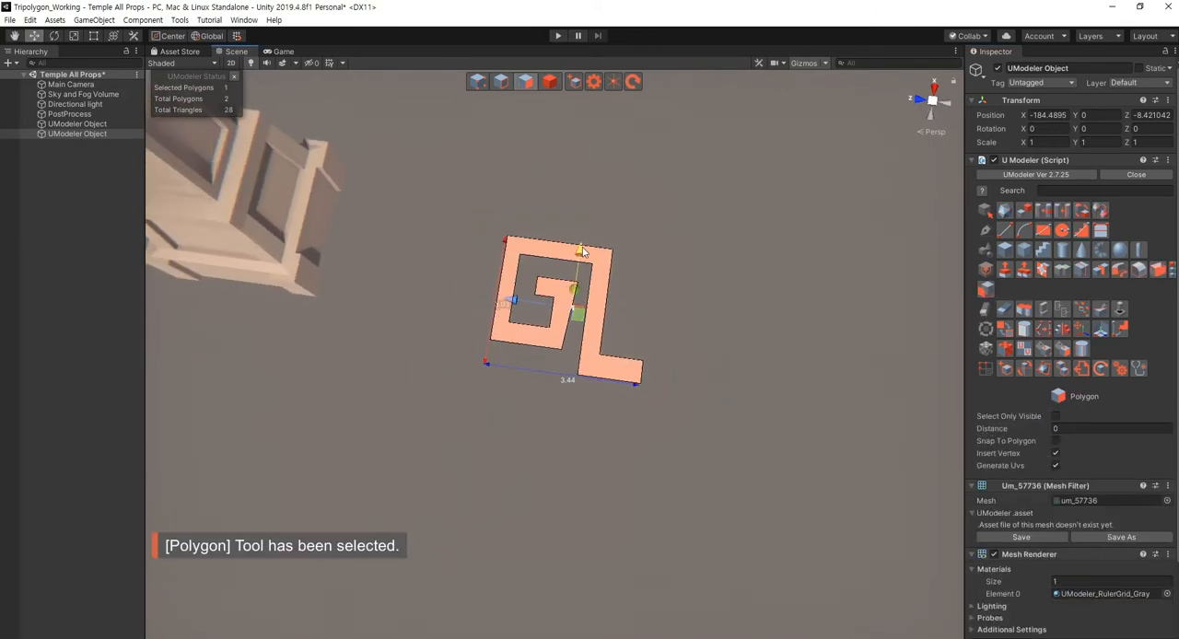
pyautogui.keyDown('shift'); pyautogui.moveTo(581, 255); pyautogui.dragTo(576, 404); pyautogui.keyUp('shift')
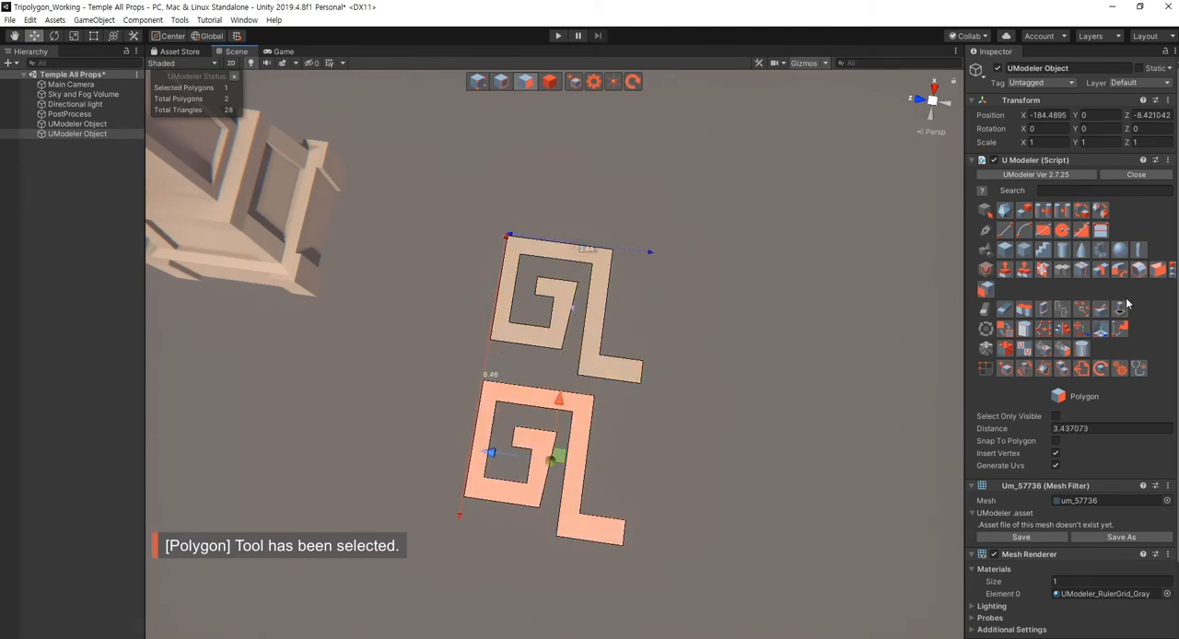
# - Detach the copied spiral polygon into its own object and delete that object
pyautogui.click(1038, 307)
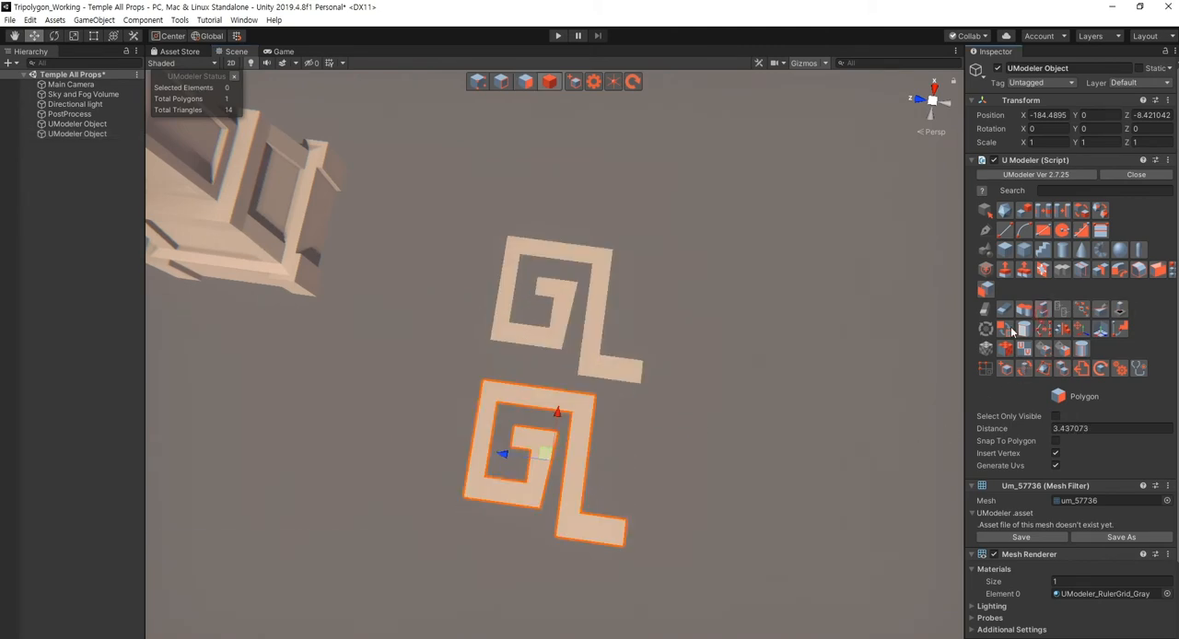
pyautogui.click(743, 452)
pyautogui.click(573, 458)
pyautogui.keyDown('alt'); pyautogui.moveTo(474, 479); pyautogui.dragTo(515, 458); pyautogui.keyUp('alt')
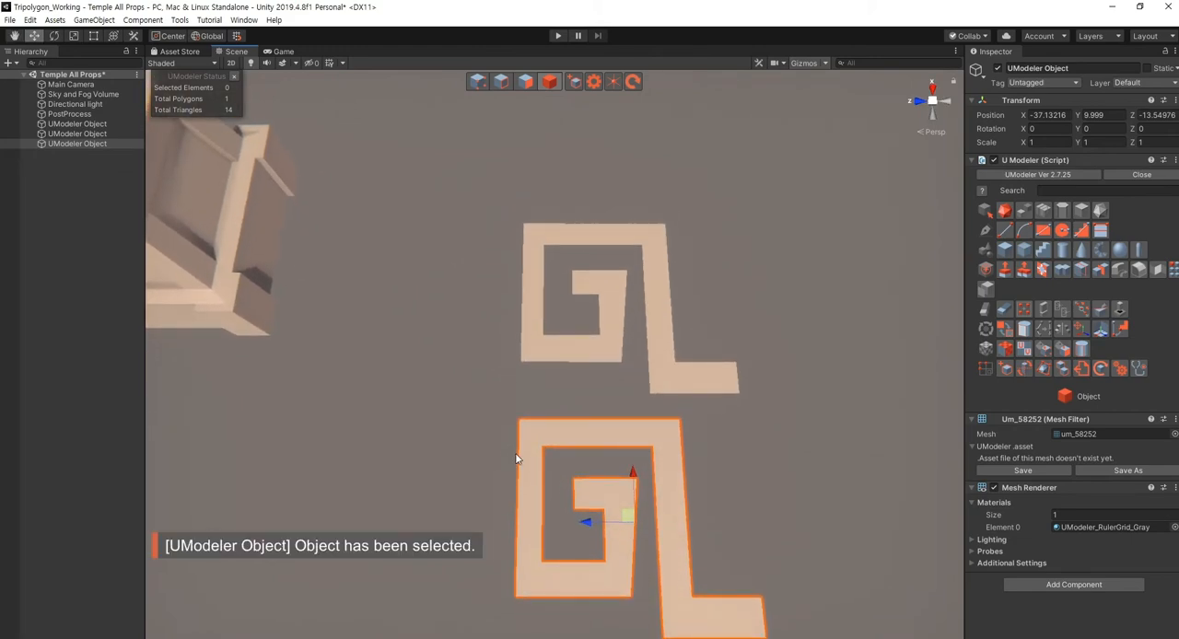
pyautogui.click(757, 475)
pyautogui.click(678, 474)
pyautogui.press('Delete')
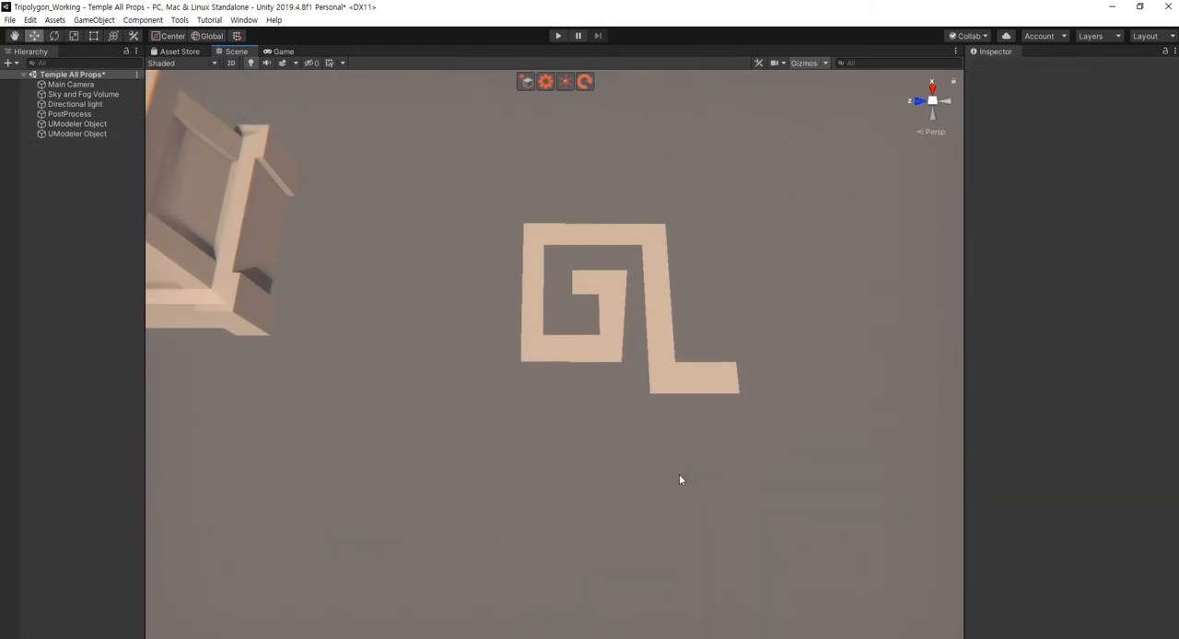
pyautogui.click(676, 395)
pyautogui.keyDown('alt'); pyautogui.moveTo(610, 448); pyautogui.dragTo(610, 452); pyautogui.keyUp('alt')
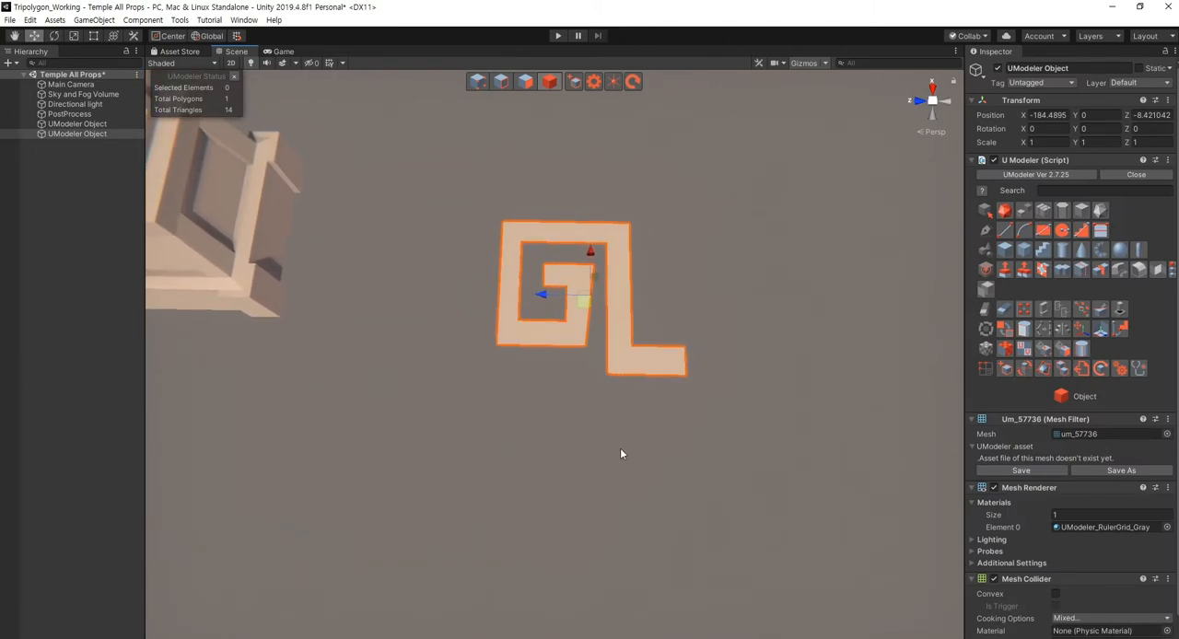
pyautogui.click(621, 450)
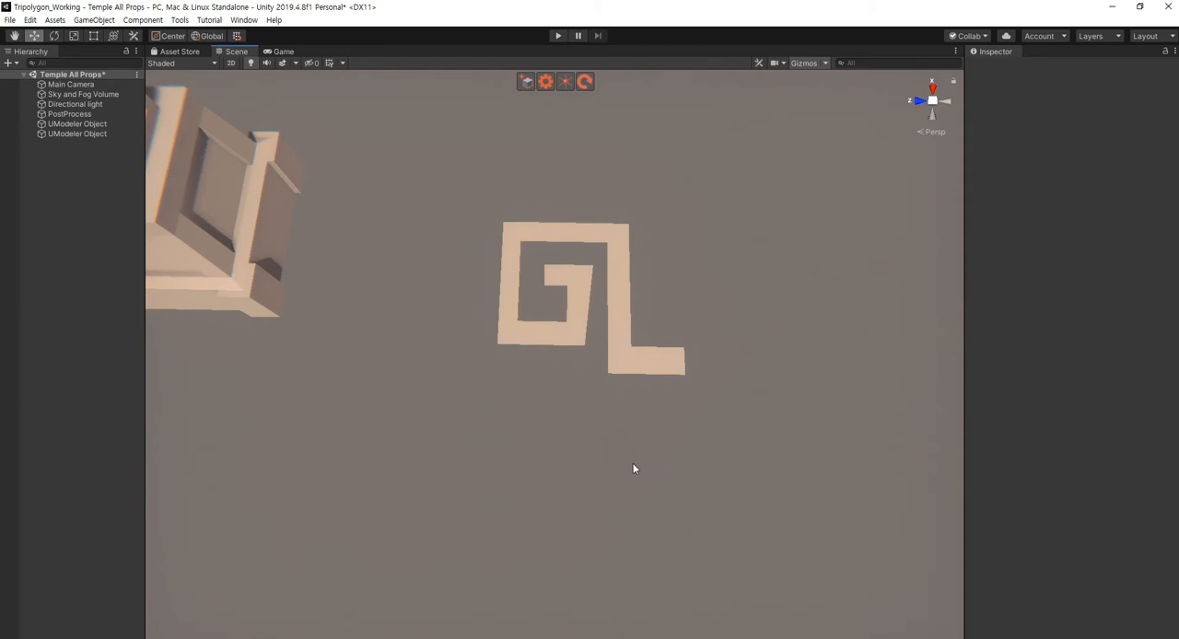
pyautogui.click(627, 374)
pyautogui.keyDown('alt'); pyautogui.moveTo(656, 447); pyautogui.dragTo(673, 465); pyautogui.keyUp('alt')
pyautogui.click(840, 301)
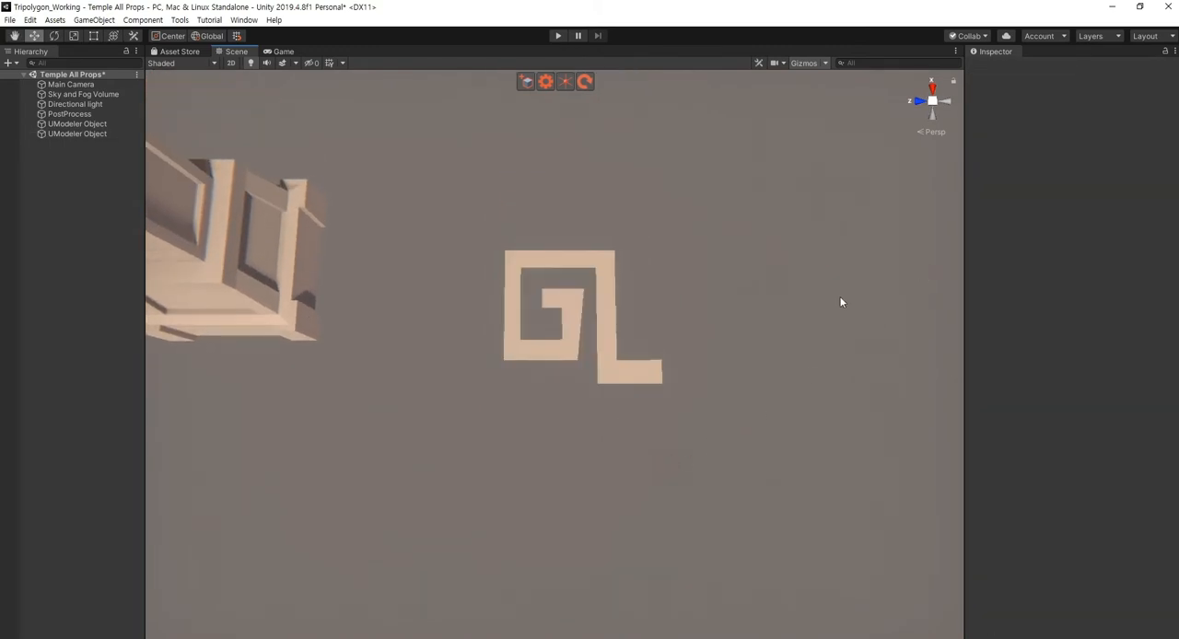
# - Add an empty UModeler object to the scene and another one as a child of the spiral object
pyautogui.click(526, 87)
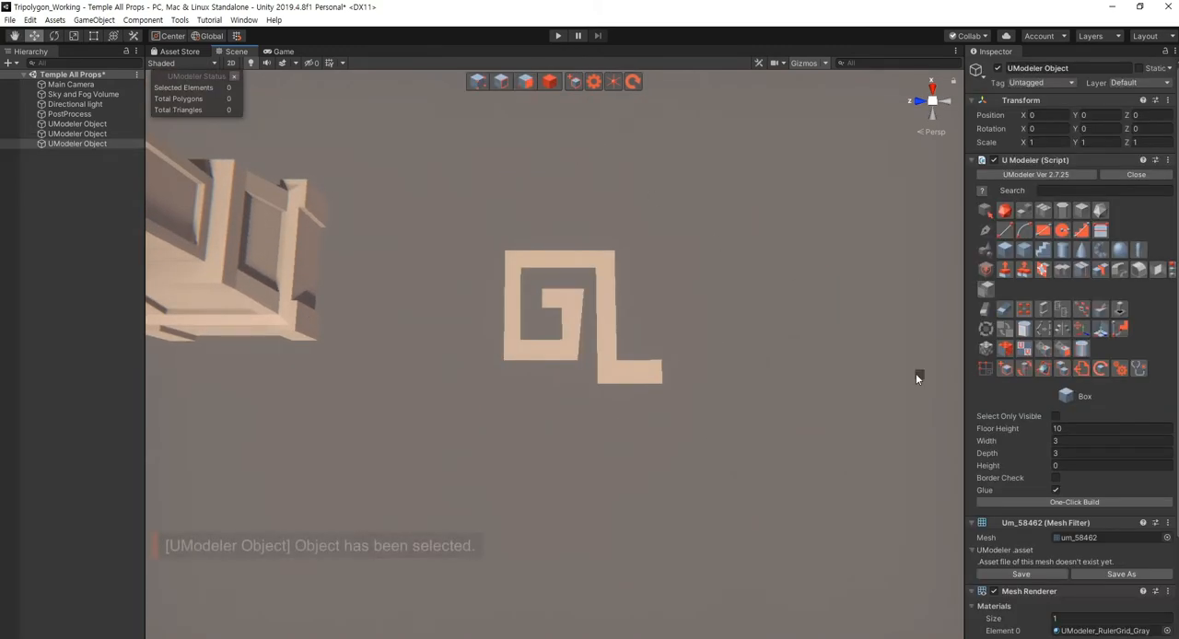
pyautogui.click(665, 260)
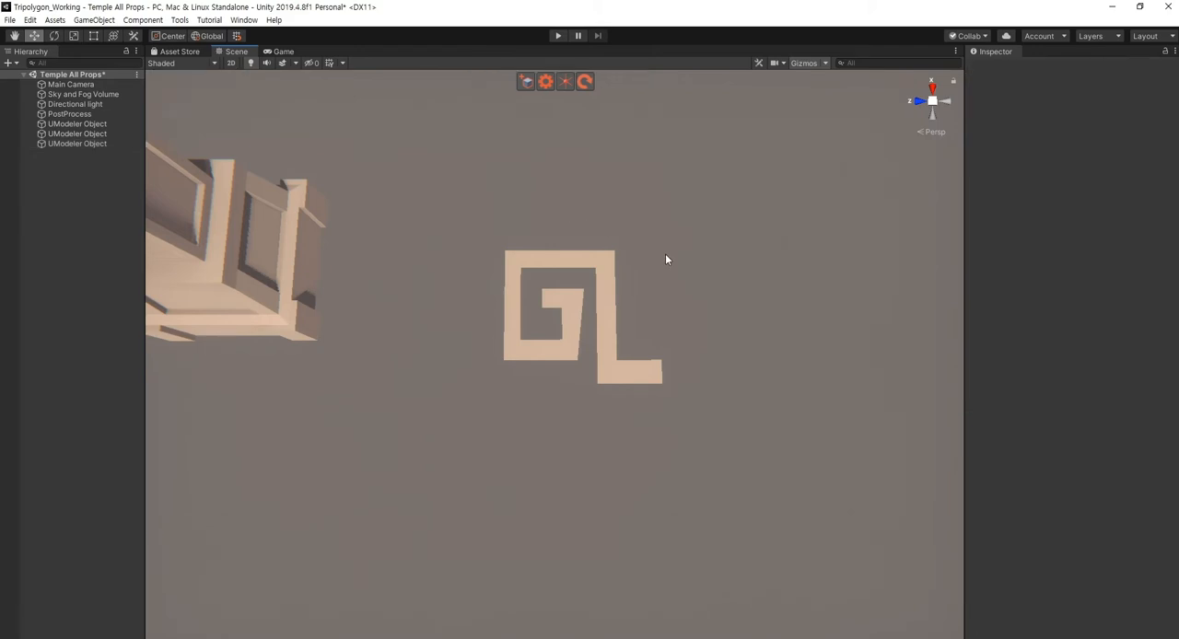
pyautogui.click(599, 291)
pyautogui.click(550, 82)
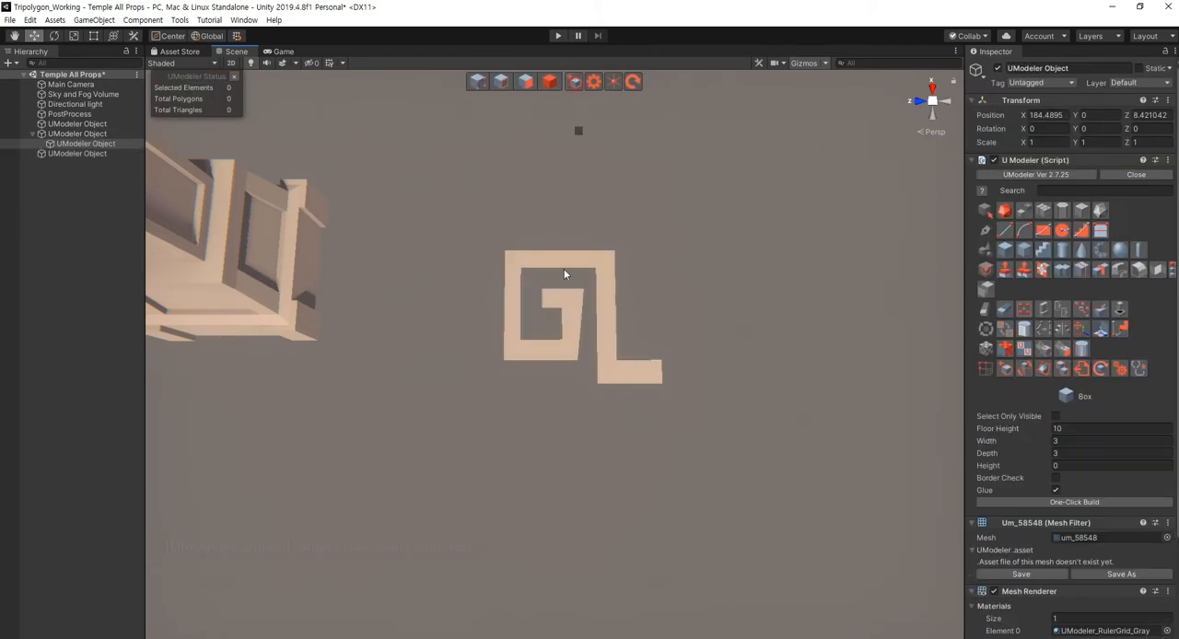
# - Draw a rectangle about 0.46 by 0.52 in the child object beside the spiral's leg, and move it closer to the leg
pyautogui.moveTo(502, 440); pyautogui.dragTo(523, 433, button='right')
pyautogui.moveTo(669, 256); pyautogui.dragTo(669, 248, button='right')
pyautogui.click(1044, 235)
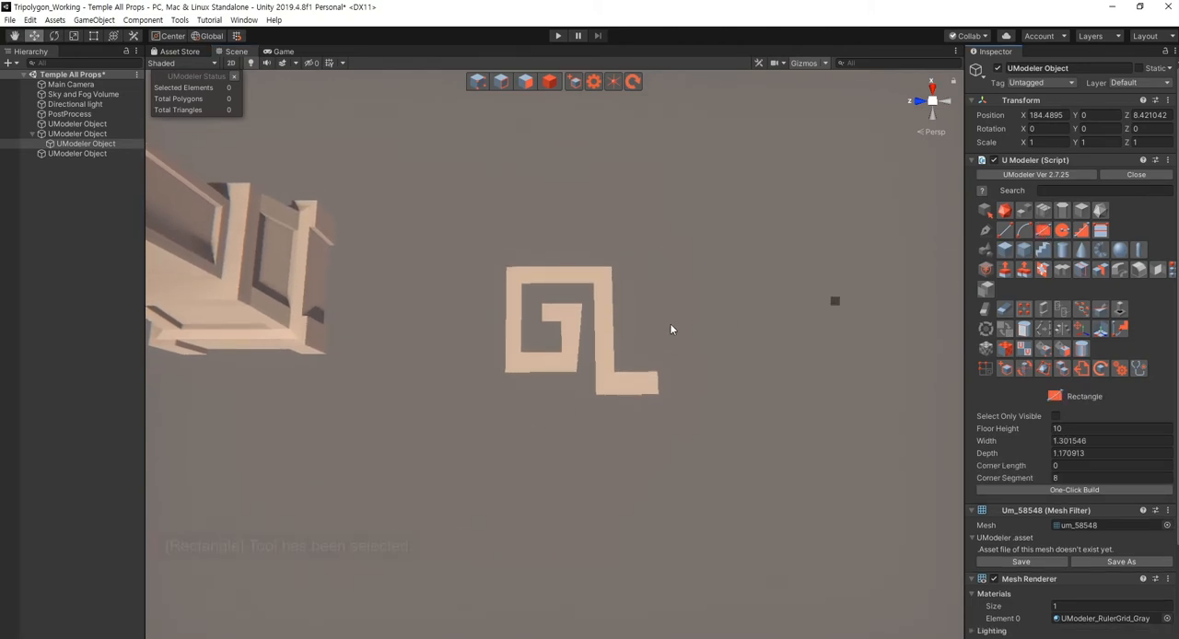
pyautogui.moveTo(648, 267); pyautogui.dragTo(671, 294)
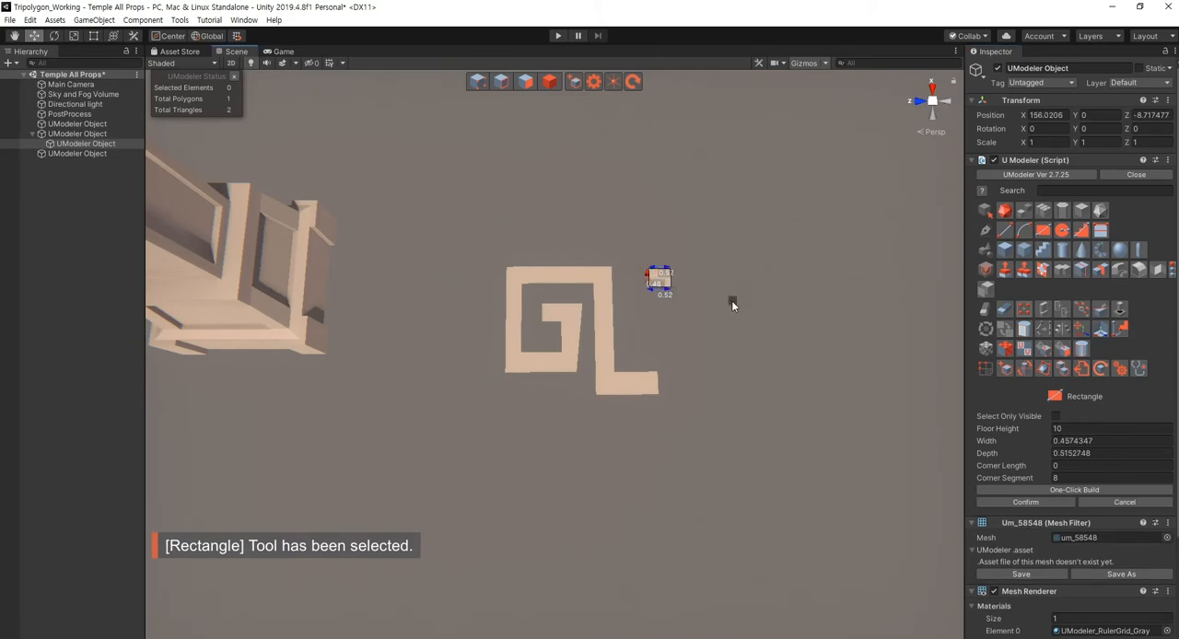
pyautogui.click(1024, 502)
pyautogui.moveTo(681, 342); pyautogui.dragTo(677, 335, button='right')
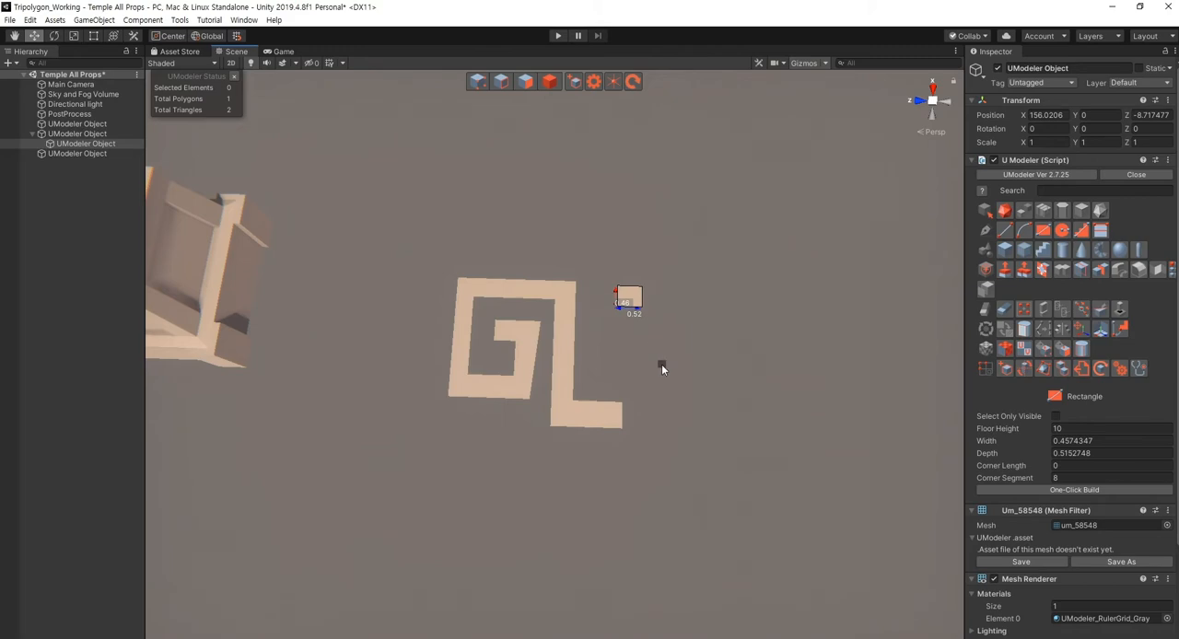
pyautogui.moveTo(623, 382); pyautogui.dragTo(634, 375, button='right')
pyautogui.press('Escape')
pyautogui.click(637, 377)
pyautogui.click(627, 315)
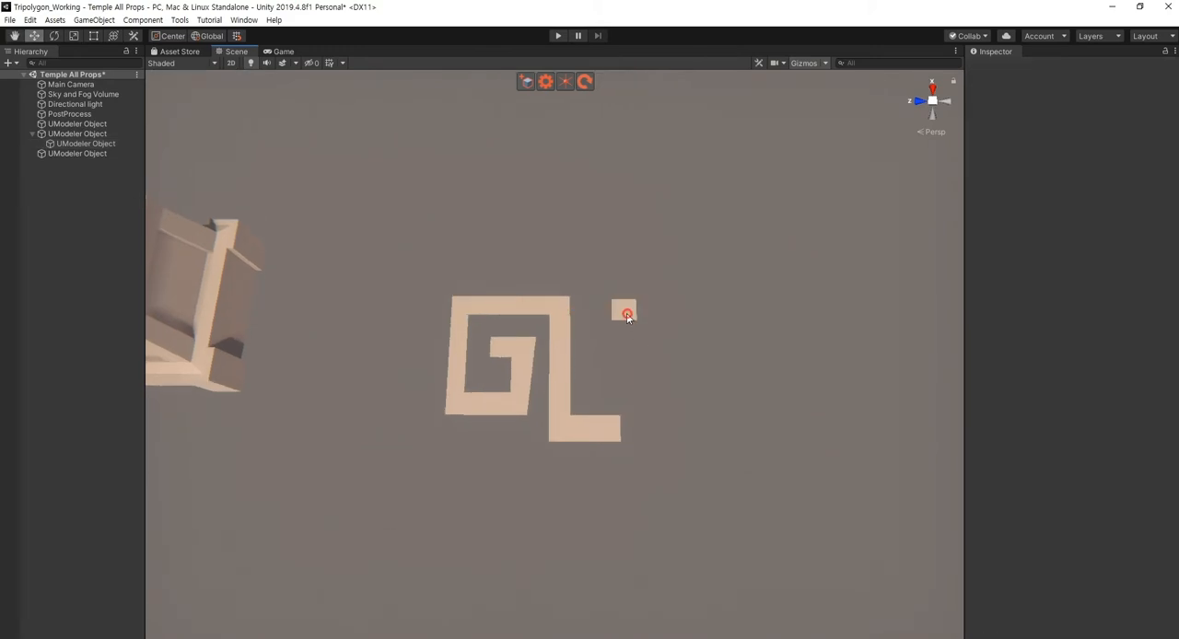
# - Move the four vertices of the spiral's foot inwards by about 0.5 to shorten the leg
pyautogui.click(608, 442)
pyautogui.hotkey('shift', '1')
pyautogui.moveTo(667, 508); pyautogui.dragTo(587, 355)
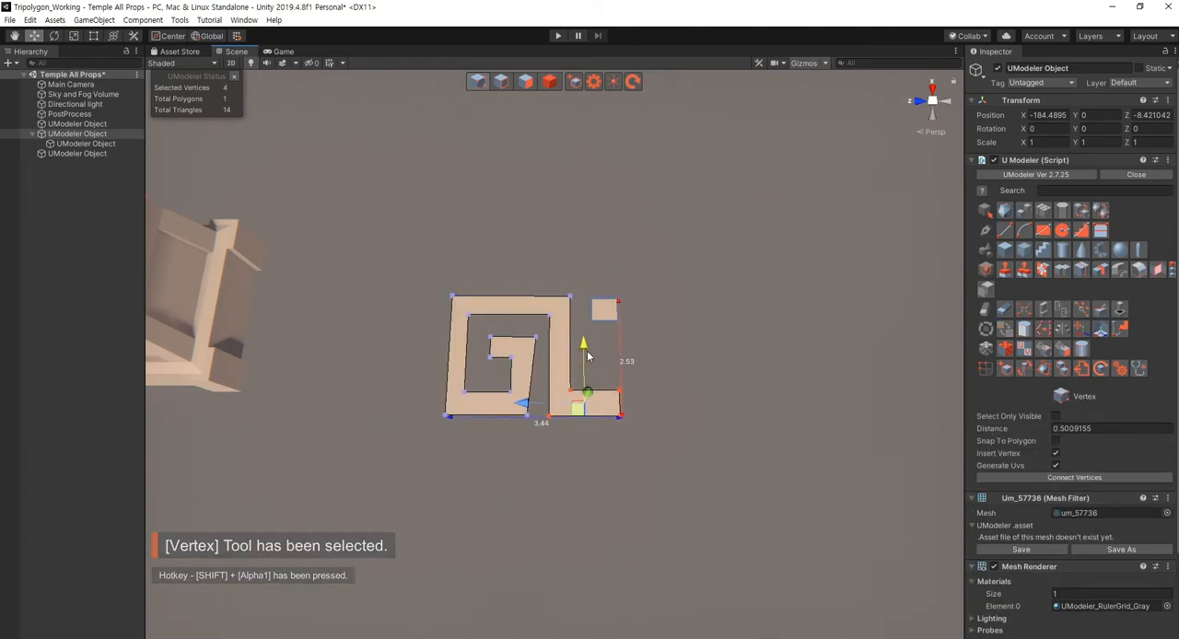
pyautogui.click(712, 464)
pyautogui.hotkey('shift', '4')
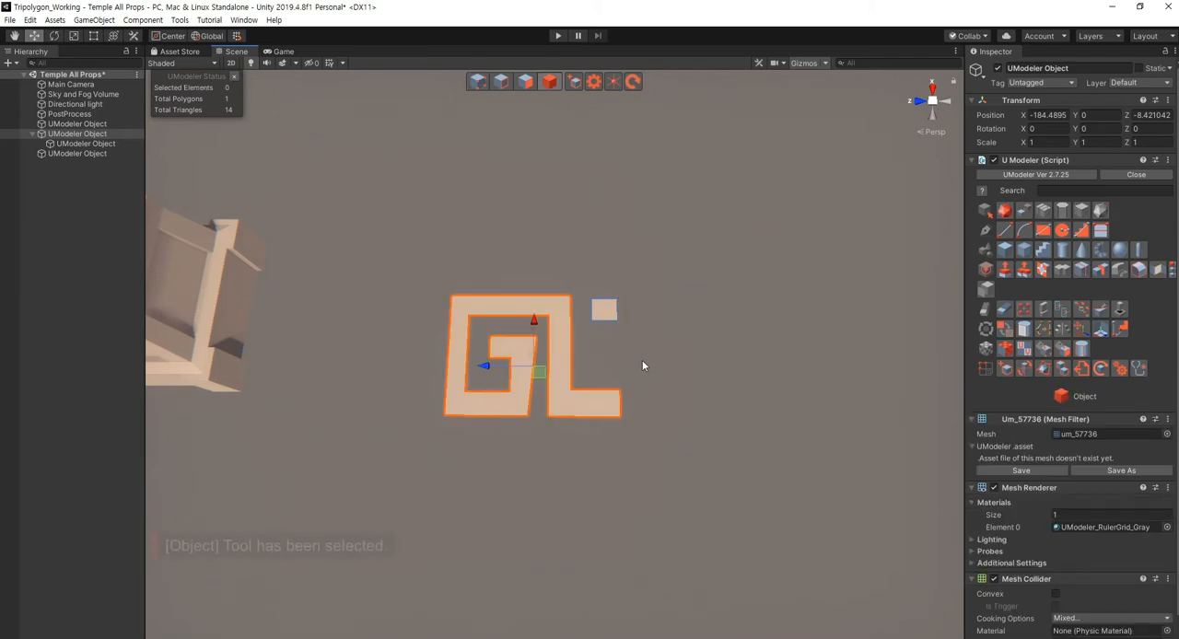
# - Reposition the small square beside the spiral's leg and duplicate it twice to form a spaced row of three squares down to the foot
pyautogui.click(642, 360)
pyautogui.click(611, 314)
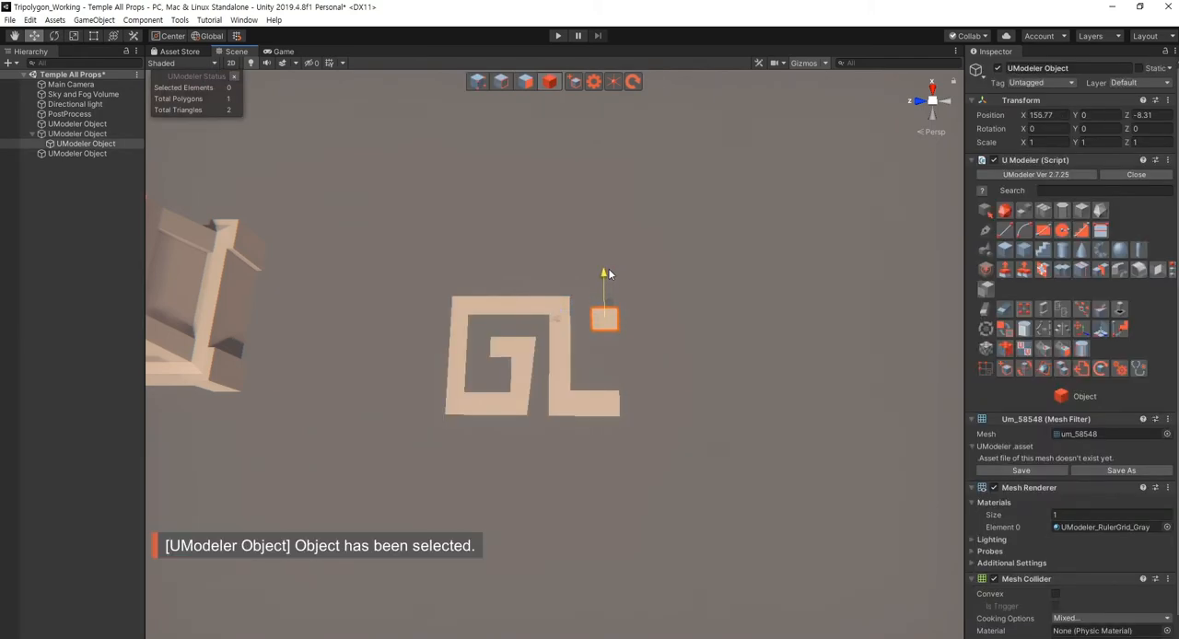
pyautogui.moveTo(562, 310); pyautogui.dragTo(551, 316)
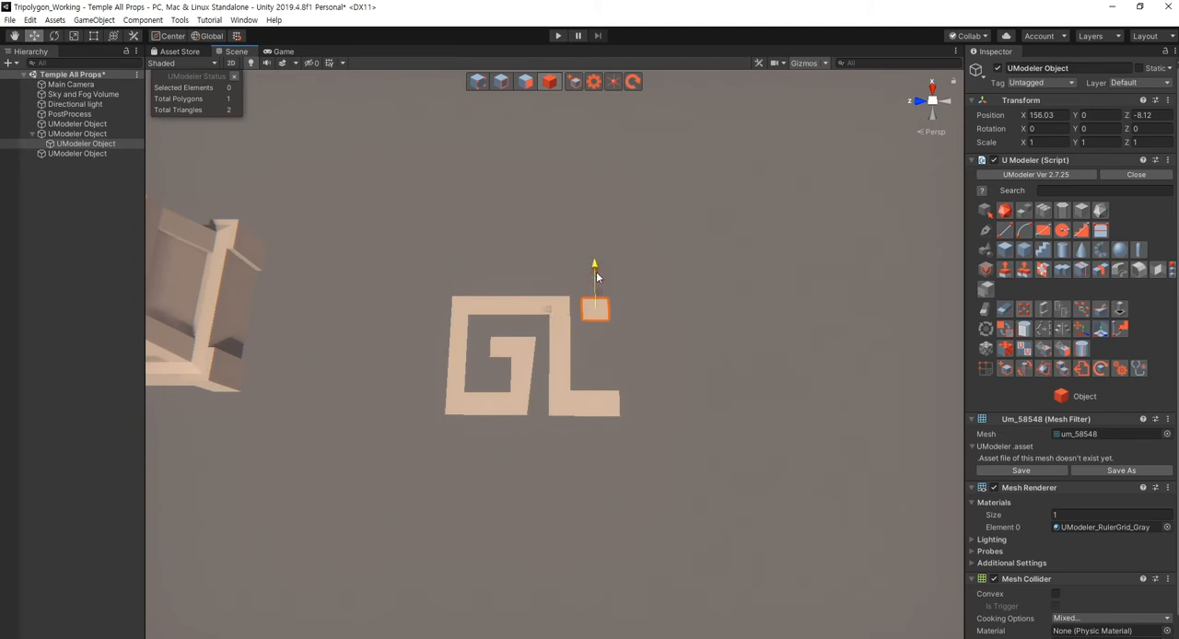
pyautogui.keyDown('shift'); pyautogui.moveTo(595, 272); pyautogui.dragTo(597, 331); pyautogui.keyUp('shift')
pyautogui.click(651, 470)
pyautogui.press('s')
pyautogui.moveTo(651, 466)
pyautogui.mouseDown(button='right')
pyautogui.moveTo(660, 448)
pyautogui.moveTo(668, 456)
pyautogui.mouseUp(button='right')
pyautogui.press('a')
pyautogui.click(672, 368)
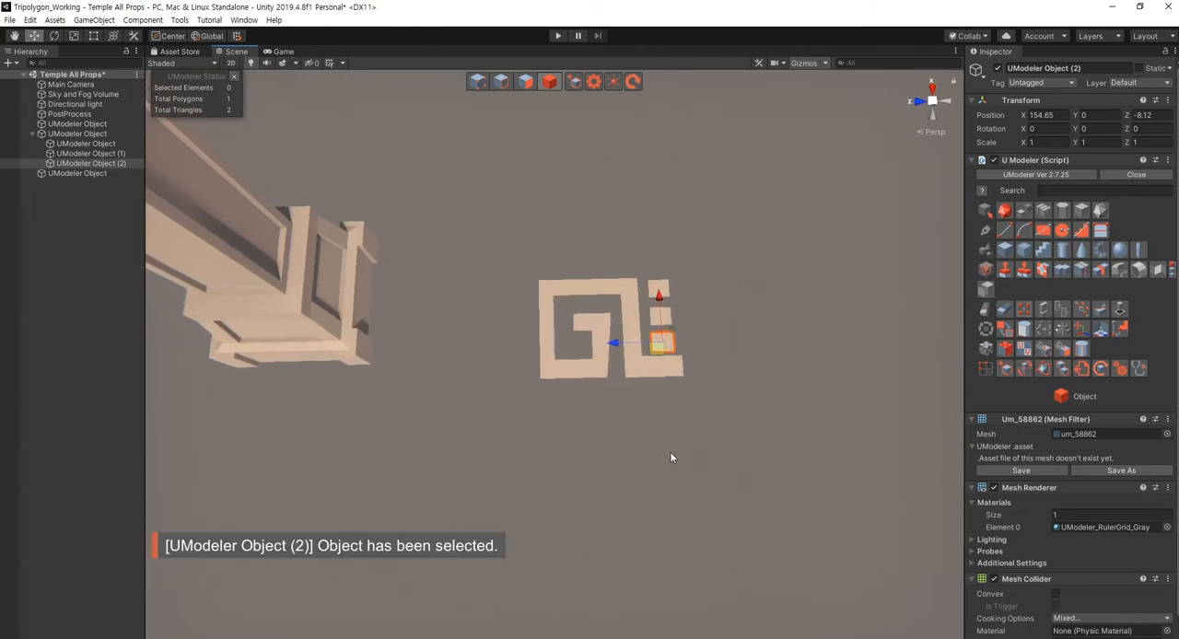
# - Place another copy of the square beneath the spiral's outer corner and stretch it by its end vertices into a bar about 4.1 long
pyautogui.keyDown('shift'); pyautogui.moveTo(656, 350); pyautogui.dragTo(545, 412); pyautogui.keyUp('shift')
pyautogui.moveTo(605, 441); pyautogui.dragTo(605, 447, button='right')
pyautogui.scroll(-5, 592, 447)
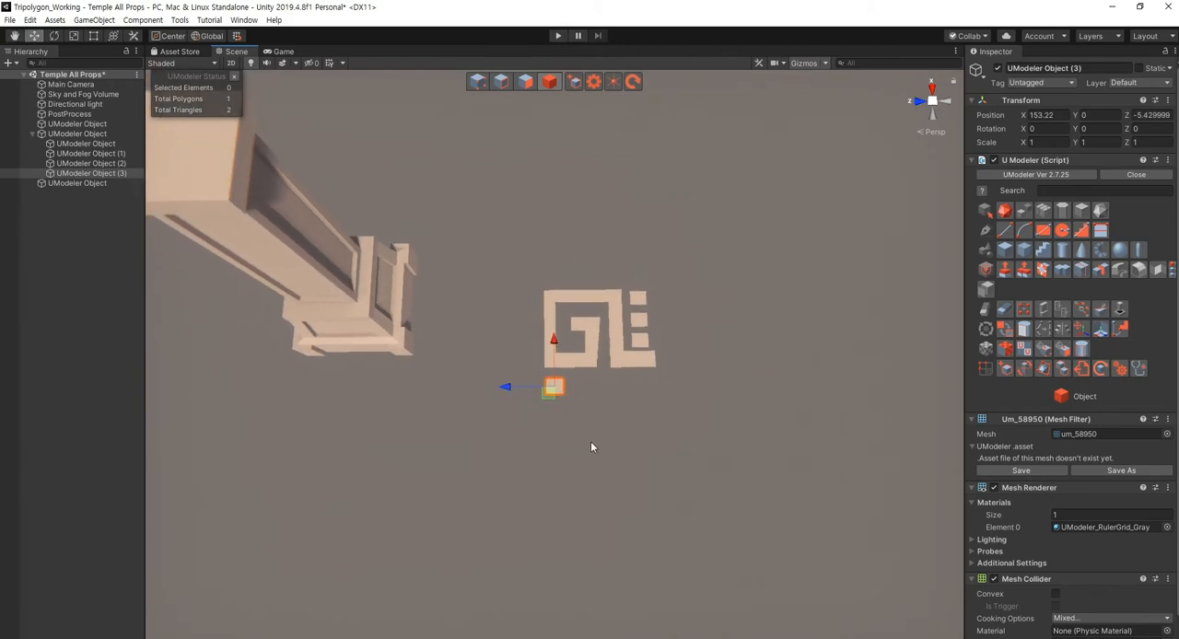
pyautogui.hotkey('shift', '1')
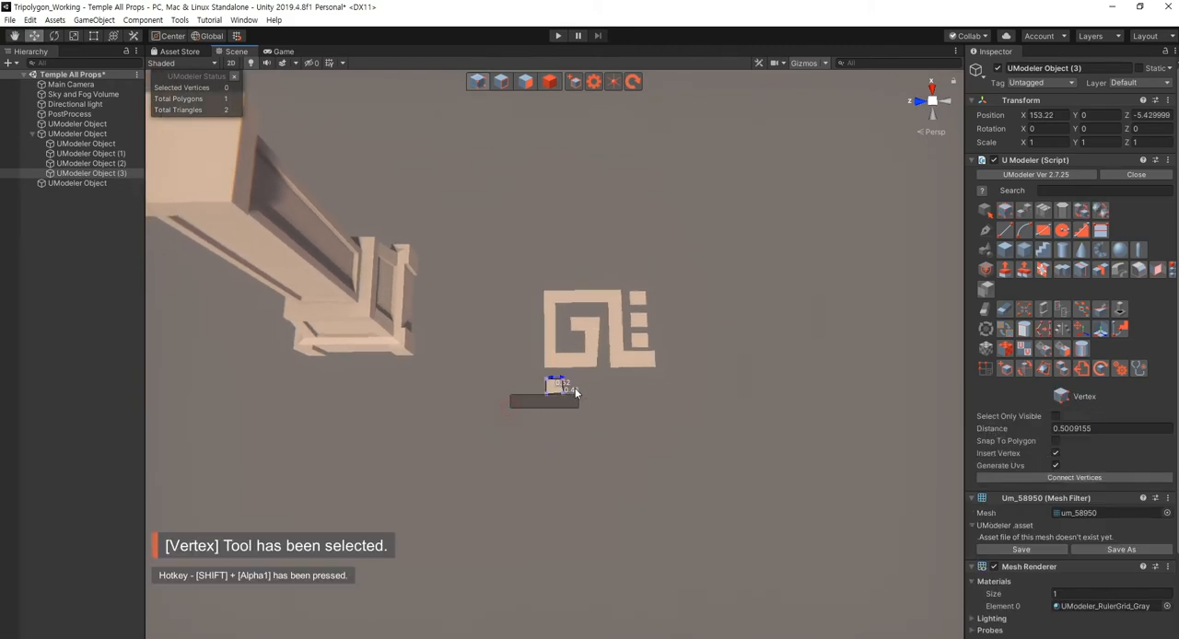
pyautogui.moveTo(574, 389); pyautogui.dragTo(579, 384)
pyautogui.moveTo(557, 333); pyautogui.dragTo(571, 453)
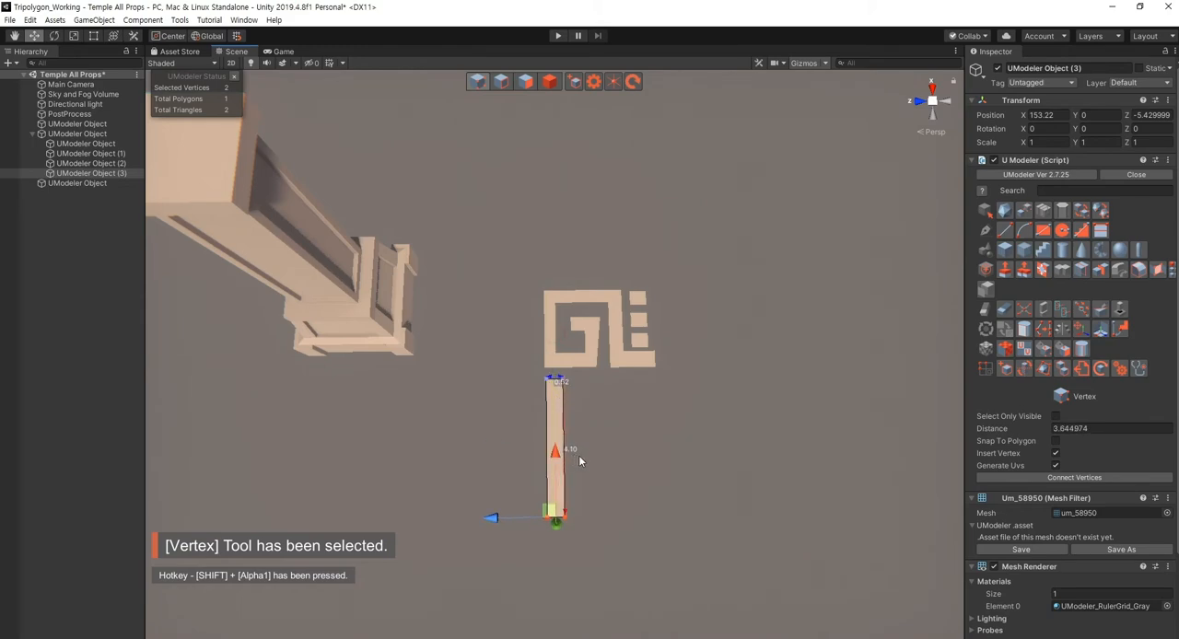
# - Extrude the long bar's side edge outwards by about 0.44 to widen the bar
pyautogui.click(632, 476)
pyautogui.moveTo(632, 476)
pyautogui.mouseDown(button='right')
pyautogui.moveTo(629, 452)
pyautogui.moveTo(631, 477)
pyautogui.mouseUp(button='right')
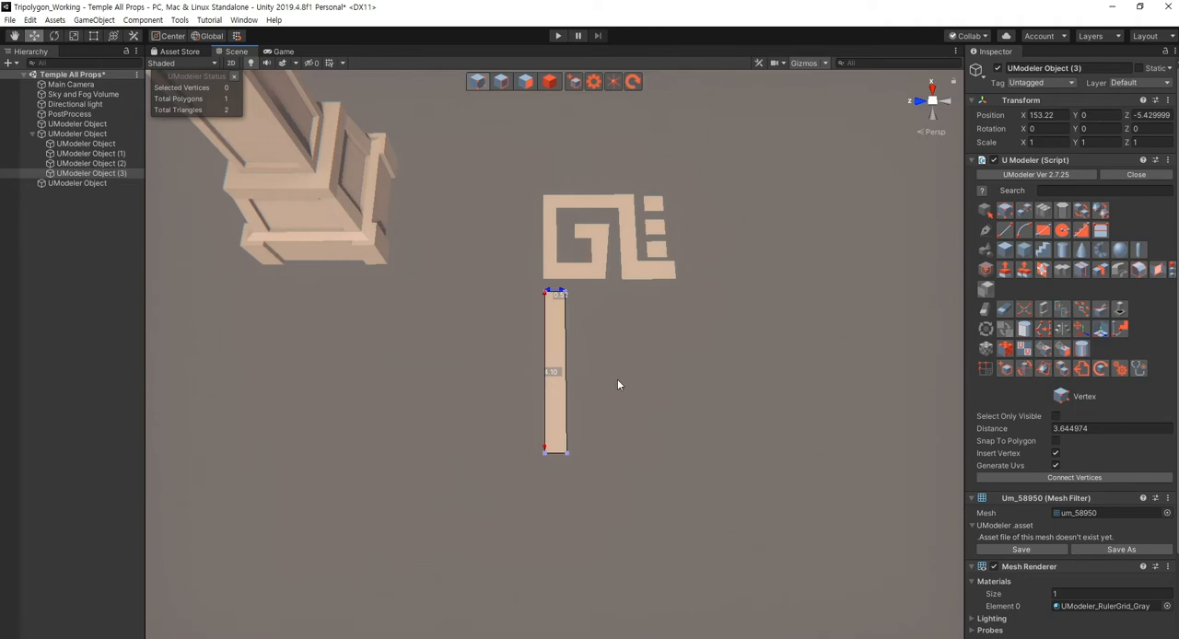
pyautogui.moveTo(618, 386); pyautogui.dragTo(589, 373, button='right')
pyautogui.press('2')
pyautogui.click(573, 366)
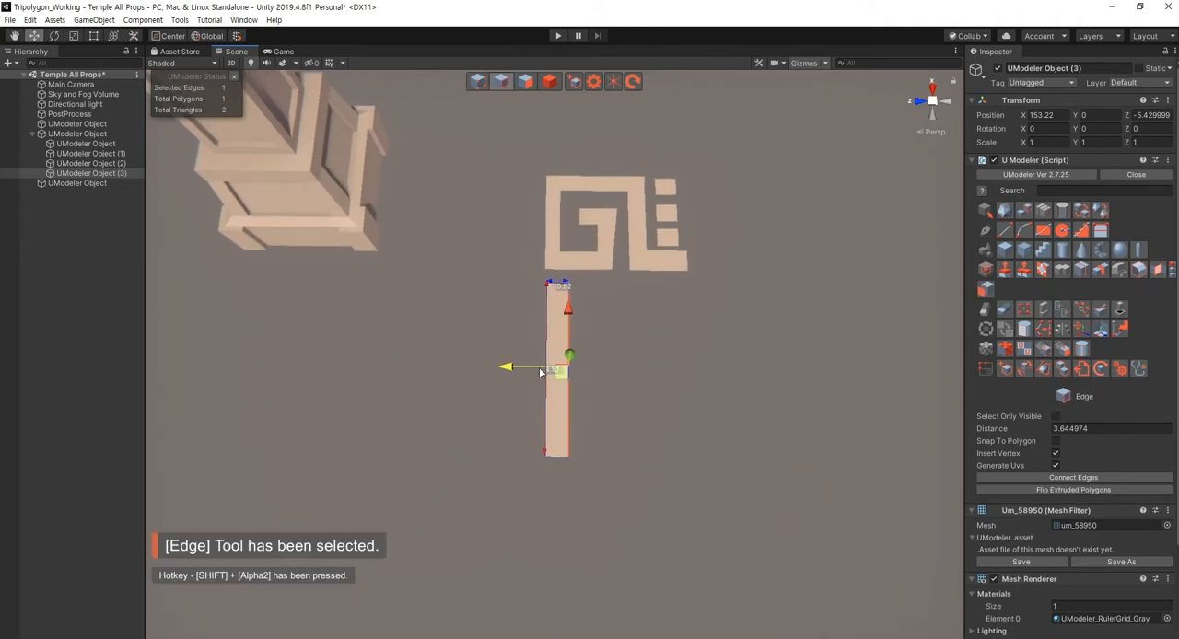
pyautogui.keyDown('shift'); pyautogui.moveTo(529, 371); pyautogui.dragTo(533, 367); pyautogui.keyUp('shift')
pyautogui.click(645, 405)
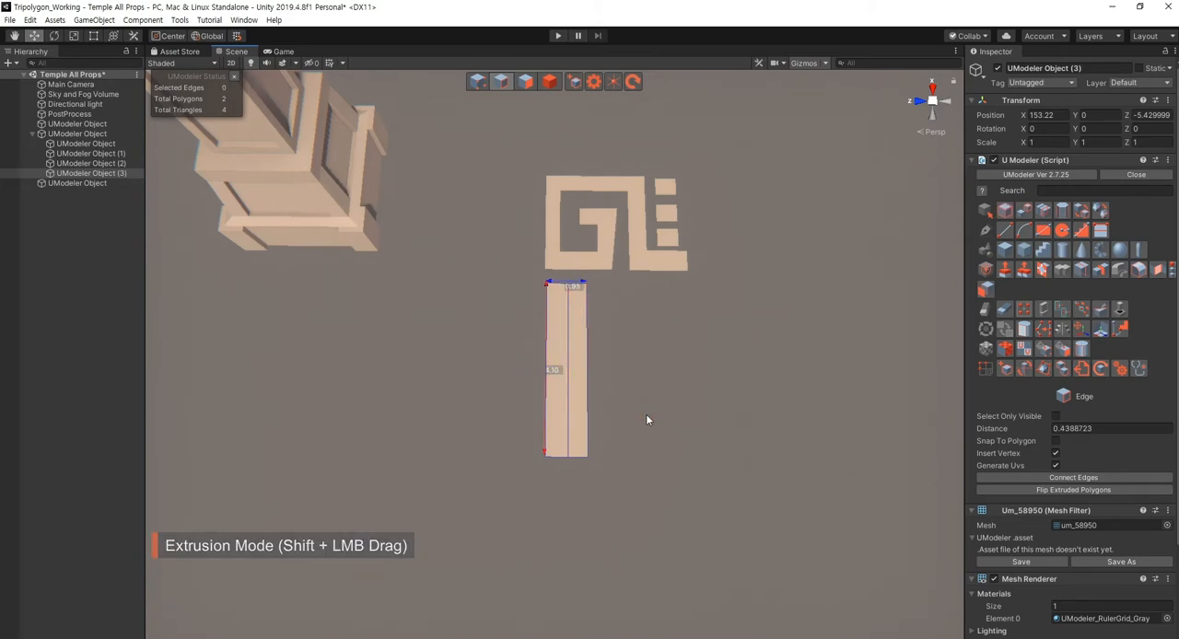
pyautogui.keyDown('alt'); pyautogui.moveTo(645, 416); pyautogui.dragTo(627, 400); pyautogui.keyUp('alt')
pyautogui.press('Escape')
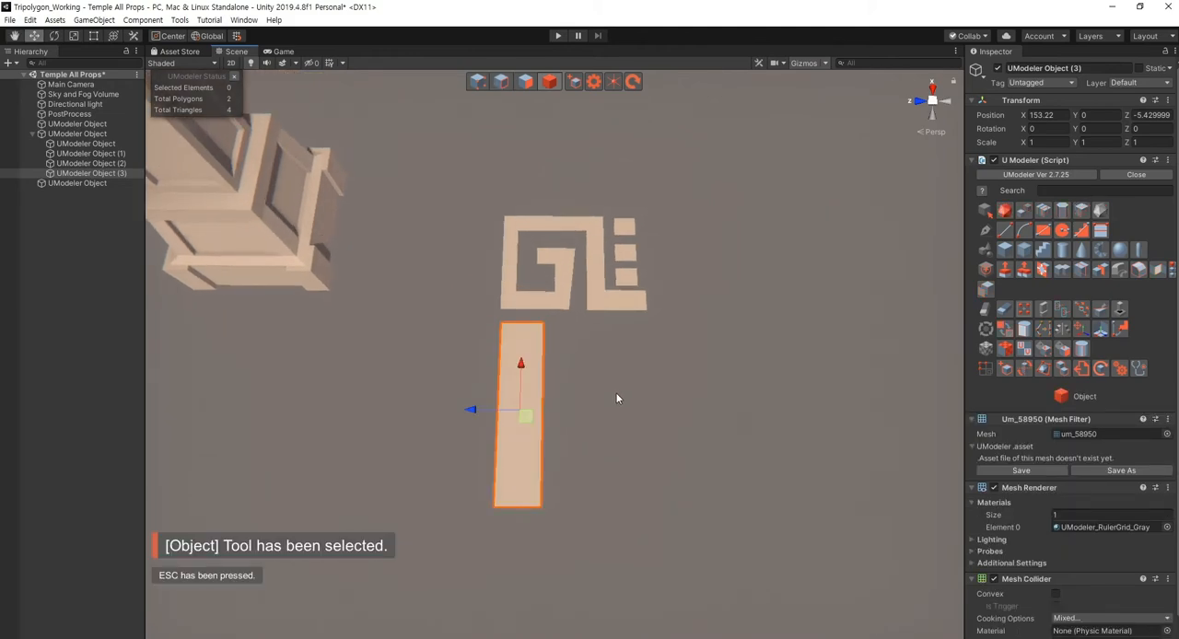
pyautogui.click(588, 300)
pyautogui.hotkey('ctrl', 'd')
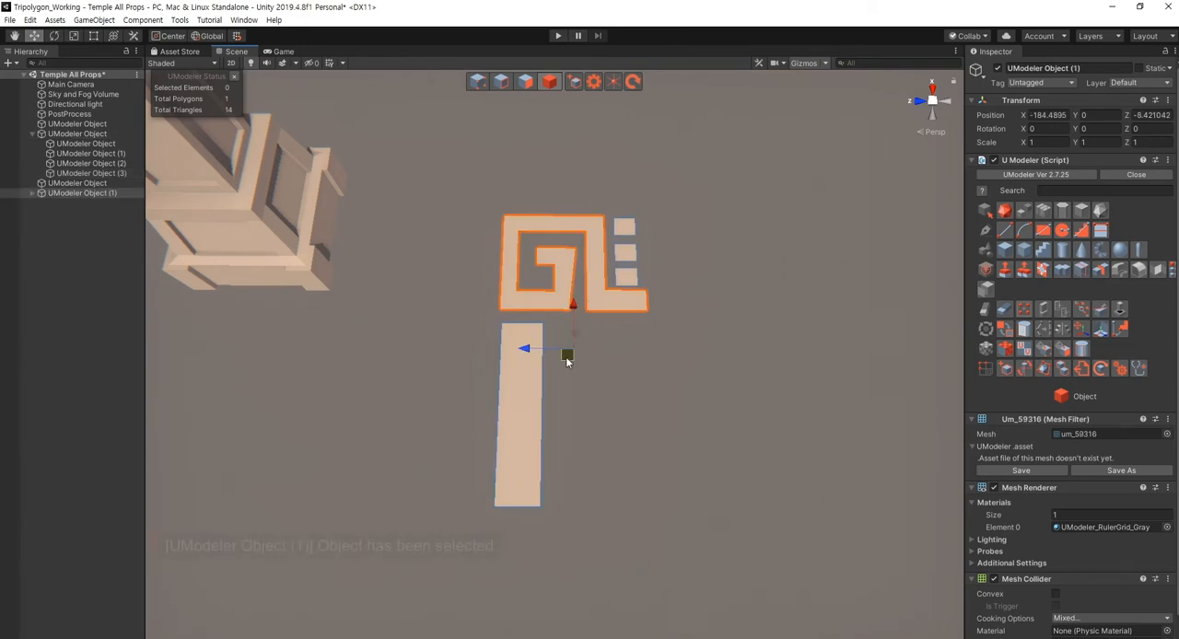
pyautogui.moveTo(568, 360); pyautogui.dragTo(619, 439)
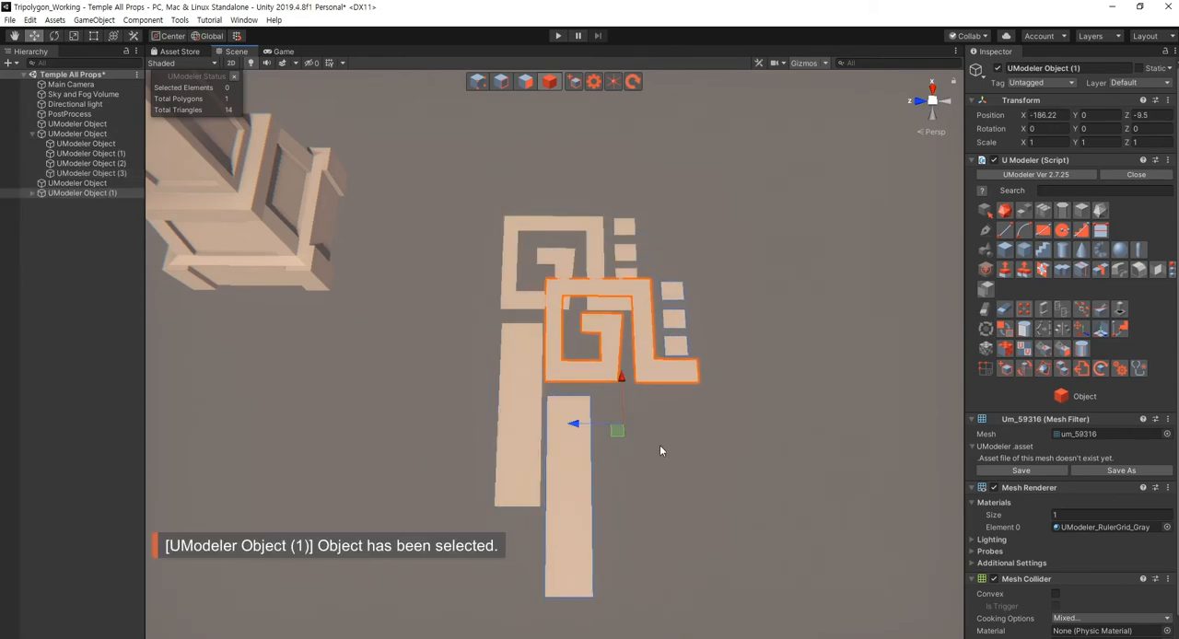
pyautogui.press('Delete')
# - Clone the spiral polygon within its object, place the copy below the original beside the bar and rotate it a quarter turn
pyautogui.click(538, 310)
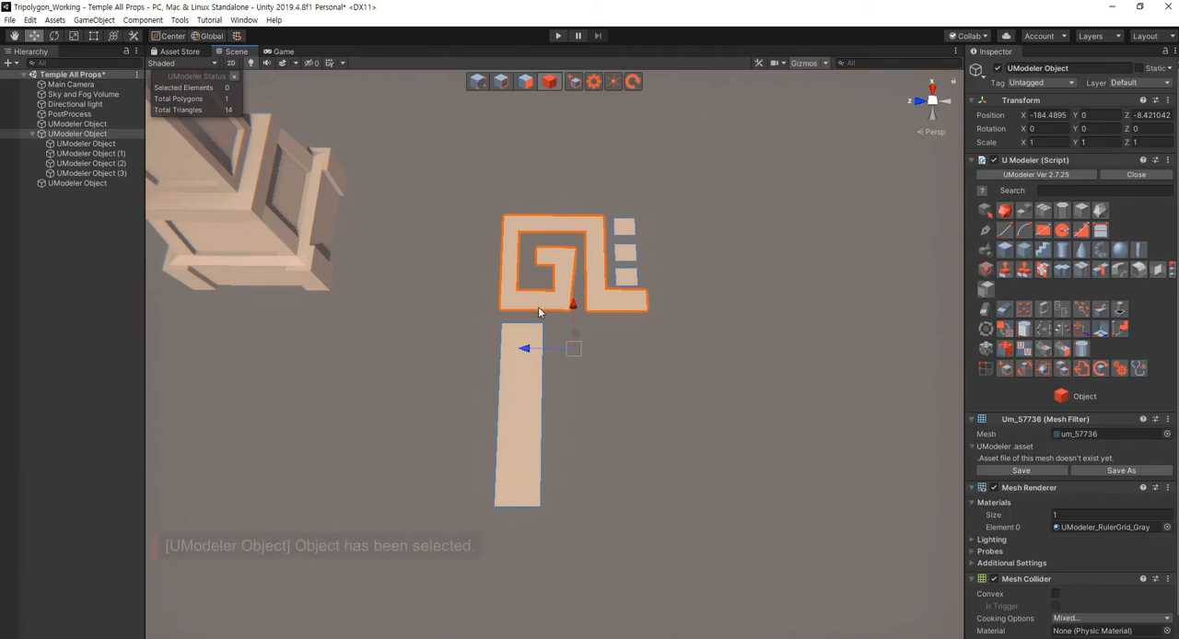
pyautogui.hotkey('shift', '3')
pyautogui.moveTo(562, 304); pyautogui.dragTo(564, 306)
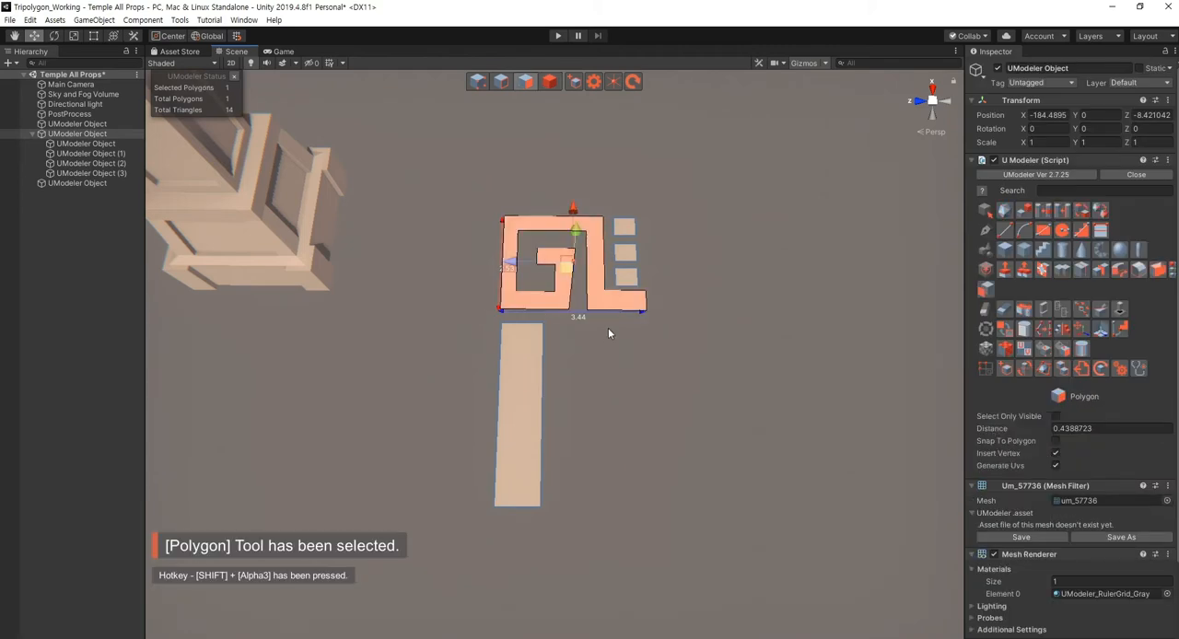
pyautogui.click(987, 291)
pyautogui.moveTo(566, 269); pyautogui.dragTo(718, 471)
pyautogui.press('e')
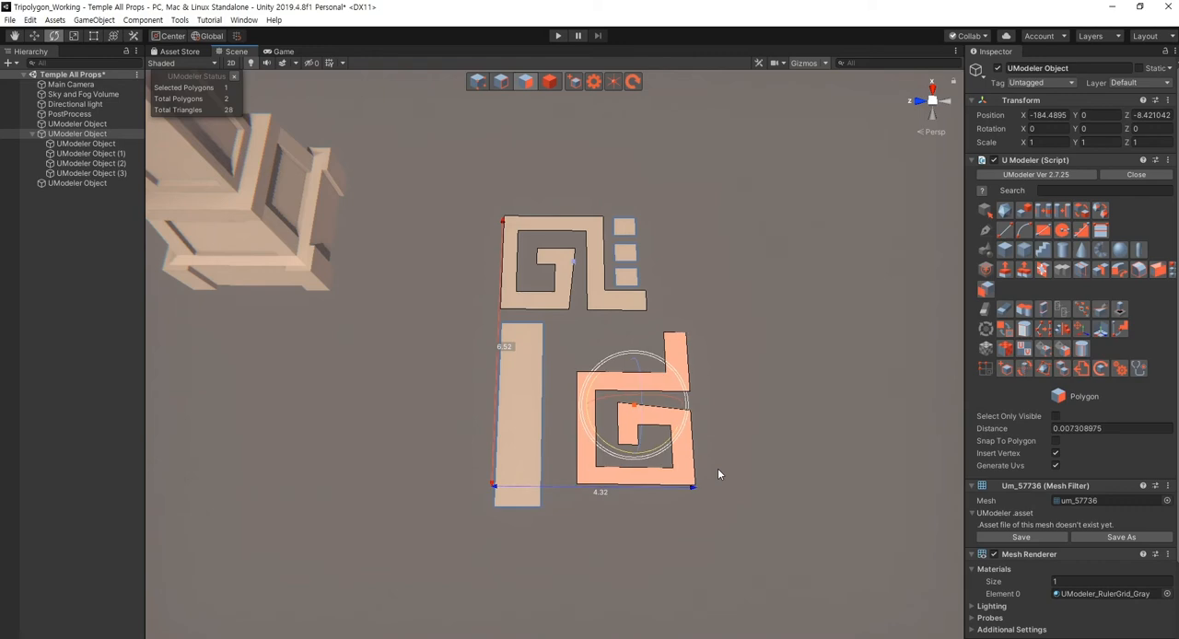
# - Reset the distance to 0 and move the rotated spiral copy closer to the bar and the upper spiral
pyautogui.click(1125, 428)
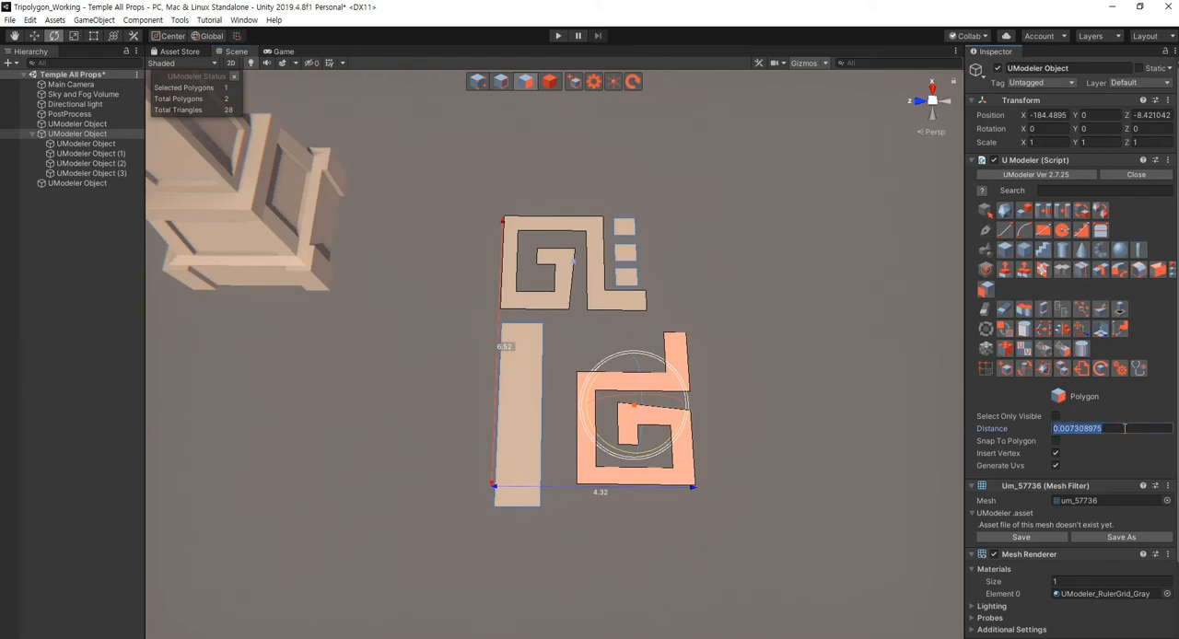
pyautogui.write('0')
pyautogui.press('Return')
pyautogui.press('w')
pyautogui.moveTo(718, 480); pyautogui.dragTo(623, 475, button='right')
pyautogui.moveTo(637, 458); pyautogui.dragTo(606, 431)
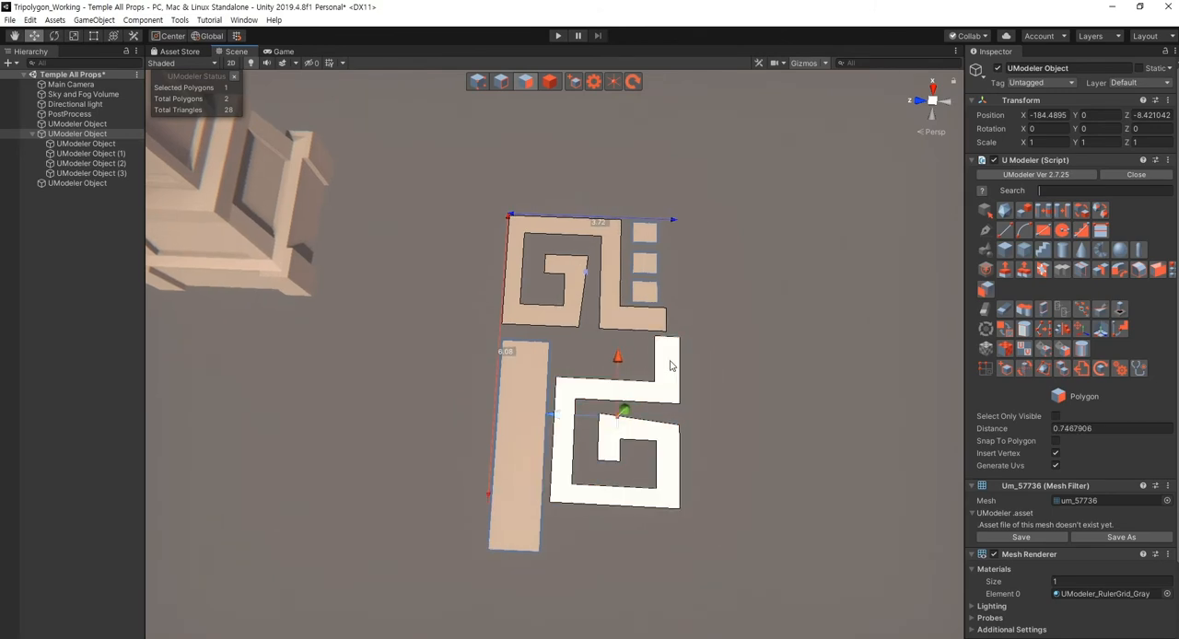
# - Move the two end vertices of the lower spiral's leg by about 0.31 to shorten the leg below the upper foot
pyautogui.hotkey('shift', '1')
pyautogui.moveTo(714, 375); pyautogui.dragTo(640, 334)
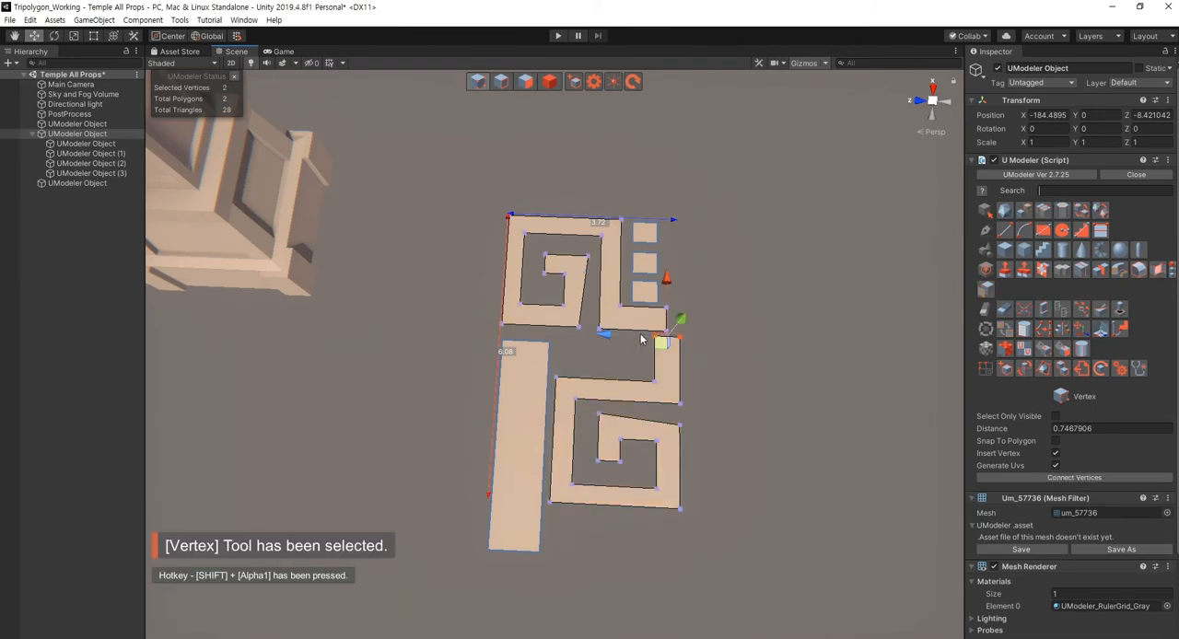
pyautogui.moveTo(669, 277); pyautogui.dragTo(671, 291)
pyautogui.click(681, 409)
pyautogui.scroll(-5, 672, 416)
pyautogui.moveTo(681, 408)
pyautogui.keyDown('alt'); pyautogui.mouseDown()
pyautogui.moveTo(671, 415)
pyautogui.moveTo(690, 436)
pyautogui.moveTo(694, 411)
pyautogui.mouseUp(); pyautogui.keyUp('alt')
pyautogui.scroll(2, 694, 412)
pyautogui.hotkey('shift', '4')
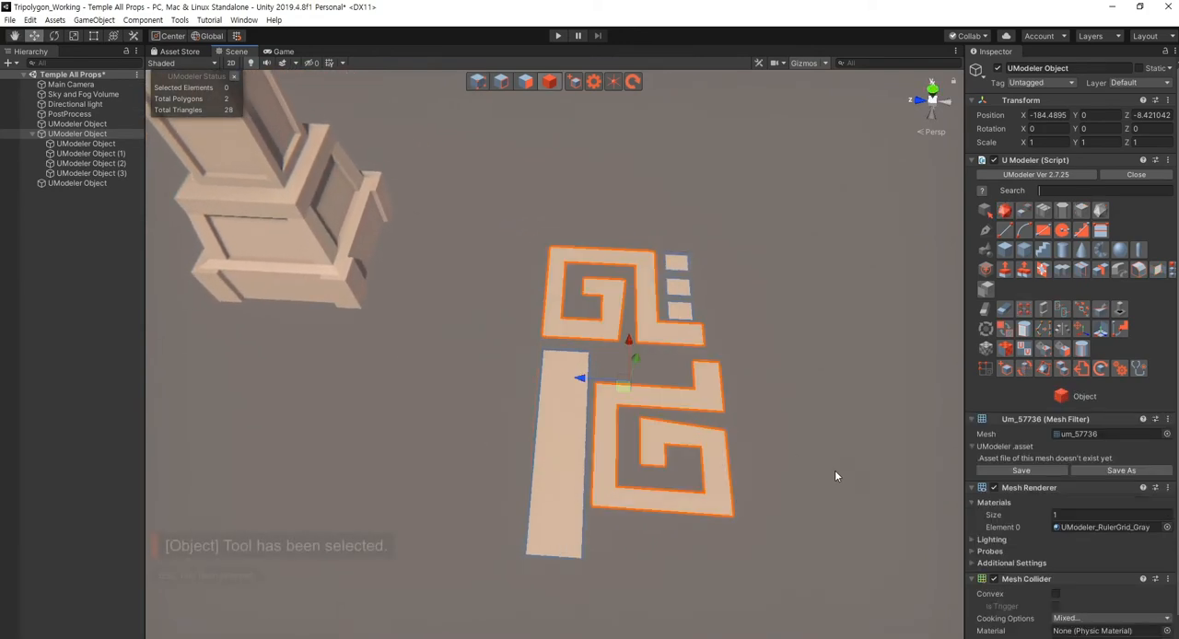
pyautogui.click(835, 473)
# - Move the vertices of the lower spiral's leg and outer side inwards by about 0.46 to narrow it
pyautogui.click(661, 451)
pyautogui.hotkey('shift', '1')
pyautogui.keyDown('alt'); pyautogui.moveTo(662, 451); pyautogui.dragTo(751, 529); pyautogui.keyUp('alt')
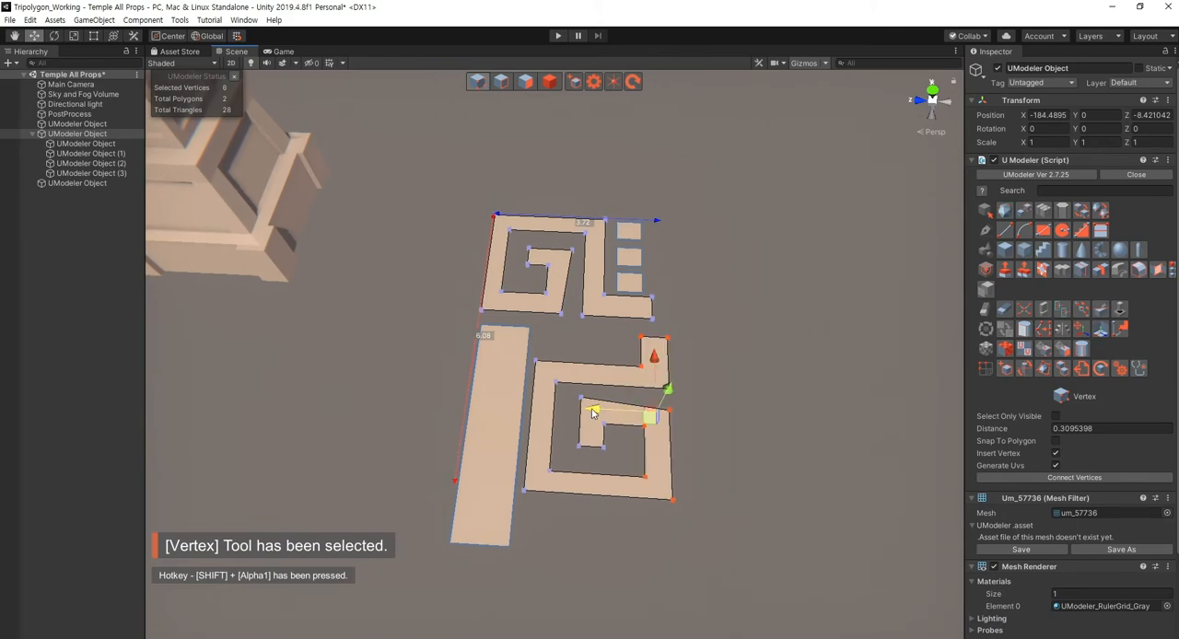
pyautogui.moveTo(591, 409); pyautogui.dragTo(566, 412)
pyautogui.click(565, 343)
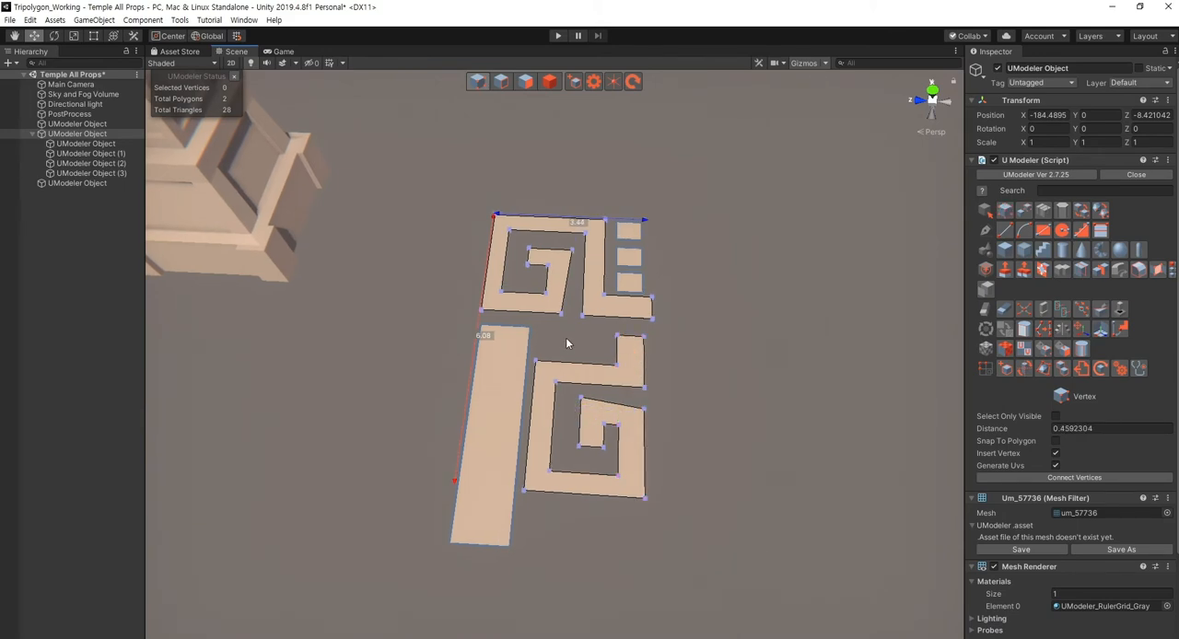
# - Move the lower spiral's leg, outer side and inner curl vertices about 0.23 towards the bar to narrow it further
pyautogui.moveTo(563, 329); pyautogui.dragTo(709, 512)
pyautogui.moveTo(551, 411)
pyautogui.mouseDown()
pyautogui.moveTo(618, 437)
pyautogui.moveTo(605, 447)
pyautogui.moveTo(566, 422)
pyautogui.mouseUp()
pyautogui.click(801, 491)
pyautogui.keyDown('alt'); pyautogui.scroll(-8, 618, 438); pyautogui.keyUp('alt')
pyautogui.keyDown('alt'); pyautogui.scroll(4, 567, 423); pyautogui.keyUp('alt')
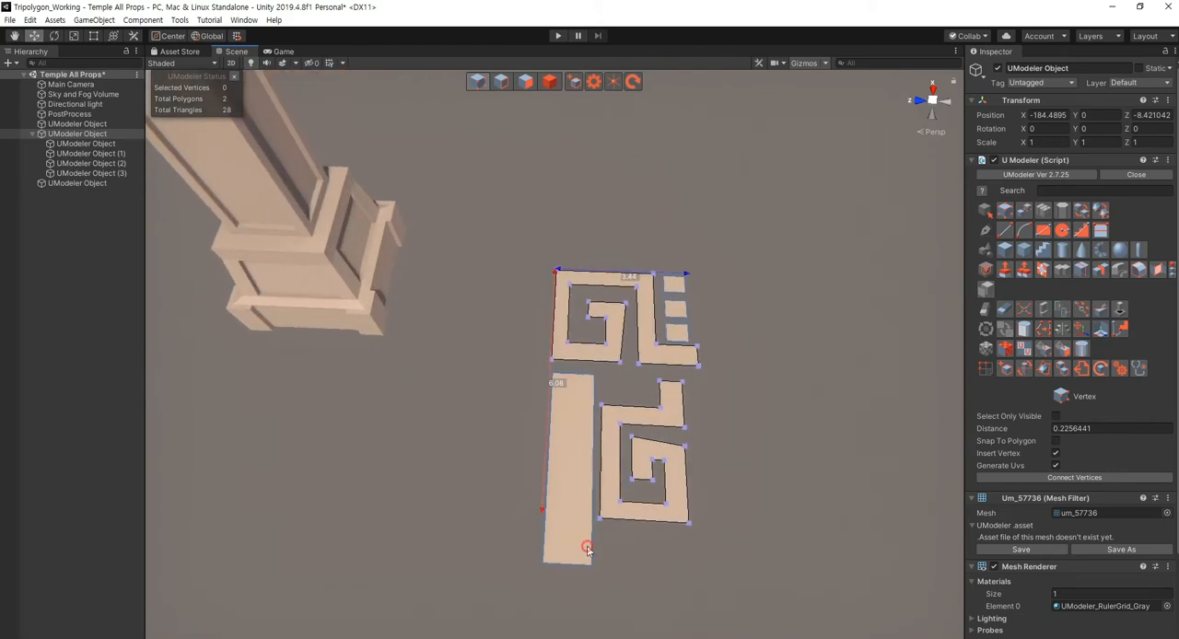
pyautogui.moveTo(530, 543); pyautogui.dragTo(527, 524, button='middle')
pyautogui.press('Escape')
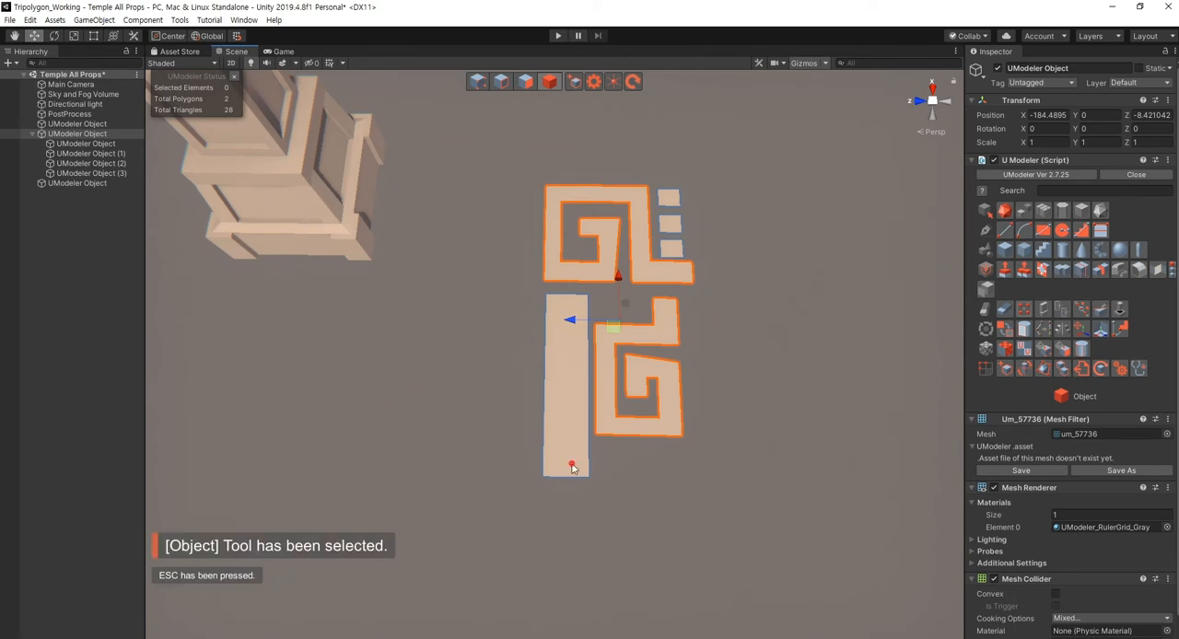
# - Move the three vertices at the bar's lower end inwards by about 0.44 to shorten the bar
pyautogui.click(570, 463)
pyautogui.hotkey('shift', '1')
pyautogui.moveTo(495, 497); pyautogui.dragTo(593, 464)
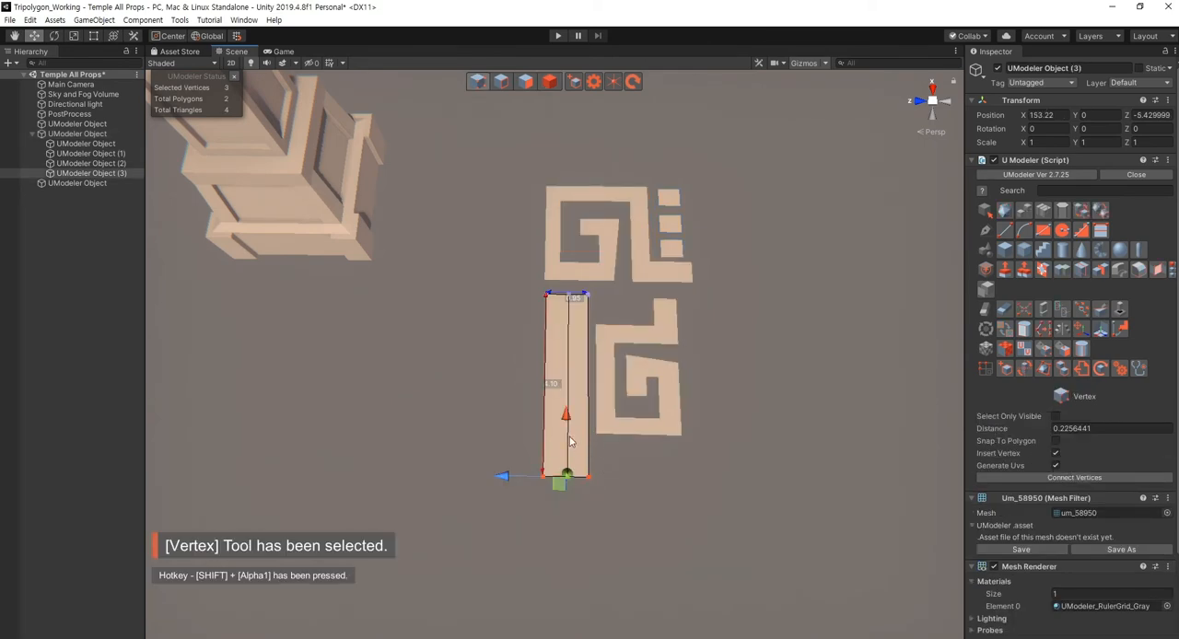
pyautogui.moveTo(570, 422); pyautogui.dragTo(567, 402)
pyautogui.click(645, 482)
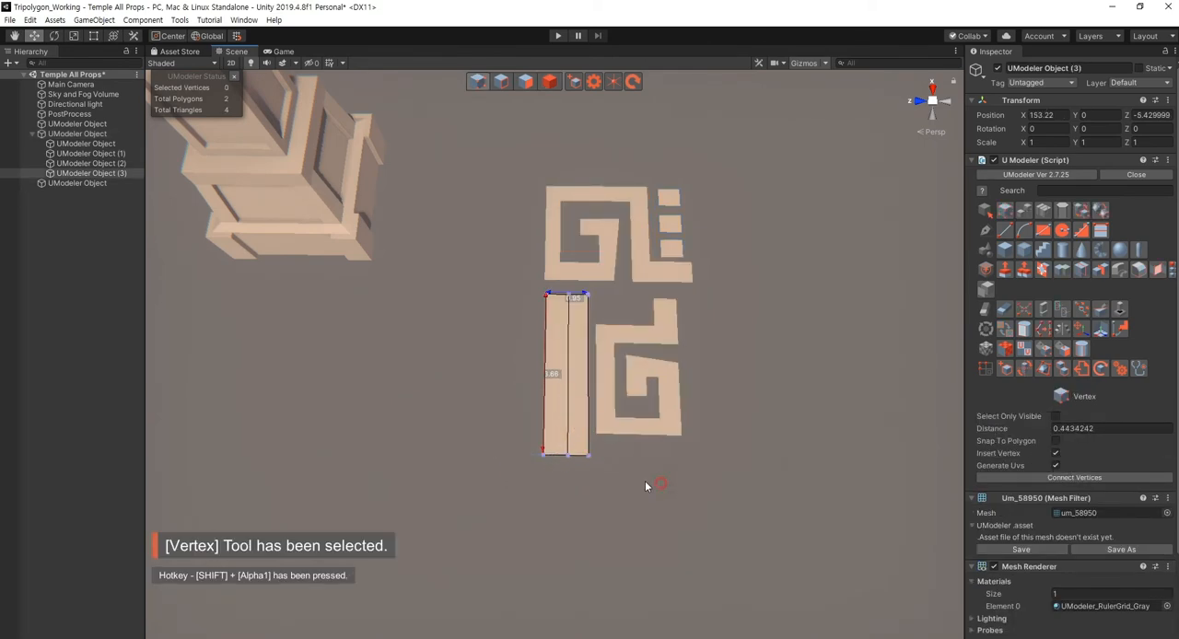
pyautogui.moveTo(629, 476); pyautogui.dragTo(644, 457, button='right')
pyautogui.press('s')
pyautogui.press('w')
pyautogui.press('w')
pyautogui.hotkey('shift', '4')
pyautogui.click(687, 498)
pyautogui.press('w')
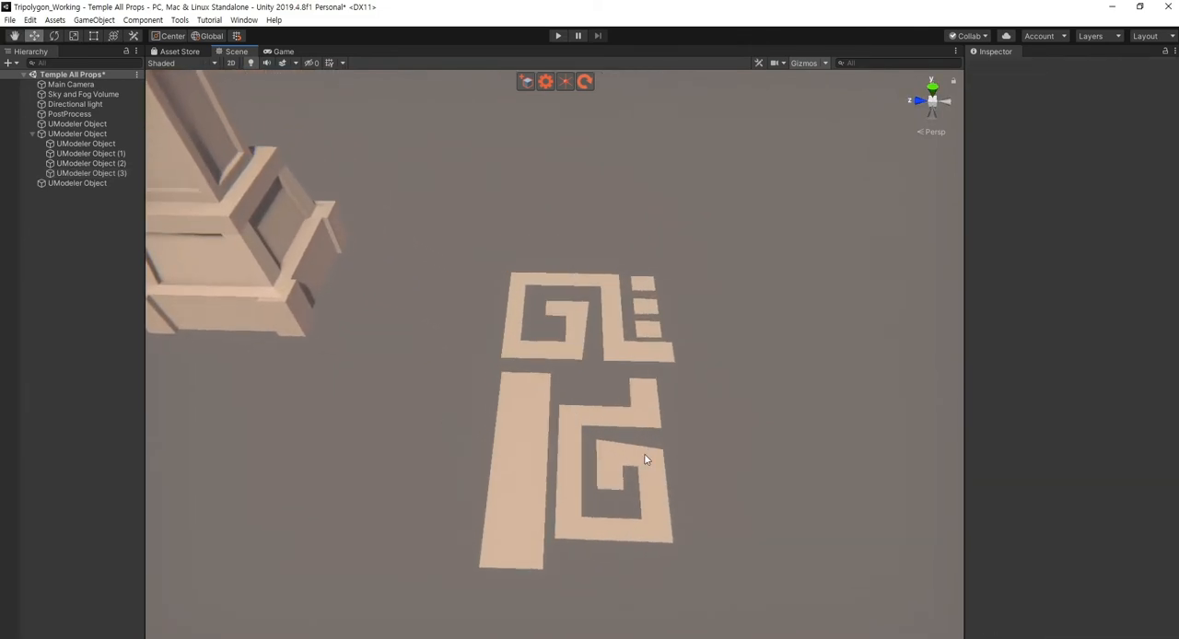
# - Nudge the lower spiral's leg, outer side and inner curl vertices slightly more towards the bar
pyautogui.click(617, 356)
pyautogui.moveTo(717, 431)
pyautogui.mouseDown(button='right')
pyautogui.moveTo(652, 429)
pyautogui.moveTo(754, 447)
pyautogui.moveTo(753, 429)
pyautogui.moveTo(729, 429)
pyautogui.mouseUp(button='right')
pyautogui.click(729, 429)
pyautogui.click(624, 367)
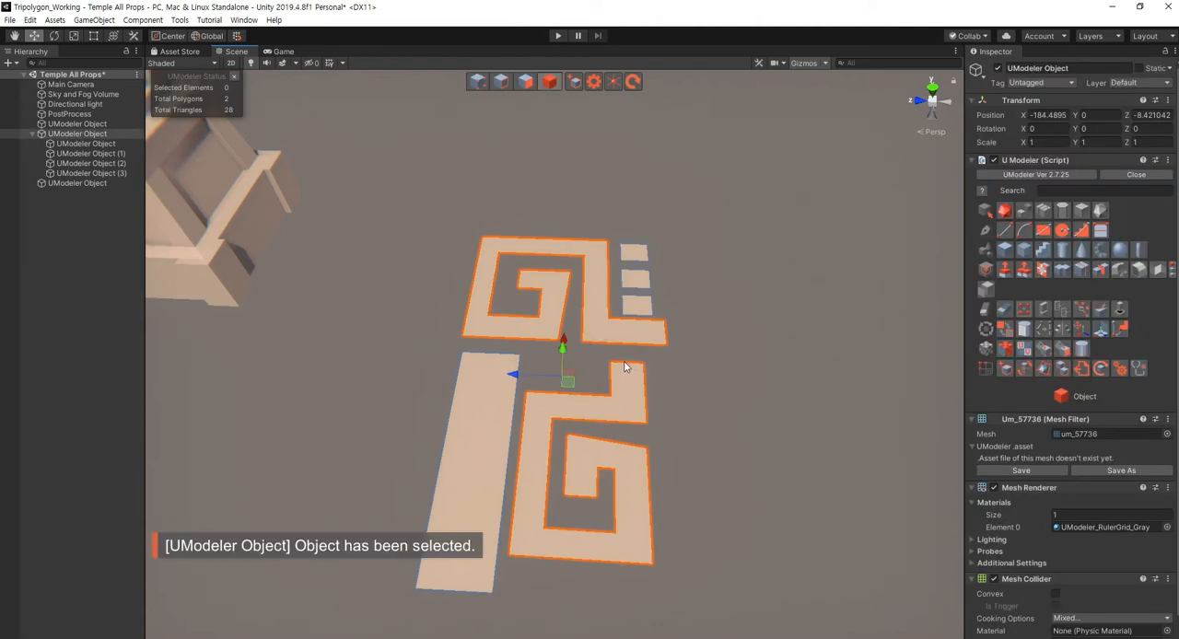
pyautogui.hotkey('shift', '1')
pyautogui.moveTo(677, 517); pyautogui.dragTo(696, 562, button='right')
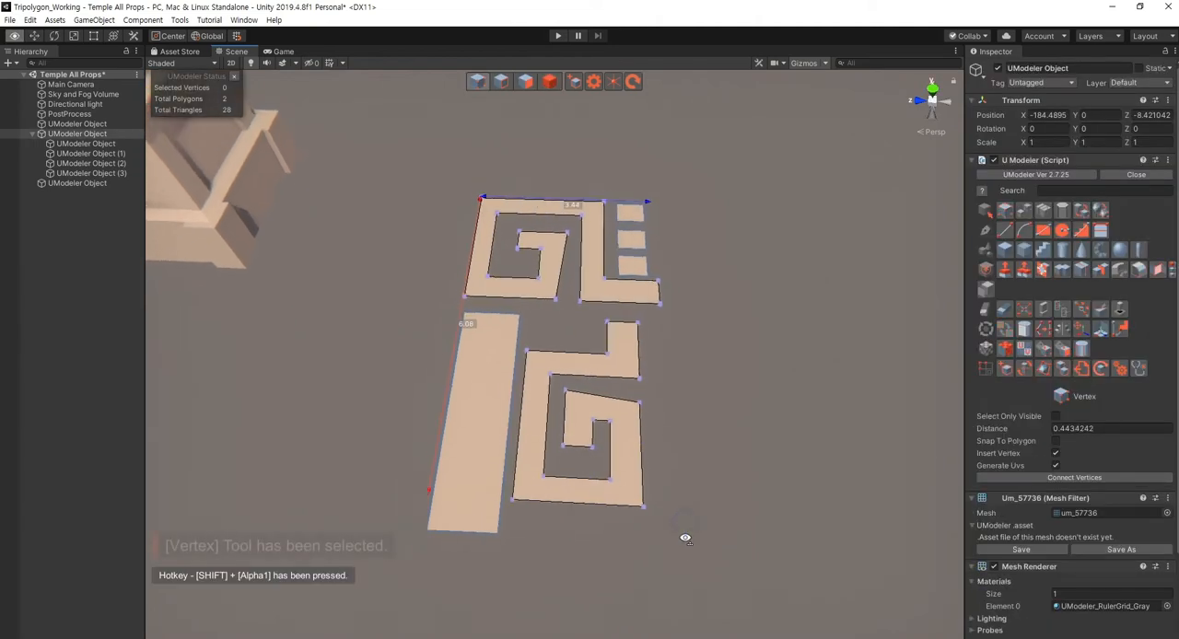
pyautogui.moveTo(702, 581); pyautogui.dragTo(556, 315)
pyautogui.moveTo(544, 400); pyautogui.dragTo(536, 399)
pyautogui.click(658, 474)
pyautogui.moveTo(666, 402); pyautogui.dragTo(679, 434, button='right')
pyautogui.press('Escape')
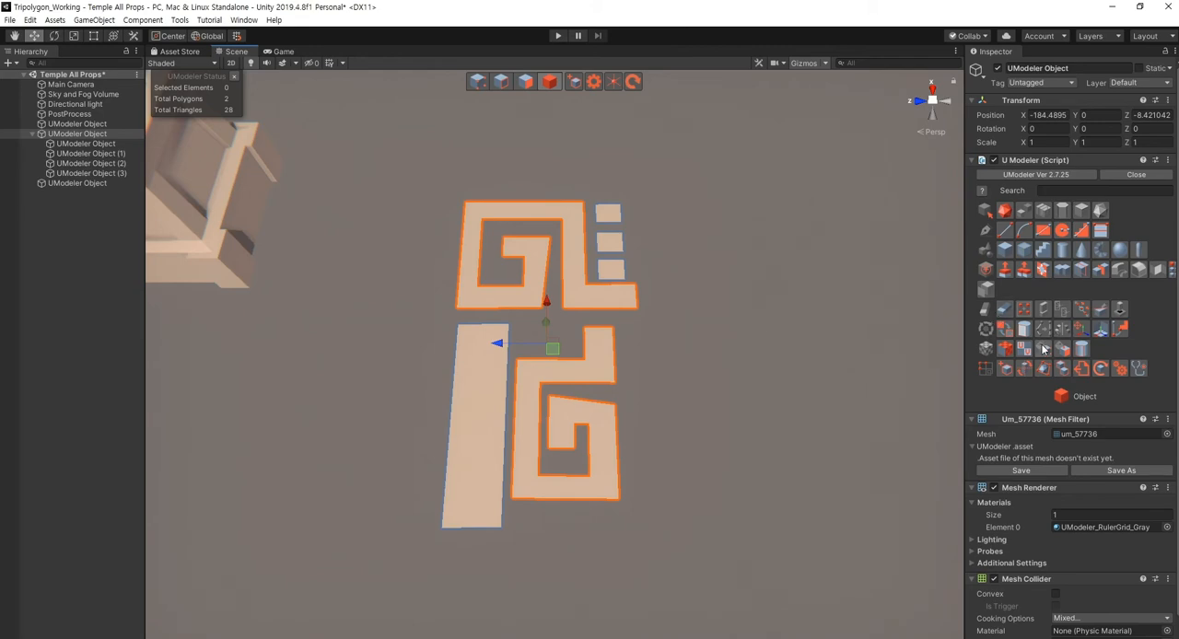
# - Mirror both spirals along the Z axis about the lower spiral's outer edge vertex, with Invert off and the boundary set to Remain
pyautogui.click(1082, 269)
pyautogui.click(612, 382)
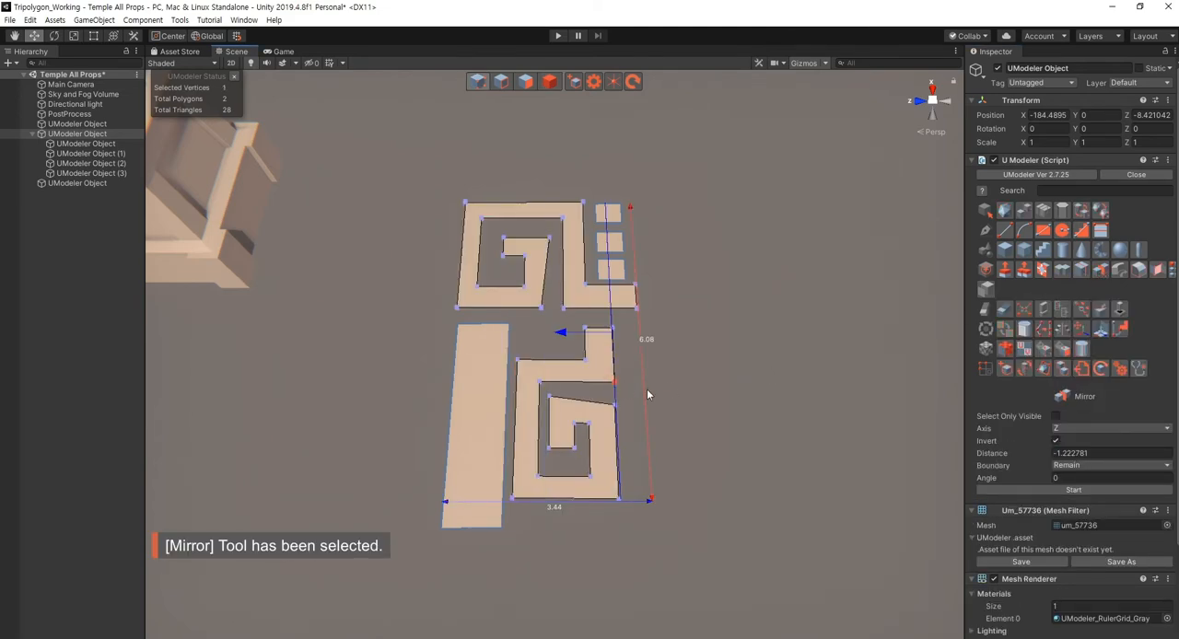
pyautogui.click(1071, 430)
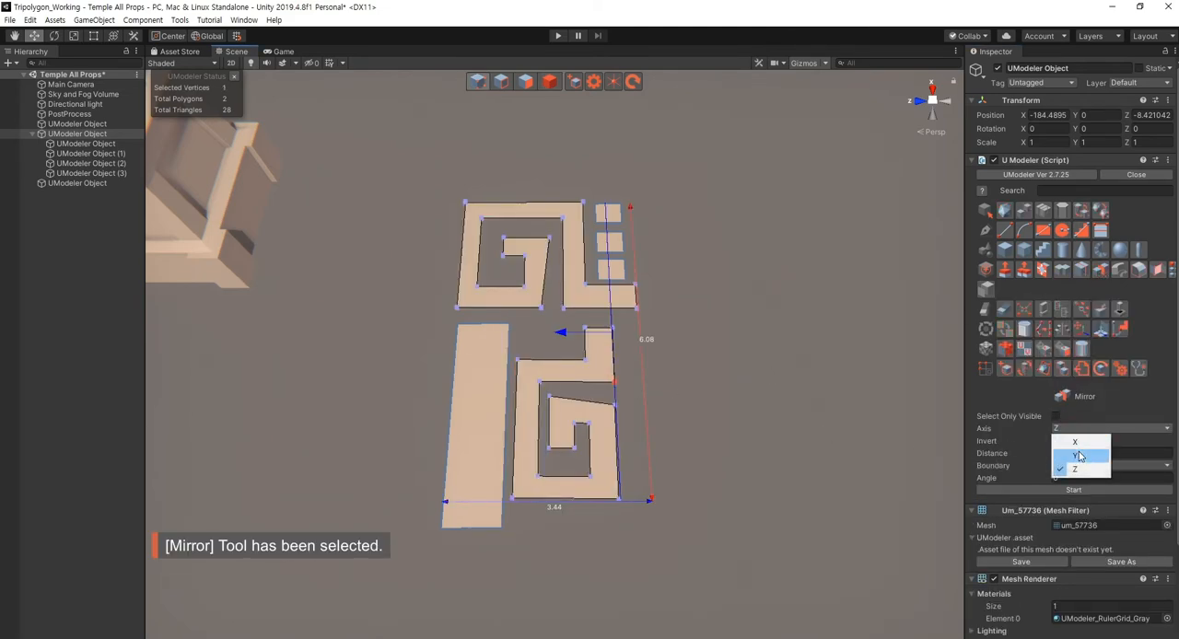
pyautogui.click(1135, 447)
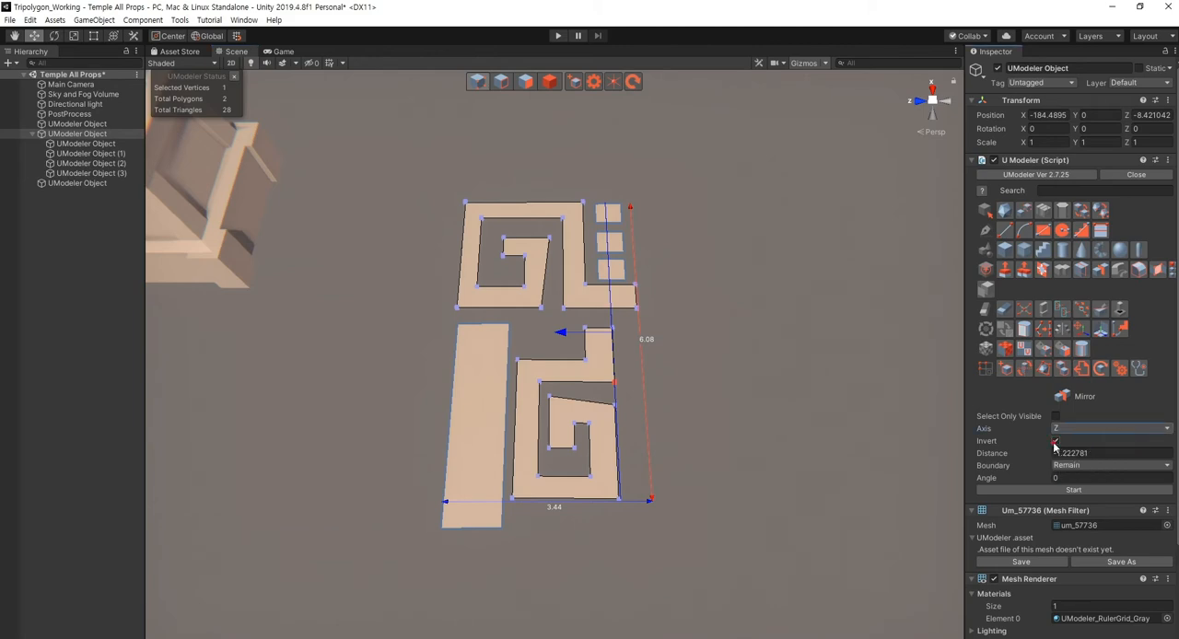
pyautogui.click(1055, 442)
pyautogui.click(1064, 491)
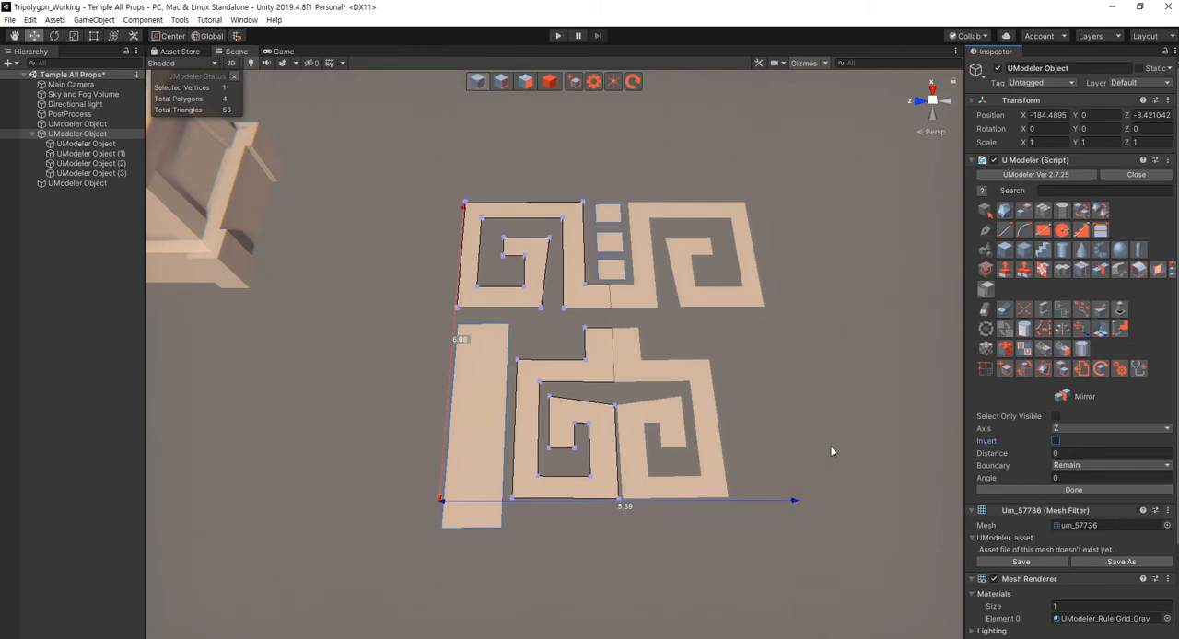
pyautogui.click(1068, 490)
pyautogui.moveTo(822, 411); pyautogui.dragTo(816, 420, button='right')
pyautogui.scroll(-2, 810, 422)
pyautogui.press('4')
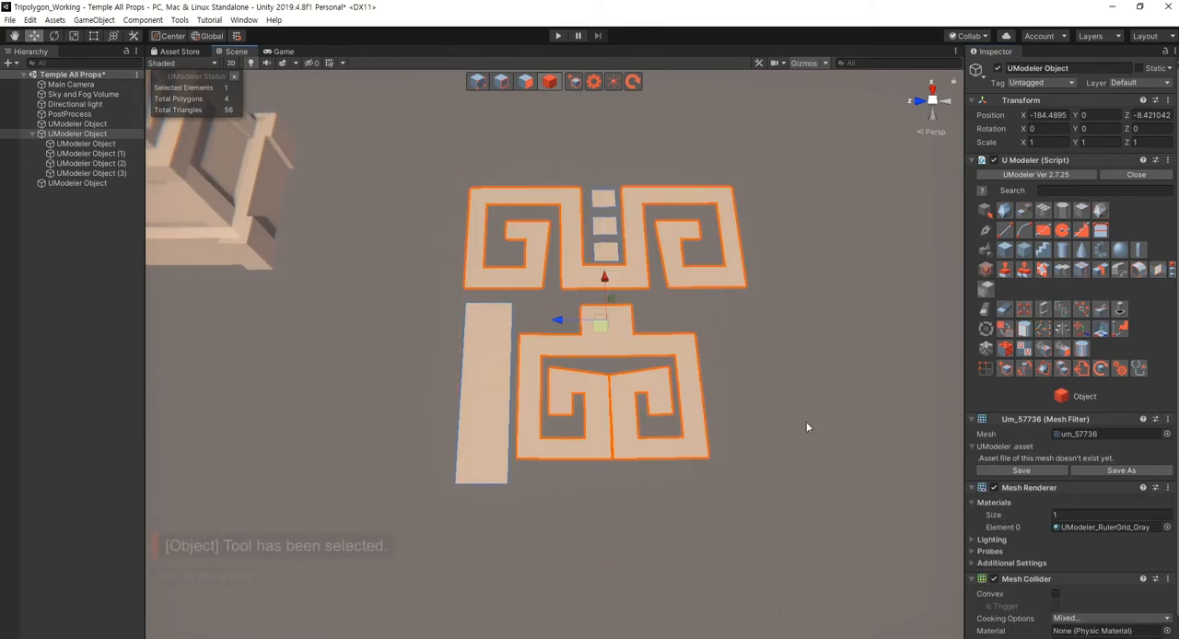
# - Examine the mirrored spiral ornament and the long bar beside it
pyautogui.click(808, 427)
pyautogui.click(630, 428)
pyautogui.click(713, 519)
pyautogui.moveTo(713, 518); pyautogui.dragTo(713, 435, button='right')
pyautogui.scroll(2, 490, 416)
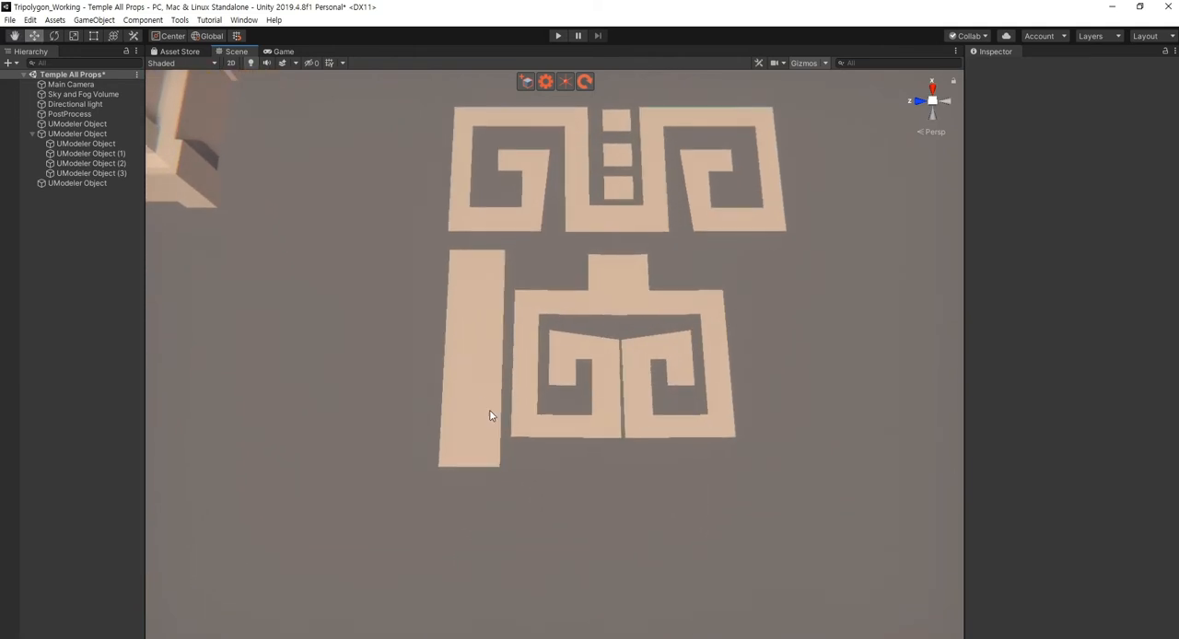
pyautogui.click(479, 383)
pyautogui.moveTo(616, 478); pyautogui.dragTo(620, 430, button='right')
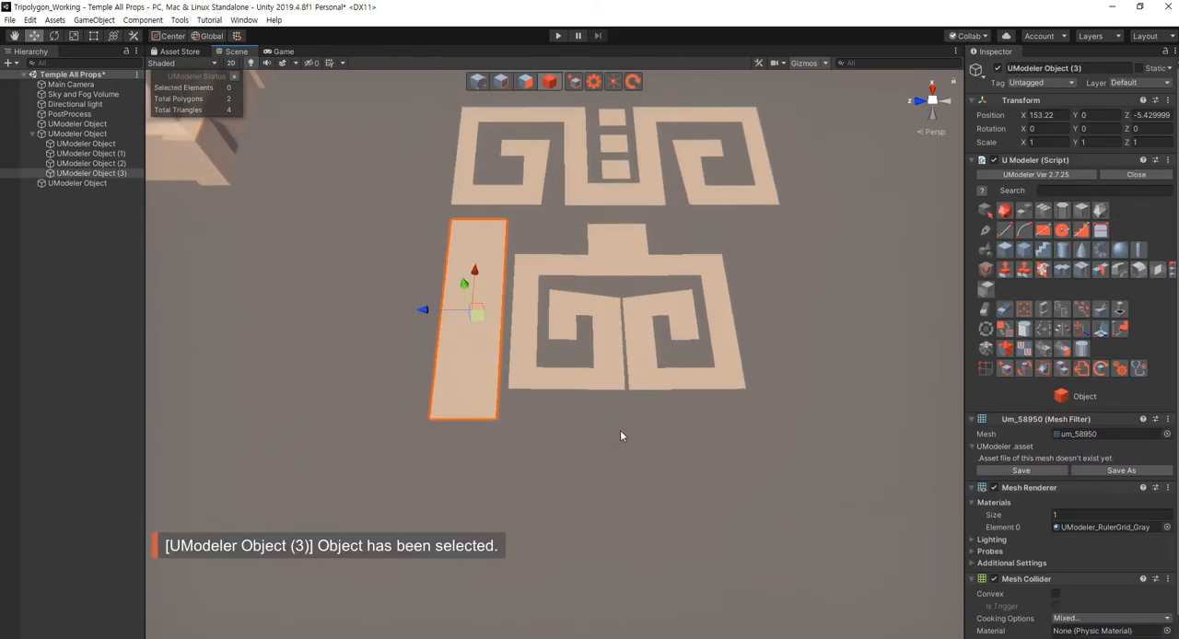
pyautogui.click(595, 375)
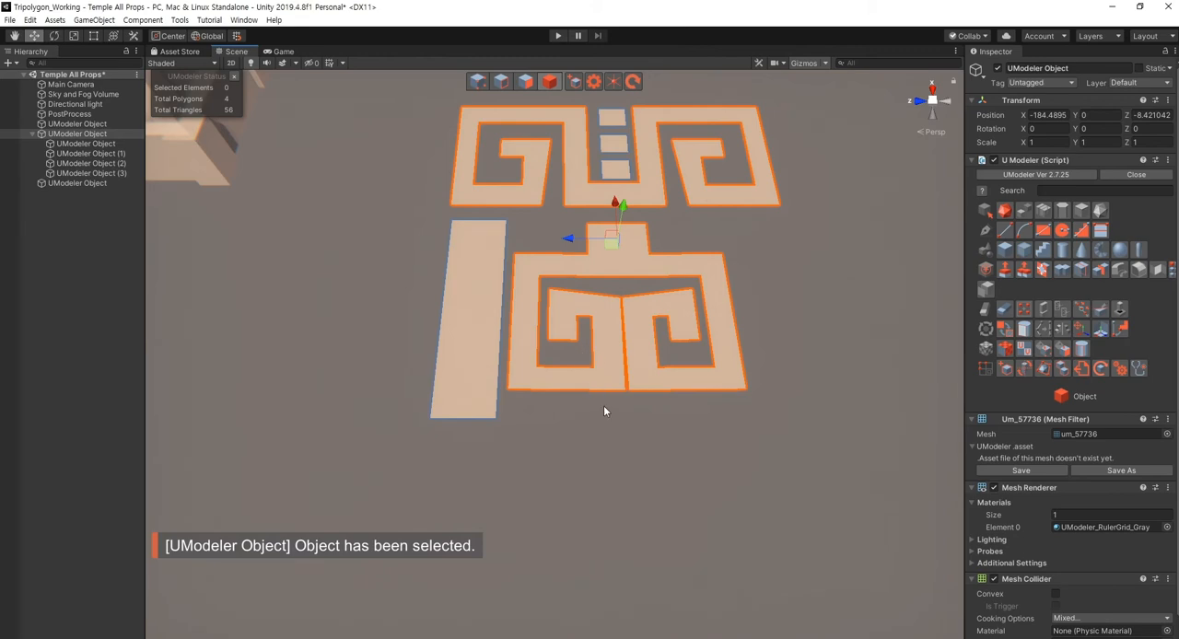
pyautogui.keyDown('shift'); pyautogui.click(484, 316); pyautogui.keyUp('shift')
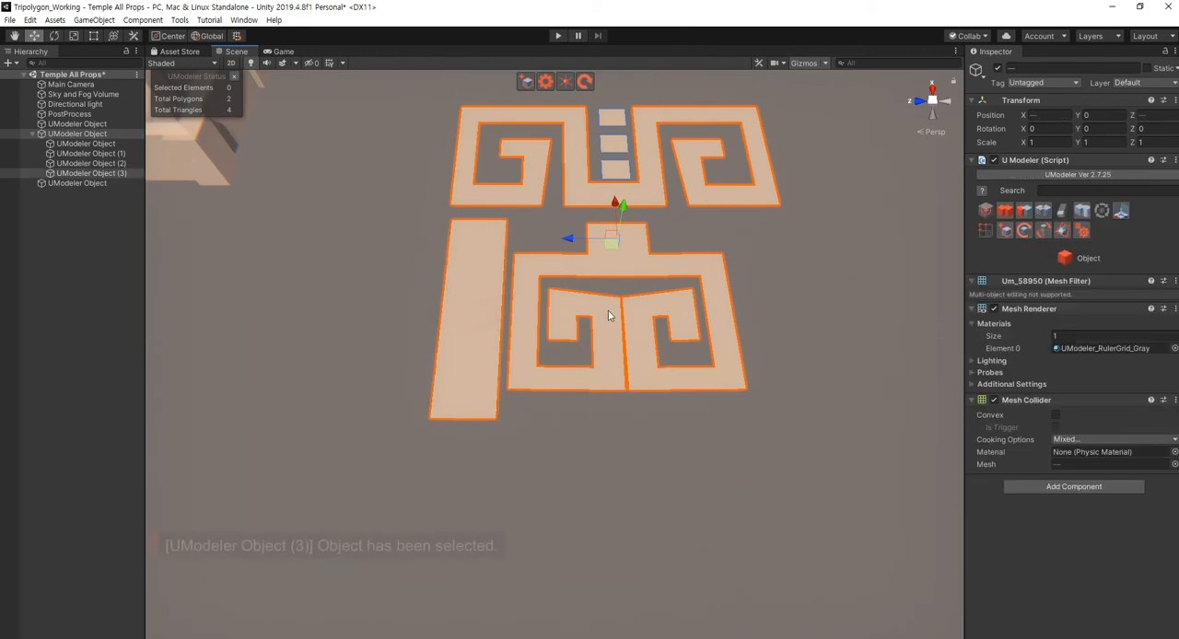
pyautogui.click(881, 346)
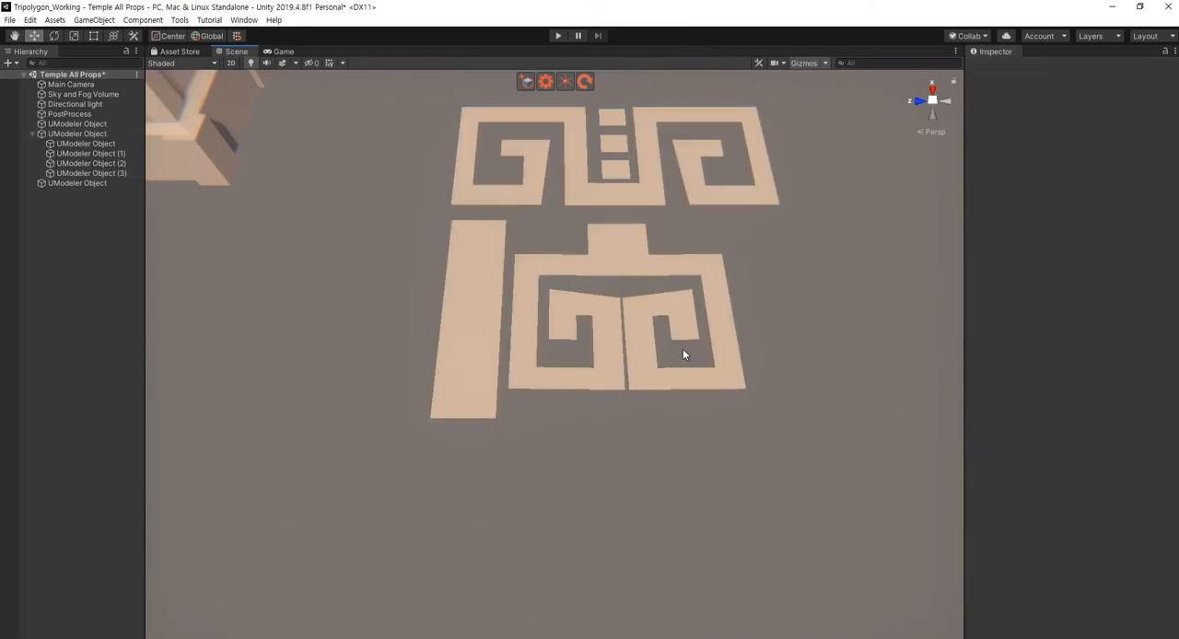
pyautogui.click(465, 340)
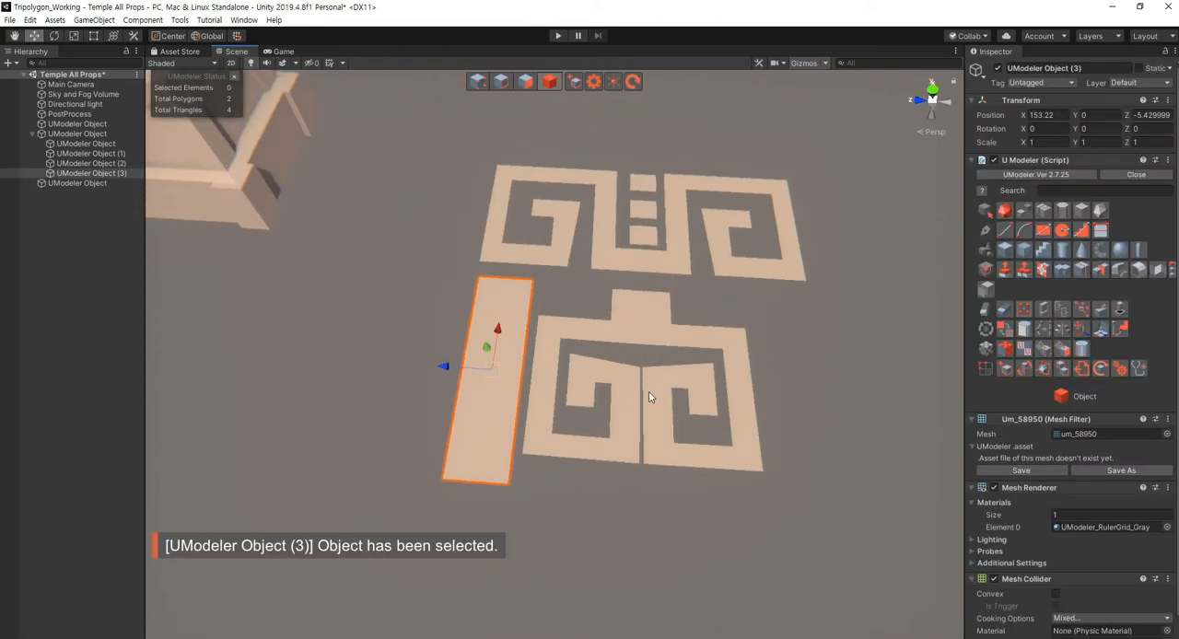
# - Duplicate the lowest of the three small squares twice, placing one copy on each side of the lower spiral's top block
pyautogui.moveTo(645, 427); pyautogui.dragTo(613, 368, button='right')
pyautogui.press('s')
pyautogui.click(634, 448)
pyautogui.press('w')
pyautogui.press('d')
pyautogui.click(607, 357)
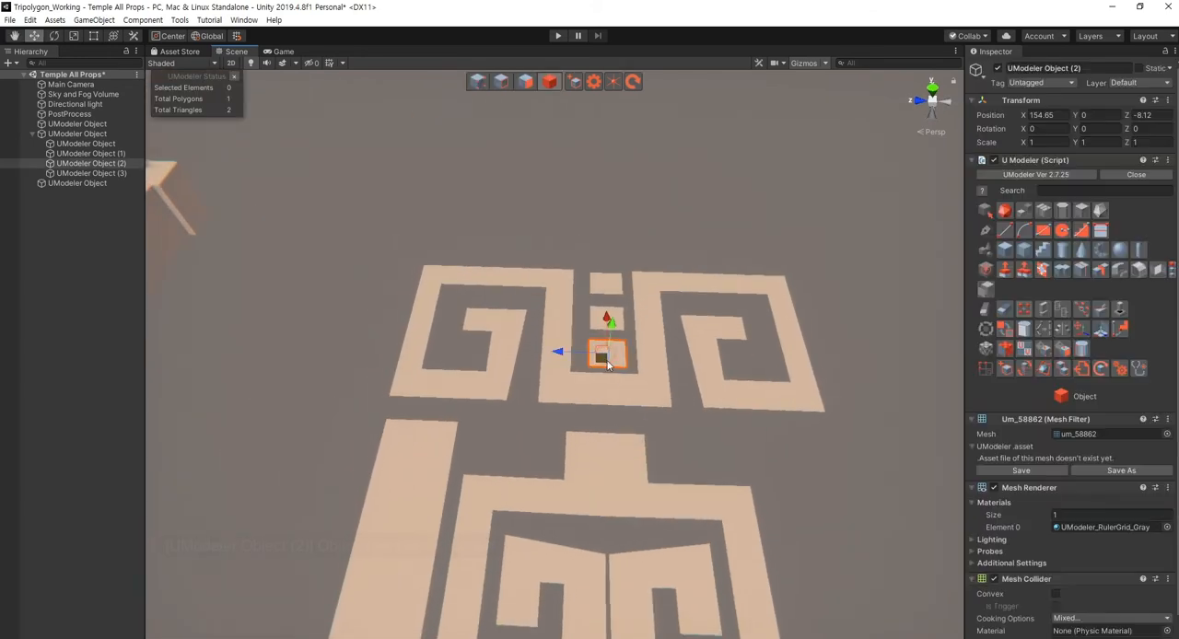
pyautogui.hotkey('ctrl', 'd')
pyautogui.moveTo(599, 359); pyautogui.dragTo(502, 449)
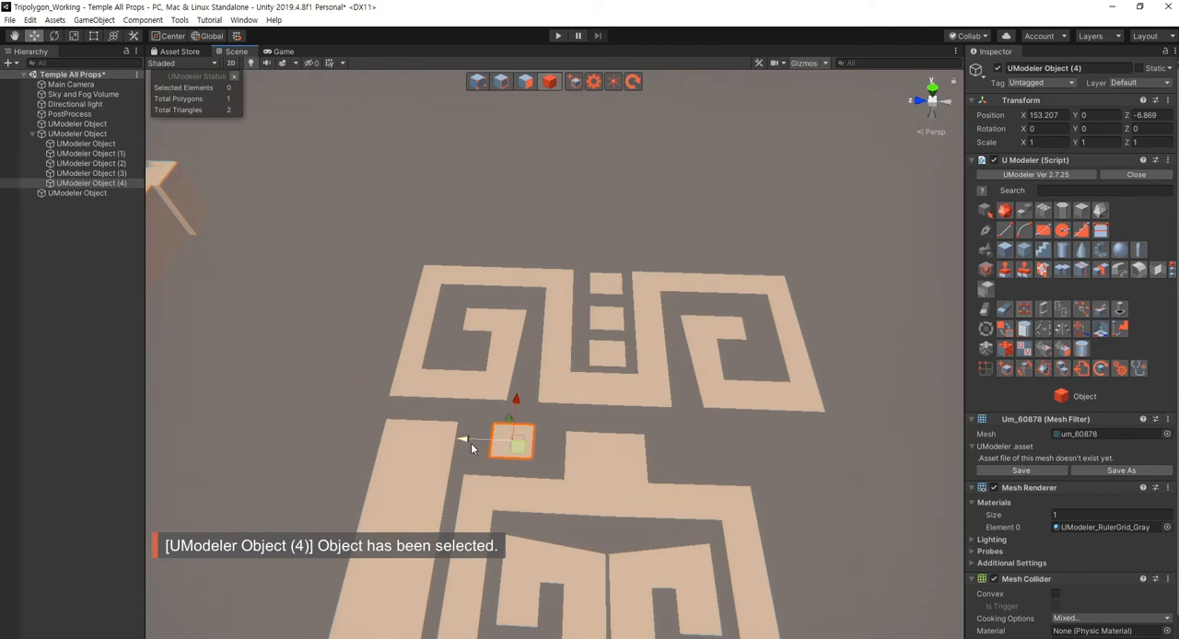
pyautogui.hotkey('ctrl', 'd')
pyautogui.moveTo(471, 443); pyautogui.dragTo(638, 463)
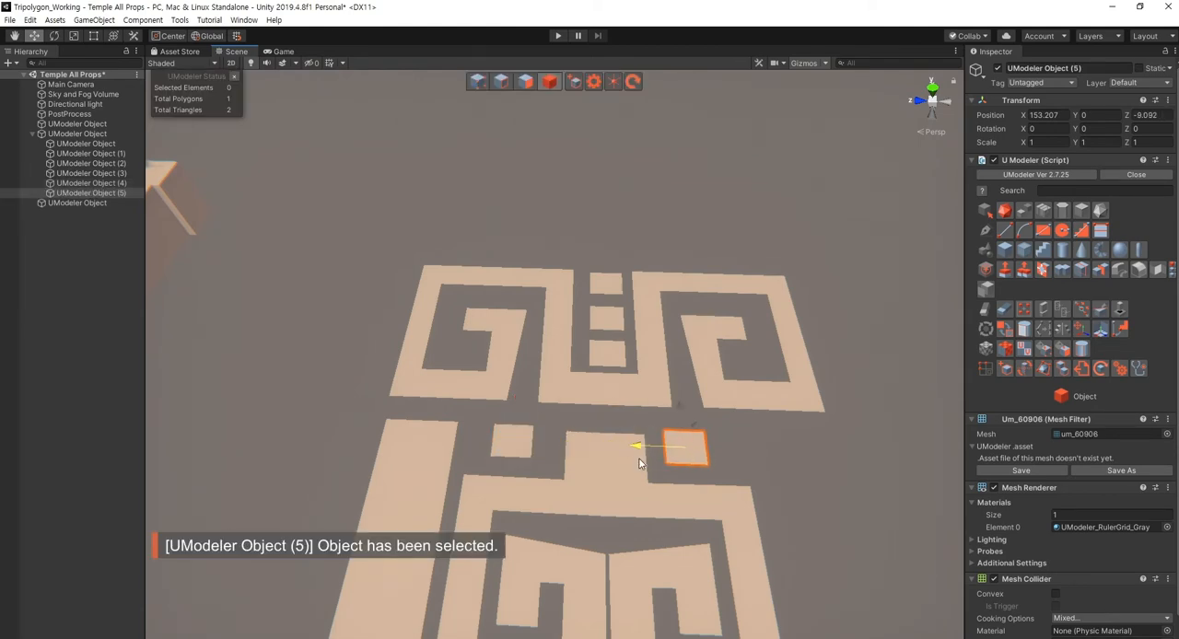
# - Examine the spiral ornament with its small squares and long bar from several angles
pyautogui.click(802, 466)
pyautogui.moveTo(742, 379); pyautogui.dragTo(746, 435, button='right')
pyautogui.click(746, 437)
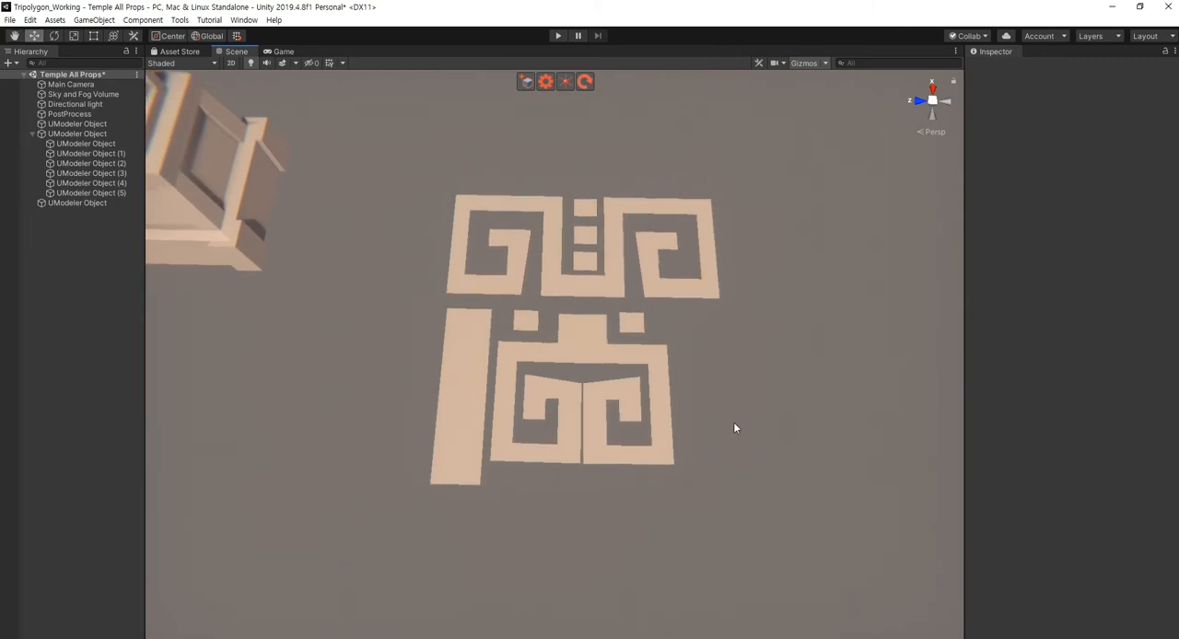
pyautogui.moveTo(726, 428); pyautogui.dragTo(719, 382, button='right')
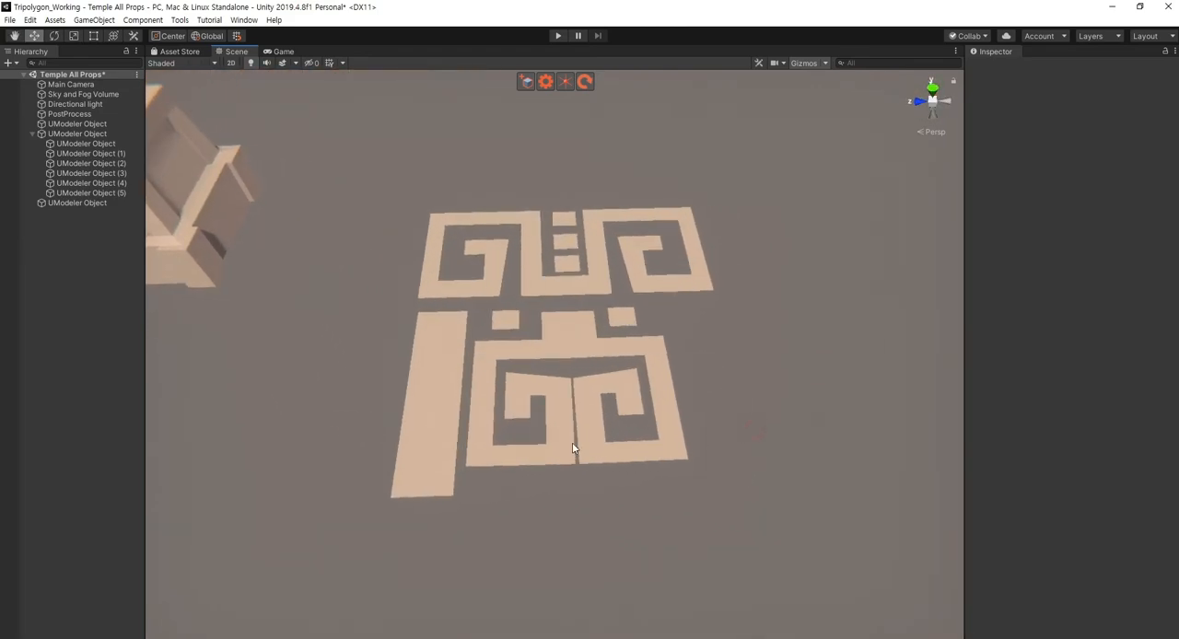
pyautogui.click(419, 442)
pyautogui.click(628, 472)
pyautogui.moveTo(637, 458); pyautogui.dragTo(609, 470, button='right')
pyautogui.click(563, 460)
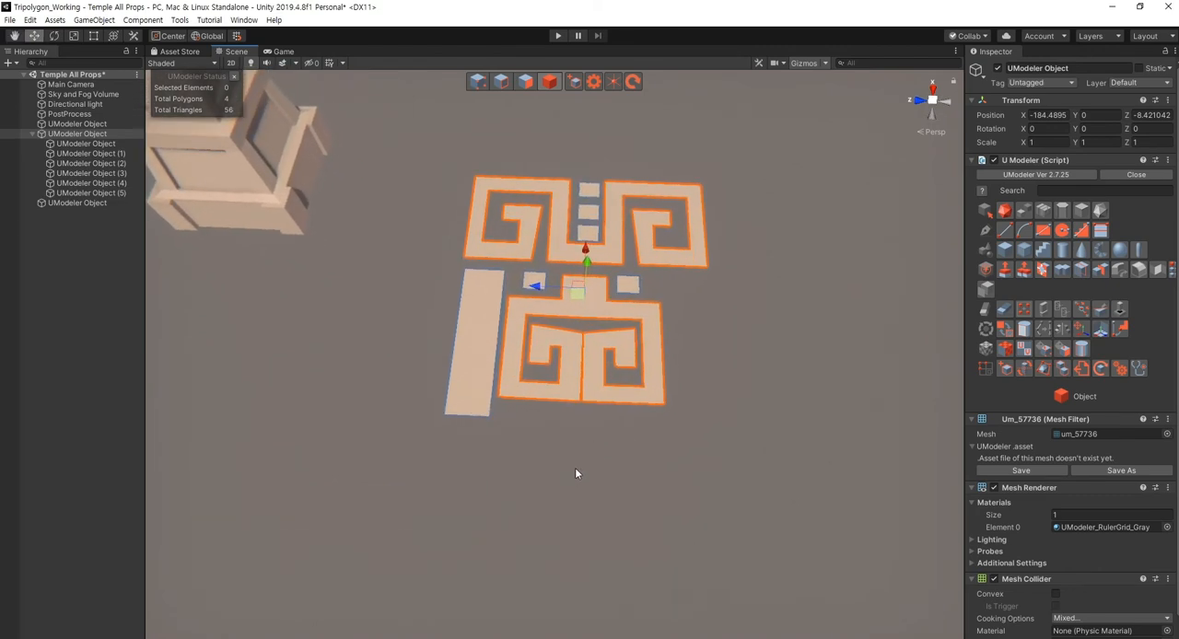
pyautogui.click(572, 476)
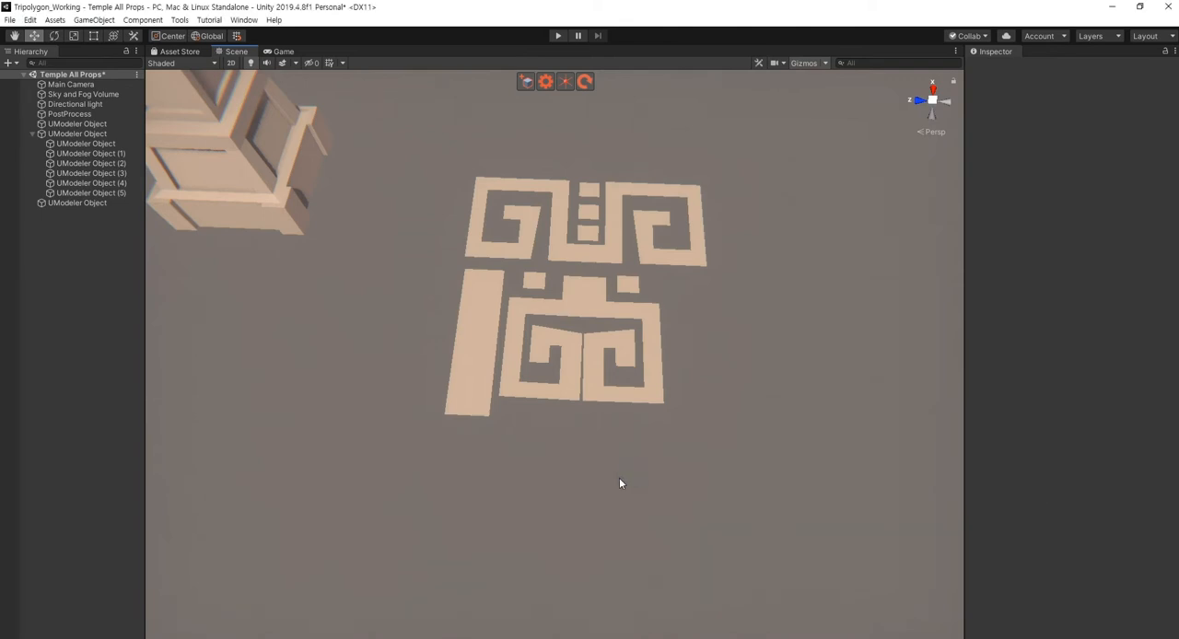
pyautogui.keyDown('alt'); pyautogui.moveTo(619, 478); pyautogui.dragTo(617, 461); pyautogui.keyUp('alt')
pyautogui.scroll(4, 618, 458)
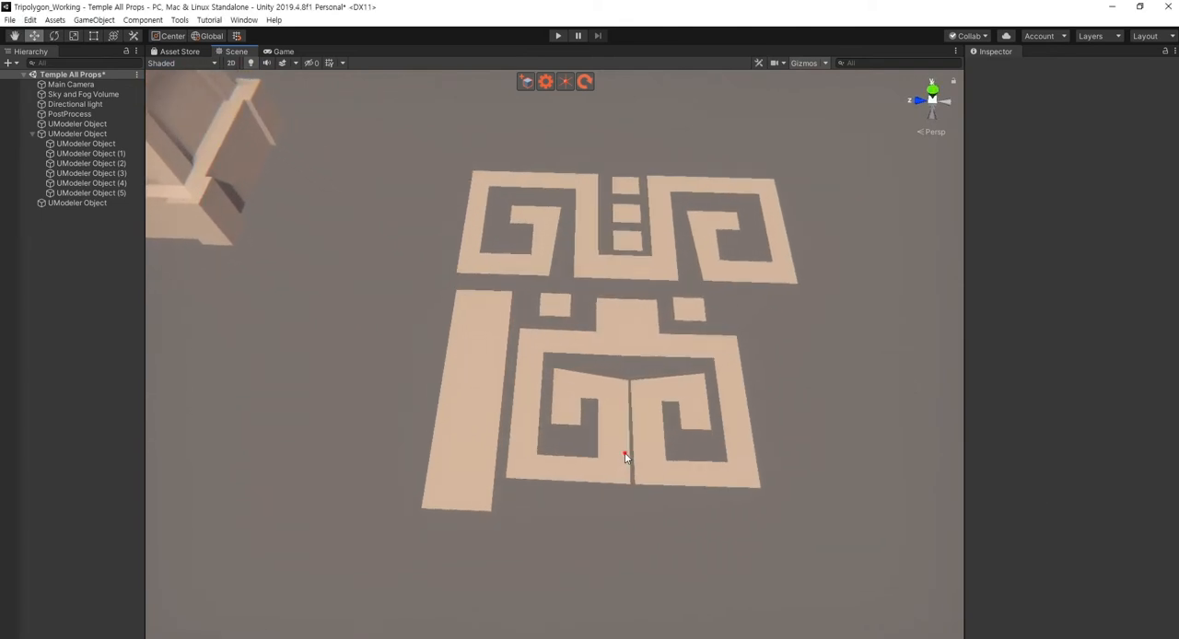
# - Combine the spiral polygons and all five small squares into one object, leaving out the long bar
pyautogui.click(625, 452)
pyautogui.keyDown('shift'); pyautogui.click(685, 306); pyautogui.keyUp('shift')
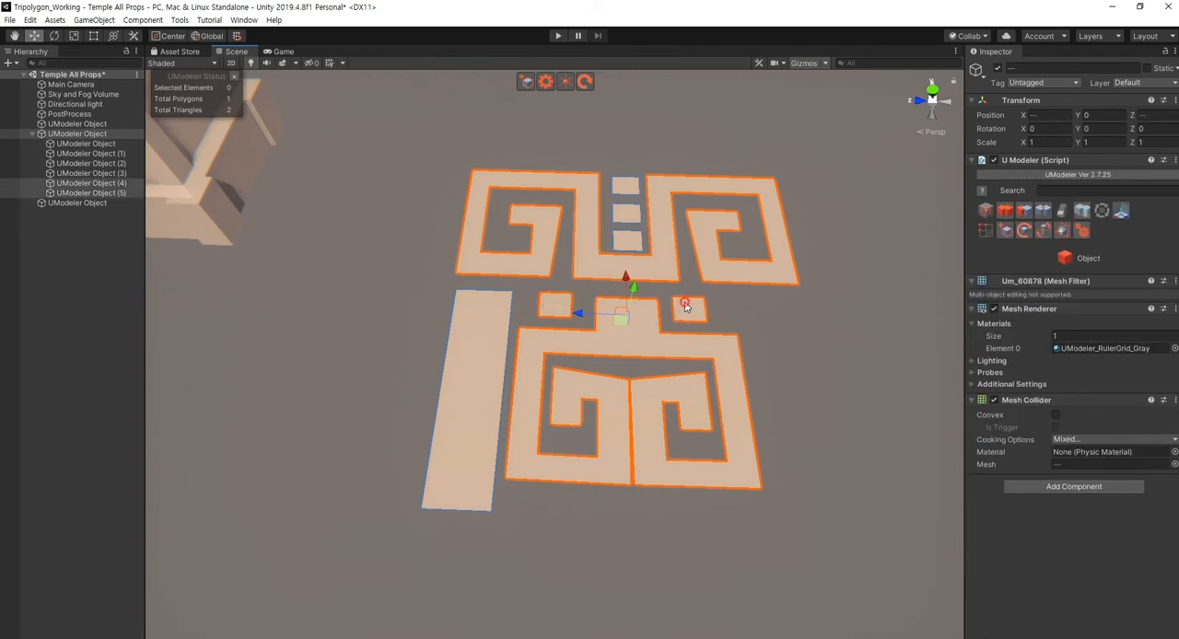
pyautogui.keyDown('shift'); pyautogui.click(618, 238); pyautogui.keyUp('shift')
pyautogui.keyDown('shift'); pyautogui.click(626, 215); pyautogui.keyUp('shift')
pyautogui.keyDown('shift'); pyautogui.click(626, 189); pyautogui.keyUp('shift')
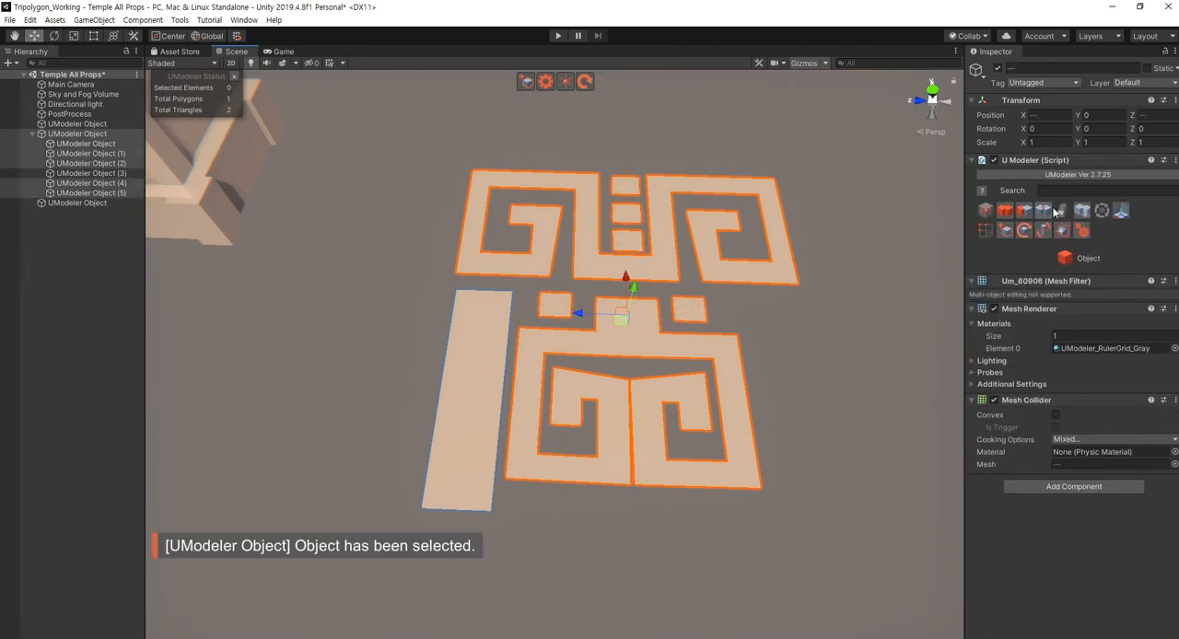
pyautogui.click(1082, 211)
pyautogui.click(809, 412)
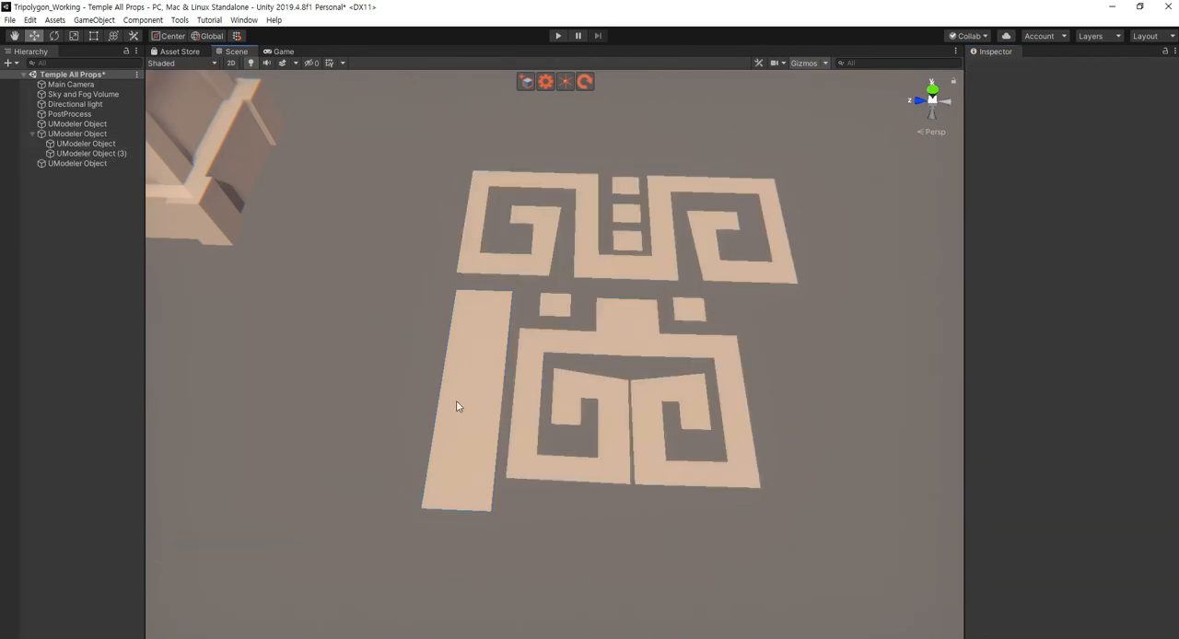
# - Combine the long bar with the merged spirals and squares into a single object
pyautogui.click(458, 406)
pyautogui.click(625, 428)
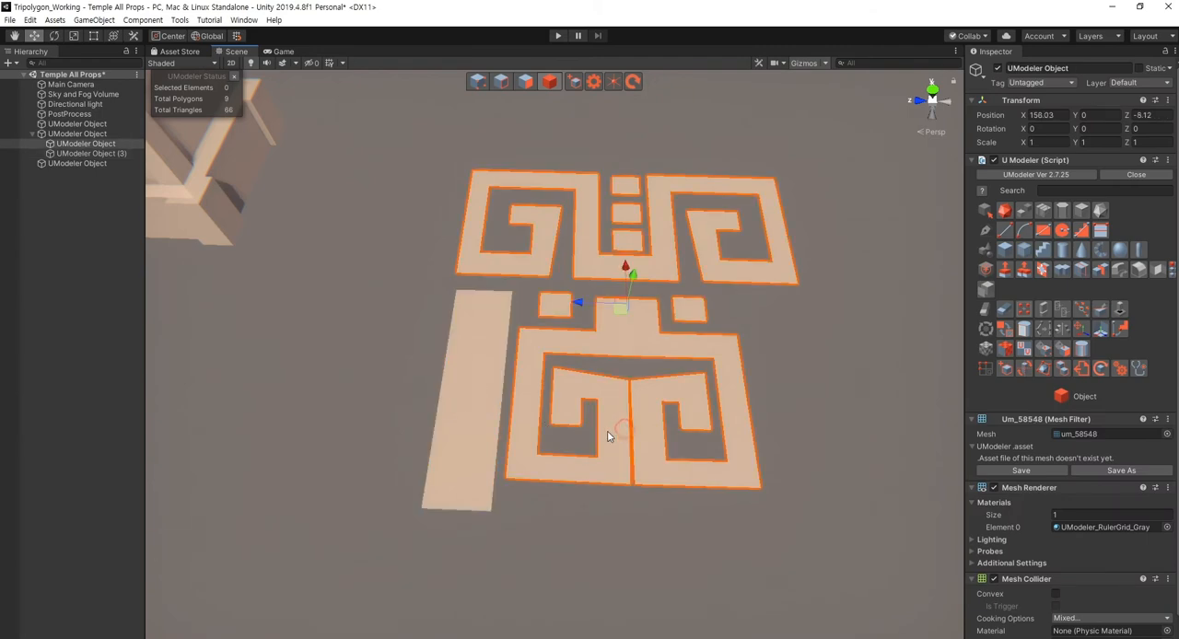
pyautogui.keyDown('shift'); pyautogui.click(479, 423); pyautogui.keyUp('shift')
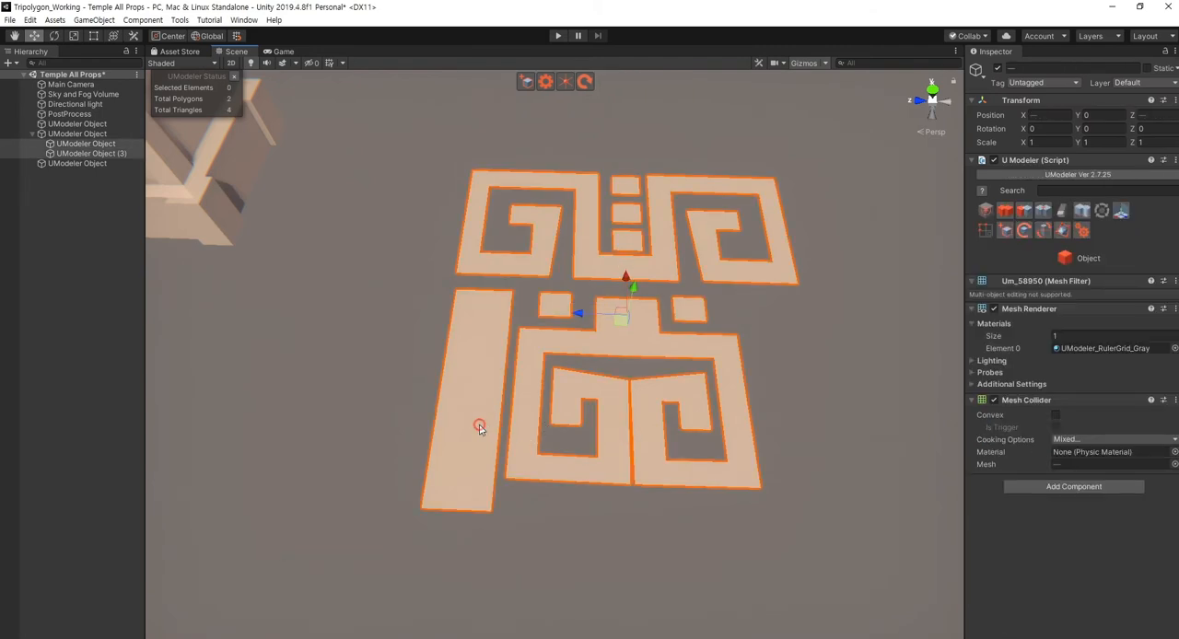
pyautogui.click(1091, 211)
pyautogui.click(828, 475)
# - Mirror the combined ornament along the Z axis about a vertex on its centre line, with Invert off and the boundary set to Remain
pyautogui.click(611, 421)
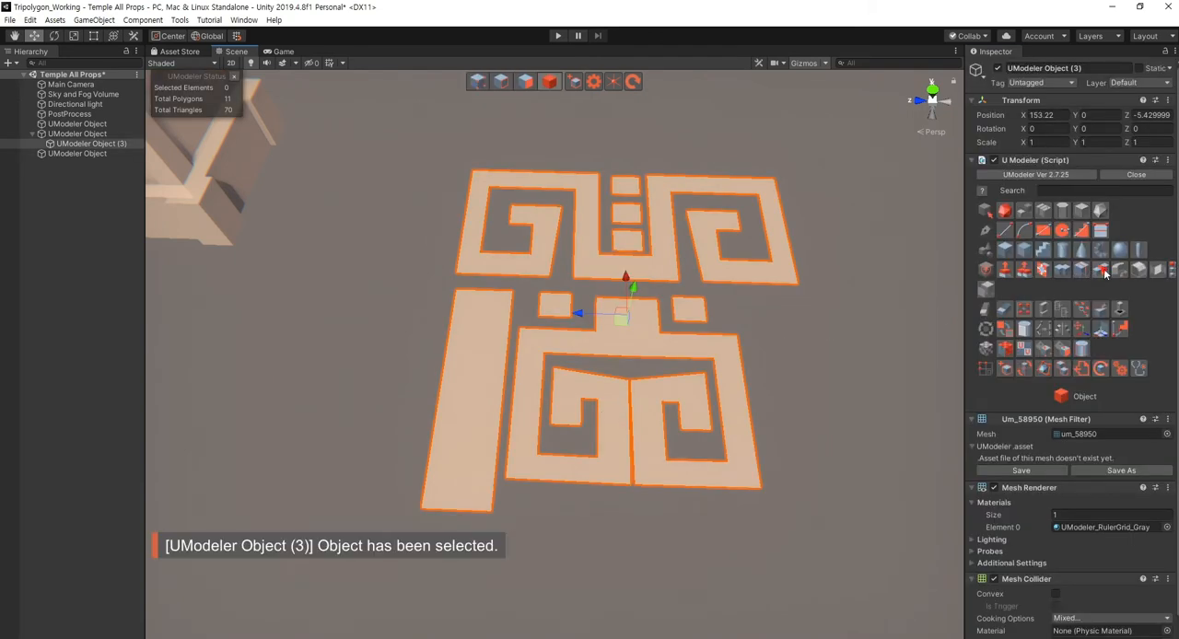
pyautogui.click(1101, 270)
pyautogui.click(630, 358)
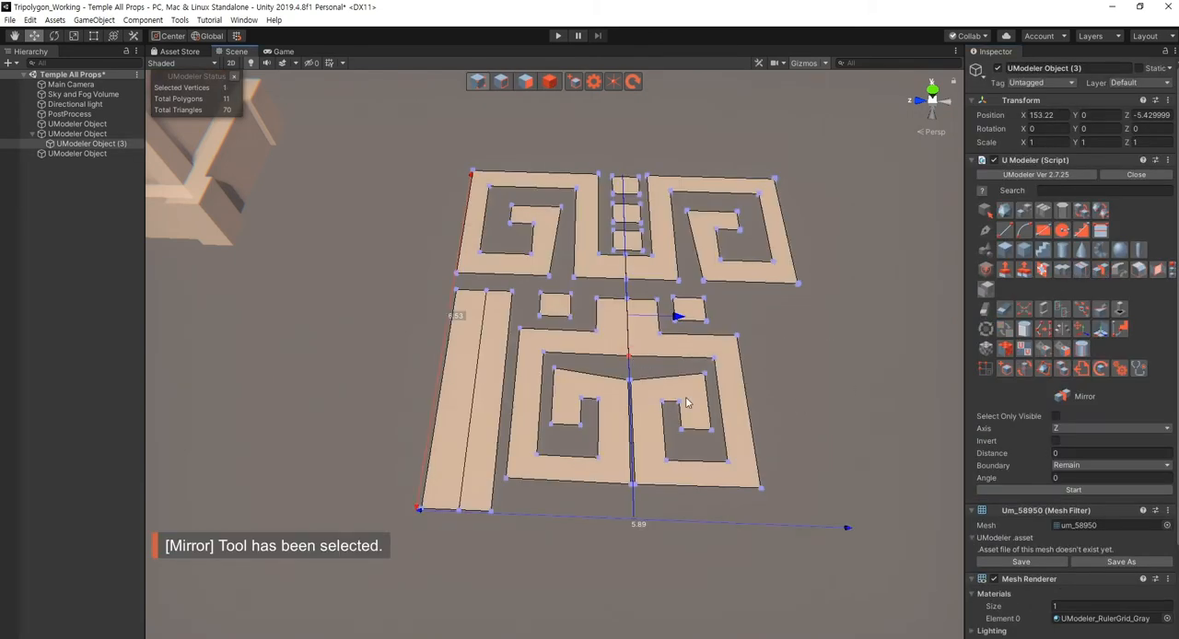
pyautogui.click(1059, 491)
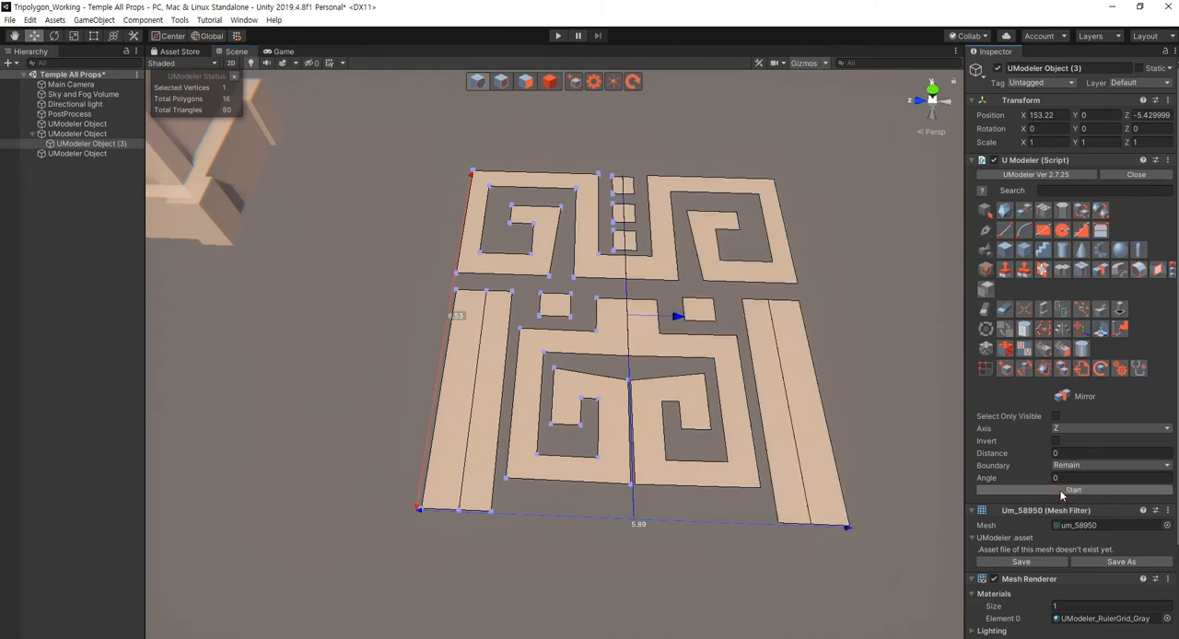
pyautogui.press('Escape')
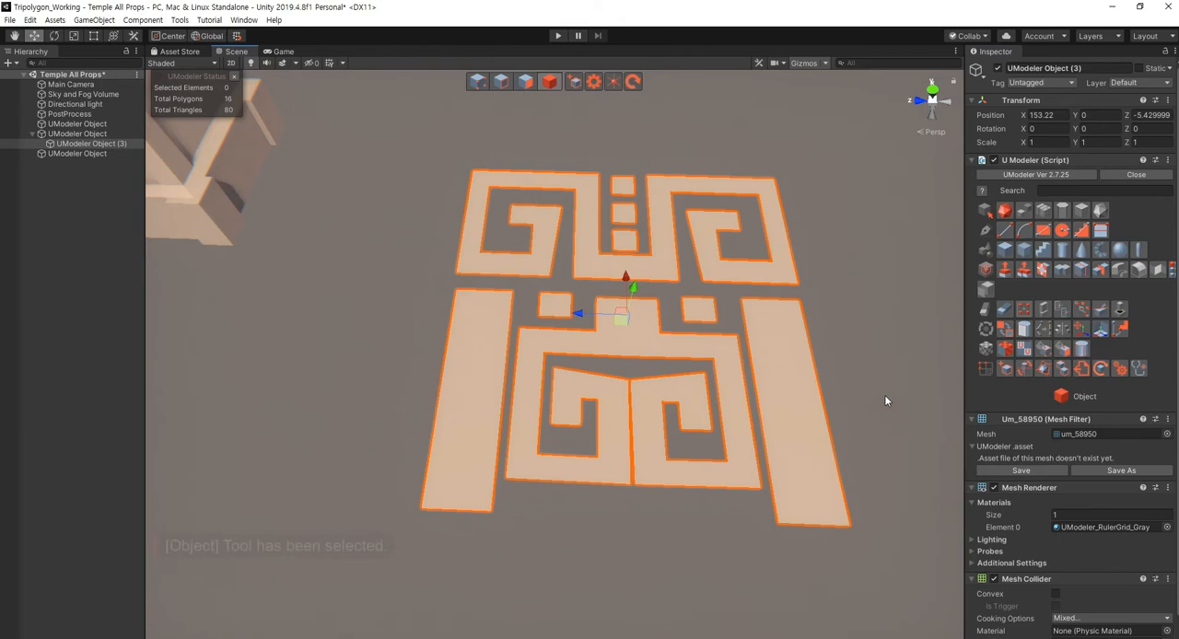
# - Examine the mirrored ornament with its two side bars from several angles and check its individual polygons
pyautogui.click(885, 400)
pyautogui.press('s')
pyautogui.moveTo(651, 463); pyautogui.dragTo(571, 424, button='right')
pyautogui.press('q')
pyautogui.press('w')
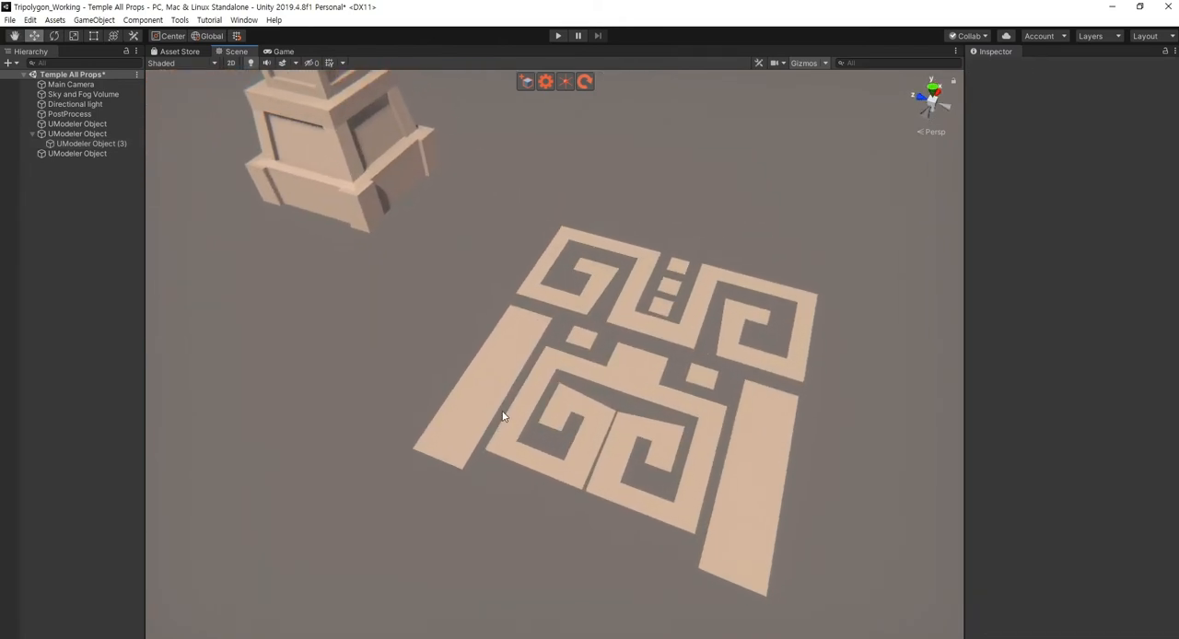
pyautogui.click(479, 404)
pyautogui.press('a')
pyautogui.moveTo(420, 450); pyautogui.dragTo(528, 452, button='right')
pyautogui.press('w')
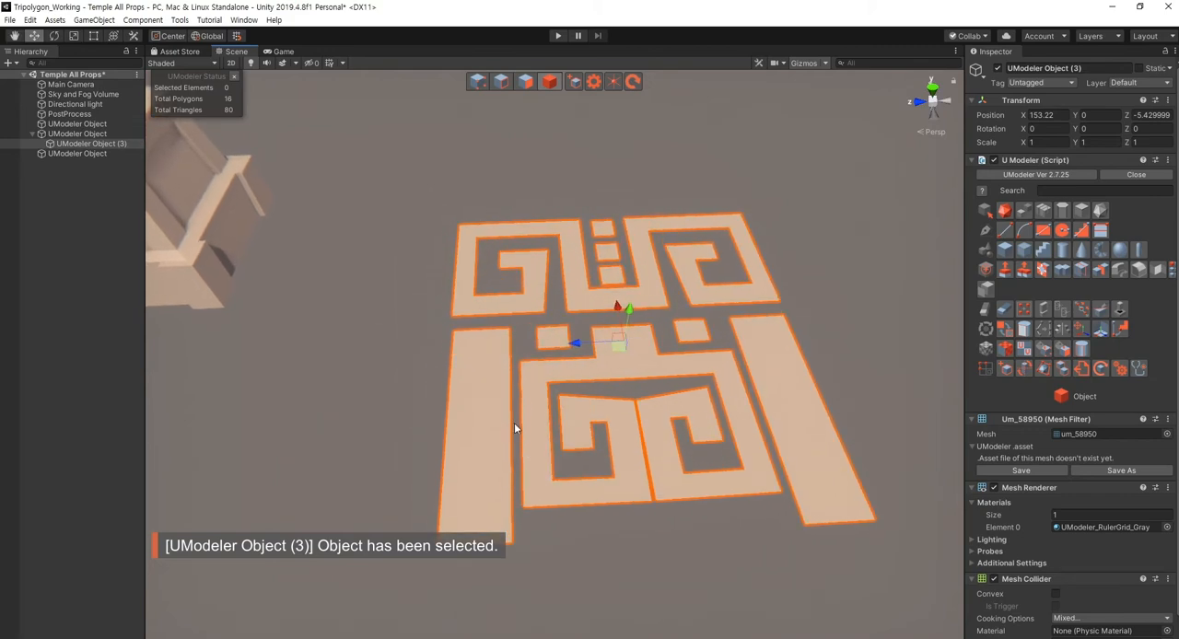
pyautogui.hotkey('shift', '3')
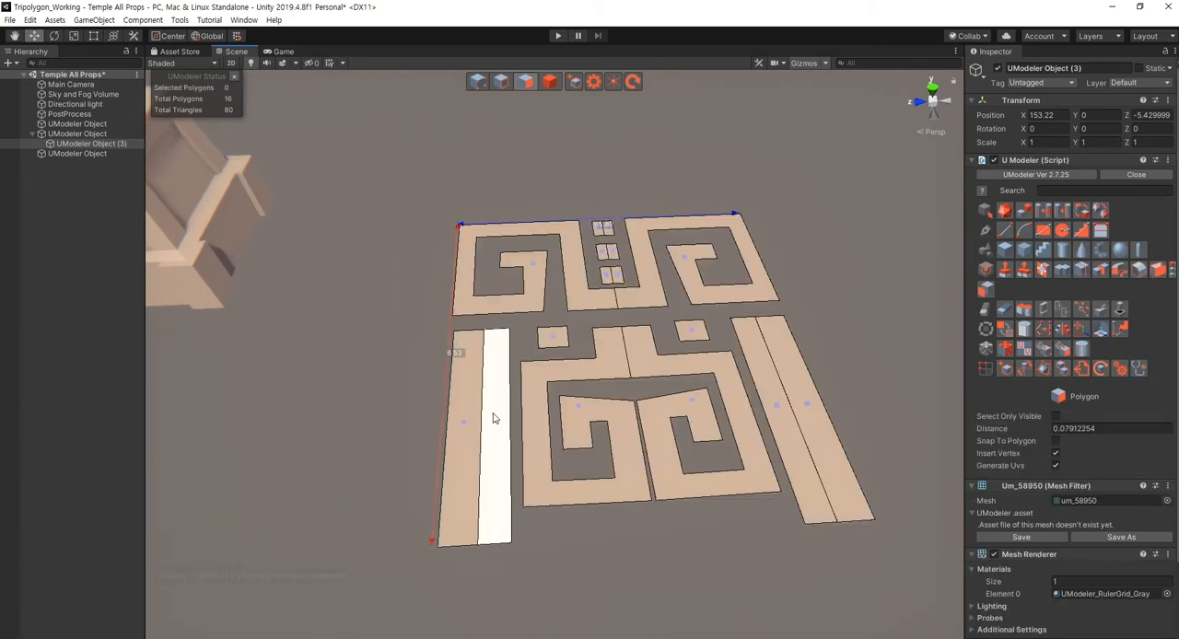
pyautogui.scroll(-5, 497, 419)
pyautogui.press('Escape')
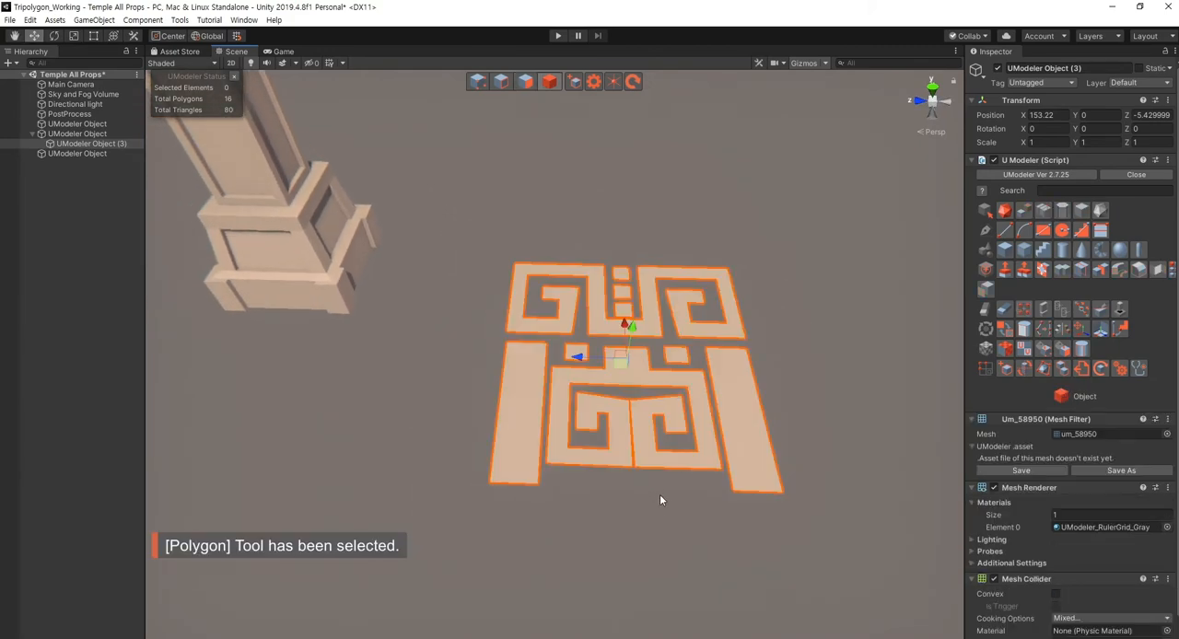
# - Stand the whole ornament upright by setting its Z rotation to 90
pyautogui.click(659, 494)
pyautogui.moveTo(660, 495); pyautogui.dragTo(654, 416, button='right')
pyautogui.press('s')
pyautogui.press('a')
pyautogui.click(637, 407)
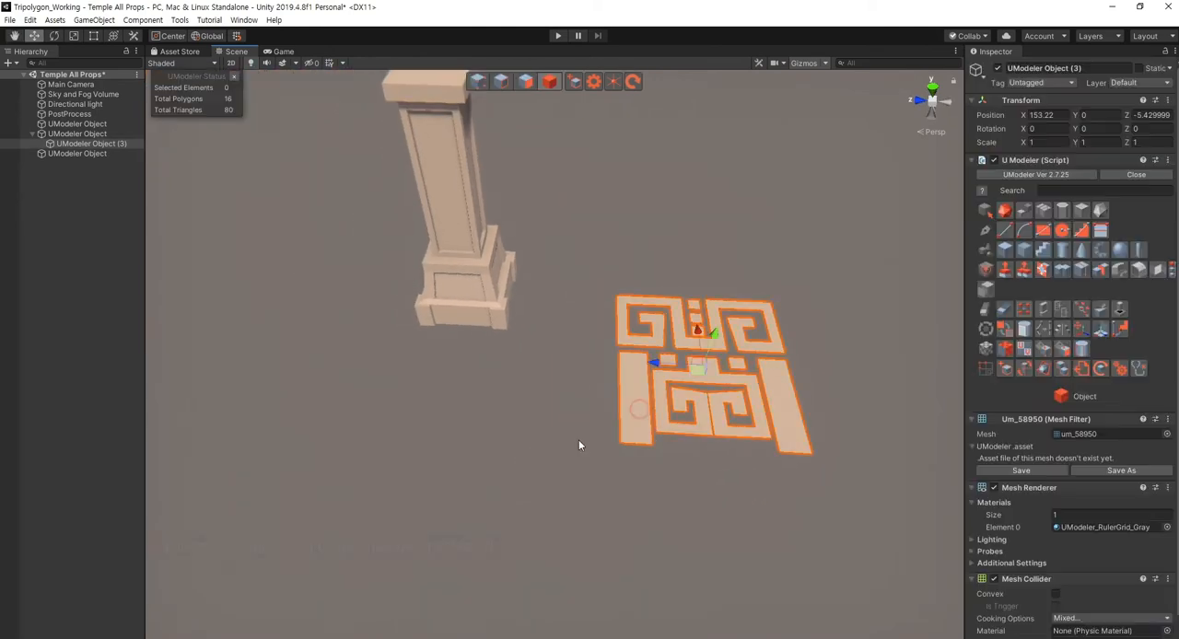
pyautogui.press('w')
pyautogui.moveTo(578, 440); pyautogui.dragTo(613, 403, button='right')
pyautogui.press('e')
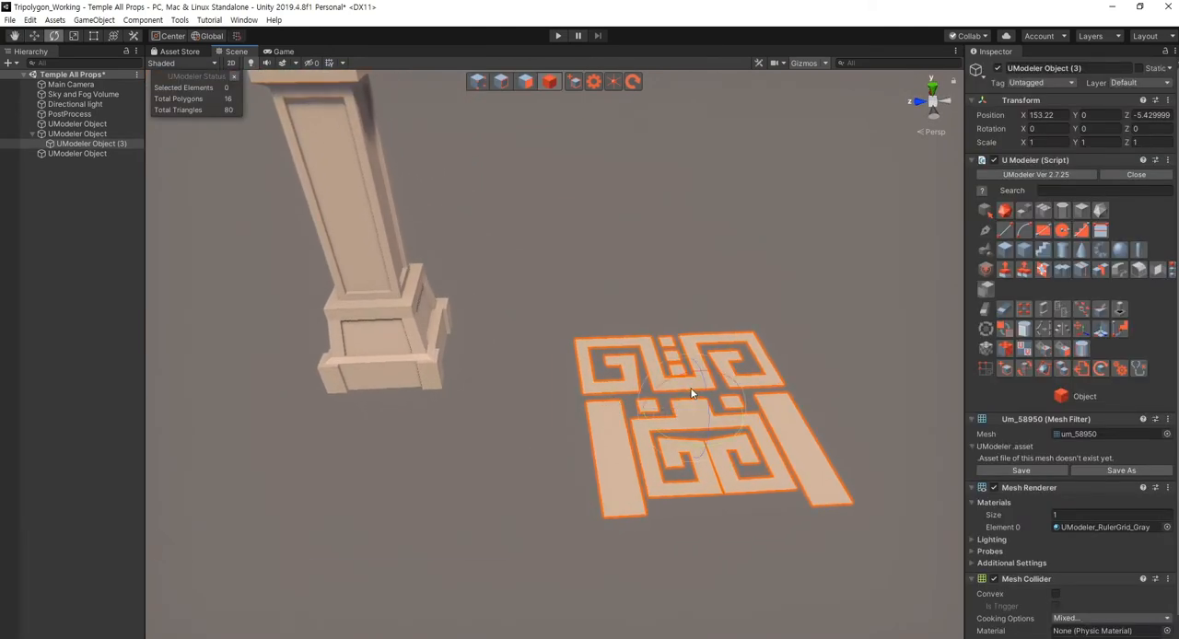
pyautogui.moveTo(710, 391); pyautogui.dragTo(724, 503)
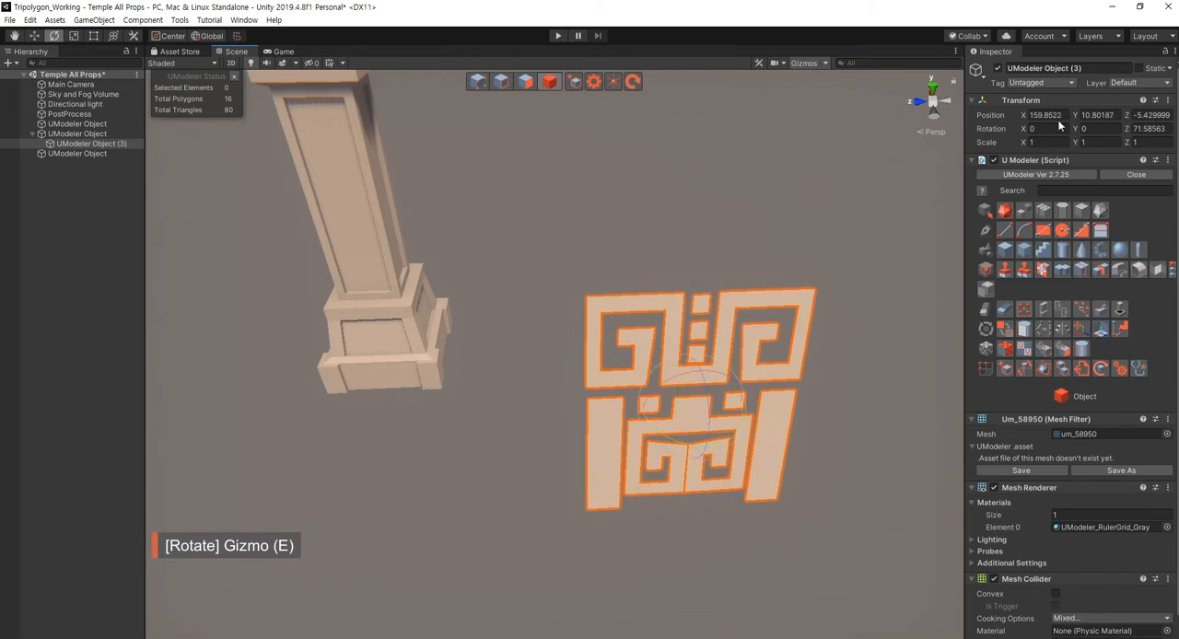
pyautogui.write('90')
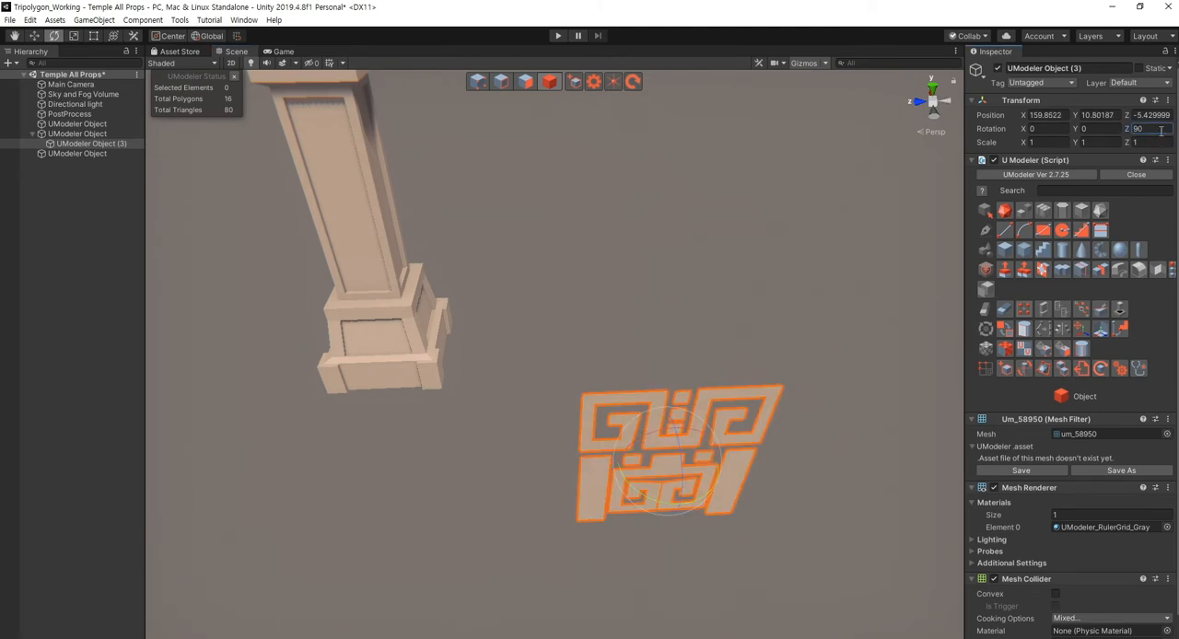
# - Move the upright ornament to the front of the column and scale it down uniformly to about 0.5
pyautogui.press('w')
pyautogui.keyDown('alt'); pyautogui.moveTo(470, 293); pyautogui.dragTo(432, 403); pyautogui.keyUp('alt')
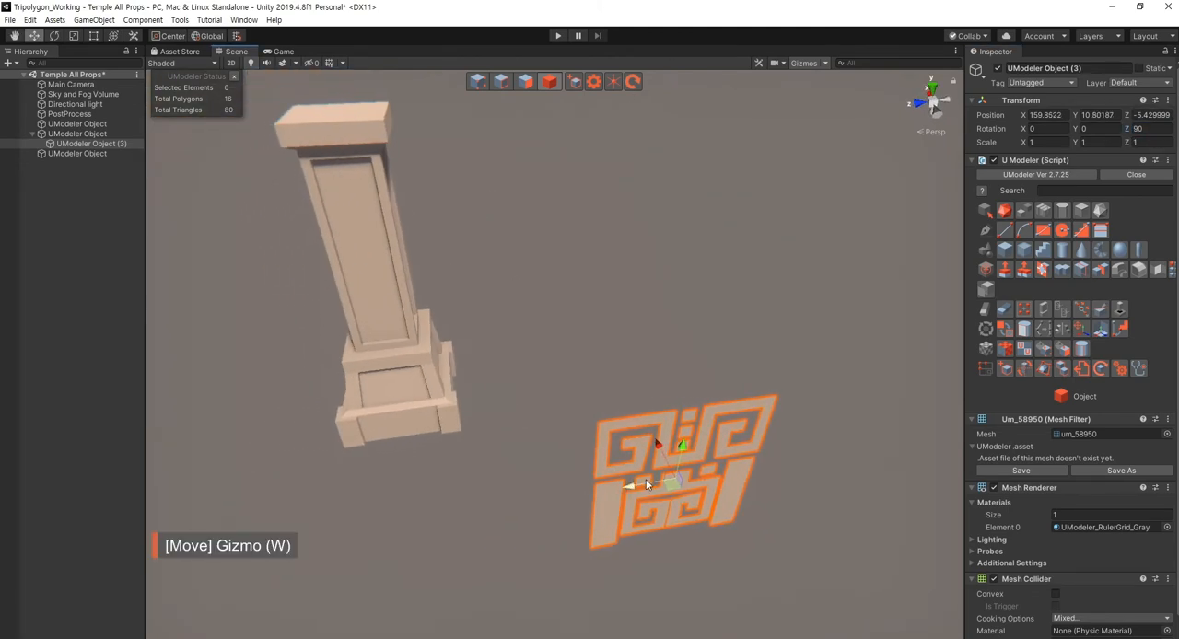
pyautogui.moveTo(673, 487); pyautogui.dragTo(371, 299)
pyautogui.keyDown('alt'); pyautogui.moveTo(582, 342); pyautogui.dragTo(530, 367); pyautogui.keyUp('alt')
pyautogui.press('r')
pyautogui.moveTo(665, 390); pyautogui.dragTo(627, 442)
pyautogui.press('w')
pyautogui.press('f')
# - Scale the ornament down uniformly to about 0.18 and raise it to the upper end of the column's front panel
pyautogui.keyDown('alt'); pyautogui.moveTo(558, 467); pyautogui.dragTo(680, 328); pyautogui.keyUp('alt')
pyautogui.press('r')
pyautogui.press('w')
pyautogui.scroll(-4, 630, 462)
pyautogui.hotkey('ctrl', 'z')
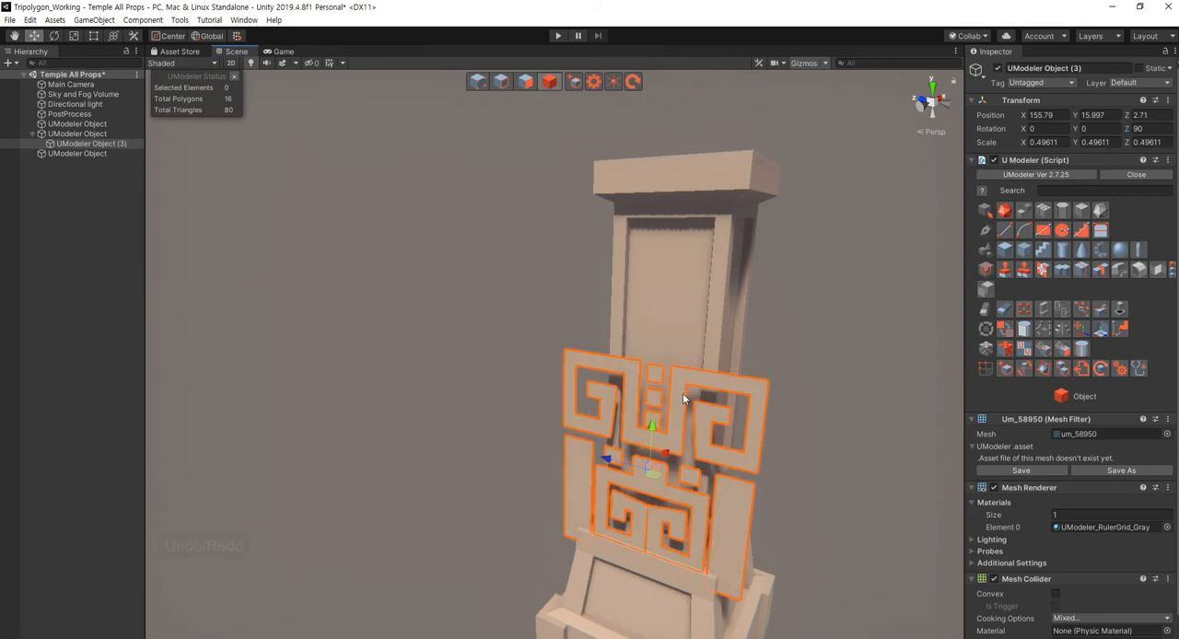
pyautogui.hotkey('ctrl', 'z')
pyautogui.press('r')
pyautogui.moveTo(650, 464); pyautogui.dragTo(656, 516)
pyautogui.press('w')
pyautogui.moveTo(659, 416); pyautogui.dragTo(671, 221)
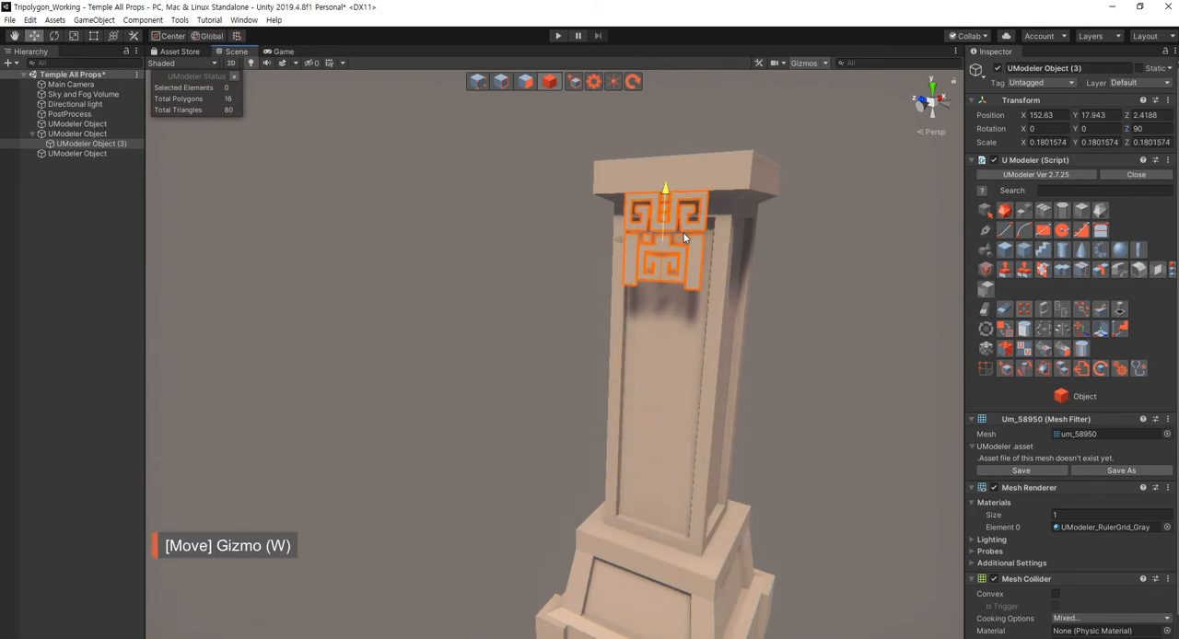
# - Fit the ornament into the upper part of the column's recessed front panel, at about X 152.97, Y 17.56, Z 2.45
pyautogui.scroll(3, 764, 293)
pyautogui.moveTo(765, 289); pyautogui.dragTo(582, 308, button='right')
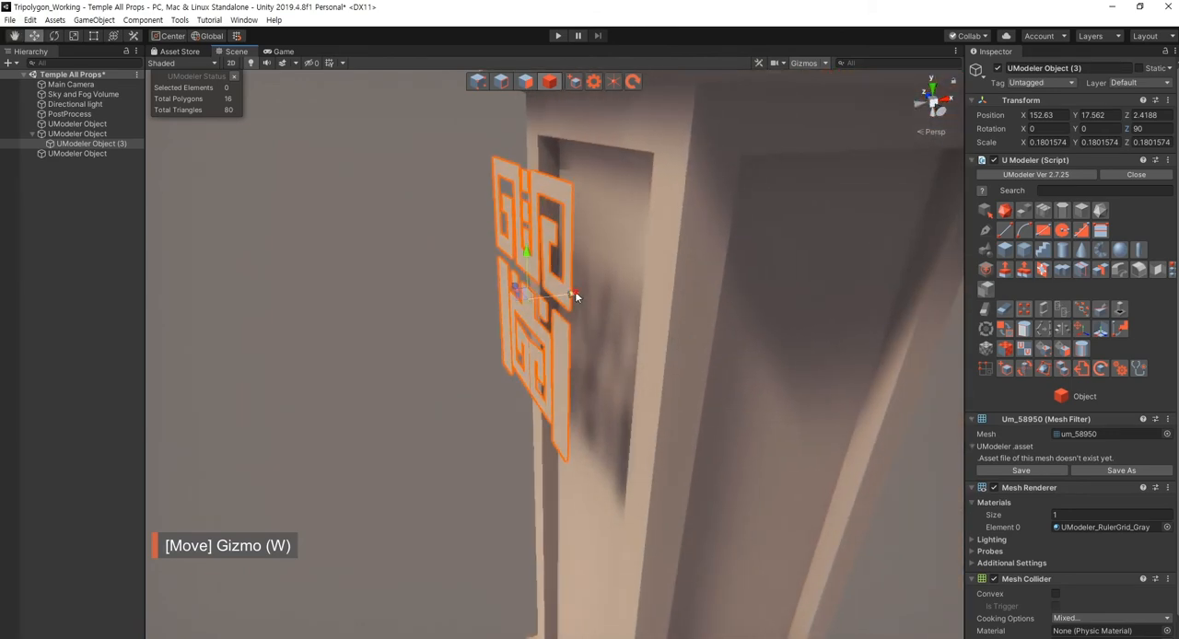
pyautogui.moveTo(575, 291); pyautogui.dragTo(630, 286)
pyautogui.moveTo(539, 383); pyautogui.dragTo(676, 355, button='right')
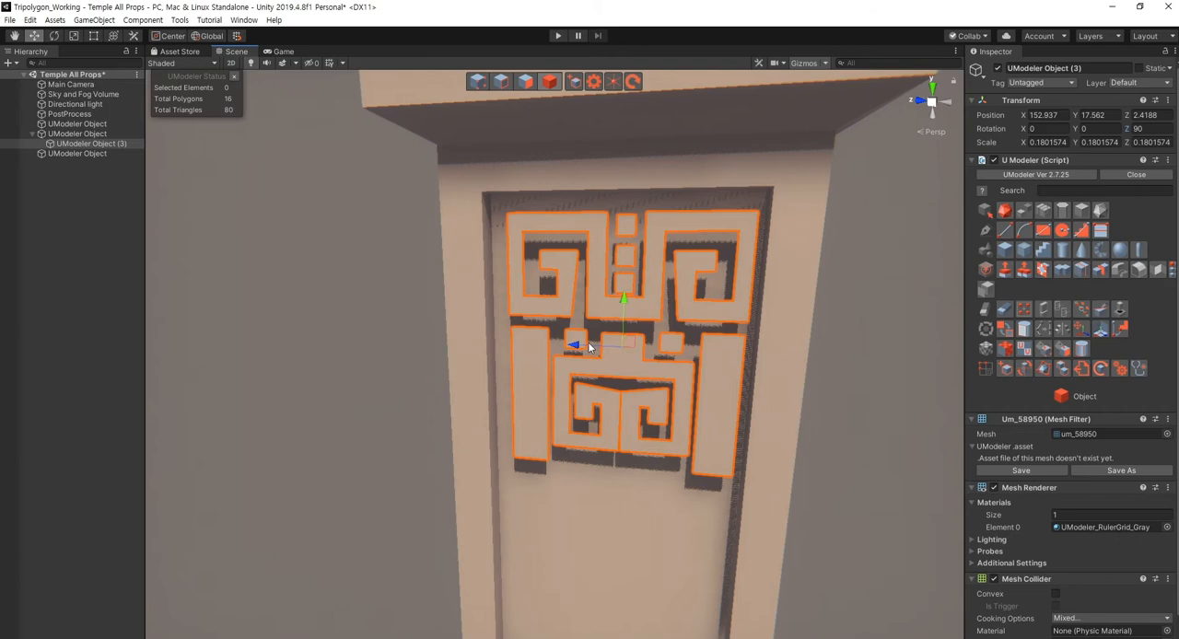
pyautogui.moveTo(579, 353); pyautogui.dragTo(572, 349)
pyautogui.moveTo(650, 439); pyautogui.dragTo(553, 358, button='right')
pyautogui.moveTo(553, 357); pyautogui.dragTo(525, 357)
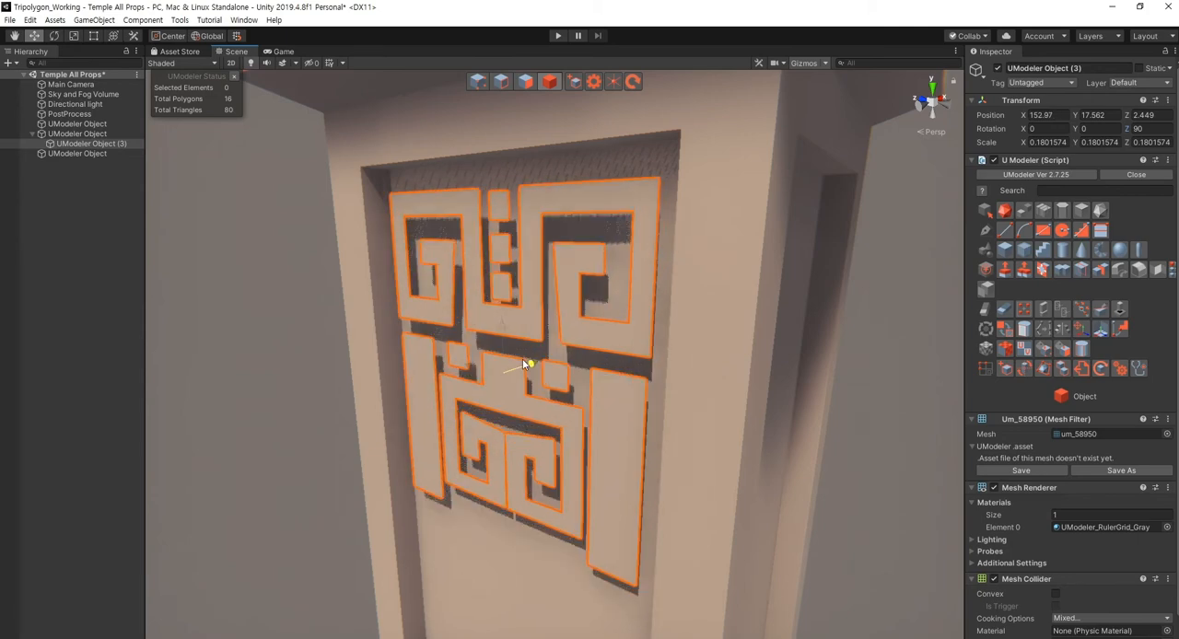
# - Inspect the ornament's fit and its gap to the recessed panel from several angles
pyautogui.moveTo(522, 358); pyautogui.dragTo(530, 543, button='right')
pyautogui.press('s')
pyautogui.click(777, 409)
pyautogui.moveTo(503, 429); pyautogui.dragTo(581, 390, button='right')
pyautogui.press('w')
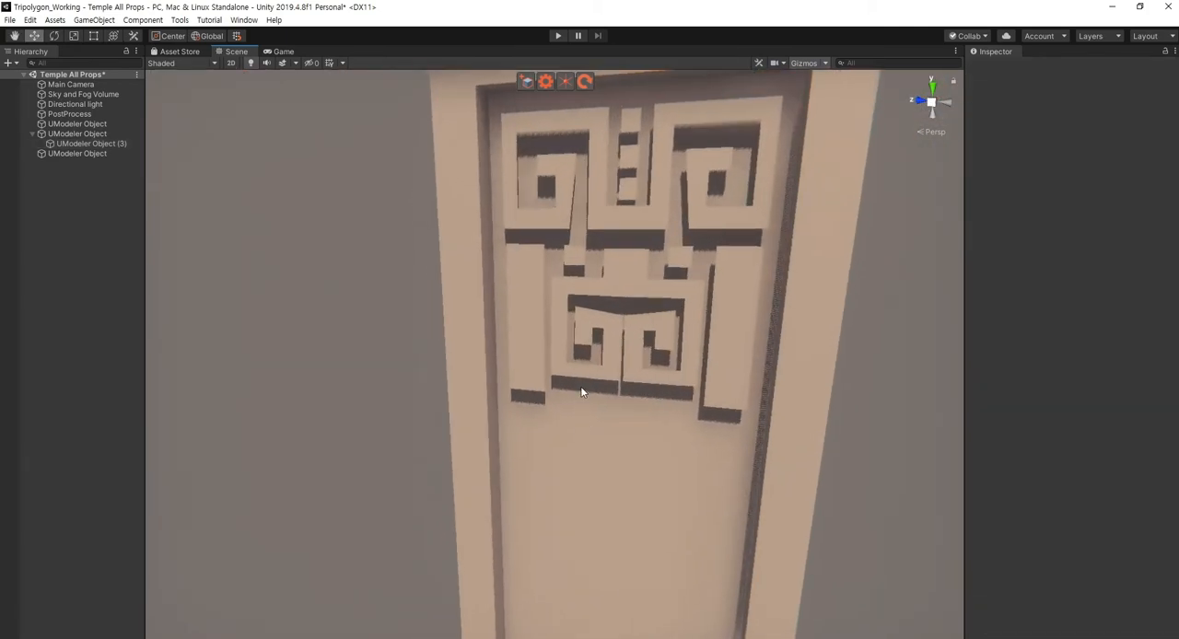
pyautogui.click(600, 381)
pyautogui.keyDown('alt'); pyautogui.moveTo(573, 417); pyautogui.dragTo(653, 462); pyautogui.keyUp('alt')
pyautogui.press('w')
pyautogui.moveTo(653, 461); pyautogui.dragTo(575, 504, button='right')
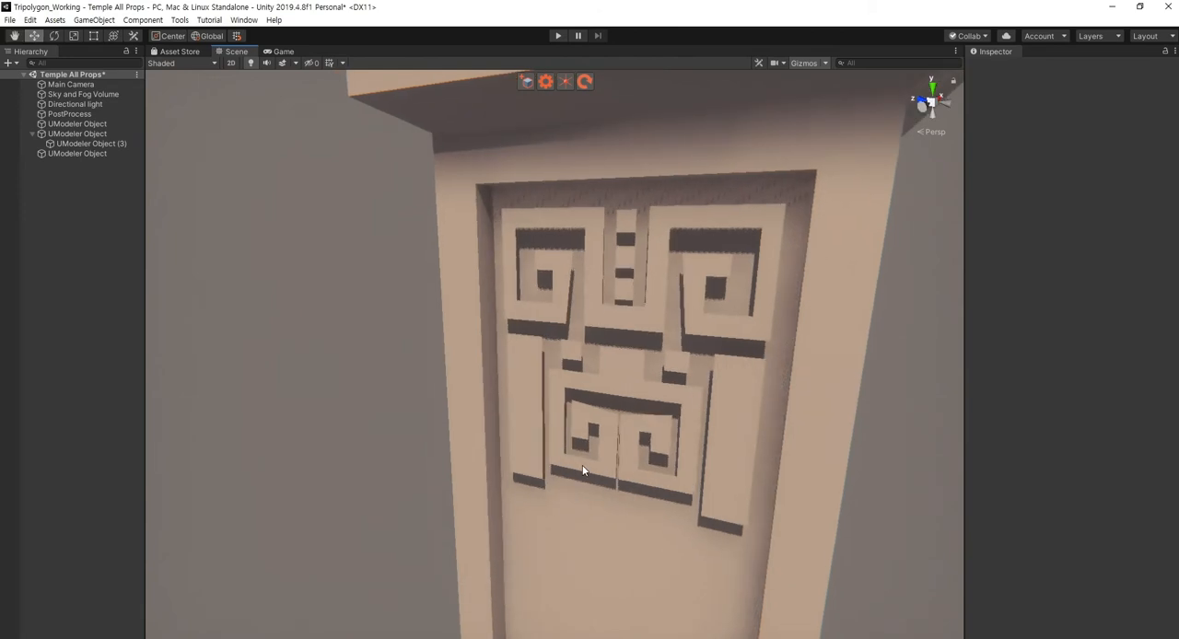
# - Duplicate the eight polygons that form the ornament's upper spirals and the column of small squares between them
pyautogui.click(519, 487)
pyautogui.scroll(-4, 521, 486)
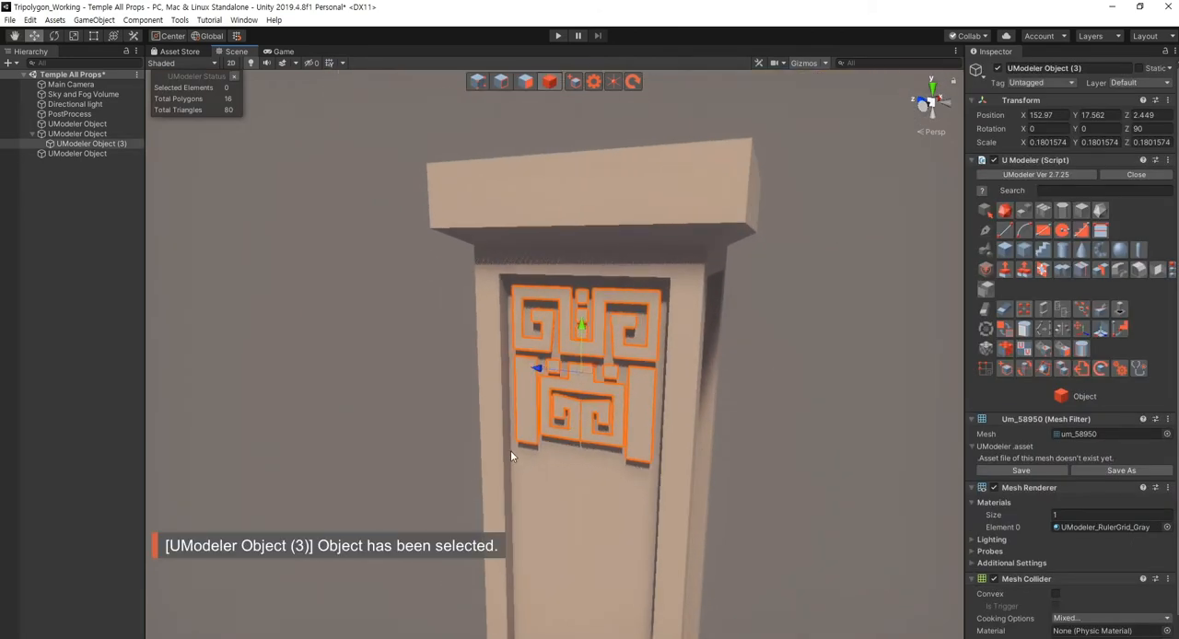
pyautogui.moveTo(512, 456); pyautogui.dragTo(628, 371, button='right')
pyautogui.press('w')
pyautogui.press('3')
pyautogui.moveTo(572, 289); pyautogui.dragTo(843, 393)
pyautogui.moveTo(843, 393); pyautogui.dragTo(721, 424, button='right')
pyautogui.click(985, 289)
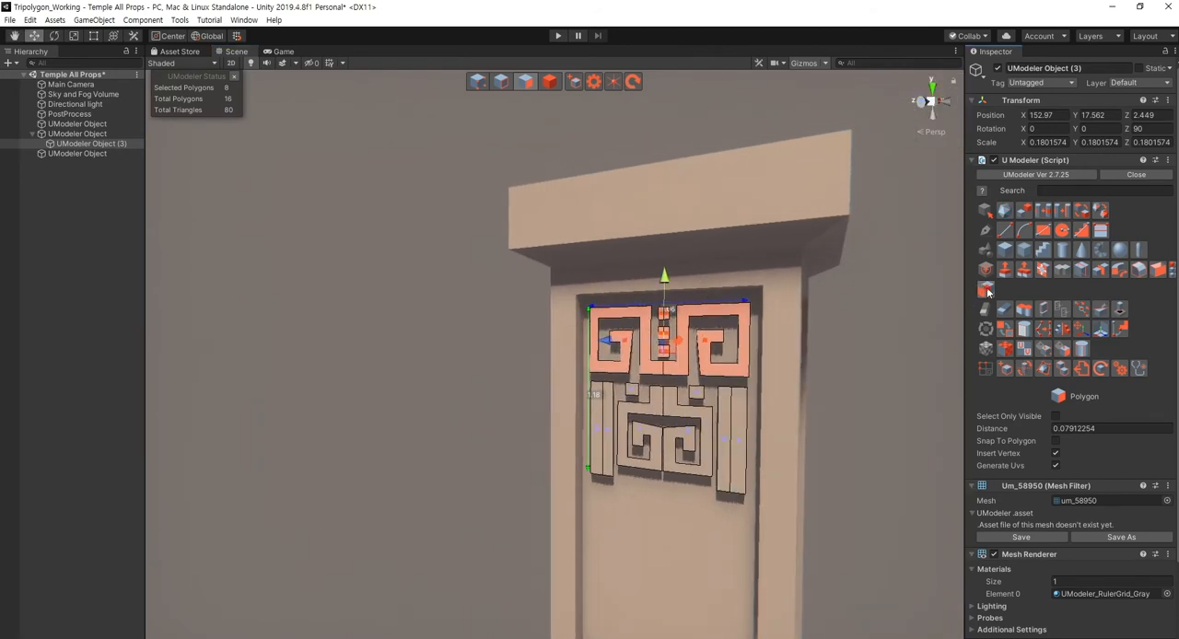
# - Move the duplicated spirals and squares down to the lower end of the column's recessed front panel
pyautogui.keyDown('alt'); pyautogui.moveTo(691, 379); pyautogui.dragTo(664, 388); pyautogui.keyUp('alt')
pyautogui.scroll(-4, 707, 258)
pyautogui.moveTo(700, 259); pyautogui.dragTo(739, 621)
pyautogui.moveTo(720, 398); pyautogui.dragTo(686, 168, button='middle')
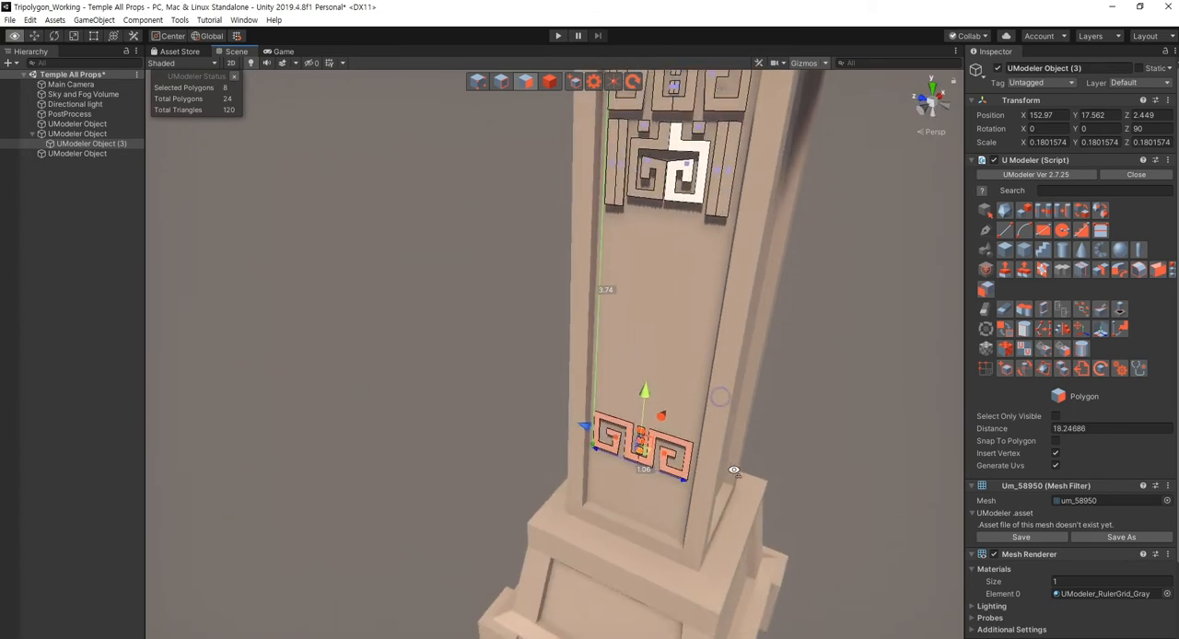
pyautogui.keyDown('alt'); pyautogui.moveTo(686, 313); pyautogui.dragTo(700, 387); pyautogui.keyUp('alt')
pyautogui.moveTo(649, 304); pyautogui.dragTo(657, 392)
pyautogui.click(872, 391)
# - Examine the upper and lower ornaments on the column's front panel from close up, far away and several angles
pyautogui.moveTo(708, 217); pyautogui.dragTo(703, 393, button='middle')
pyautogui.keyDown('alt'); pyautogui.moveTo(703, 392); pyautogui.dragTo(744, 351); pyautogui.keyUp('alt')
pyautogui.scroll(3, 709, 393)
pyautogui.moveTo(709, 394); pyautogui.dragTo(700, 399, button='right')
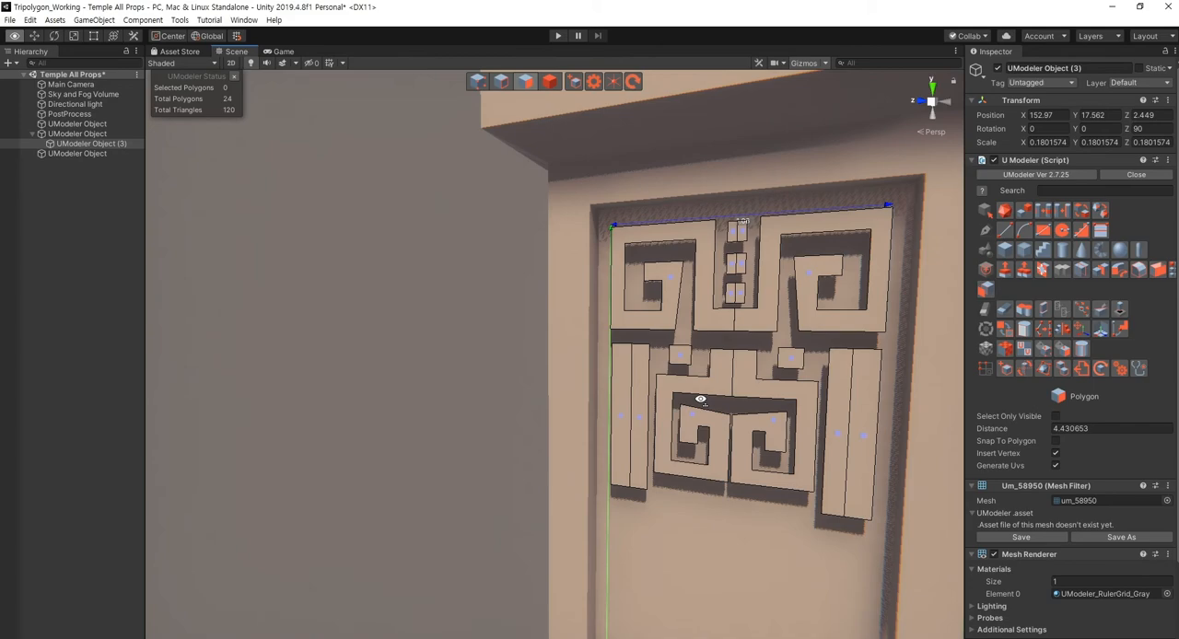
pyautogui.scroll(-10, 701, 400)
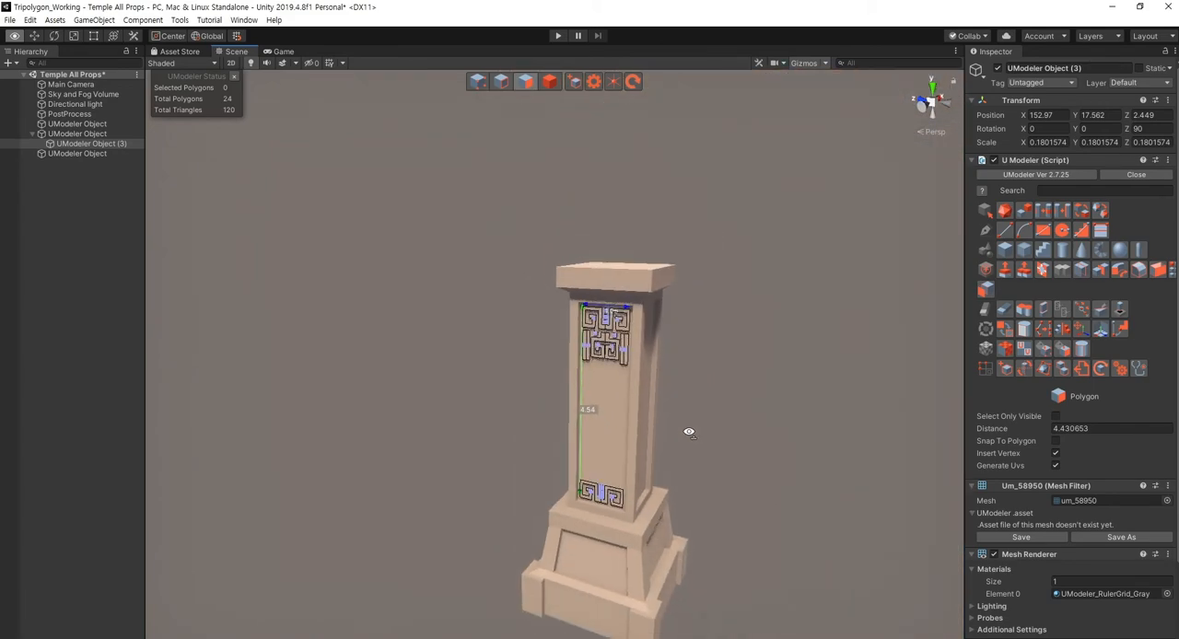
pyautogui.press('w')
pyautogui.moveTo(688, 432); pyautogui.dragTo(690, 432, button='right')
pyautogui.press('s')
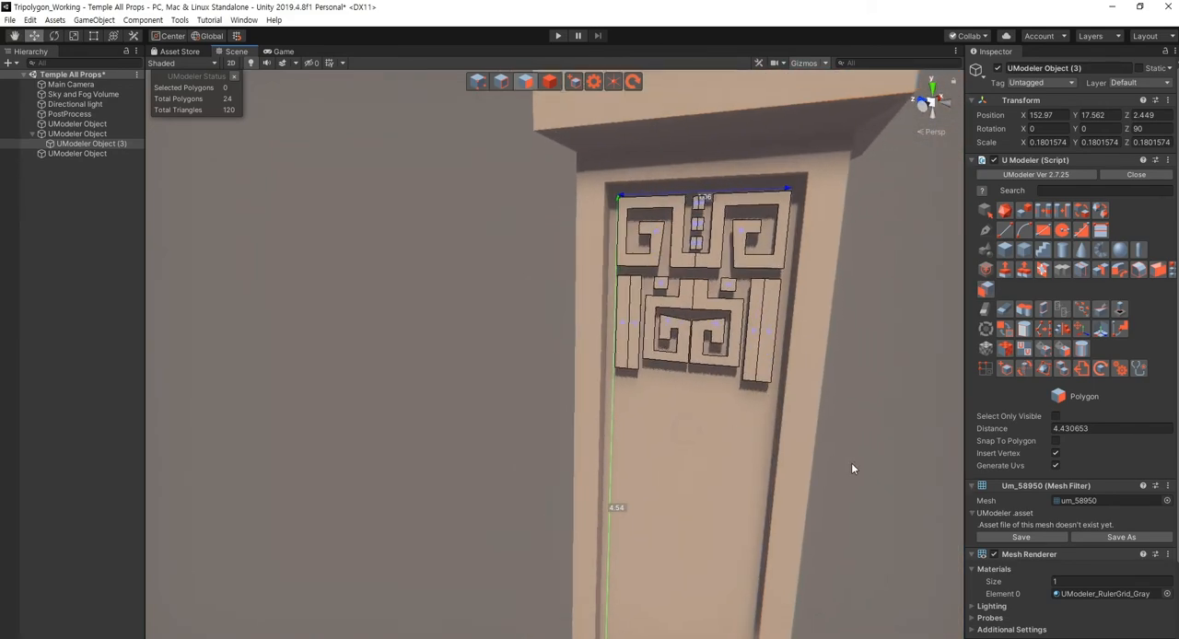
pyautogui.click(902, 488)
pyautogui.moveTo(842, 466); pyautogui.dragTo(794, 481, button='right')
pyautogui.press('s')
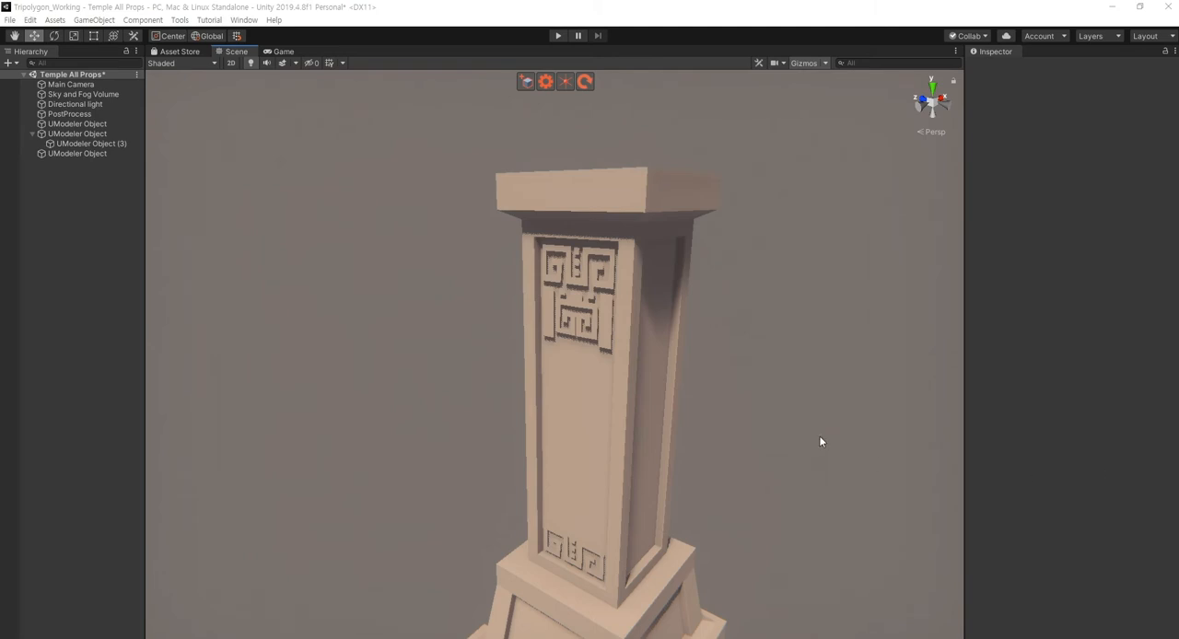
pyautogui.click(833, 456)
pyautogui.press('a')
pyautogui.moveTo(689, 443); pyautogui.dragTo(746, 432, button='right')
pyautogui.press('w')
pyautogui.press('q')
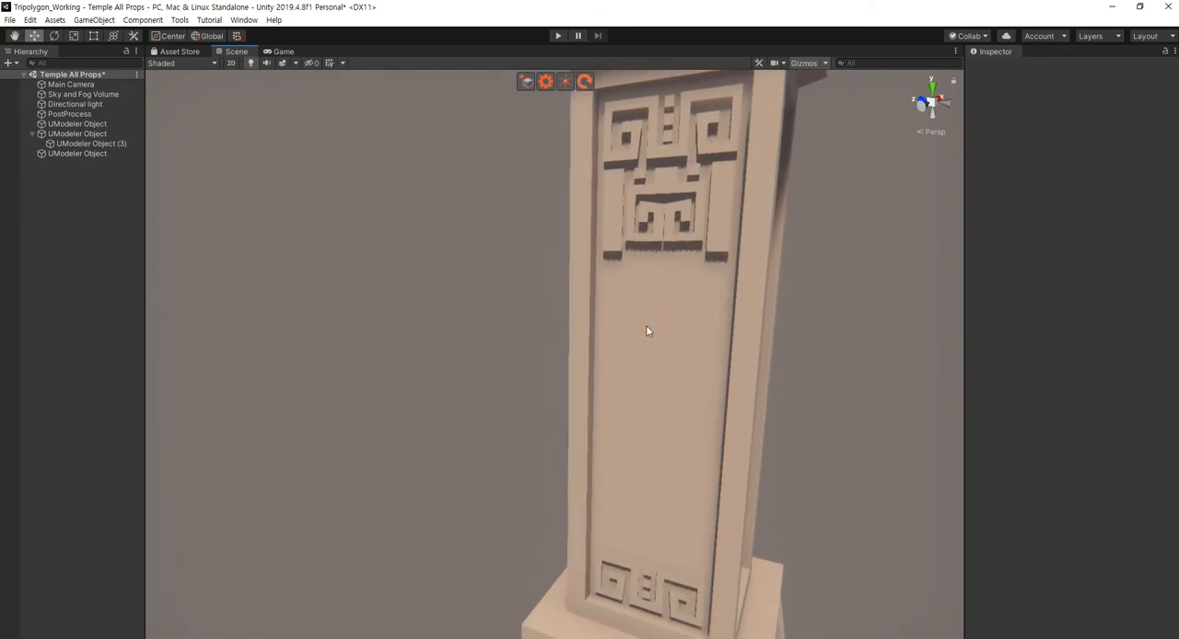
pyautogui.moveTo(647, 330); pyautogui.dragTo(681, 329, button='right')
pyautogui.press('e')
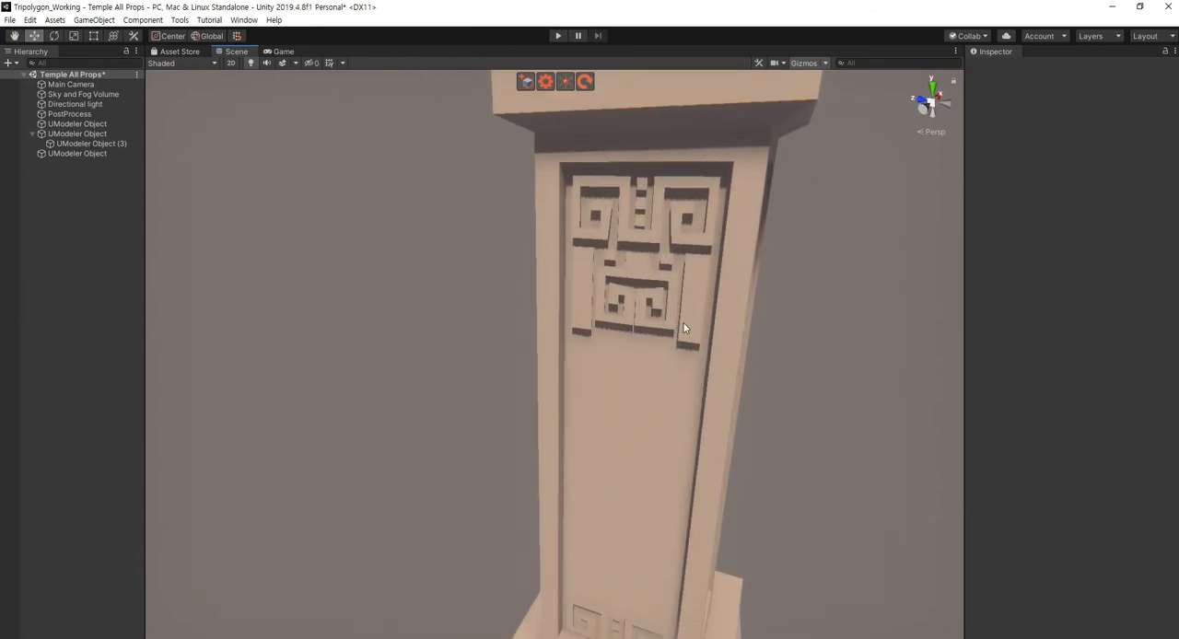
# - Duplicate the two polygons of the ornament's right-hand vertical bar
pyautogui.click(687, 374)
pyautogui.hotkey('shift', '3')
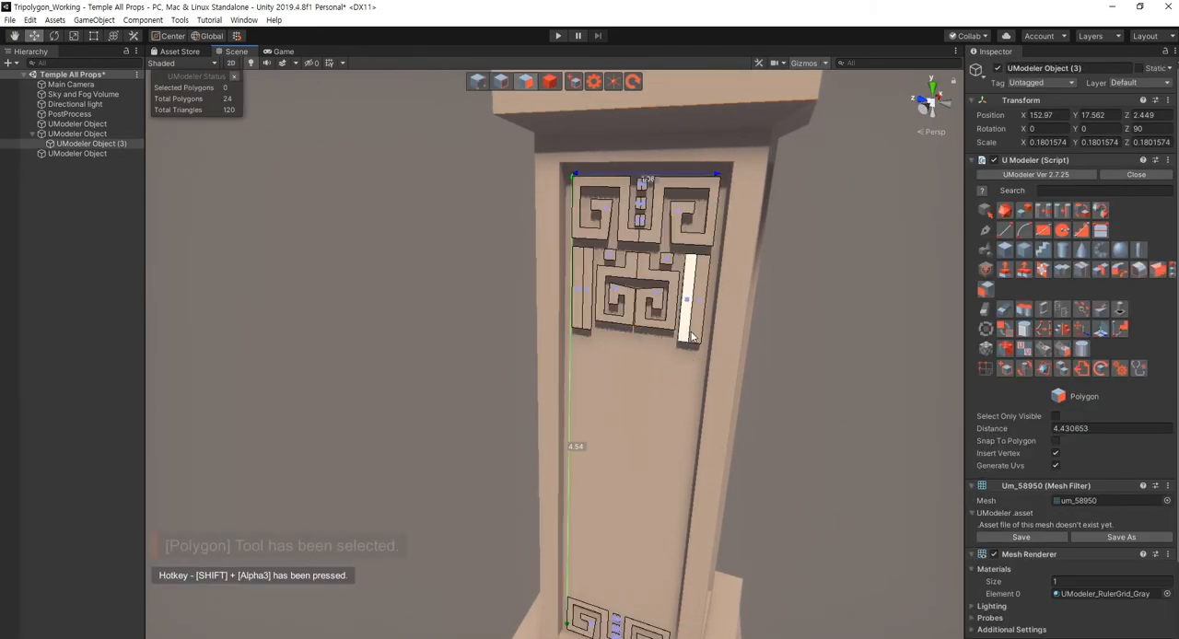
pyautogui.moveTo(654, 399); pyautogui.dragTo(679, 385, button='right')
pyautogui.press('w')
pyautogui.click(702, 231)
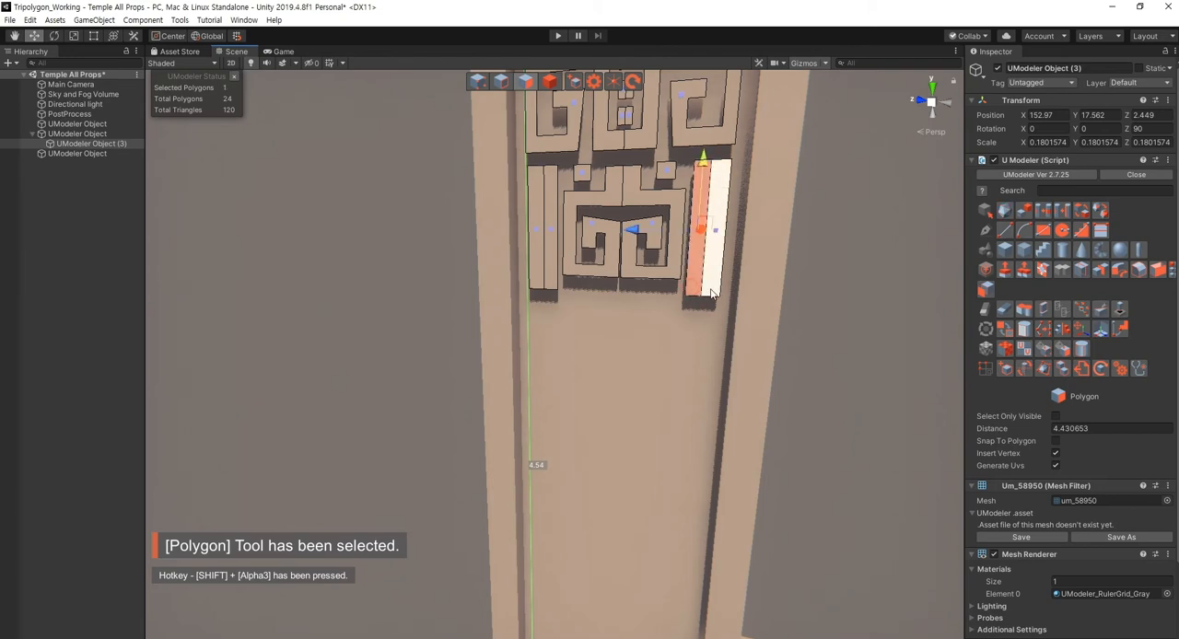
pyautogui.keyDown('ctrl'); pyautogui.click(698, 228); pyautogui.keyUp('ctrl')
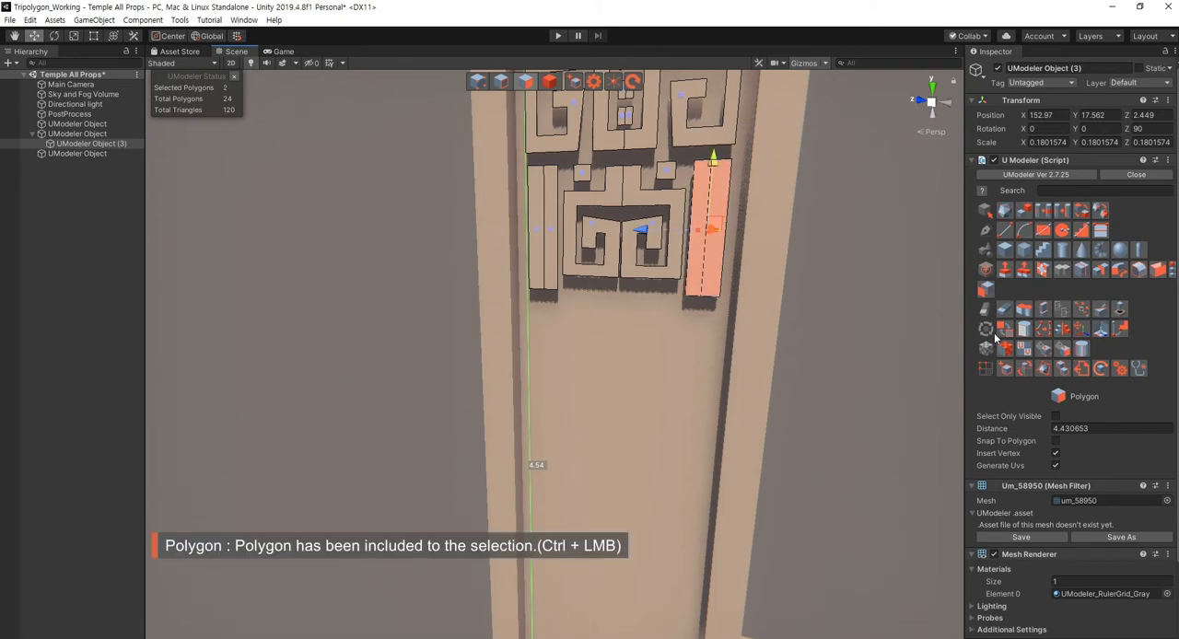
pyautogui.click(982, 290)
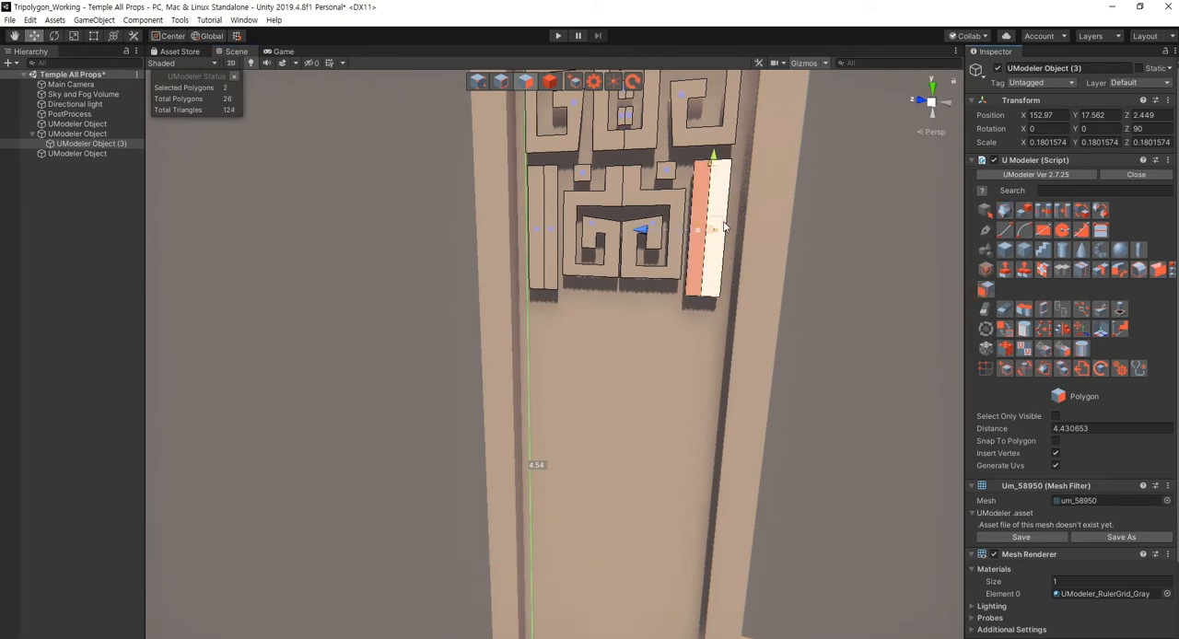
# - Try the copied bar horizontally below the ornament, then delete it
pyautogui.moveTo(719, 225); pyautogui.dragTo(679, 422)
pyautogui.press('e')
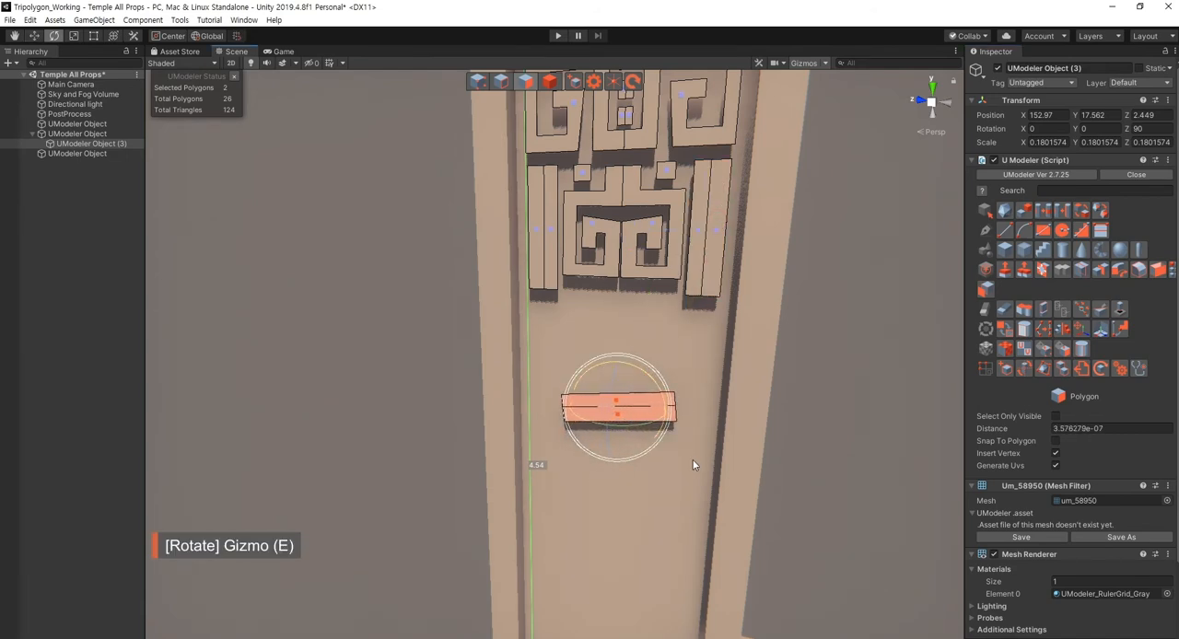
pyautogui.click(1123, 429)
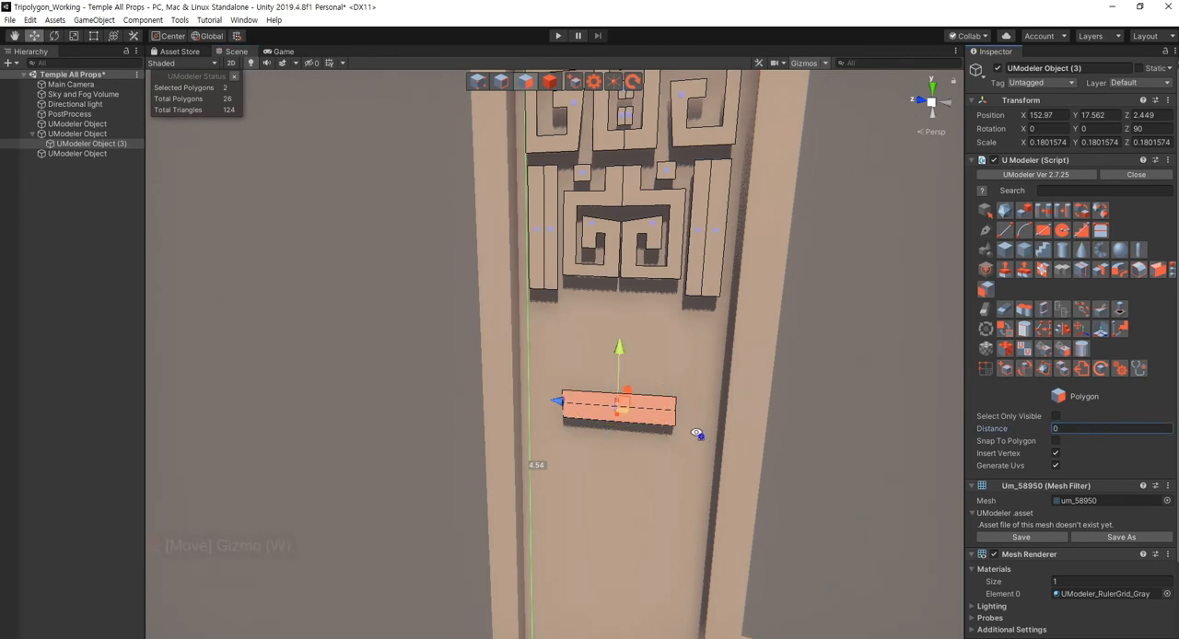
pyautogui.moveTo(697, 434)
pyautogui.keyDown('alt'); pyautogui.mouseDown()
pyautogui.moveTo(568, 377)
pyautogui.moveTo(638, 439)
pyautogui.mouseUp(); pyautogui.keyUp('alt')
pyautogui.press('Delete')
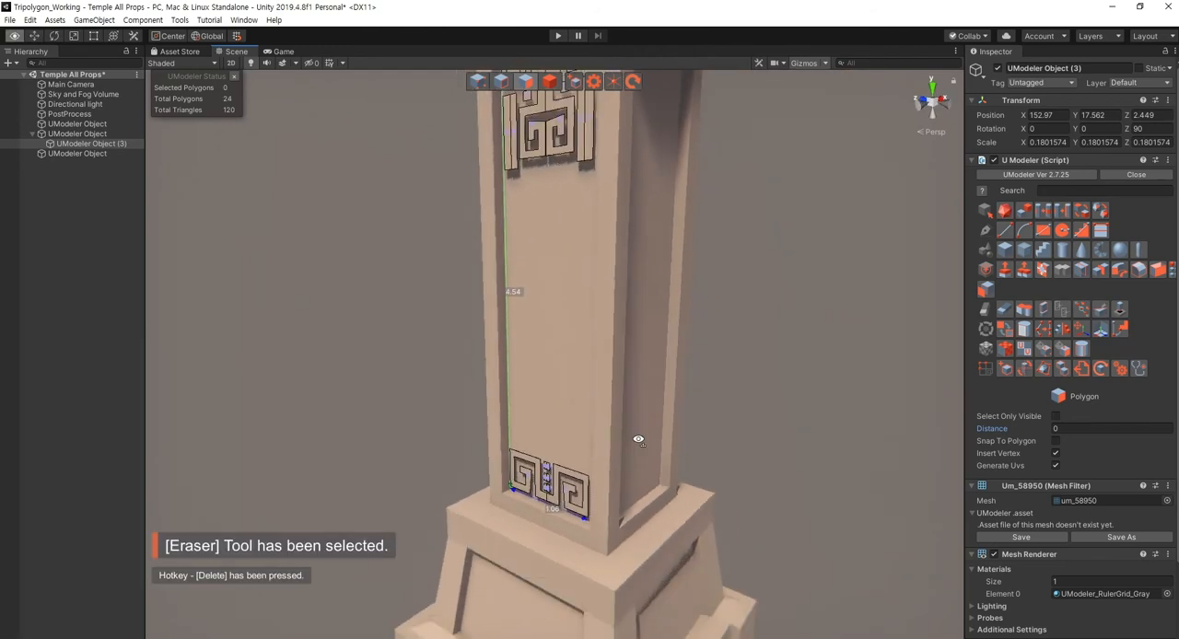
# - Duplicate both halves of the ornament's right-hand vertical bar and place the copy centrally below the lower spirals
pyautogui.moveTo(638, 439); pyautogui.dragTo(738, 440, button='right')
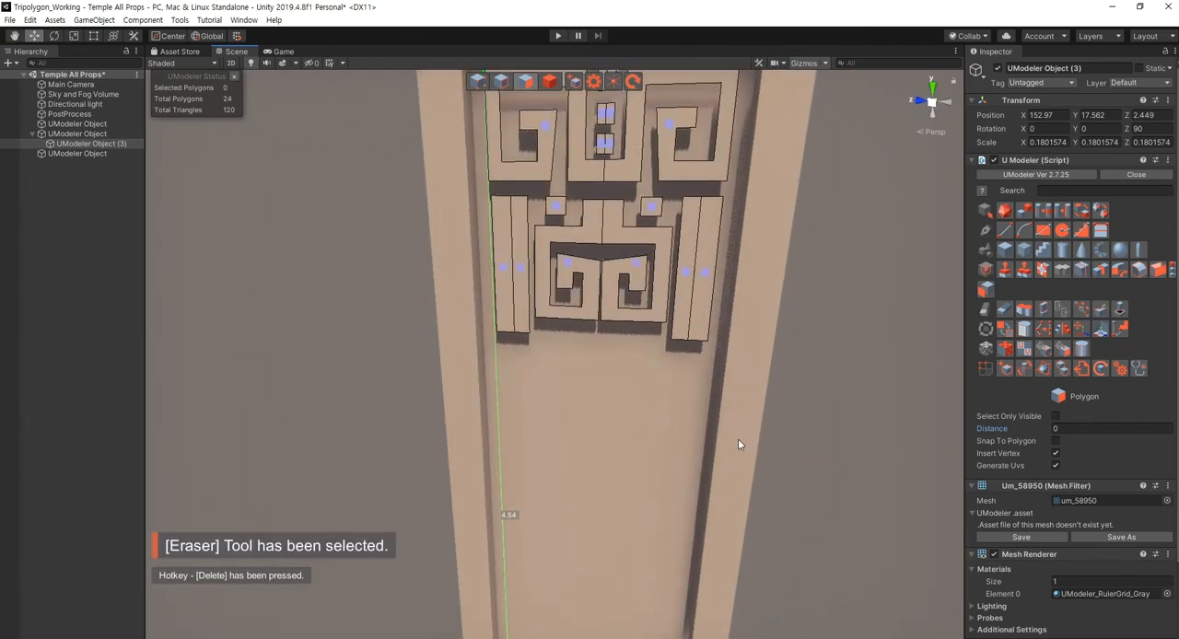
pyautogui.click(684, 276)
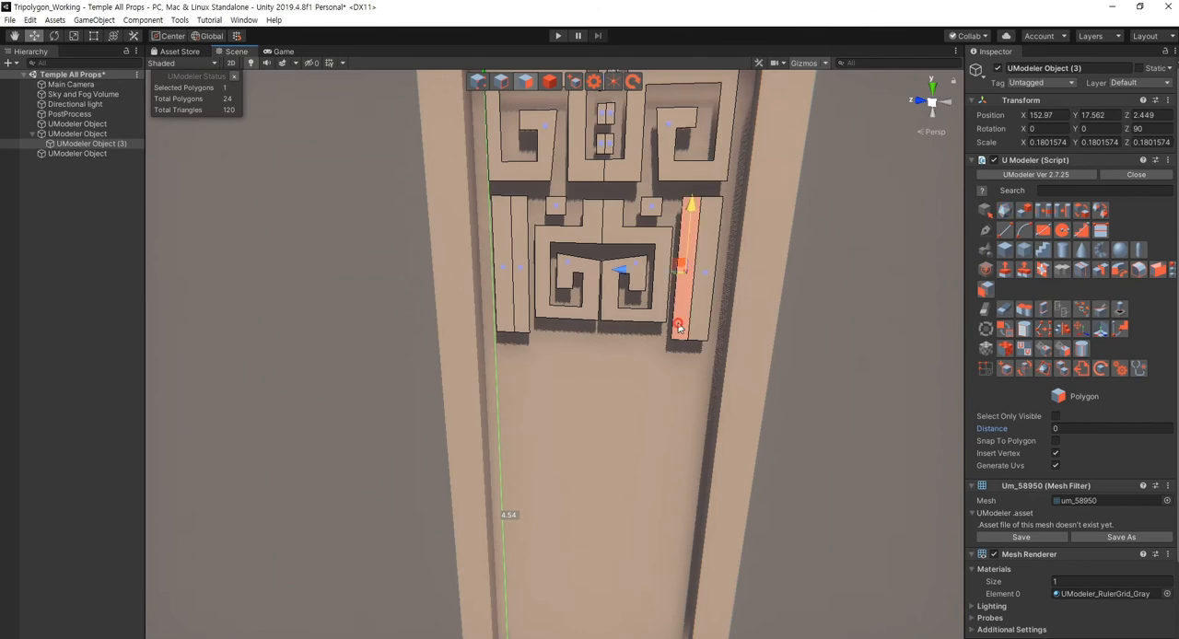
pyautogui.keyDown('ctrl'); pyautogui.click(709, 276); pyautogui.keyUp('ctrl')
pyautogui.click(984, 289)
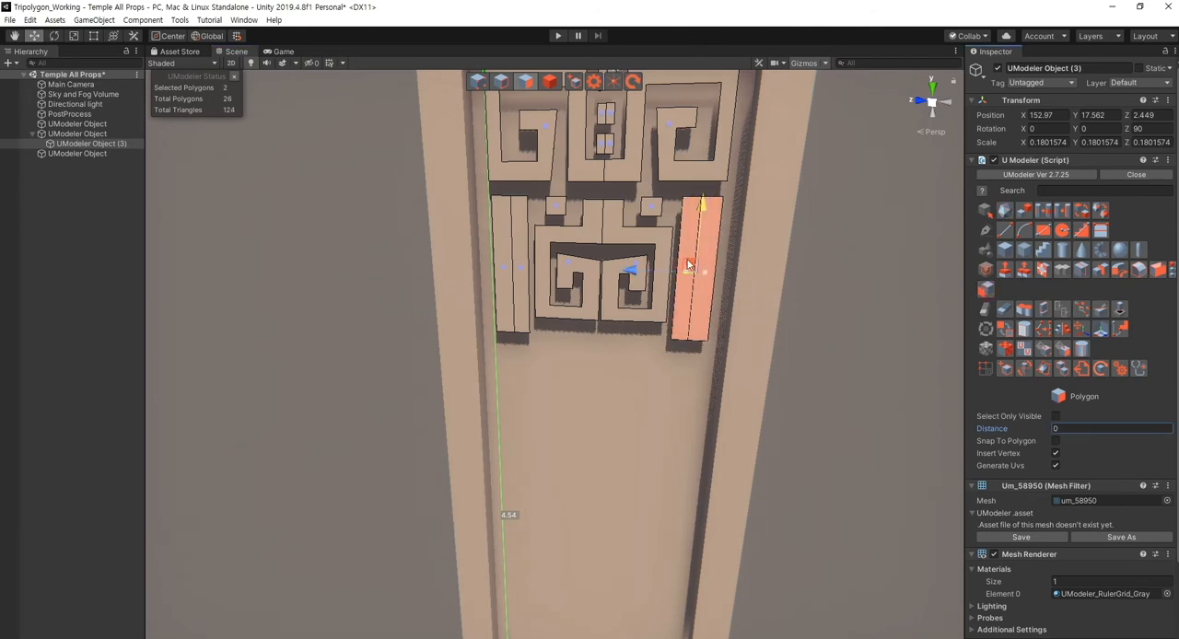
pyautogui.click(597, 412)
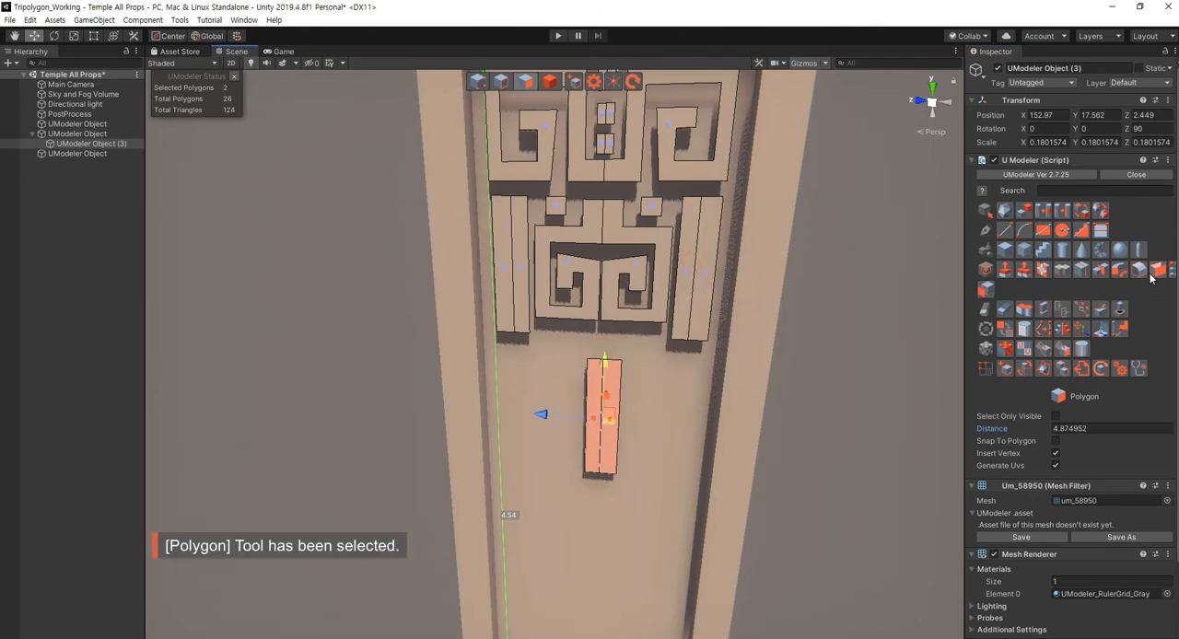
# - Detach the copied bar into its own object and turn it horizontal with an X rotation of 270
pyautogui.click(1042, 311)
pyautogui.moveTo(713, 458); pyautogui.dragTo(702, 438, button='middle')
pyautogui.click(811, 466)
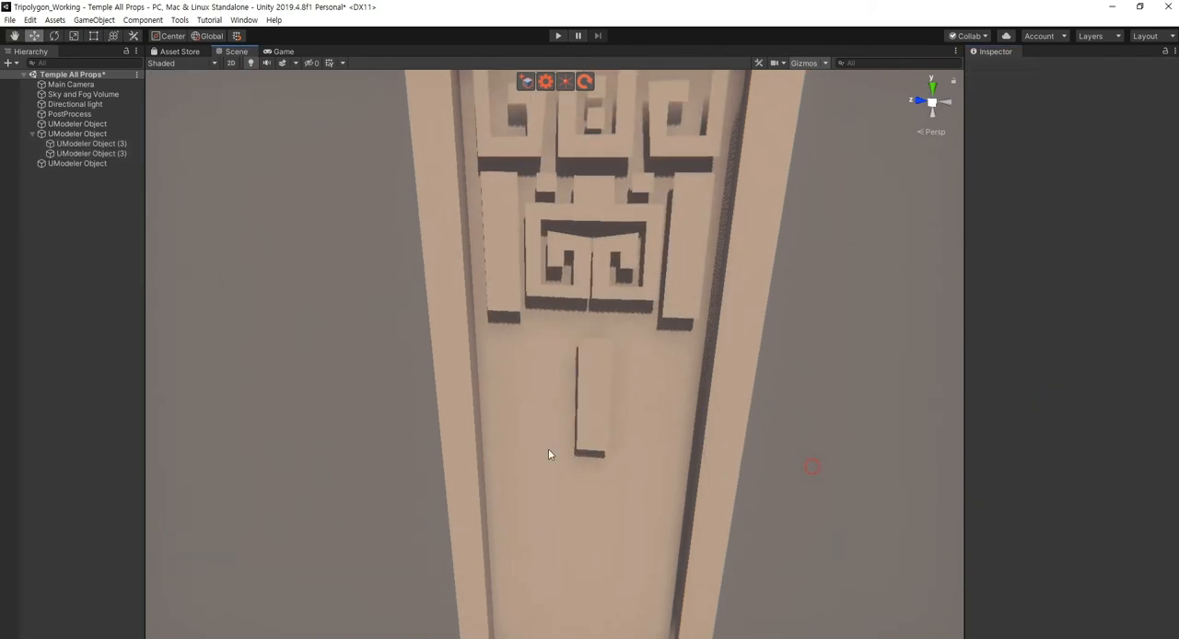
pyautogui.click(595, 429)
pyautogui.moveTo(618, 369); pyautogui.dragTo(698, 538)
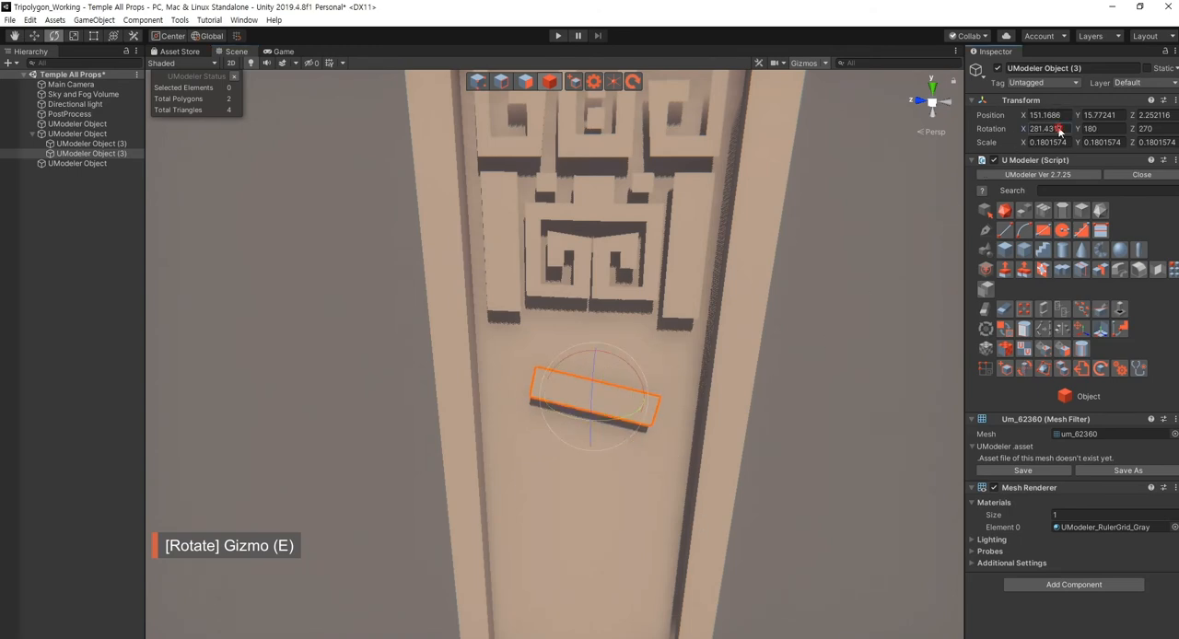
pyautogui.write('270')
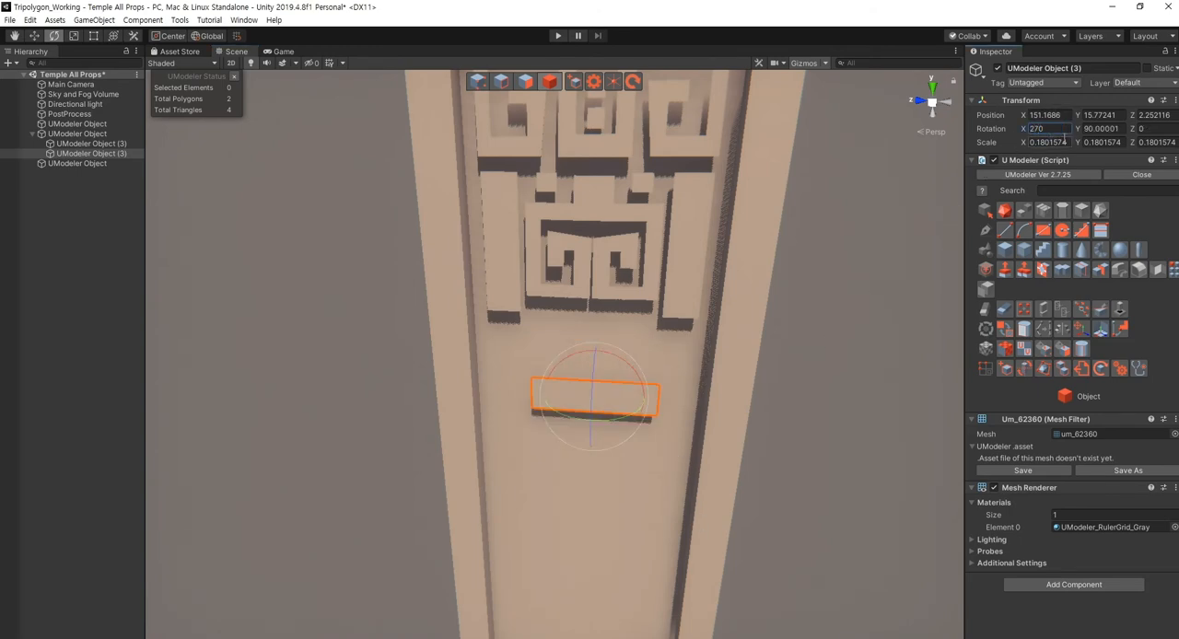
pyautogui.write('w')
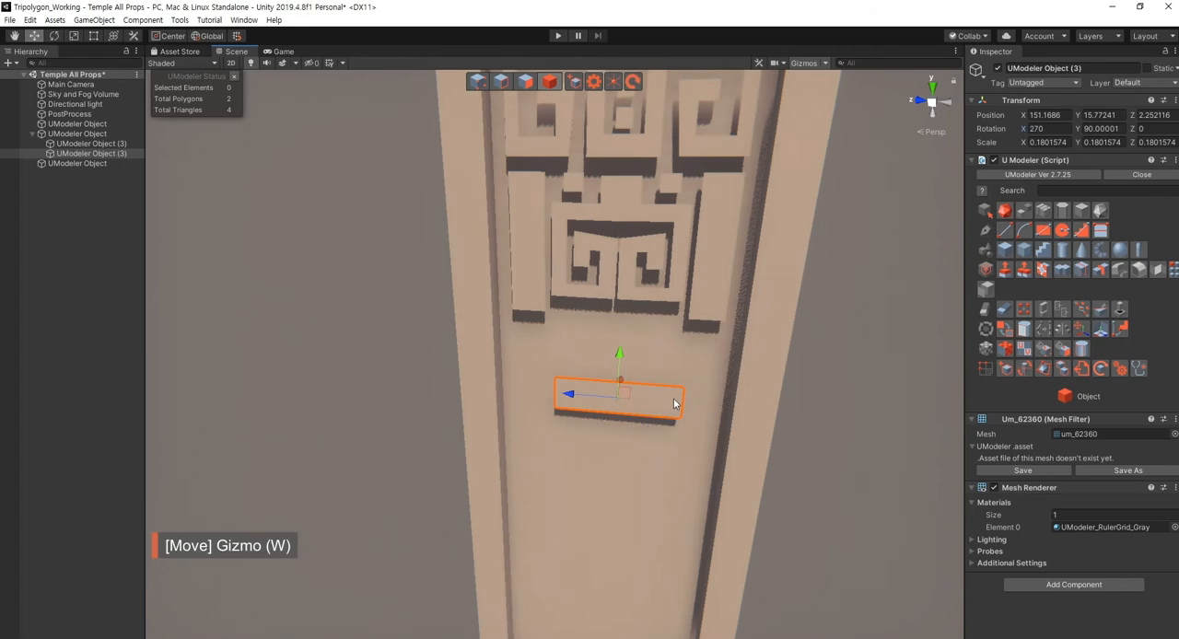
# - Scale all vertices of the horizontal bar lengthwise until it is about 0.95 wide, nearly spanning the recessed panel
pyautogui.moveTo(673, 403); pyautogui.dragTo(652, 409, button='right')
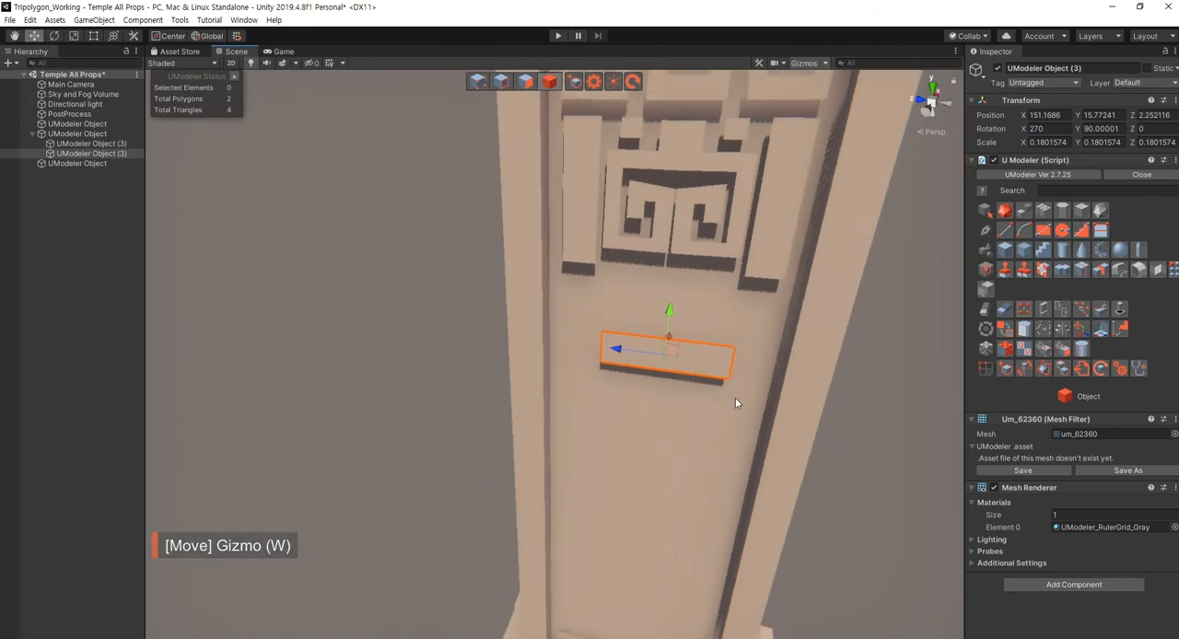
pyautogui.hotkey('shift', '1')
pyautogui.moveTo(700, 318); pyautogui.dragTo(769, 442)
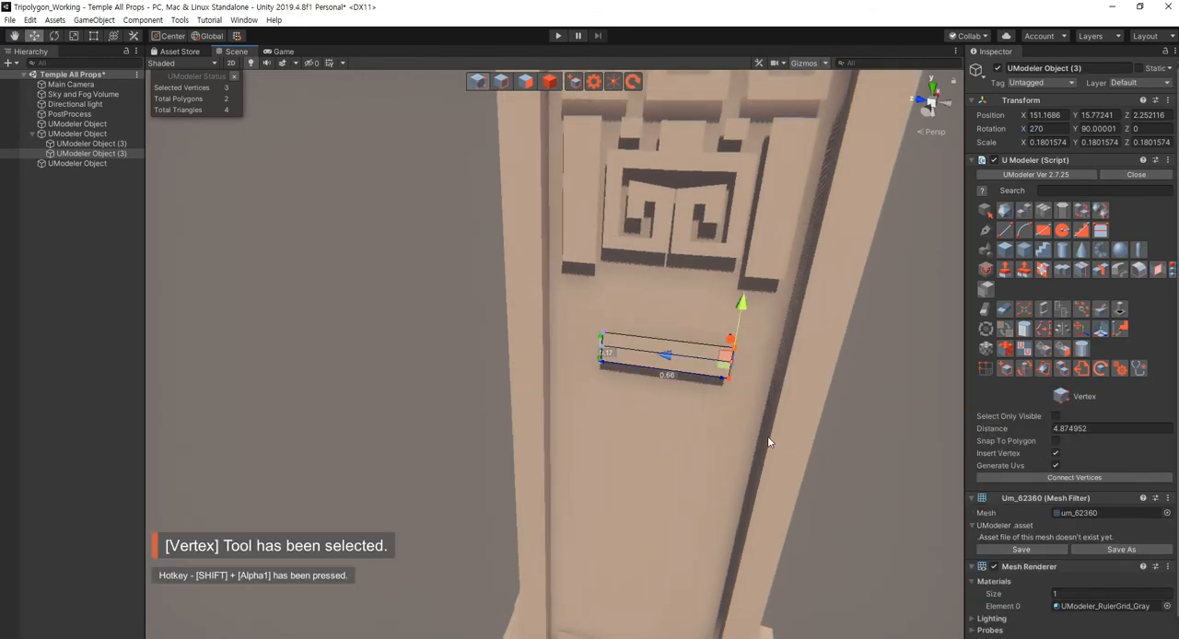
pyautogui.scroll(4, 698, 436)
pyautogui.moveTo(542, 265); pyautogui.dragTo(840, 430)
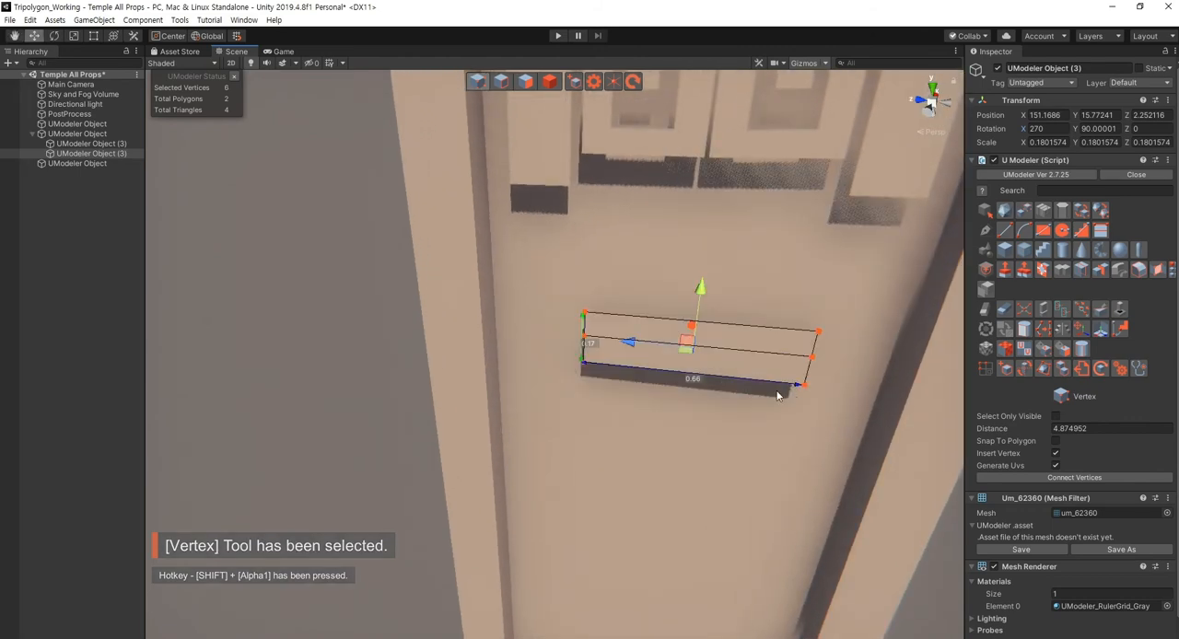
pyautogui.press('r')
pyautogui.moveTo(627, 343); pyautogui.dragTo(653, 359)
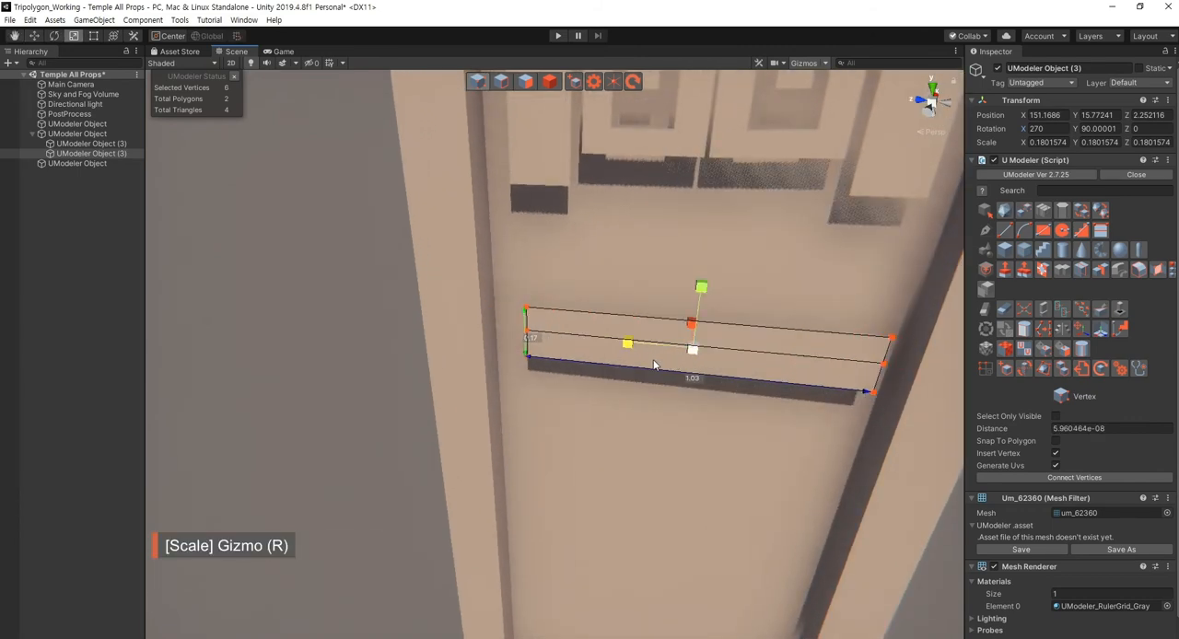
pyautogui.scroll(-3, 658, 391)
# - Raise the widened bar's vertices until the bar sits just beneath the ornament's vertical bars
pyautogui.keyDown('alt'); pyautogui.moveTo(671, 429); pyautogui.dragTo(563, 396); pyautogui.keyUp('alt')
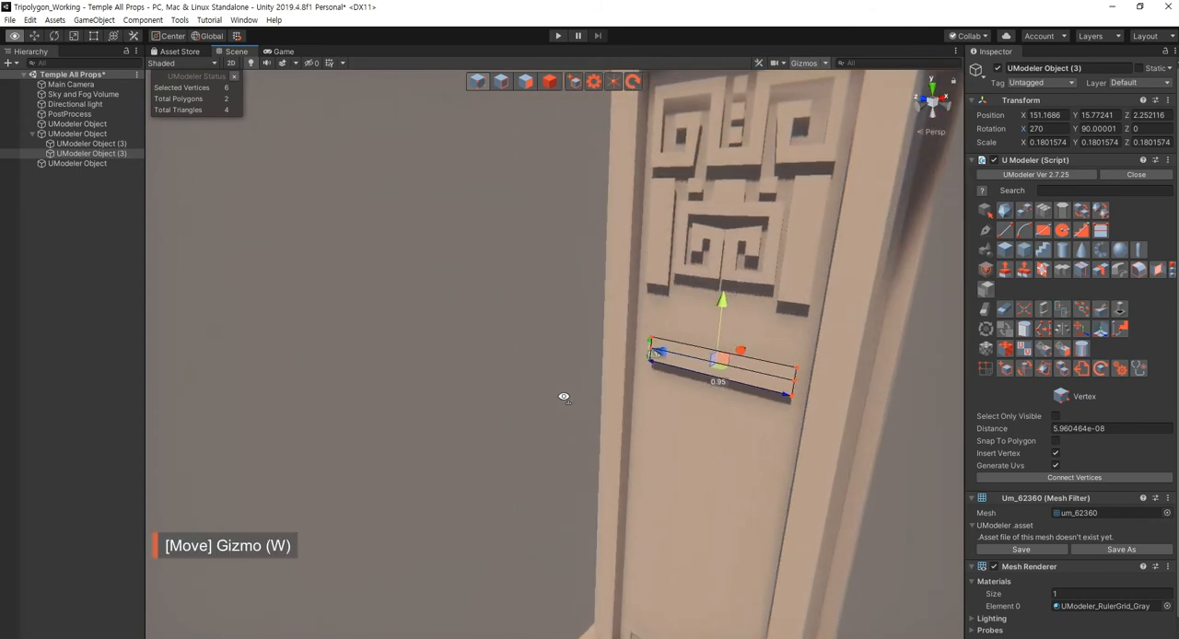
pyautogui.moveTo(727, 373); pyautogui.dragTo(613, 387, button='middle')
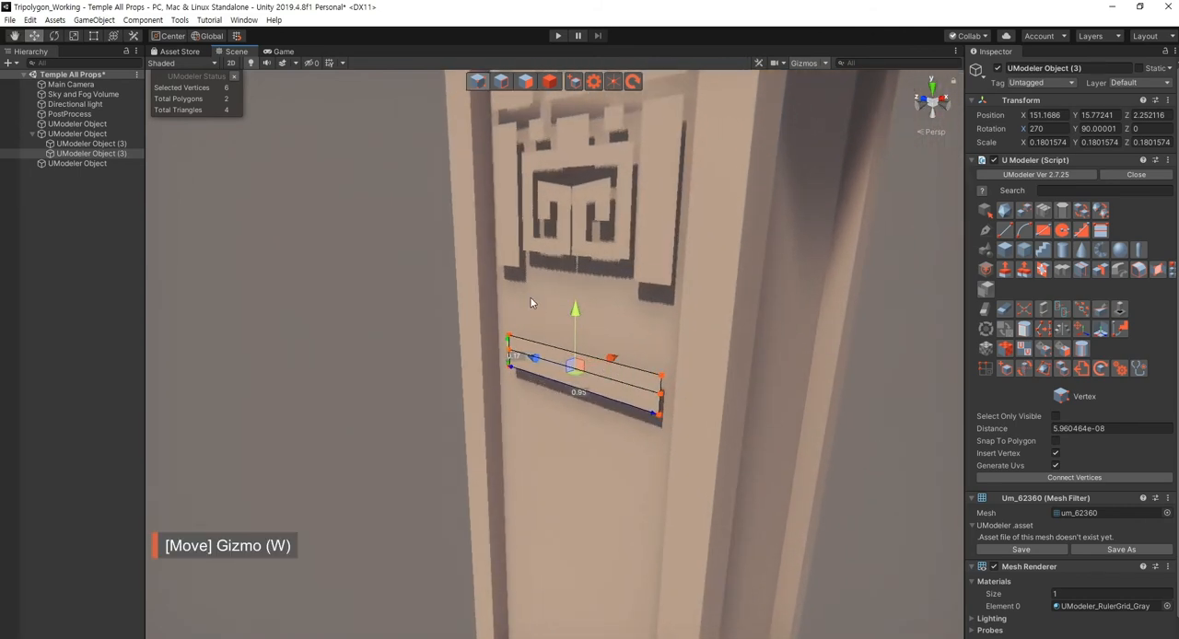
pyautogui.moveTo(574, 309); pyautogui.dragTo(573, 253)
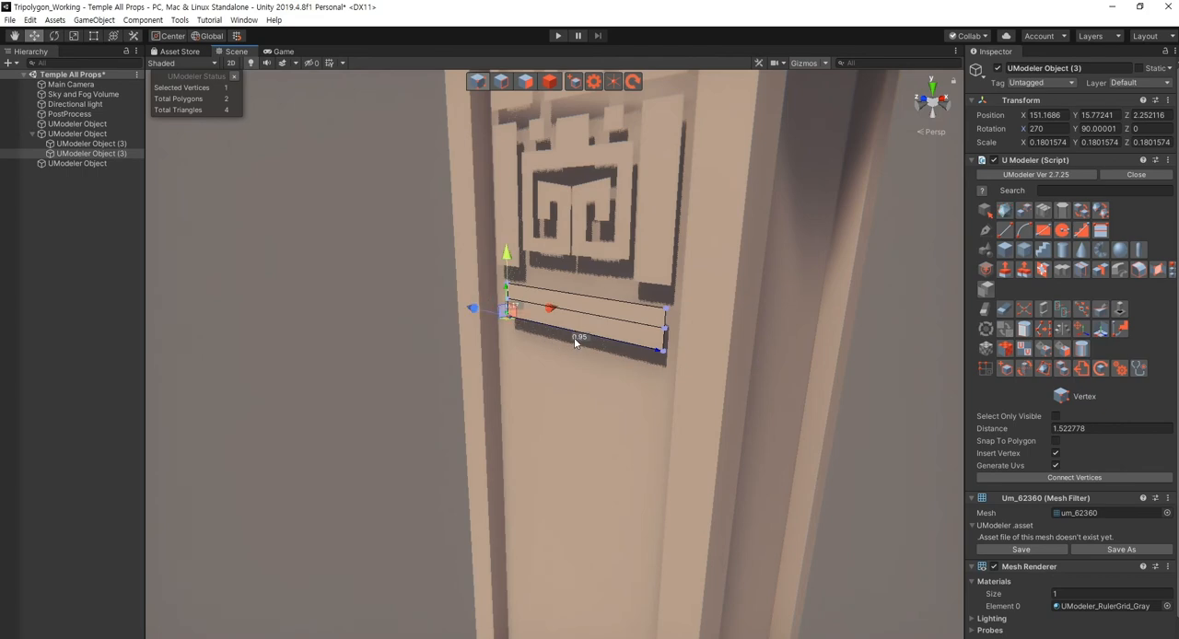
# - Lower the bar's bottom edge to make it a plate about 0.44 high
pyautogui.hotkey('shift', '2')
pyautogui.moveTo(575, 278); pyautogui.dragTo(582, 331)
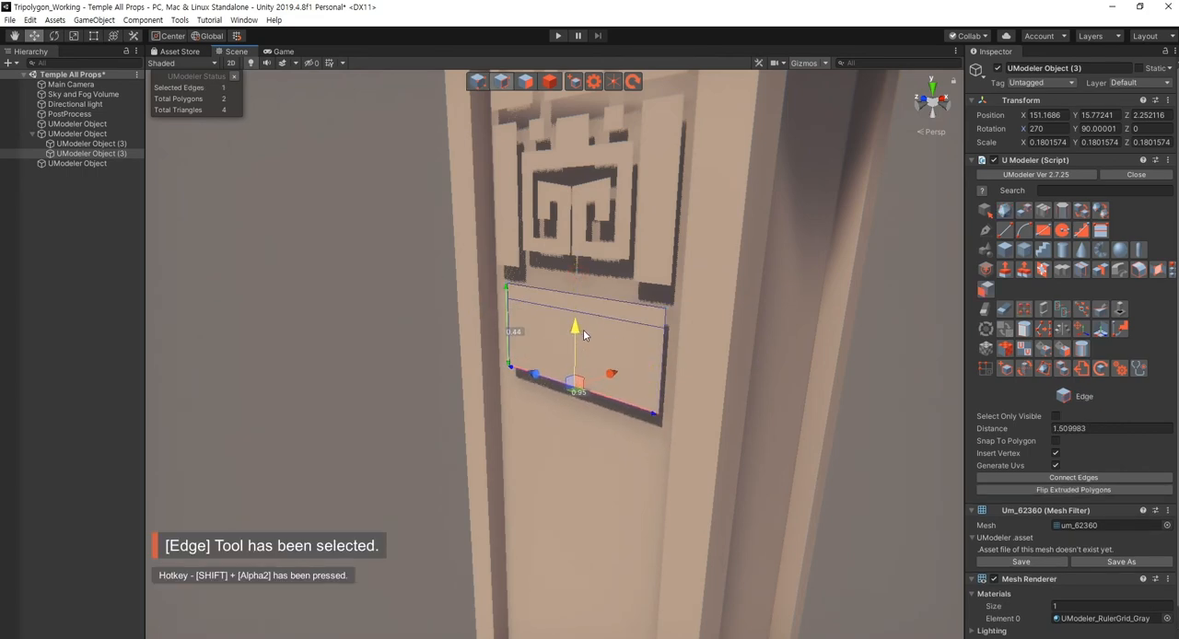
pyautogui.click(376, 361)
pyautogui.moveTo(376, 361)
pyautogui.keyDown('alt'); pyautogui.mouseDown()
pyautogui.moveTo(321, 313)
pyautogui.moveTo(414, 337)
pyautogui.mouseUp(); pyautogui.keyUp('alt')
pyautogui.scroll(-5, 413, 337)
pyautogui.click(820, 449)
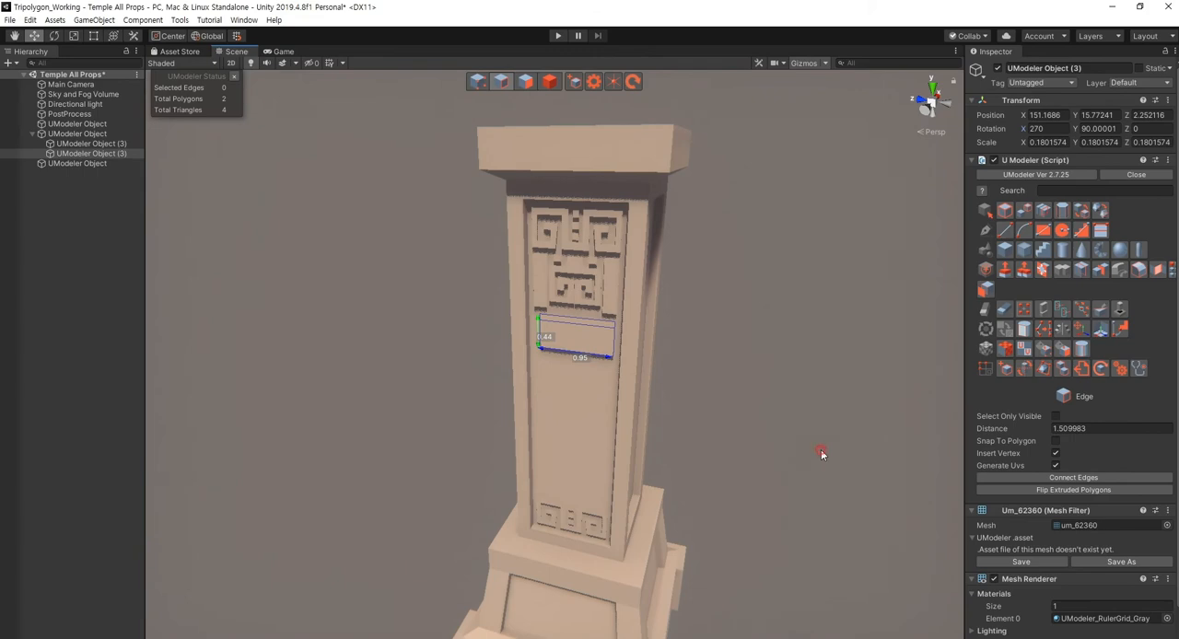
# - Examine the plate's proportions and its spacing to the ornament and recessed panel from several angles
pyautogui.keyDown('alt'); pyautogui.moveTo(626, 443); pyautogui.dragTo(598, 429); pyautogui.keyUp('alt')
pyautogui.scroll(7, 664, 428)
pyautogui.scroll(-4, 653, 438)
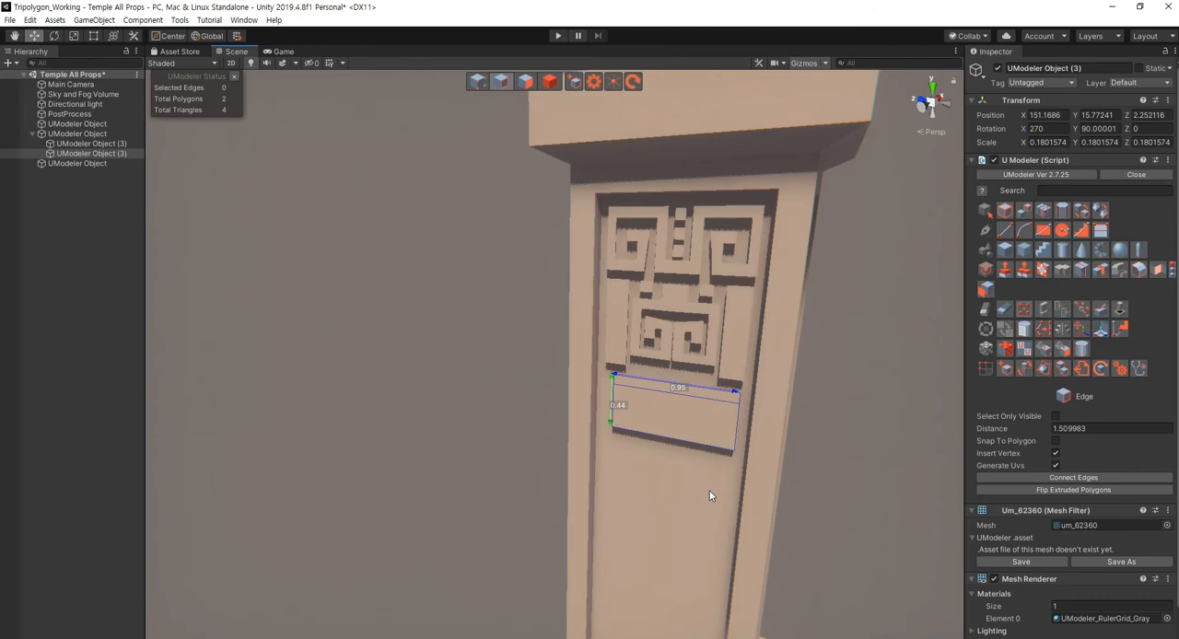
pyautogui.press('s')
pyautogui.moveTo(710, 490); pyautogui.dragTo(611, 492, button='right')
pyautogui.press('d')
pyautogui.press('a')
pyautogui.press('s')
pyautogui.press('w')
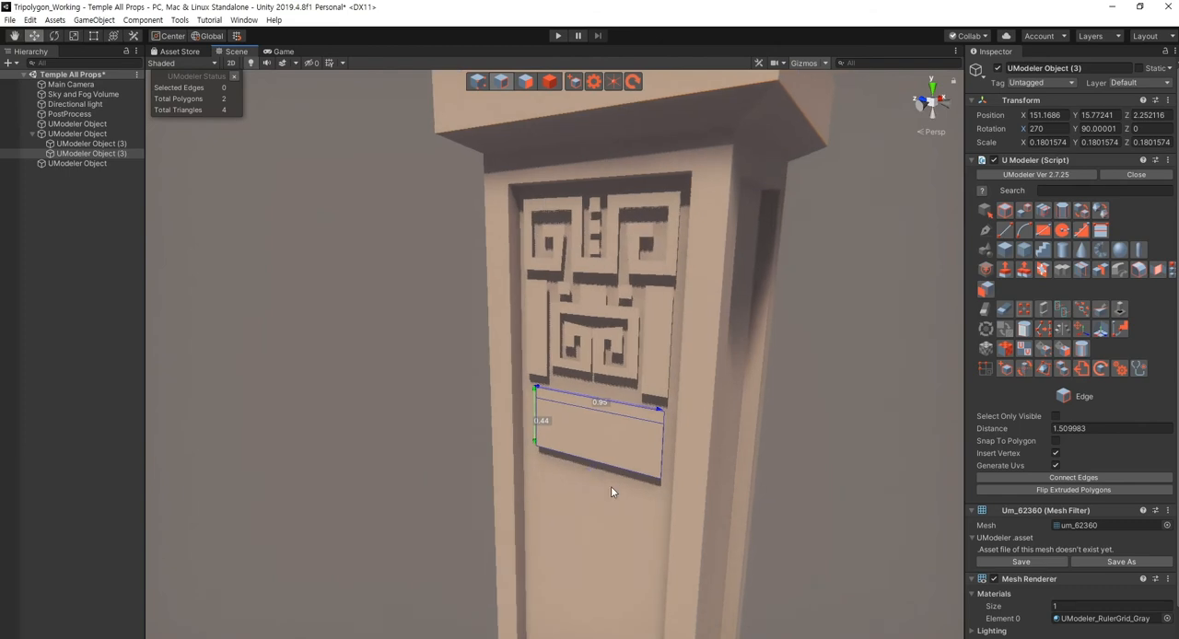
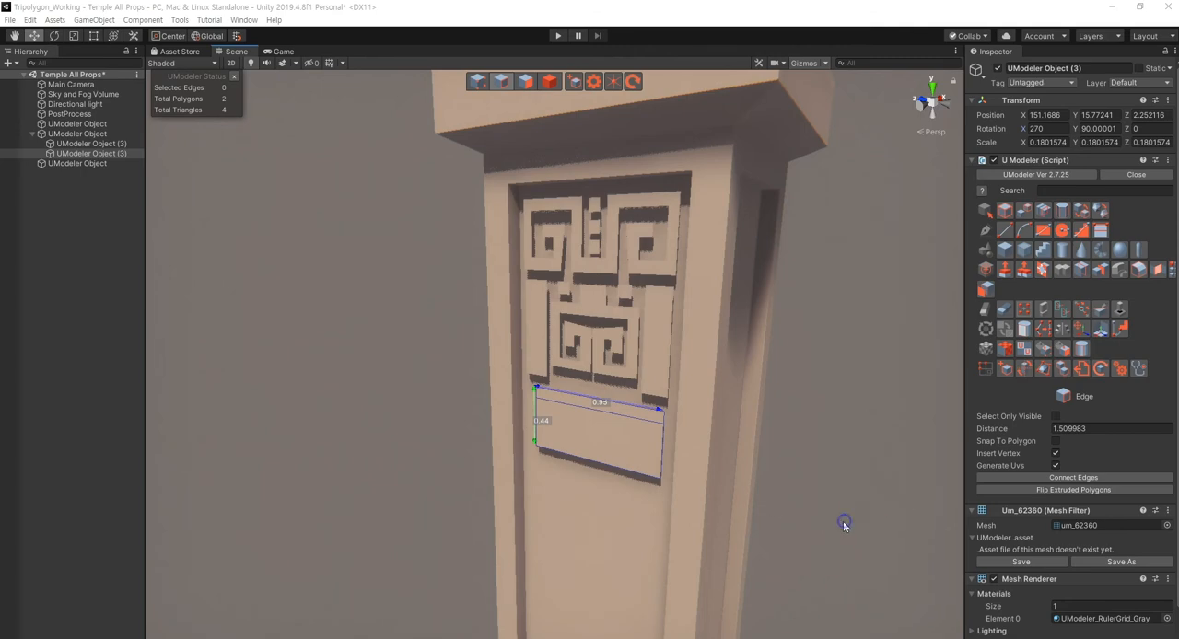
# - Delete the Greek-key ornament at the lower end of the column's recessed front panel
pyautogui.press('s')
pyautogui.moveTo(802, 485); pyautogui.dragTo(776, 481, button='right')
pyautogui.press('w')
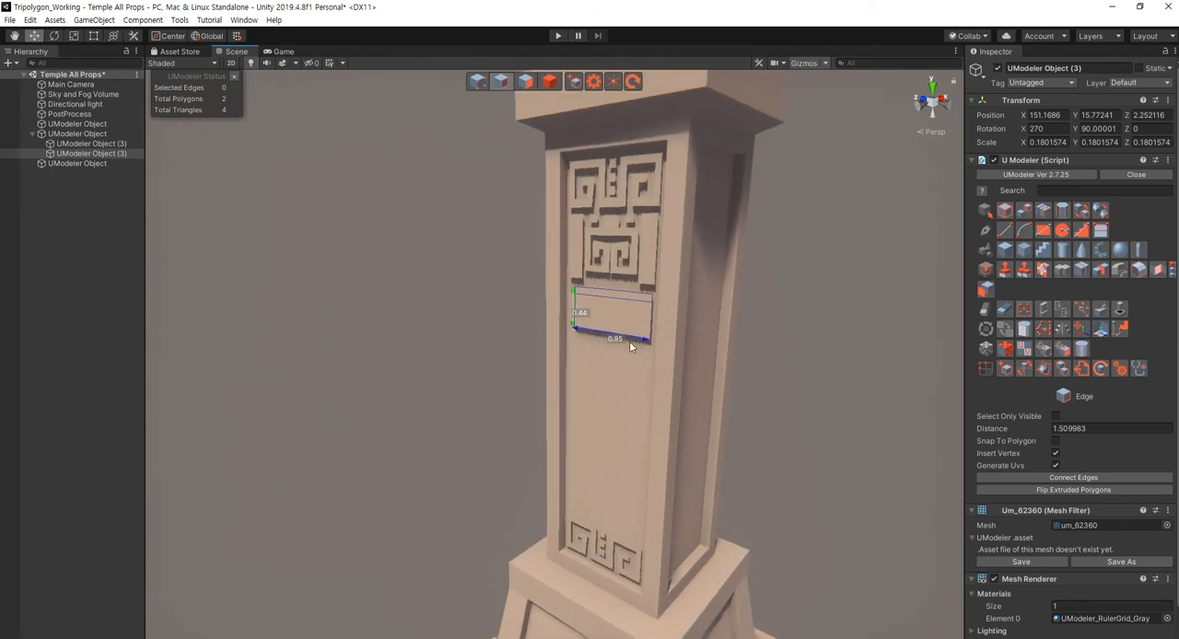
pyautogui.click(904, 481)
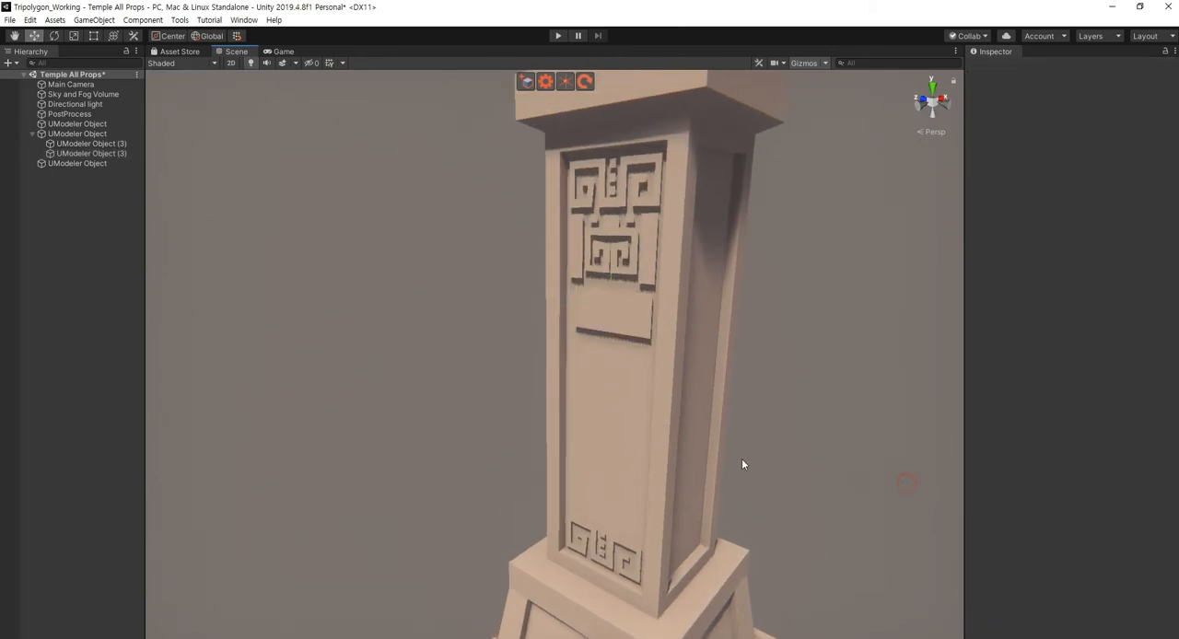
pyautogui.click(603, 555)
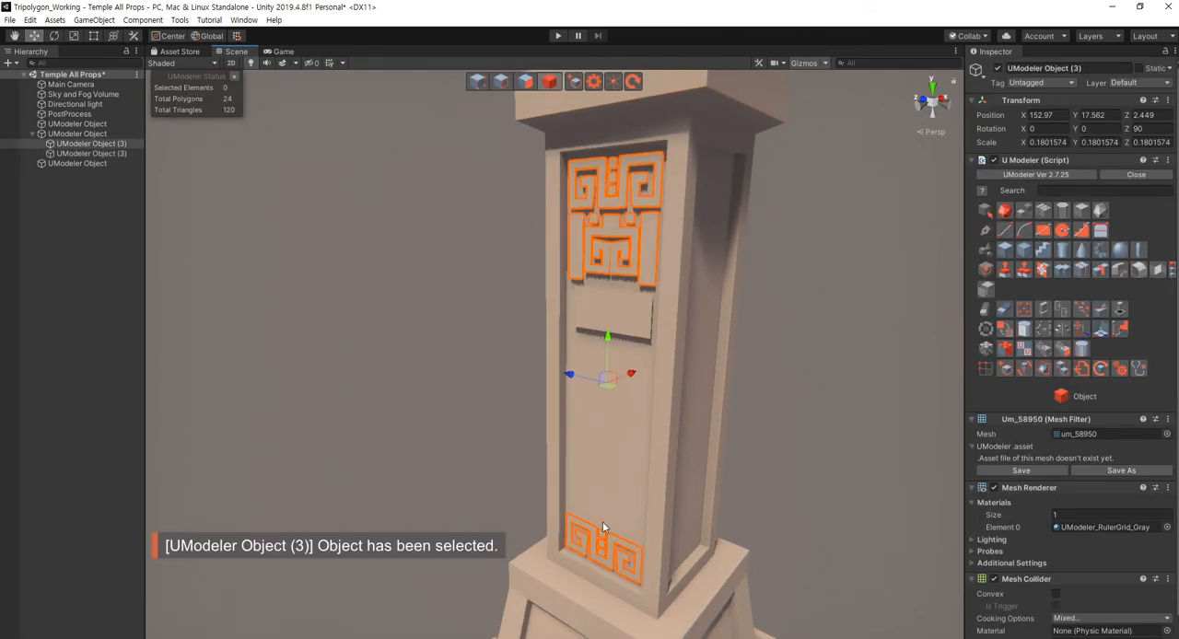
pyautogui.hotkey('shift', '3')
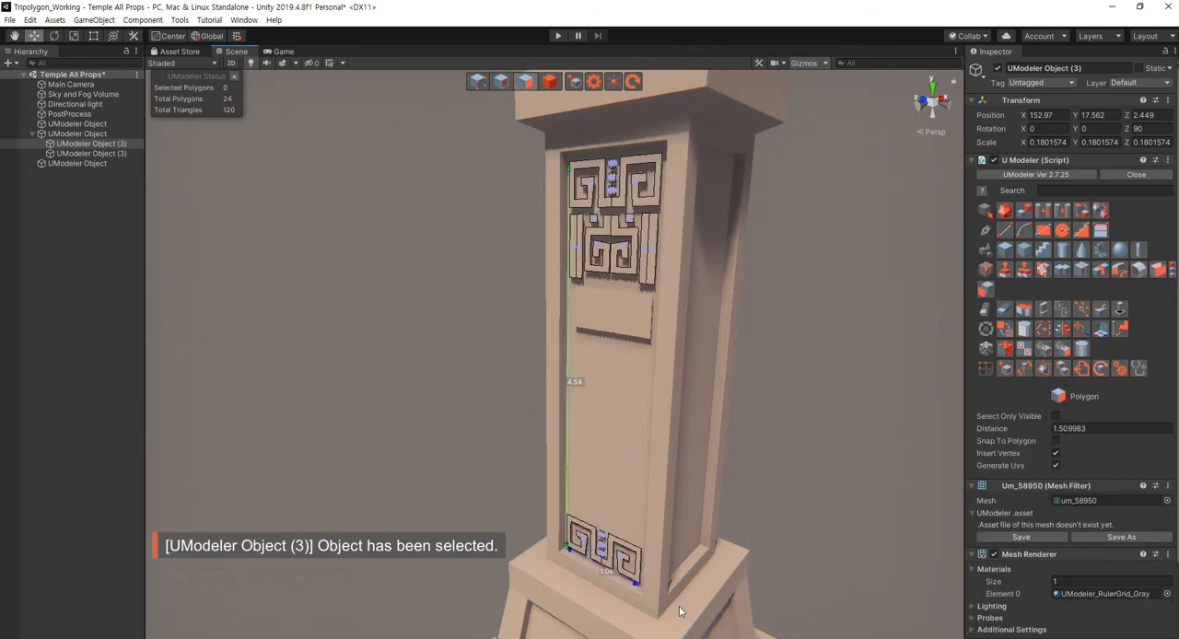
pyautogui.press('alt')
pyautogui.keyDown('alt'); pyautogui.moveTo(545, 487); pyautogui.dragTo(563, 432); pyautogui.keyUp('alt')
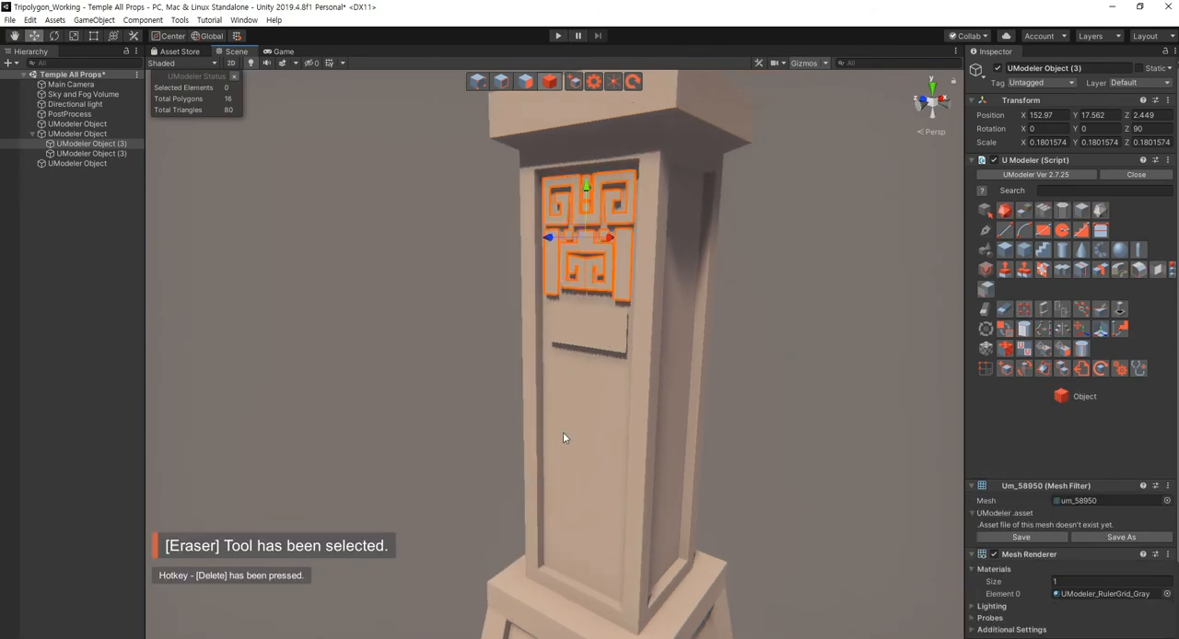
pyautogui.press('Escape')
# - Lower the plate to Y 13.209 near the panel's foot and pull its bottom and inner horizontal edges outward into a slanted profile
pyautogui.click(585, 369)
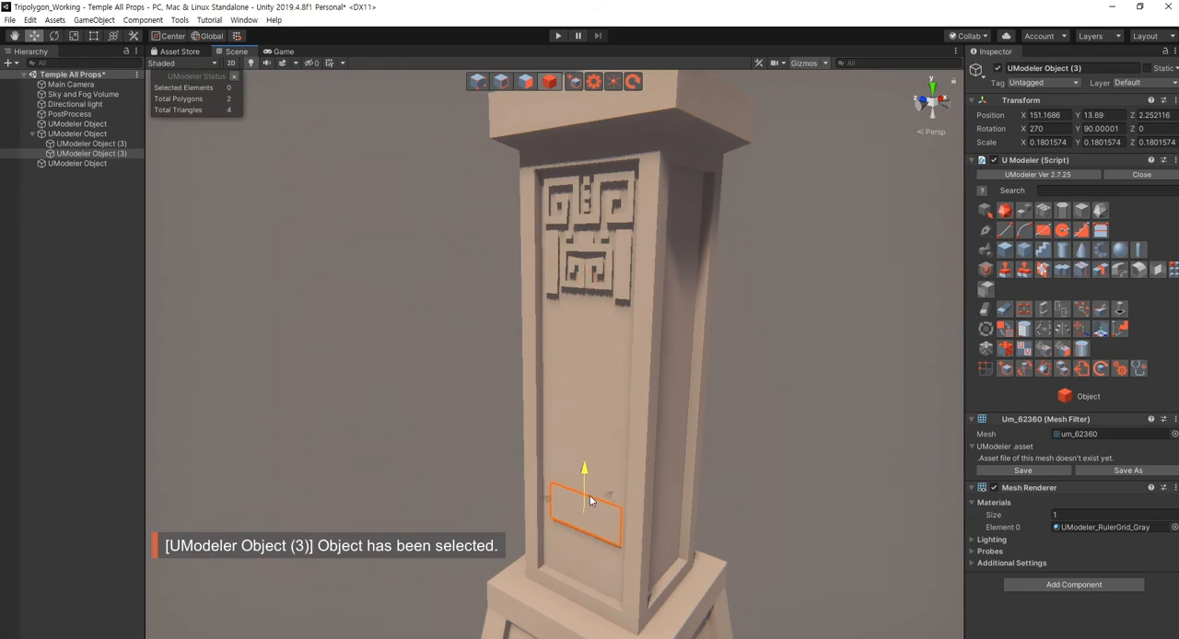
pyautogui.keyDown('alt'); pyautogui.moveTo(781, 516); pyautogui.dragTo(668, 497); pyautogui.keyUp('alt')
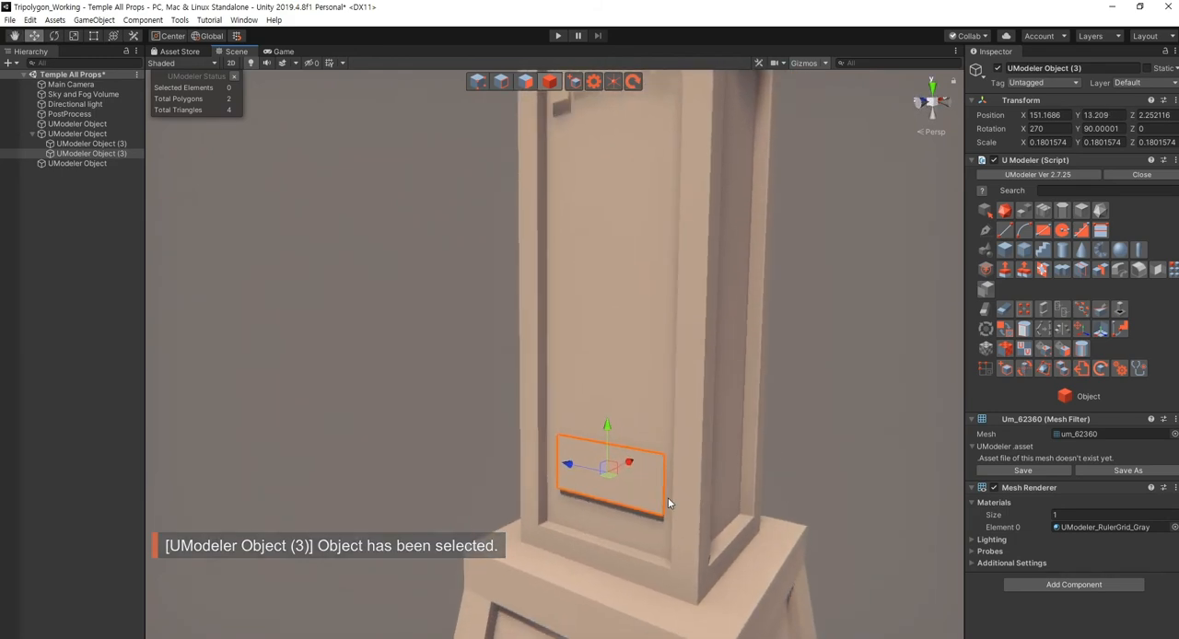
pyautogui.hotkey('shift', '1')
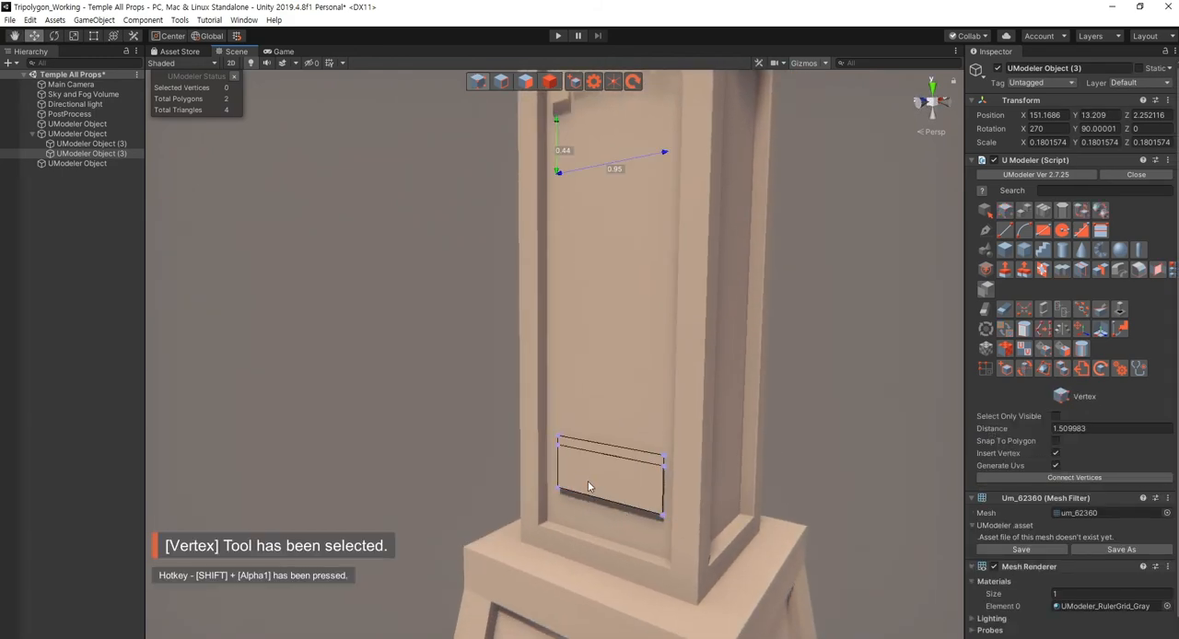
pyautogui.hotkey('shift', '2')
pyautogui.click(605, 500)
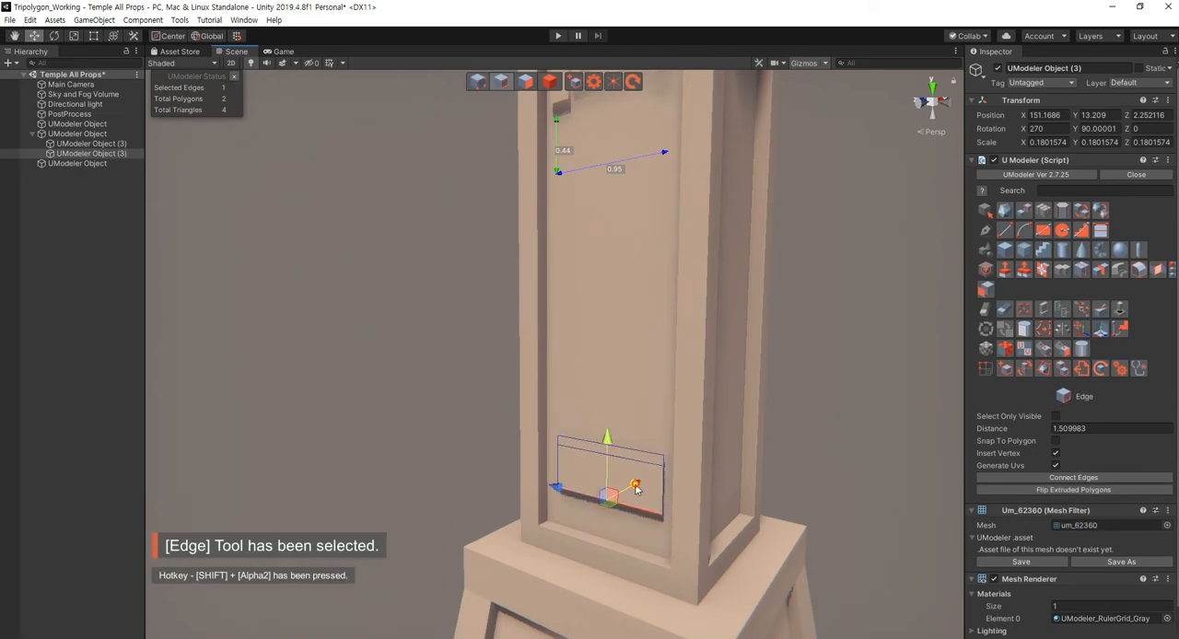
pyautogui.moveTo(635, 488); pyautogui.dragTo(626, 500)
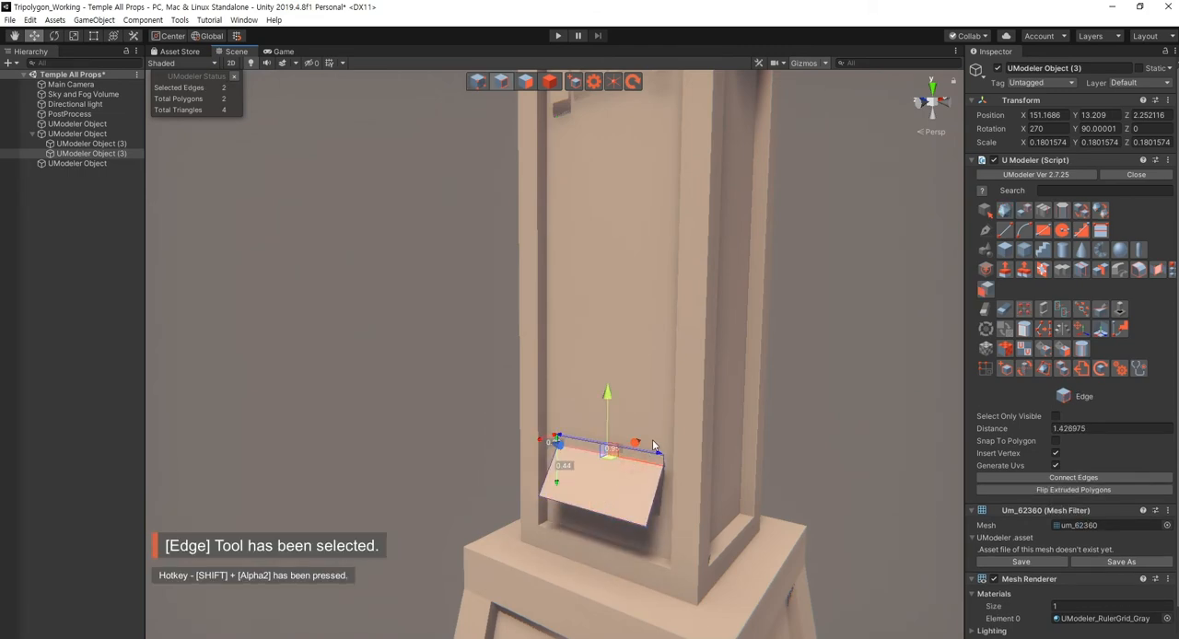
pyautogui.moveTo(652, 444); pyautogui.dragTo(634, 451)
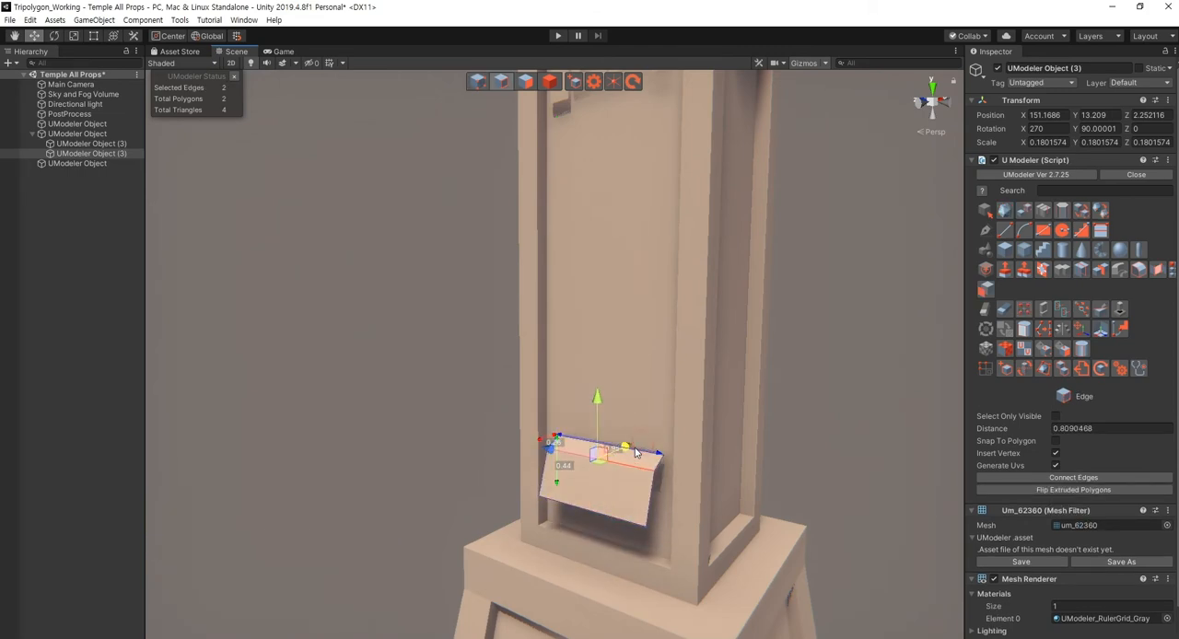
pyautogui.click(850, 469)
pyautogui.keyDown('alt'); pyautogui.moveTo(625, 537); pyautogui.dragTo(661, 484); pyautogui.keyUp('alt')
pyautogui.keyDown('alt'); pyautogui.moveTo(661, 484); pyautogui.dragTo(639, 539, button='right'); pyautogui.keyUp('alt')
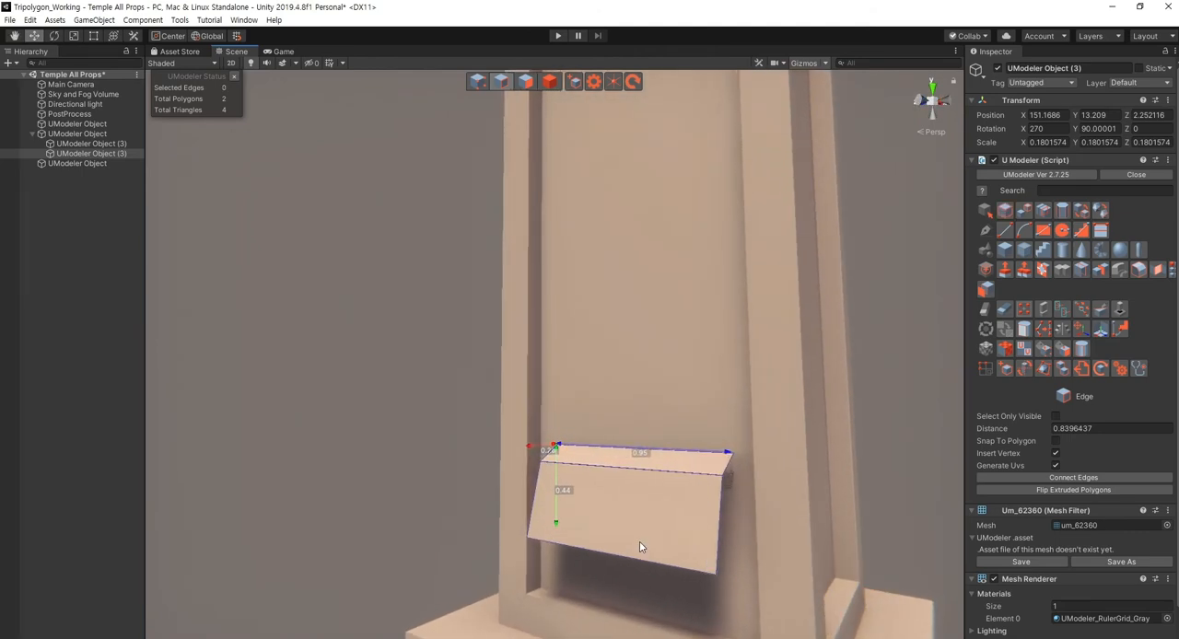
# - Extrude the plate's protruding bottom edge straight down to the column base, making the plate about 0.98 high
pyautogui.hotkey('shift', '2')
pyautogui.click(635, 558)
pyautogui.moveTo(606, 491)
pyautogui.keyDown('shift'); pyautogui.mouseDown()
pyautogui.moveTo(609, 561)
pyautogui.moveTo(626, 529)
pyautogui.moveTo(625, 396)
pyautogui.moveTo(618, 478)
pyautogui.mouseUp(); pyautogui.keyUp('shift')
pyautogui.scroll(-4, 632, 536)
pyautogui.moveTo(621, 407); pyautogui.dragTo(623, 453)
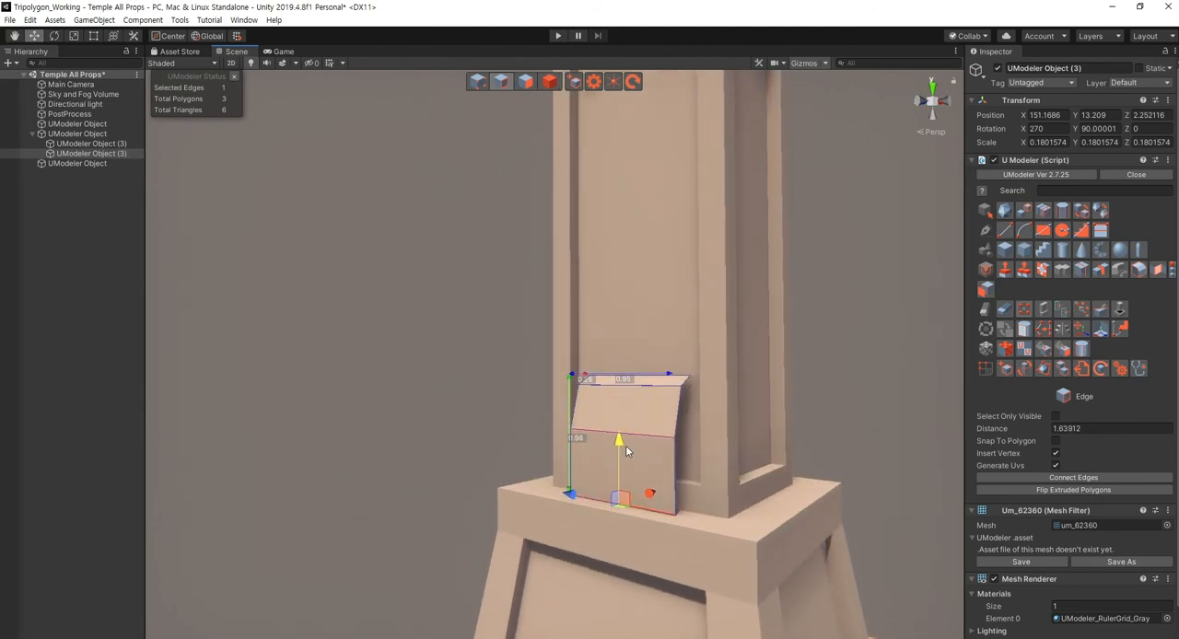
pyautogui.keyDown('alt'); pyautogui.moveTo(863, 413); pyautogui.dragTo(708, 474); pyautogui.keyUp('alt')
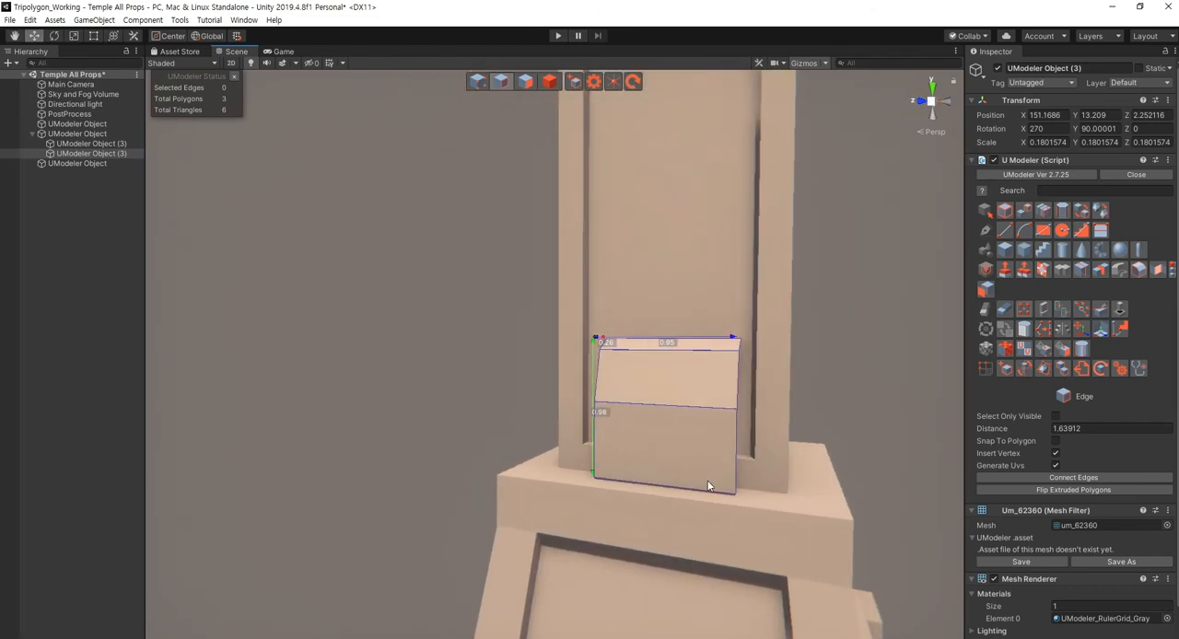
# - Narrow the plate by reducing its X scale to 0.1401823
pyautogui.press('Escape')
pyautogui.press('r')
pyautogui.moveTo(713, 410); pyautogui.dragTo(705, 413)
pyautogui.click(848, 396)
pyautogui.keyDown('alt'); pyautogui.moveTo(848, 396); pyautogui.dragTo(776, 461); pyautogui.keyUp('alt')
# - Raise the plate's six upper vertices to lengthen its vertical front face
pyautogui.click(628, 411)
pyautogui.hotkey('shift', '1')
pyautogui.scroll(3, 773, 456)
pyautogui.moveTo(697, 368); pyautogui.dragTo(703, 305)
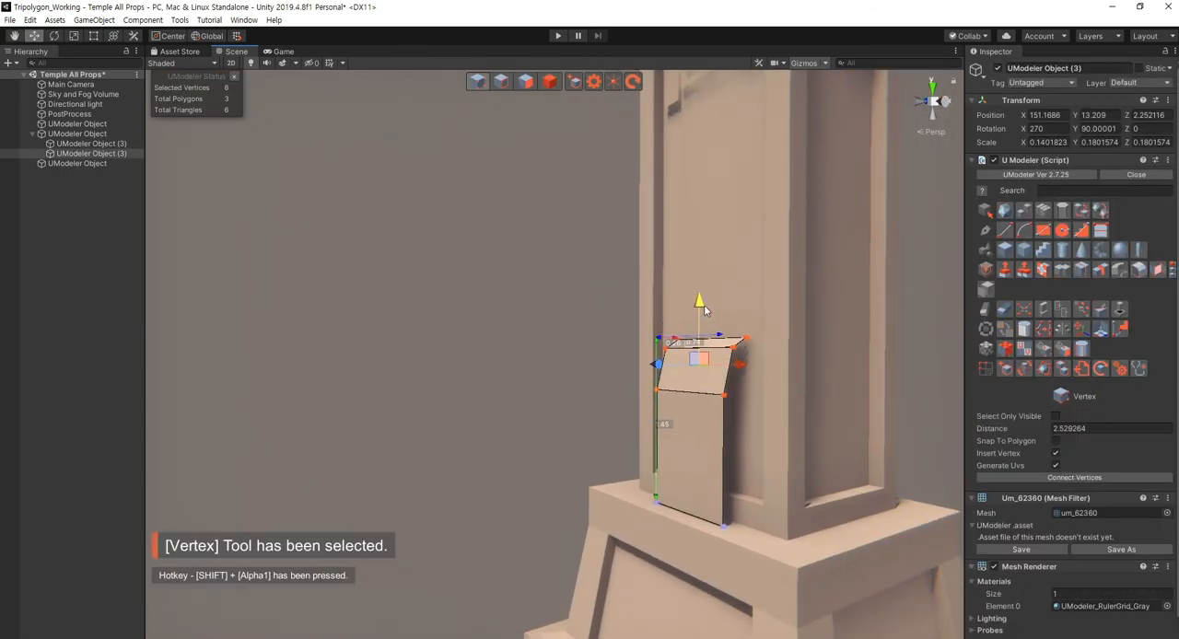
pyautogui.click(583, 352)
pyautogui.press('Escape')
pyautogui.click(578, 358)
# - Examine the upper Greek-key ornament and the empty stretch of recessed panel beneath it
pyautogui.keyDown('alt'); pyautogui.moveTo(578, 357); pyautogui.dragTo(608, 398); pyautogui.keyUp('alt')
pyautogui.press('s')
pyautogui.moveTo(608, 398); pyautogui.dragTo(658, 401, button='right')
pyautogui.scroll(3, 676, 416)
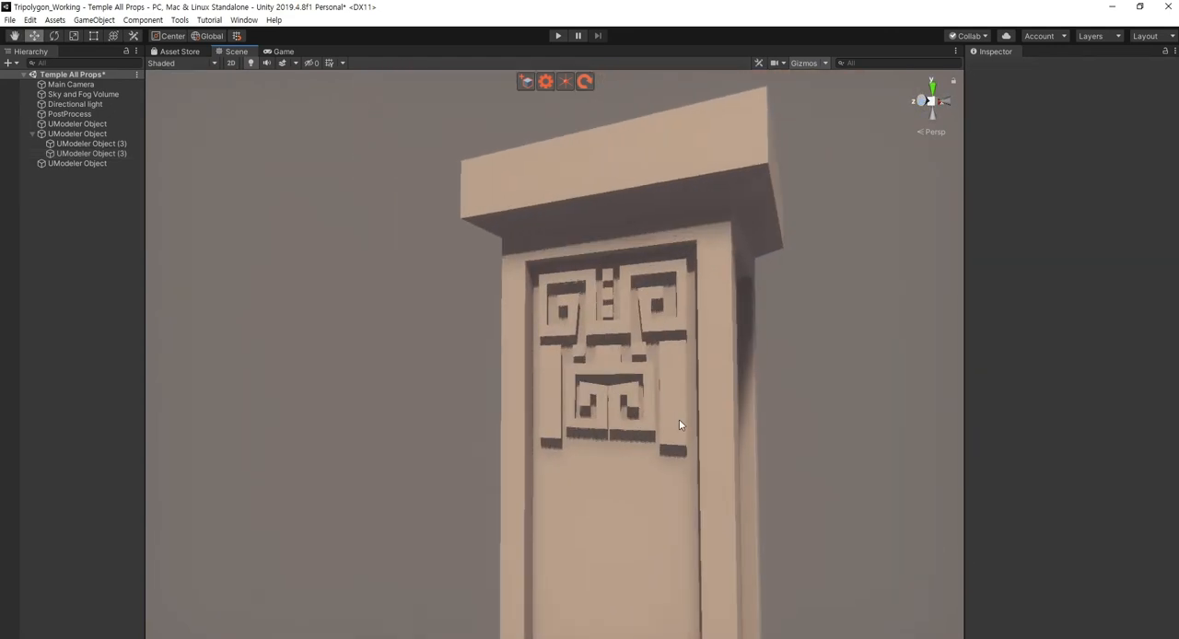
pyautogui.click(679, 419)
pyautogui.press('s')
pyautogui.moveTo(876, 457); pyautogui.dragTo(871, 486, button='right')
pyautogui.press('a')
pyautogui.press('w')
pyautogui.moveTo(729, 445); pyautogui.dragTo(739, 427, button='right')
pyautogui.click(778, 425)
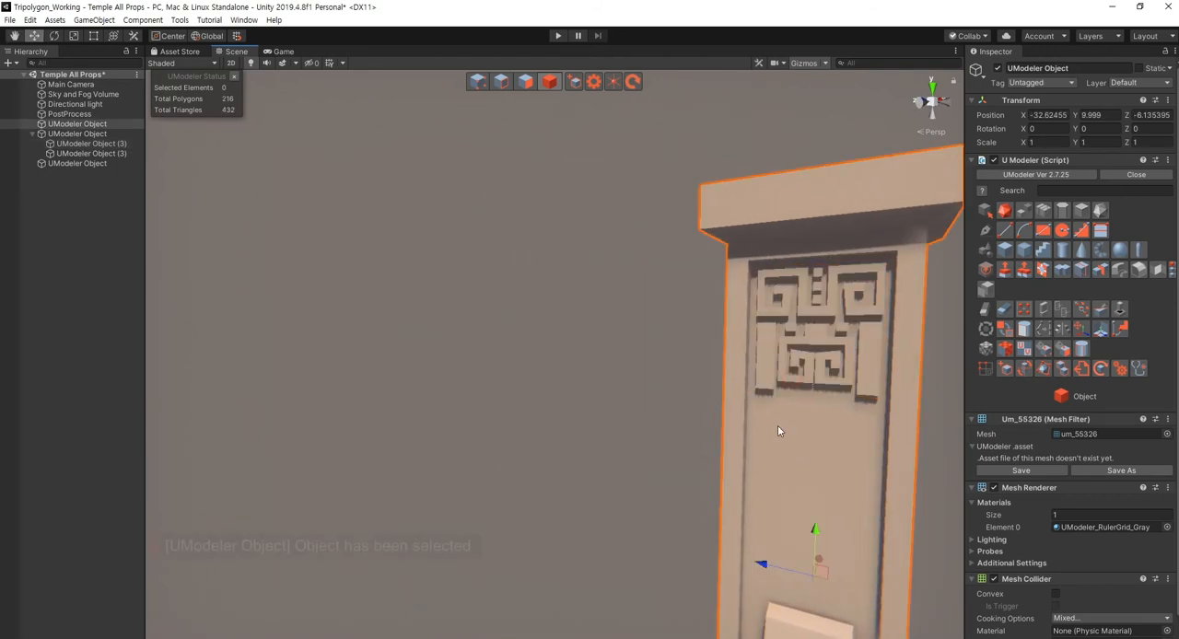
# - Stretch the ornament down the panel by lowering its 14 bottom vertices to just above the plate
pyautogui.click(870, 393)
pyautogui.hotkey('shift', '1')
pyautogui.moveTo(715, 430); pyautogui.dragTo(876, 469, button='right')
pyautogui.press('s')
pyautogui.moveTo(877, 469); pyautogui.dragTo(584, 389)
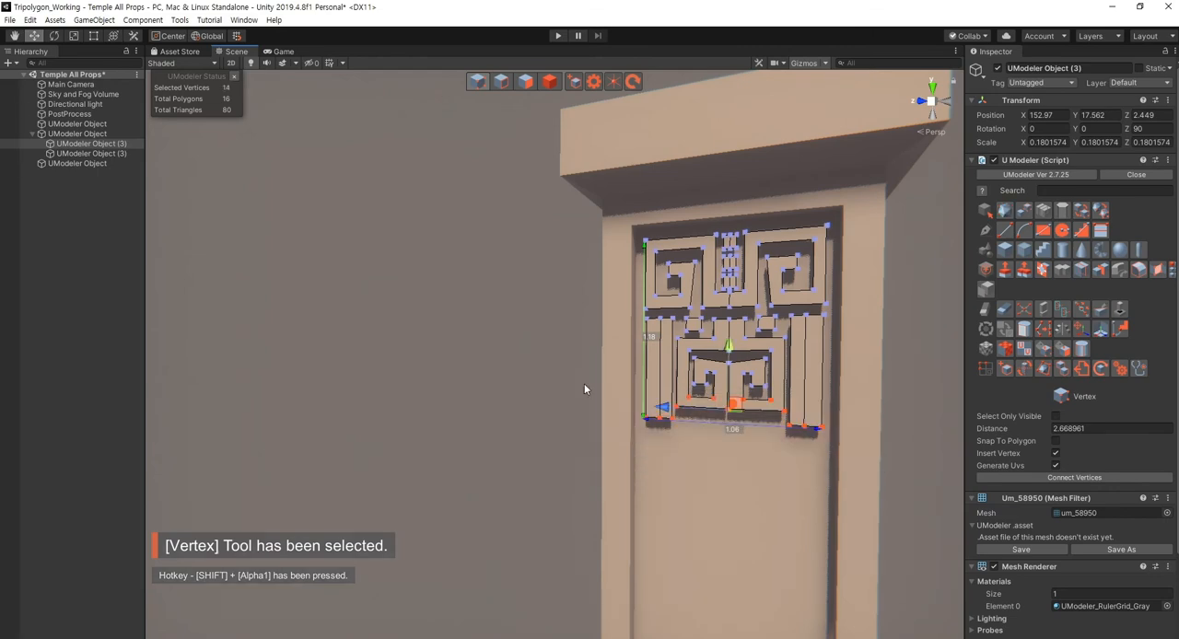
pyautogui.moveTo(728, 372); pyautogui.dragTo(729, 608)
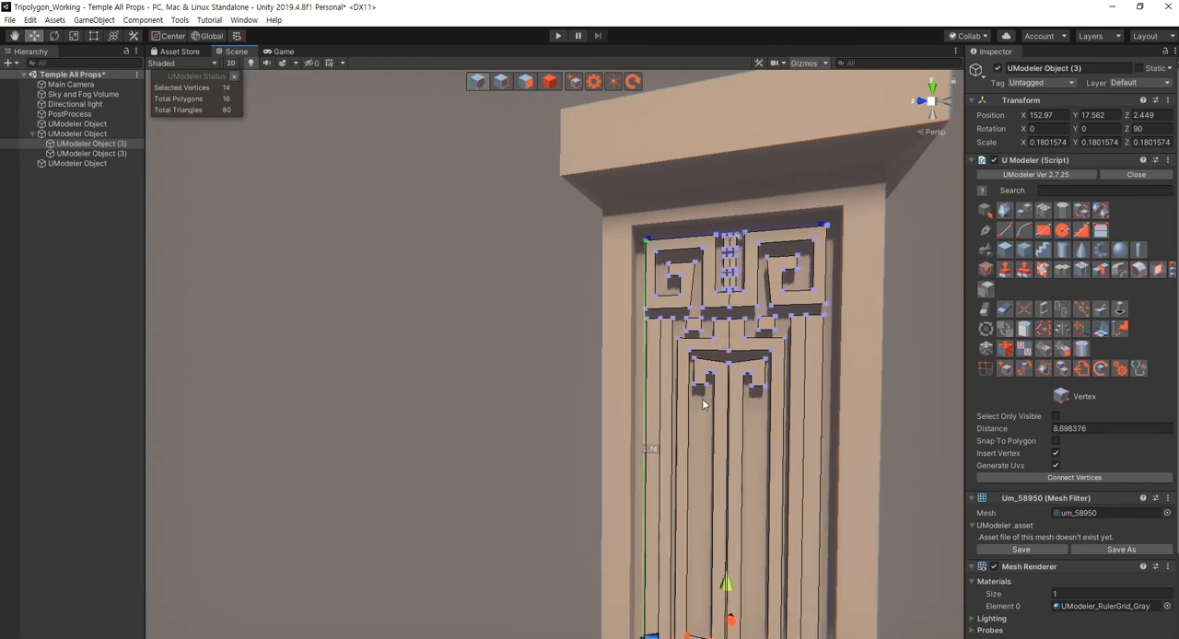
pyautogui.moveTo(703, 402); pyautogui.dragTo(712, 473, button='right')
pyautogui.moveTo(682, 359); pyautogui.dragTo(683, 417)
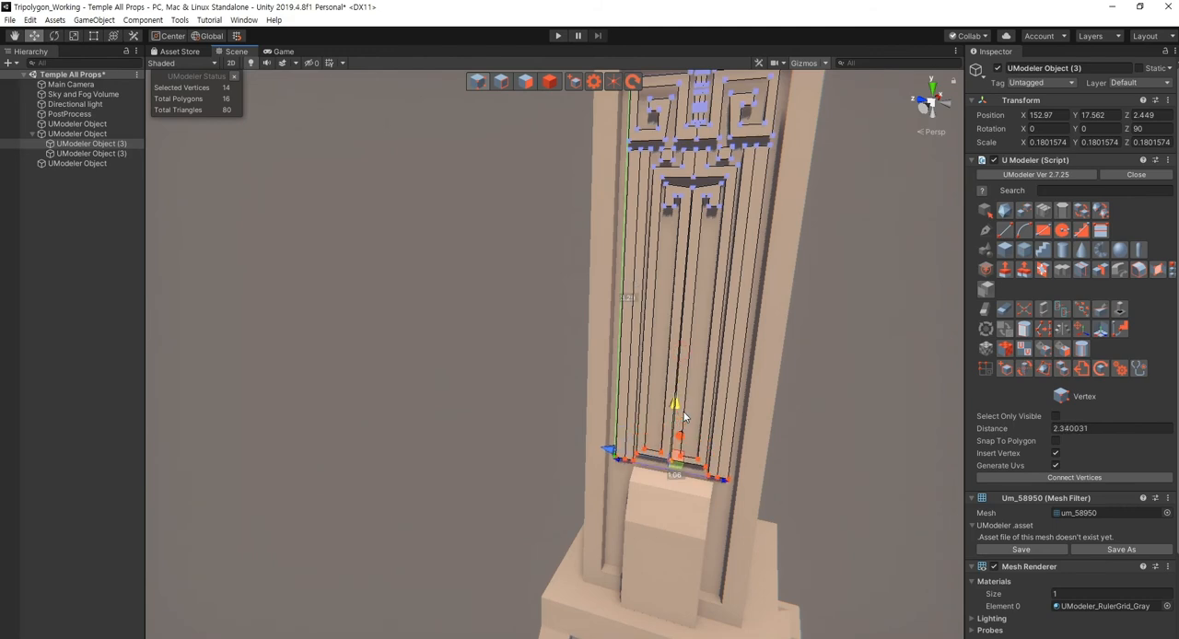
pyautogui.press('Escape')
pyautogui.click(853, 484)
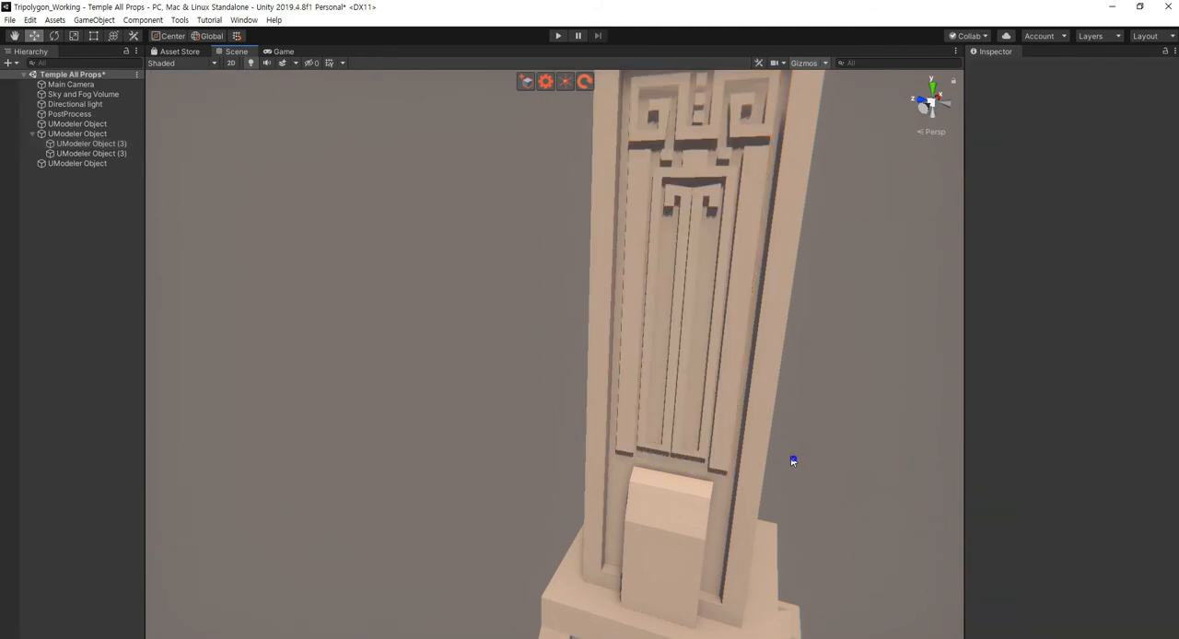
# - Examine the column with the lengthened ornament and slanted plate from several angles and distances
pyautogui.keyDown('alt'); pyautogui.moveTo(792, 461); pyautogui.dragTo(823, 489); pyautogui.keyUp('alt')
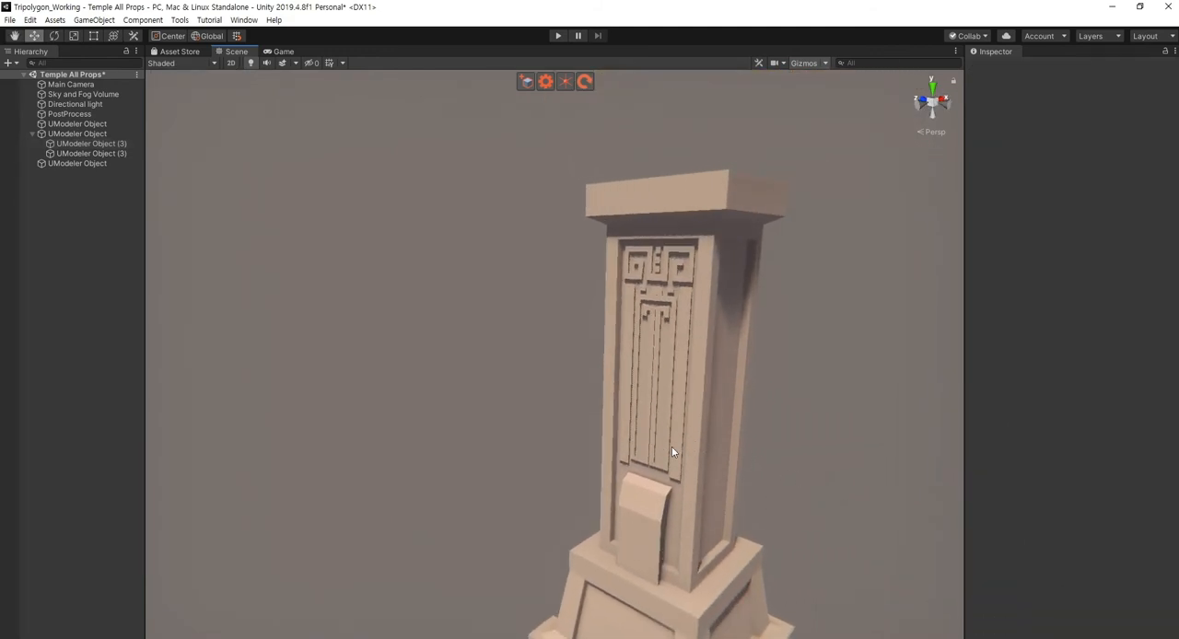
pyautogui.moveTo(659, 434)
pyautogui.mouseDown(button='right')
pyautogui.moveTo(646, 505)
pyautogui.moveTo(652, 425)
pyautogui.mouseUp(button='right')
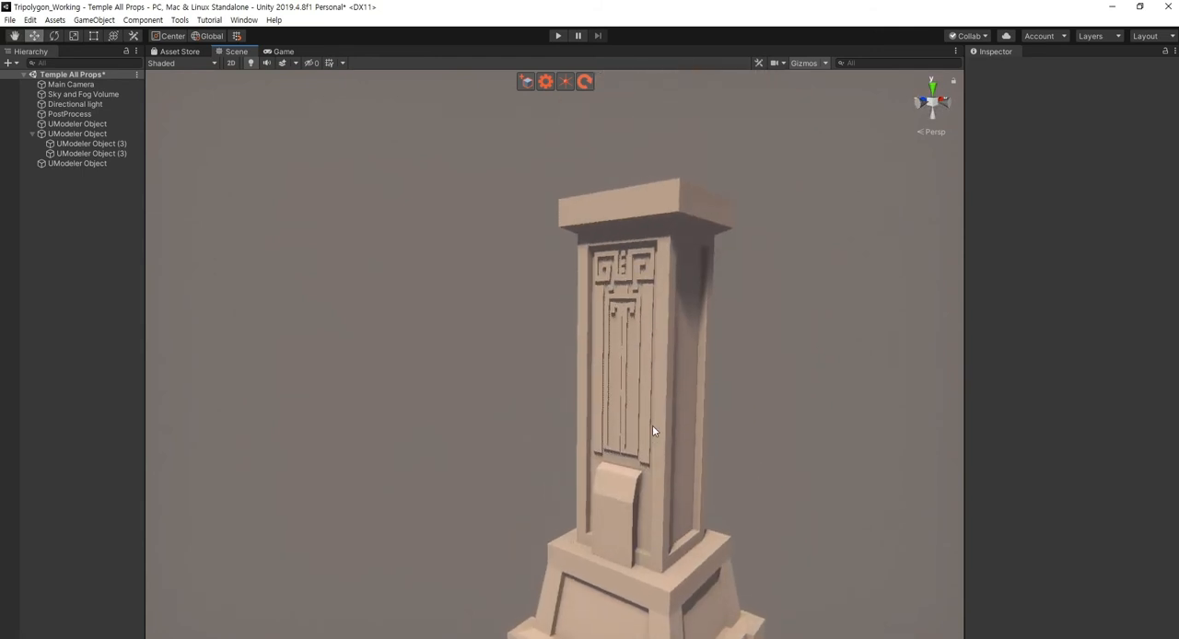
pyautogui.keyDown('alt'); pyautogui.moveTo(612, 469); pyautogui.dragTo(817, 475); pyautogui.keyUp('alt')
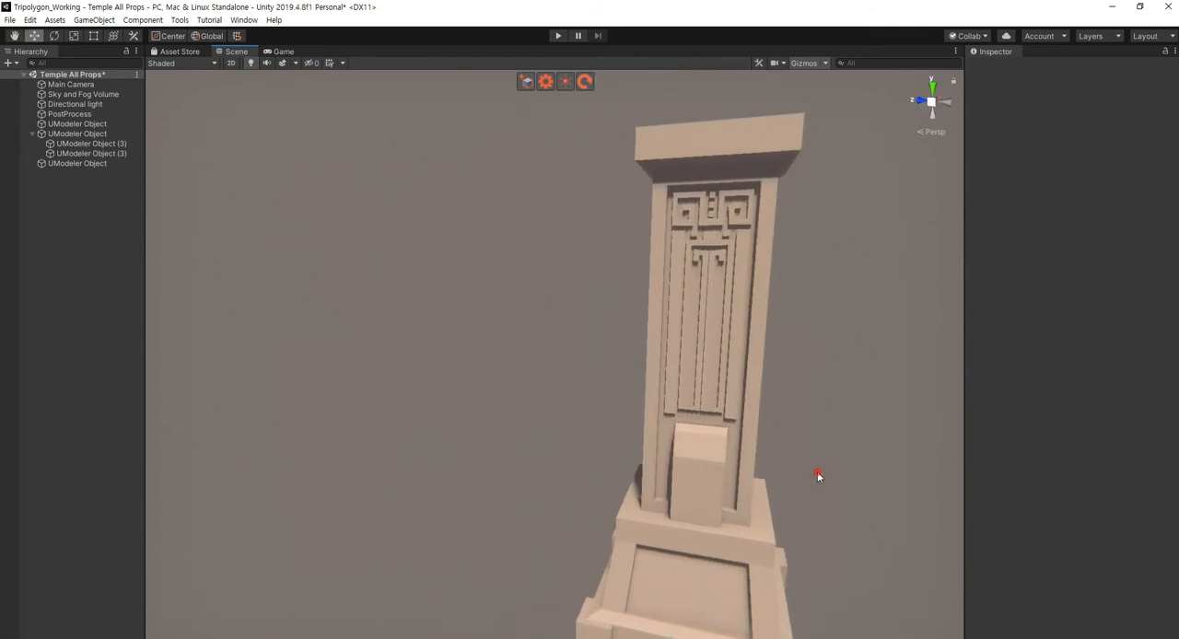
pyautogui.moveTo(611, 505); pyautogui.dragTo(620, 542, button='right')
pyautogui.keyDown('alt'); pyautogui.moveTo(621, 543); pyautogui.dragTo(590, 522); pyautogui.keyUp('alt')
pyautogui.moveTo(589, 521); pyautogui.dragTo(611, 506, button='right')
pyautogui.scroll(5, 610, 506)
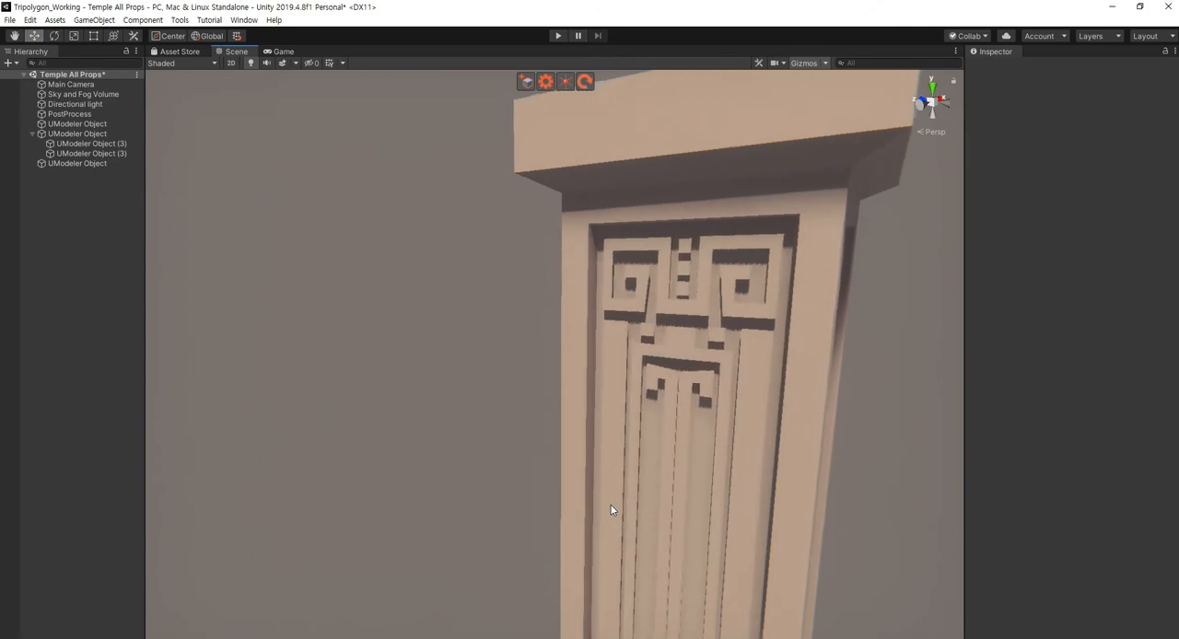
# - Extrude all of the ornament's front polygons outward from the recessed panel to give it raised relief
pyautogui.click(616, 465)
pyautogui.hotkey('shift', '3')
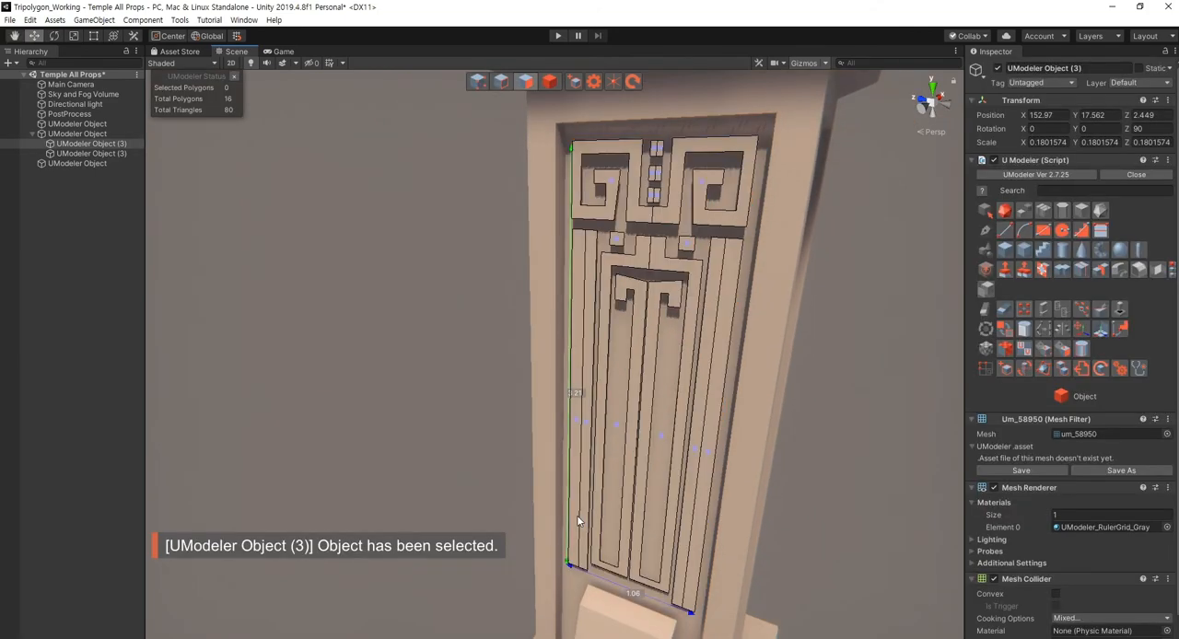
pyautogui.keyDown('alt'); pyautogui.moveTo(580, 522); pyautogui.dragTo(426, 208); pyautogui.keyUp('alt')
pyautogui.keyDown('alt'); pyautogui.moveTo(583, 323); pyautogui.dragTo(701, 353); pyautogui.keyUp('alt')
pyautogui.press('Escape')
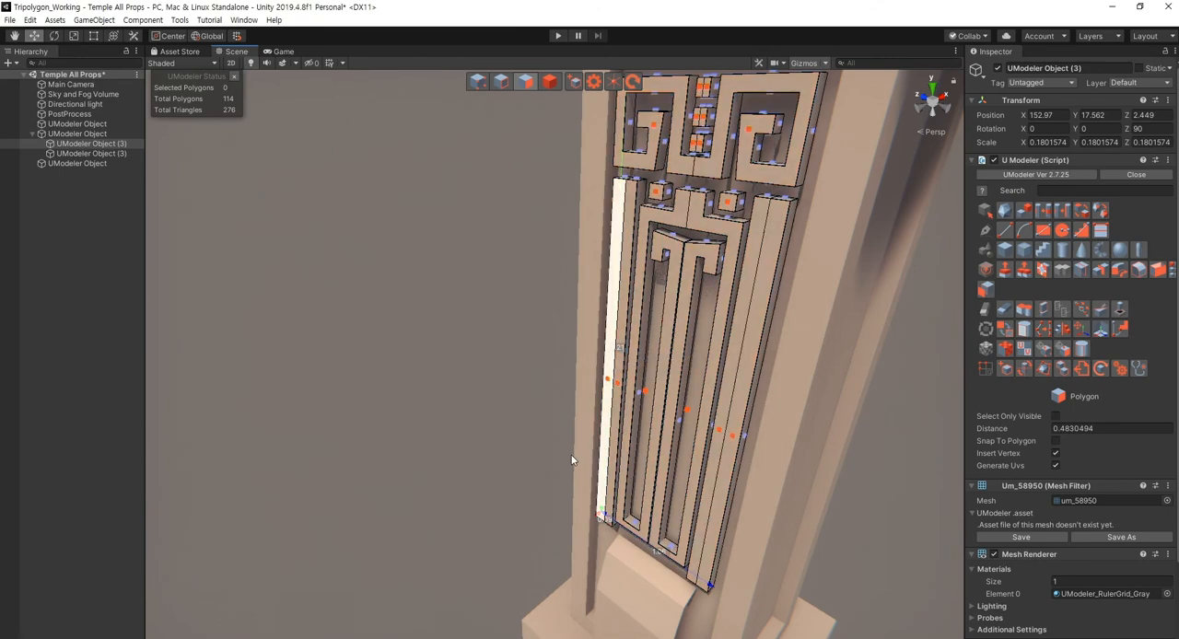
pyautogui.press('Escape')
pyautogui.click(495, 418)
pyautogui.moveTo(451, 411); pyautogui.dragTo(470, 384, button='right')
pyautogui.press('s')
# - Extrude the outermost front strips of the ornament's two long side bars further outward
pyautogui.click(671, 415)
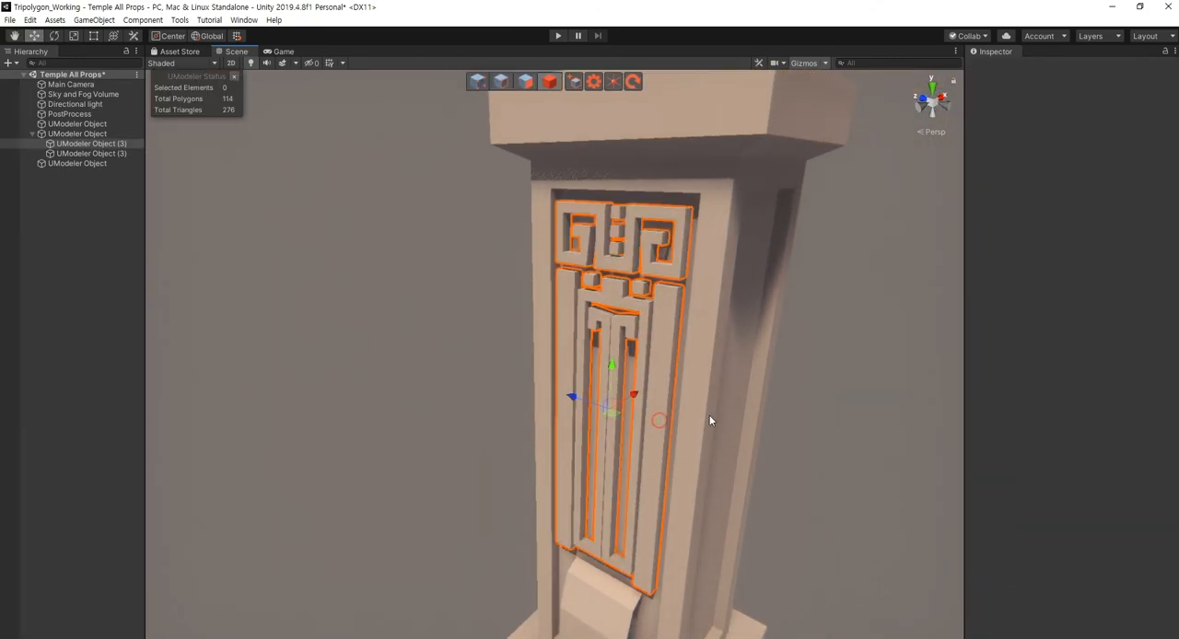
pyautogui.press('w')
pyautogui.moveTo(709, 415); pyautogui.dragTo(704, 478, button='right')
pyautogui.hotkey('shift', '3')
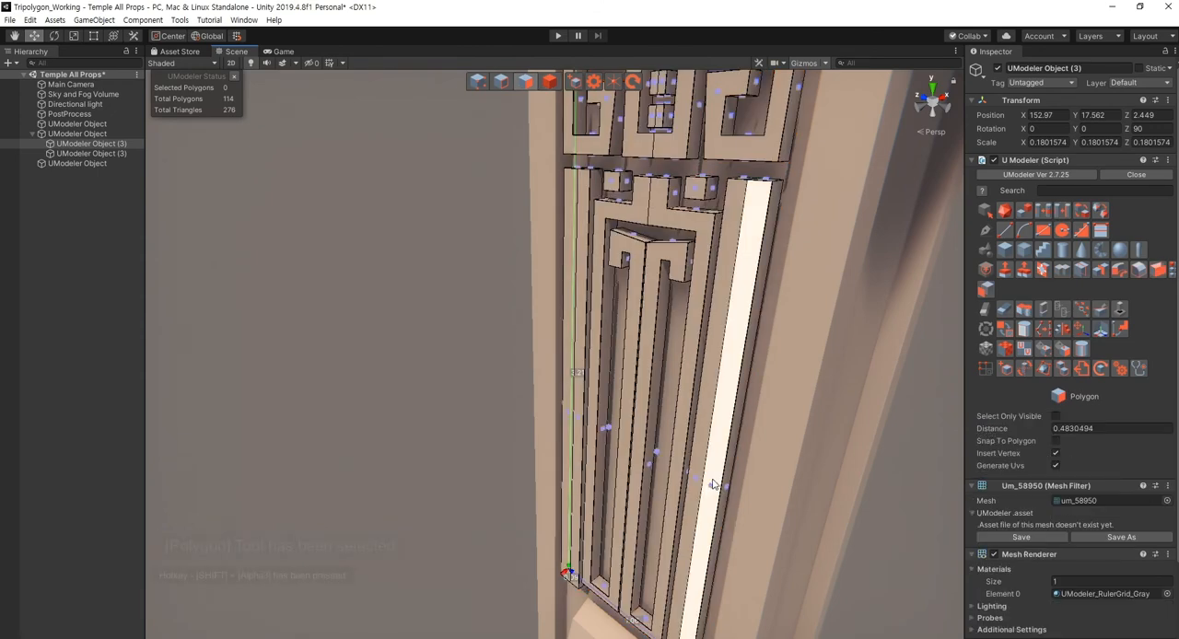
pyautogui.click(714, 479)
pyautogui.keyDown('shift'); pyautogui.click(567, 453); pyautogui.keyUp('shift')
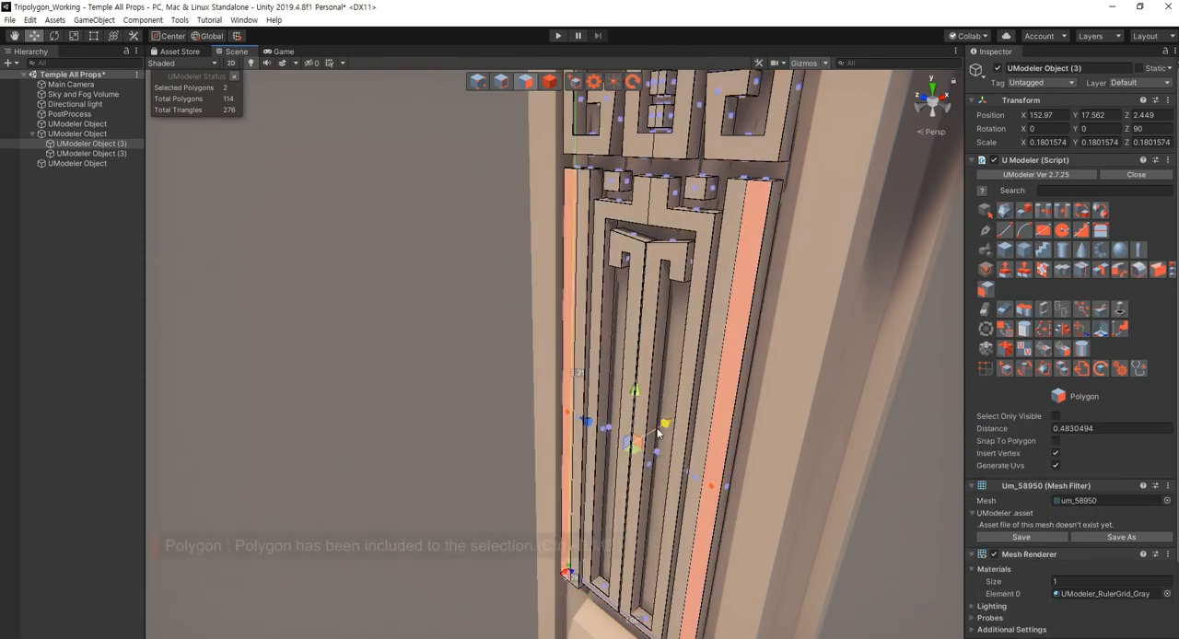
pyautogui.keyDown('shift'); pyautogui.moveTo(666, 425); pyautogui.dragTo(659, 431); pyautogui.keyUp('shift')
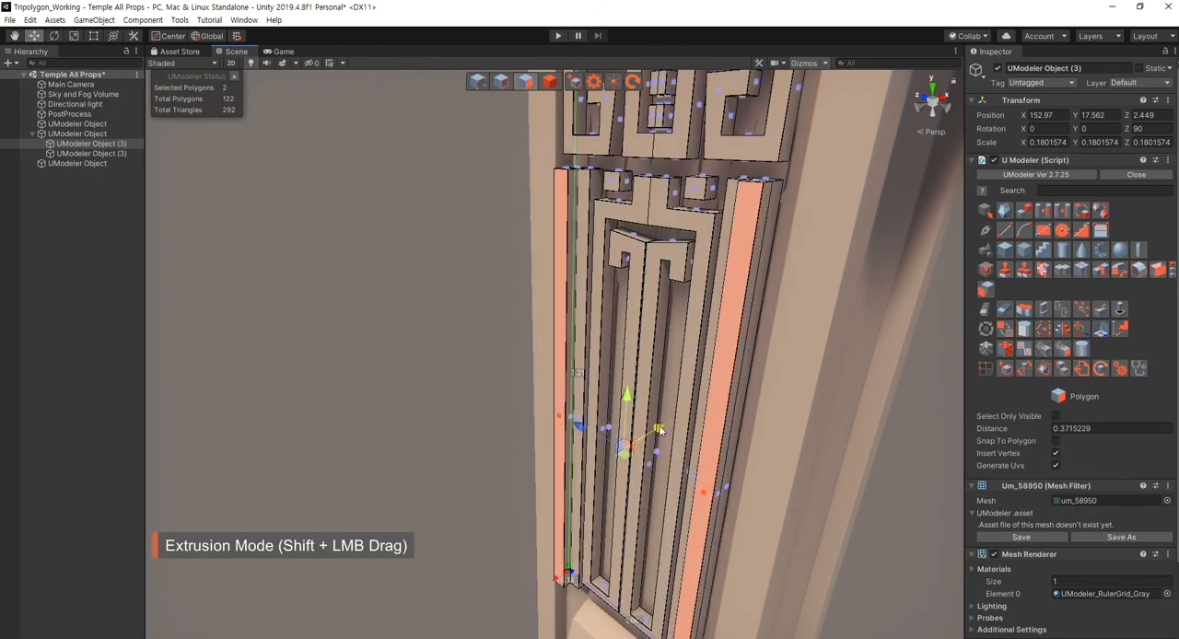
pyautogui.press('Escape')
pyautogui.keyDown('alt'); pyautogui.moveTo(581, 449); pyautogui.dragTo(753, 454); pyautogui.keyUp('alt')
pyautogui.scroll(-3, 753, 454)
pyautogui.click(753, 454)
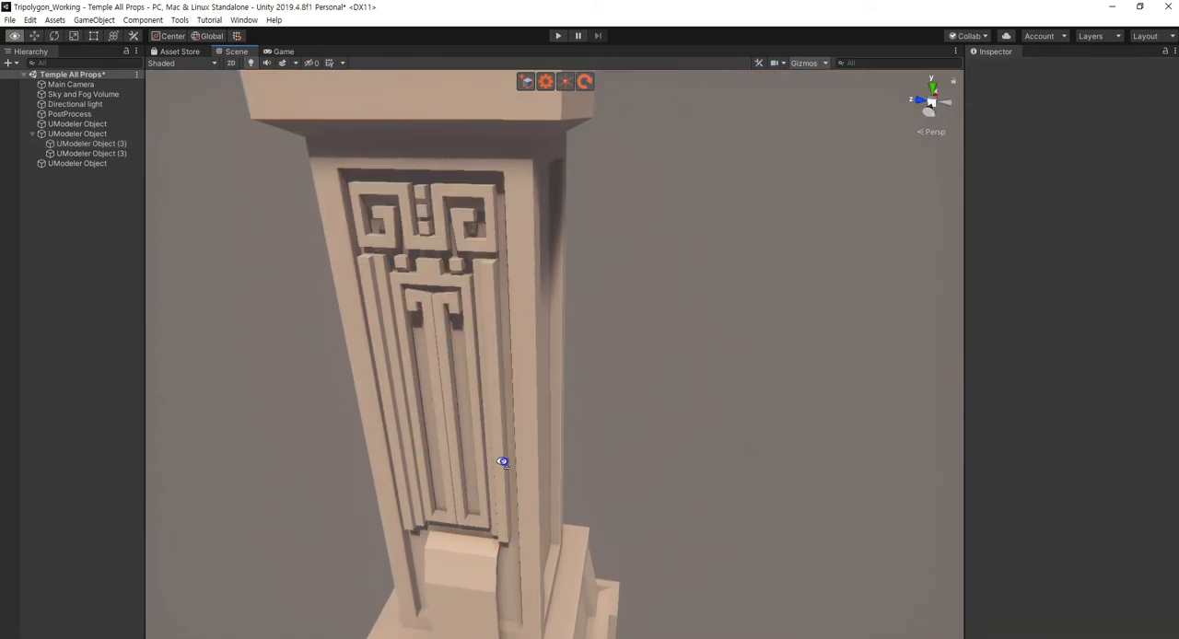
# - Deepen the ornament to a Y scale of 0.2373754 and push it back into the panel to X 153.625
pyautogui.keyDown('alt'); pyautogui.moveTo(503, 461); pyautogui.dragTo(572, 323); pyautogui.keyUp('alt')
pyautogui.click(565, 442)
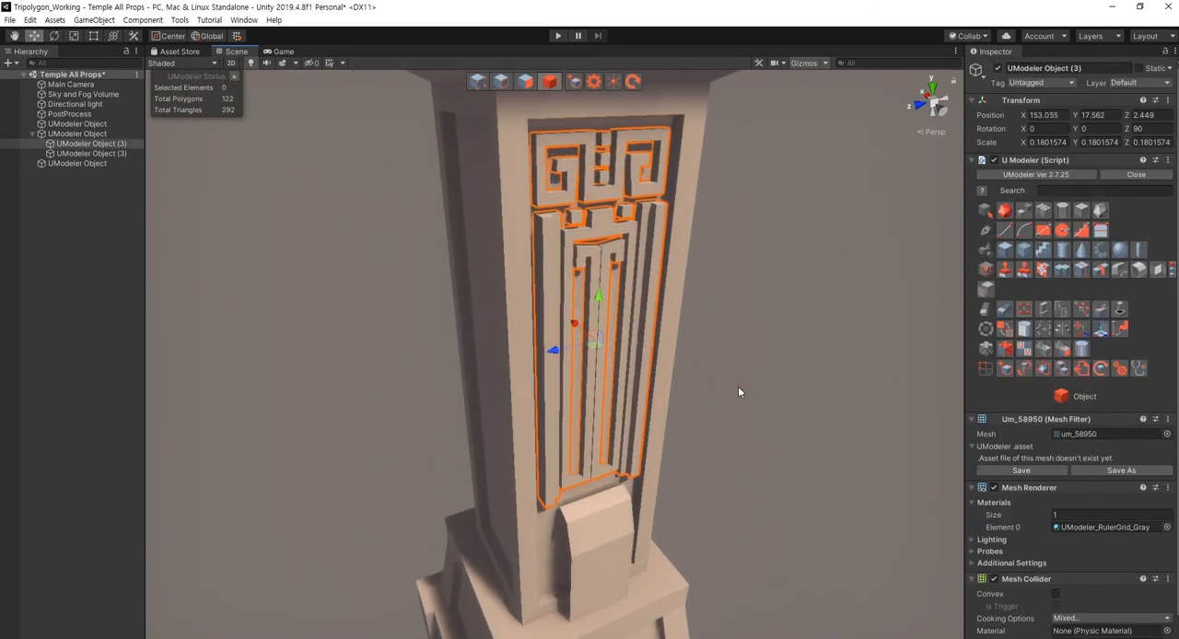
pyautogui.click(738, 386)
pyautogui.click(550, 345)
pyautogui.keyDown('alt'); pyautogui.moveTo(573, 325); pyautogui.dragTo(551, 423); pyautogui.keyUp('alt')
pyautogui.press('r')
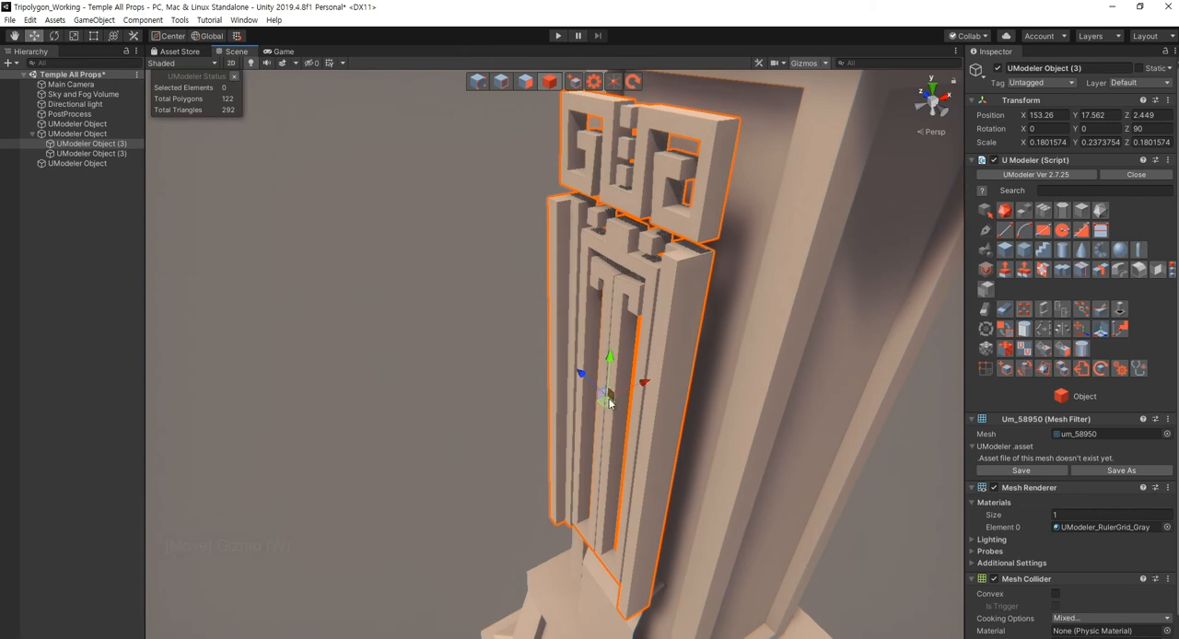
pyautogui.press('w')
pyautogui.moveTo(638, 381); pyautogui.dragTo(682, 366)
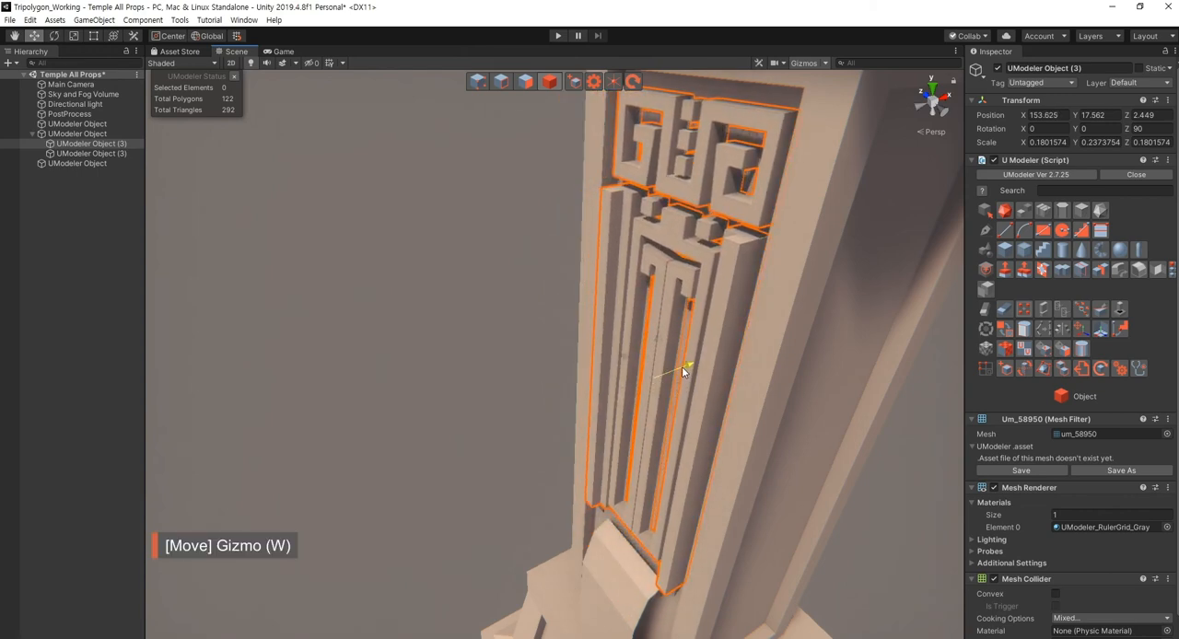
# - Lower the bottom vertices of the ornament's outer side bars toward the foot of the recessed panel, on both sides of the slanted plate
pyautogui.click(494, 414)
pyautogui.keyDown('alt'); pyautogui.moveTo(434, 469); pyautogui.dragTo(668, 436); pyautogui.keyUp('alt')
pyautogui.click(637, 443)
pyautogui.click(697, 479)
pyautogui.hotkey('shift', '1')
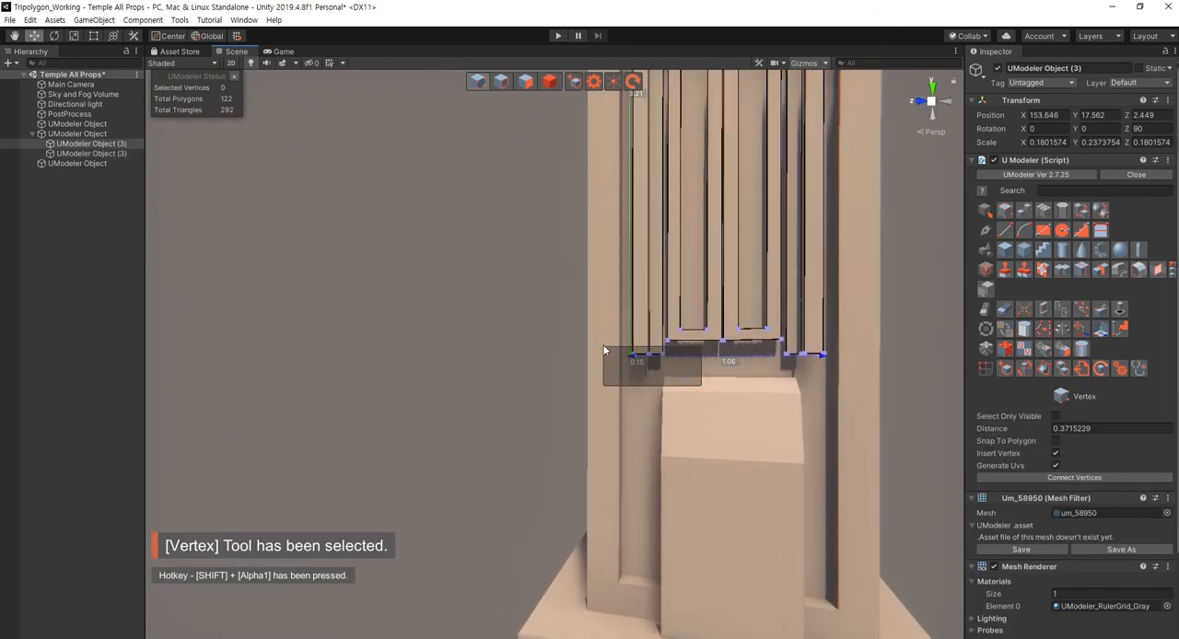
pyautogui.moveTo(779, 360); pyautogui.dragTo(759, 351)
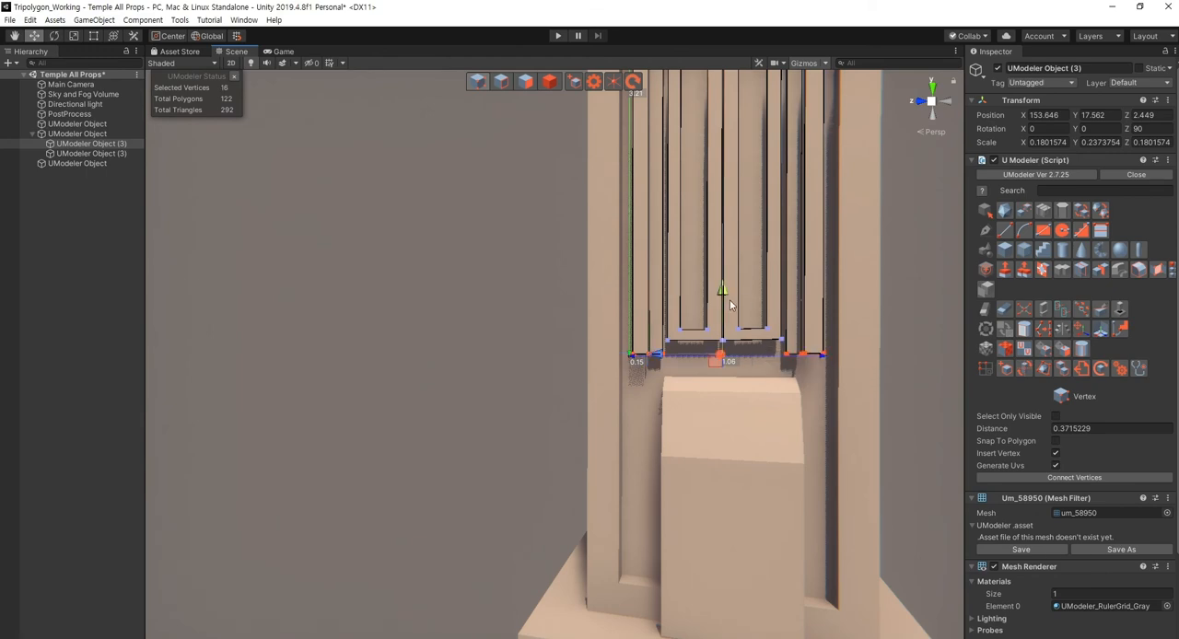
pyautogui.moveTo(744, 417); pyautogui.dragTo(748, 549)
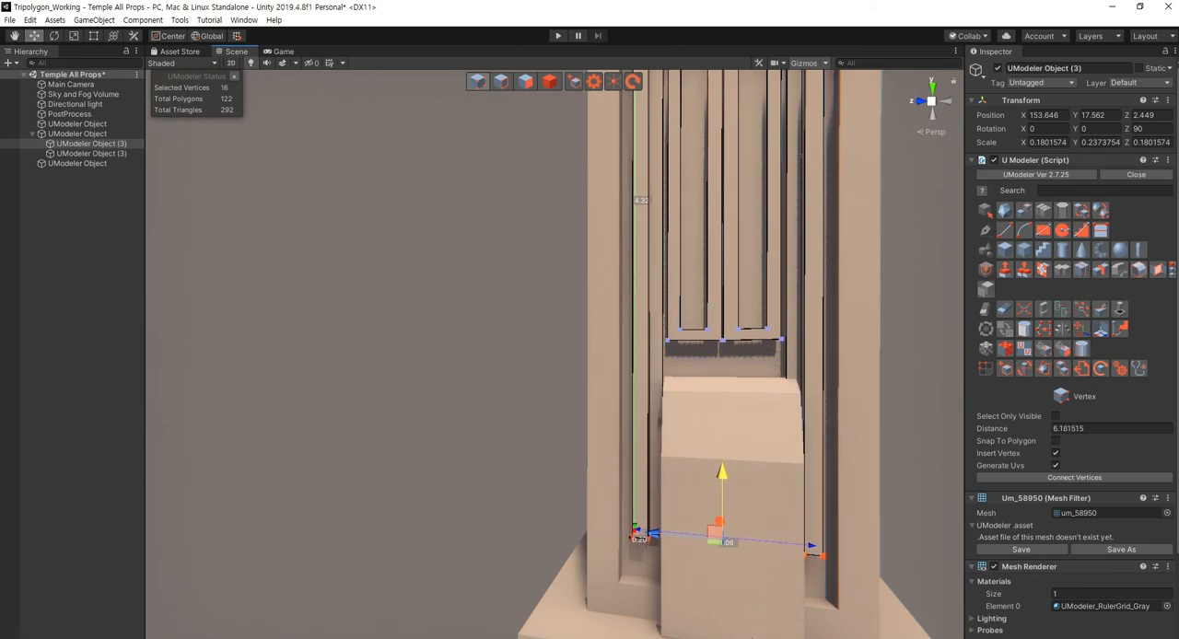
pyautogui.moveTo(722, 474); pyautogui.dragTo(722, 475)
pyautogui.keyDown('alt'); pyautogui.moveTo(722, 475); pyautogui.dragTo(692, 517); pyautogui.keyUp('alt')
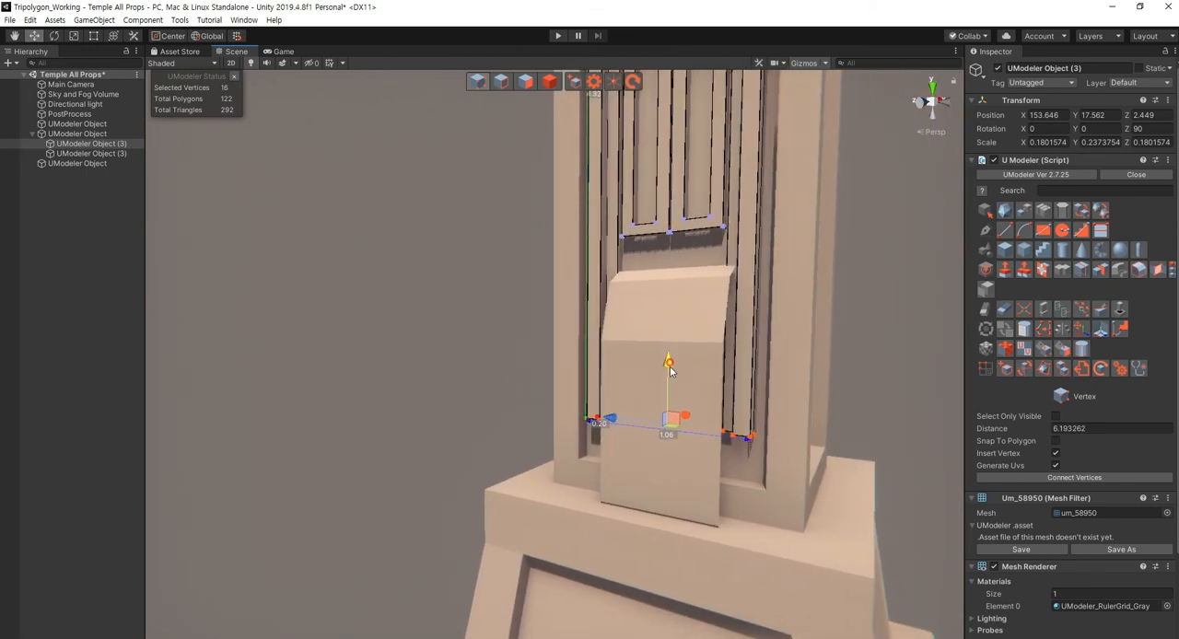
pyautogui.moveTo(673, 398); pyautogui.dragTo(672, 398)
pyautogui.scroll(-10, 563, 437)
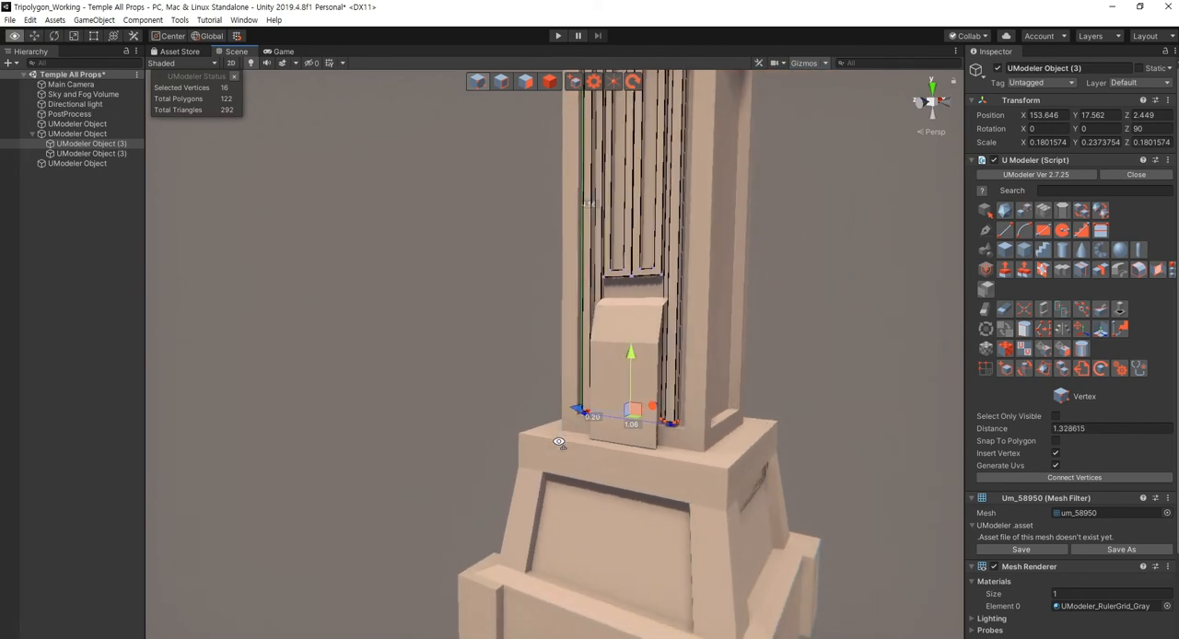
pyautogui.click(485, 379)
pyautogui.press('4')
pyautogui.click(820, 380)
# - Move the slanted plate's vertical front polygon outward from the column to make the plate project further
pyautogui.moveTo(805, 324); pyautogui.dragTo(800, 379, button='middle')
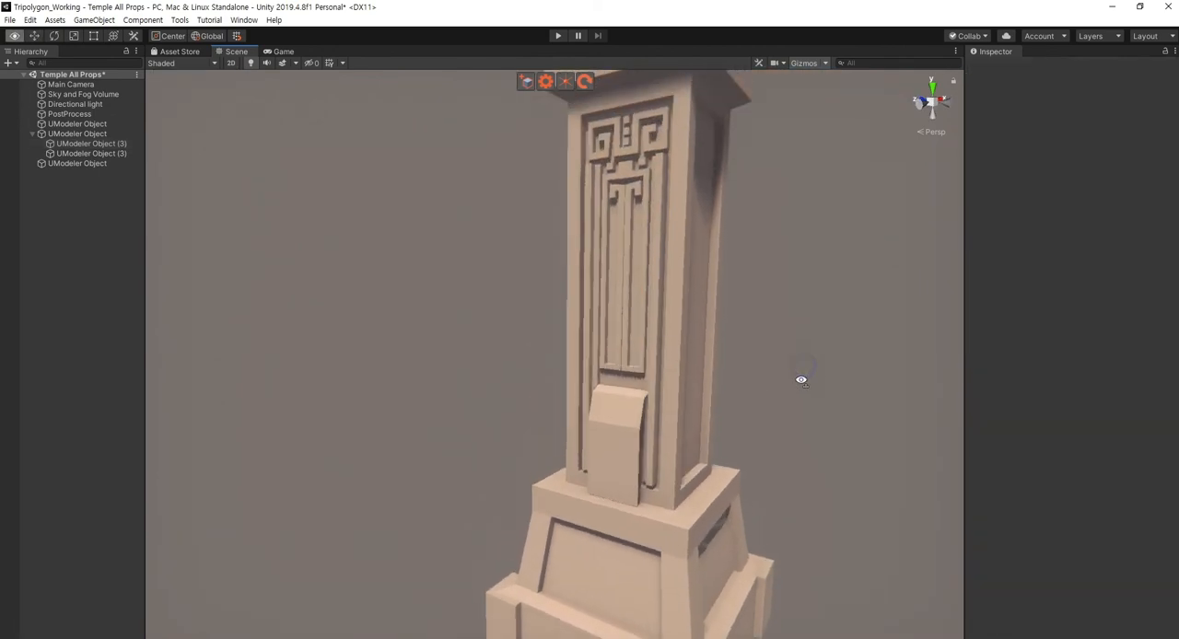
pyautogui.keyDown('alt'); pyautogui.moveTo(800, 379); pyautogui.dragTo(819, 402); pyautogui.keyUp('alt')
pyautogui.moveTo(819, 402); pyautogui.dragTo(870, 405, button='middle')
pyautogui.click(693, 479)
pyautogui.keyDown('alt'); pyautogui.moveTo(694, 479); pyautogui.dragTo(652, 489); pyautogui.keyUp('alt')
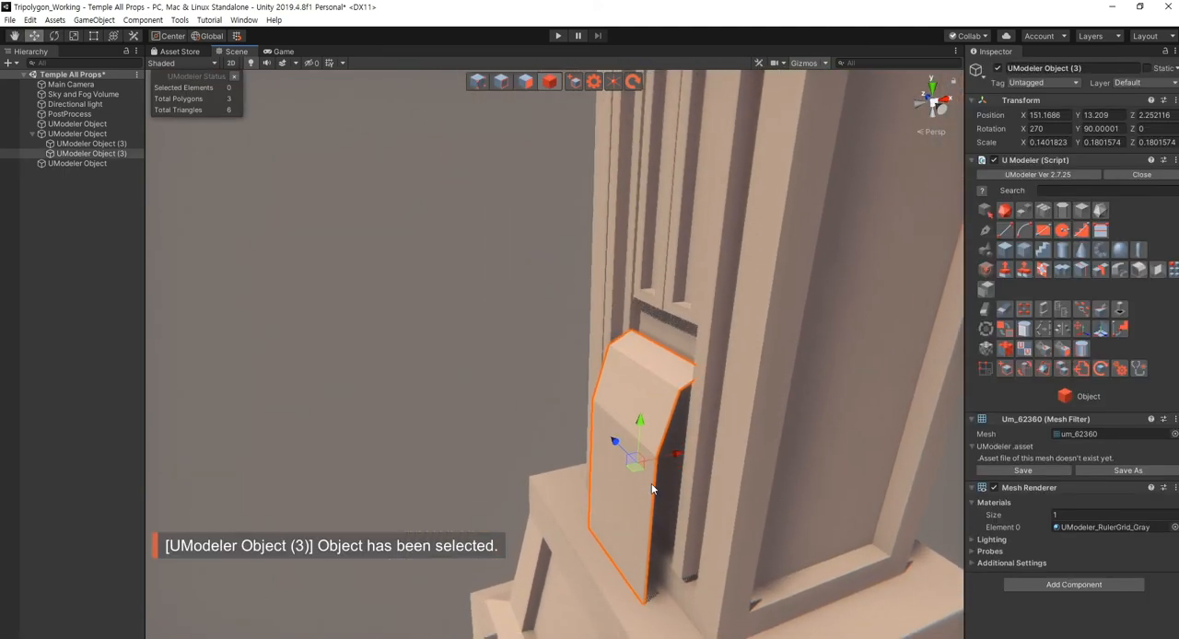
pyautogui.hotkey('shift', '3')
pyautogui.click(644, 488)
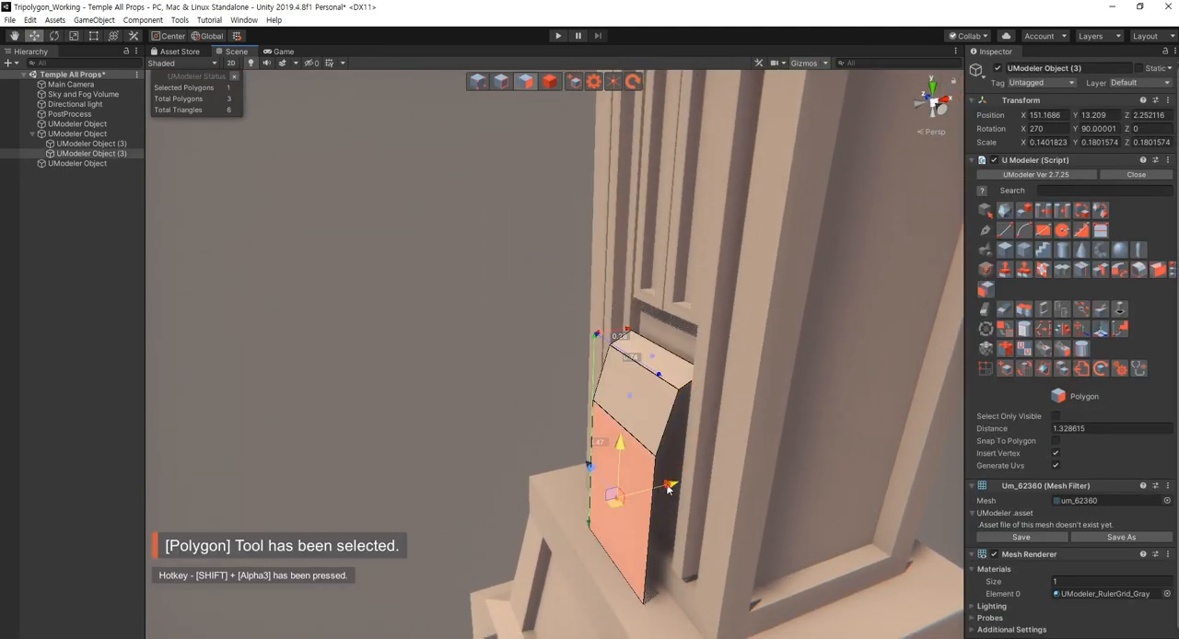
pyautogui.click(420, 453)
pyautogui.keyDown('alt'); pyautogui.moveTo(547, 475); pyautogui.dragTo(585, 468); pyautogui.keyUp('alt')
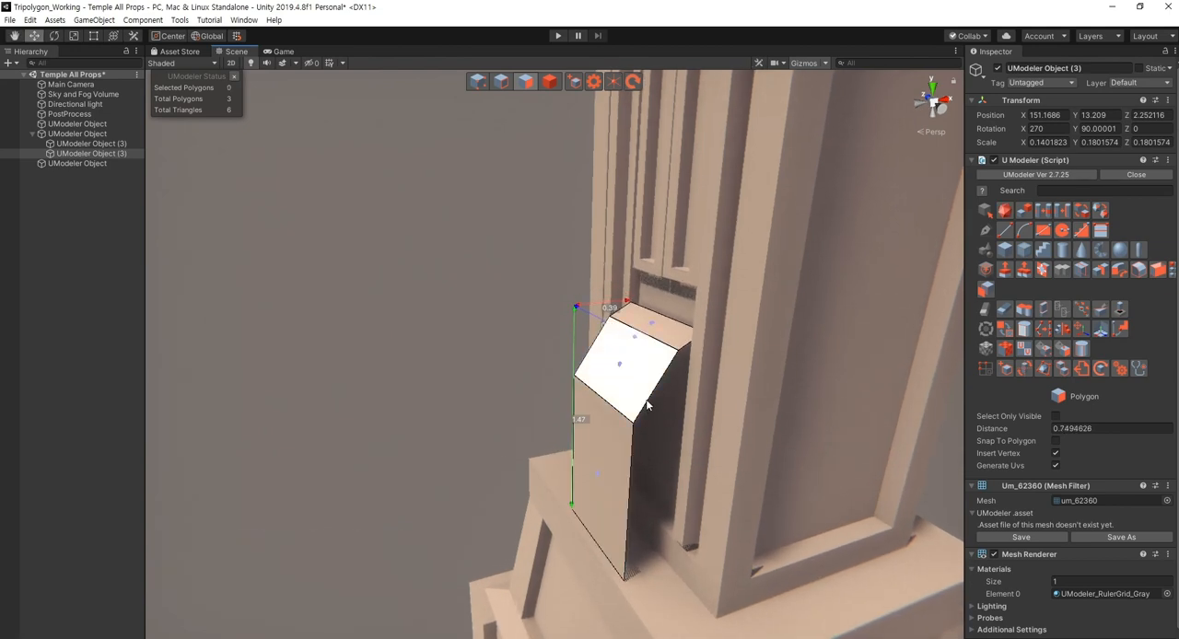
# - Extrude the two side edges of the plate's top polygon downward to the plate's foot as rear side strips
pyautogui.hotkey('shift', '2')
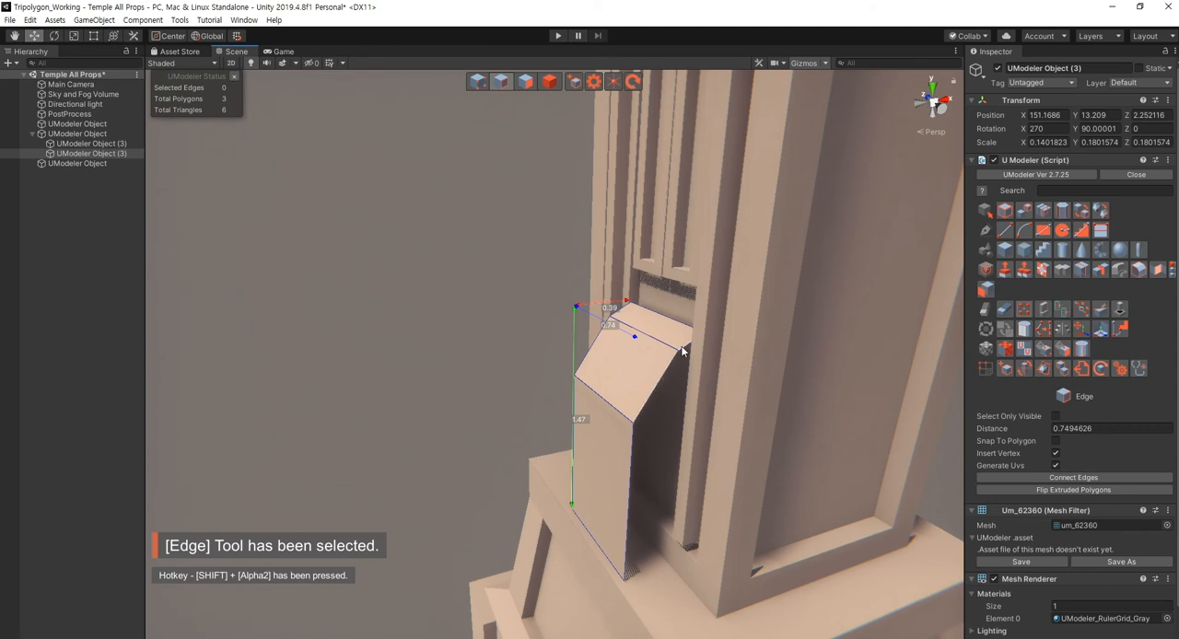
pyautogui.moveTo(658, 394); pyautogui.dragTo(656, 387, button='right')
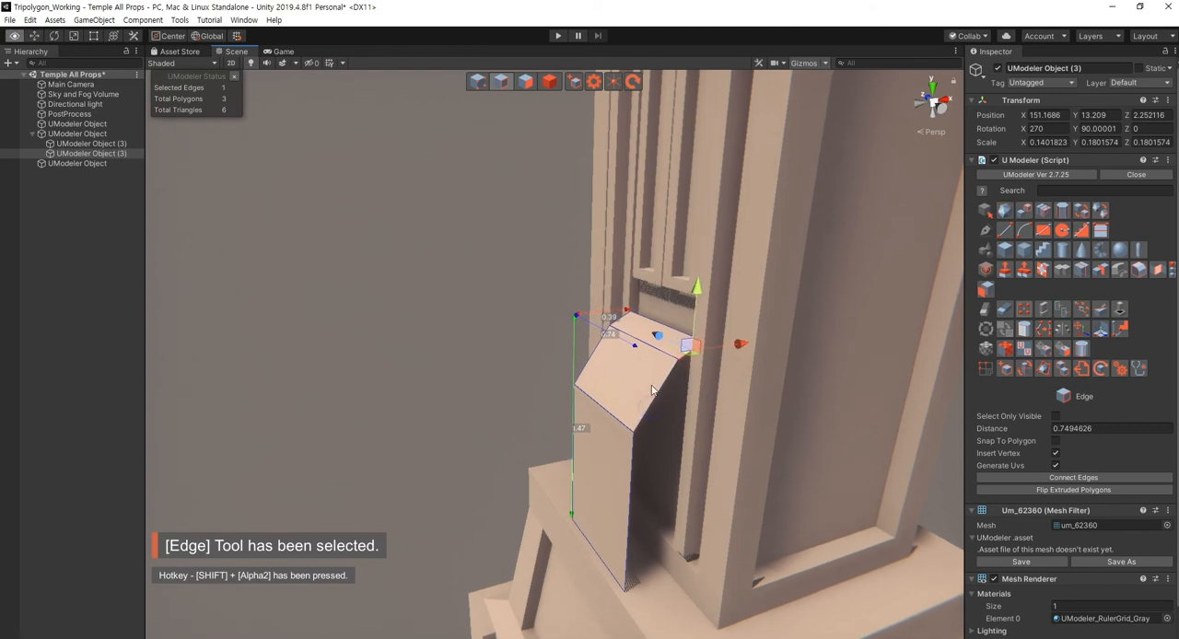
pyautogui.keyDown('shift'); pyautogui.click(619, 326); pyautogui.keyUp('shift')
pyautogui.keyDown('shift'); pyautogui.moveTo(655, 281); pyautogui.dragTo(678, 516); pyautogui.keyUp('shift')
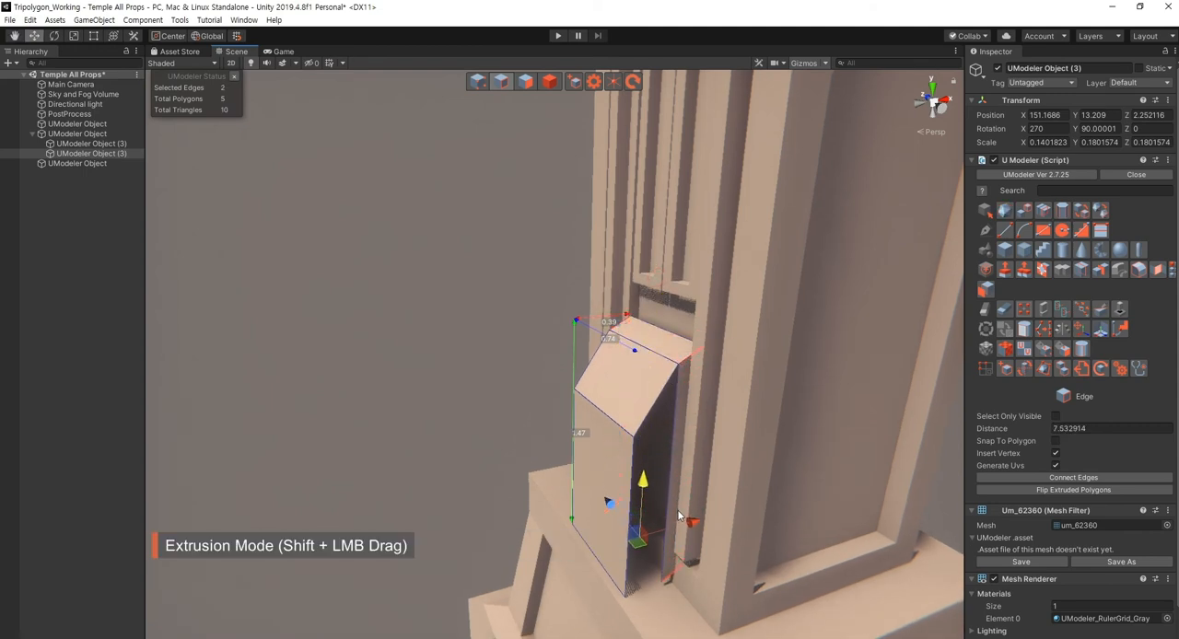
pyautogui.keyDown('alt'); pyautogui.moveTo(688, 580); pyautogui.dragTo(674, 499); pyautogui.keyUp('alt')
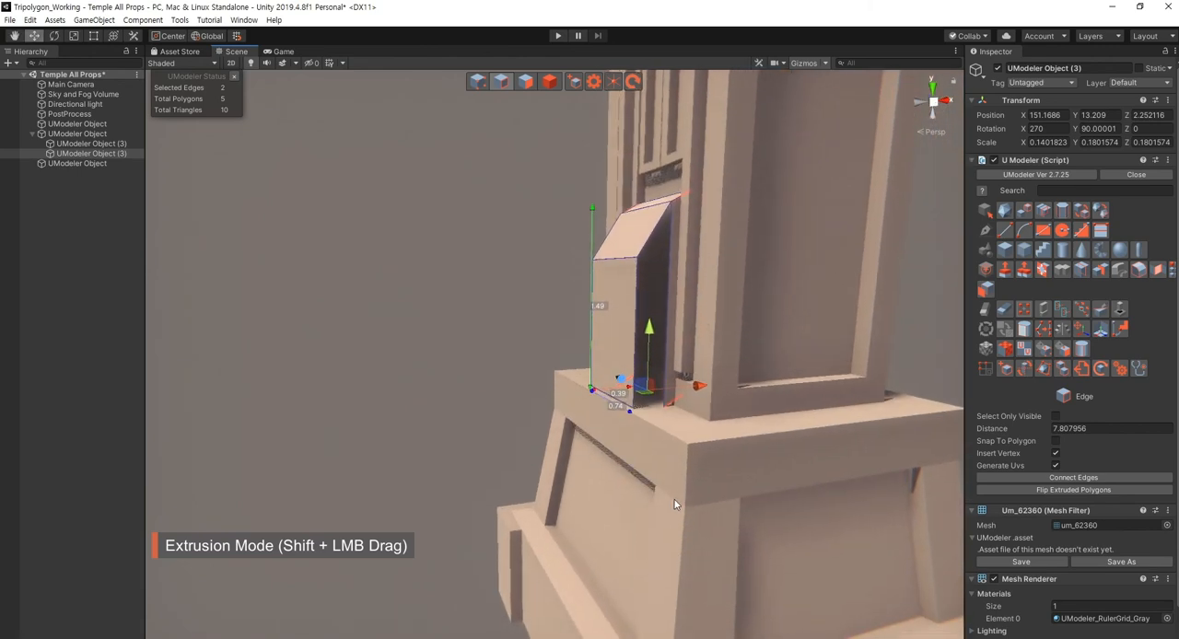
# - Flatten the plate's six bottom vertices to one level by scaling them vertically, and lower them onto the column base
pyautogui.hotkey('shift', '1')
pyautogui.moveTo(527, 320); pyautogui.dragTo(835, 486)
pyautogui.press('r')
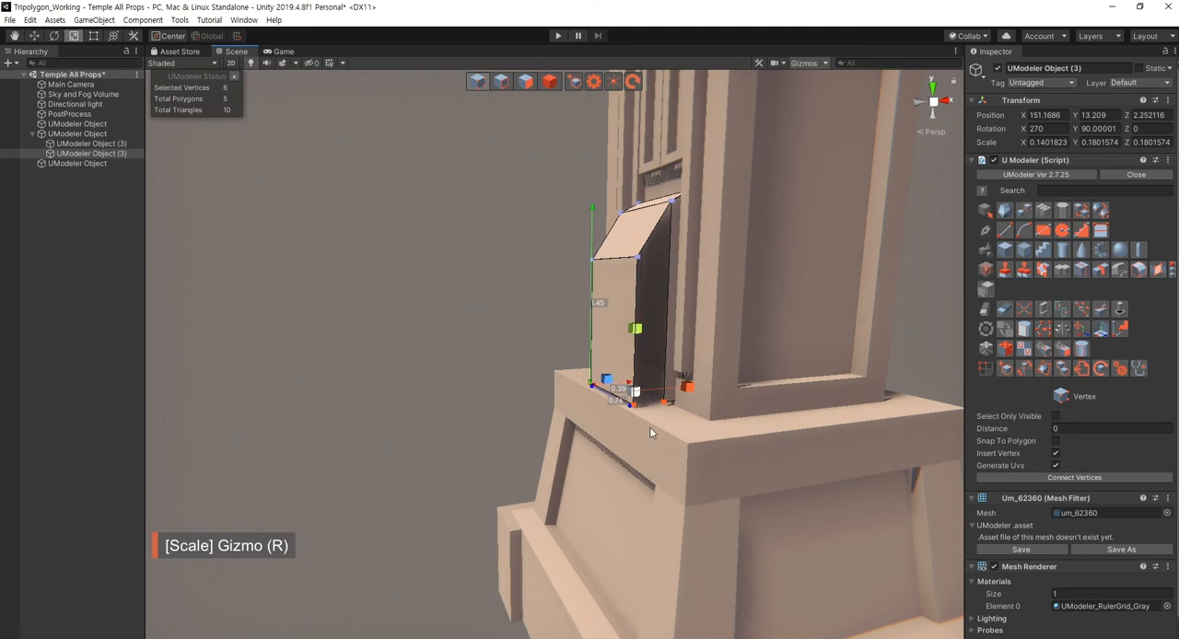
pyautogui.moveTo(633, 330); pyautogui.dragTo(636, 336)
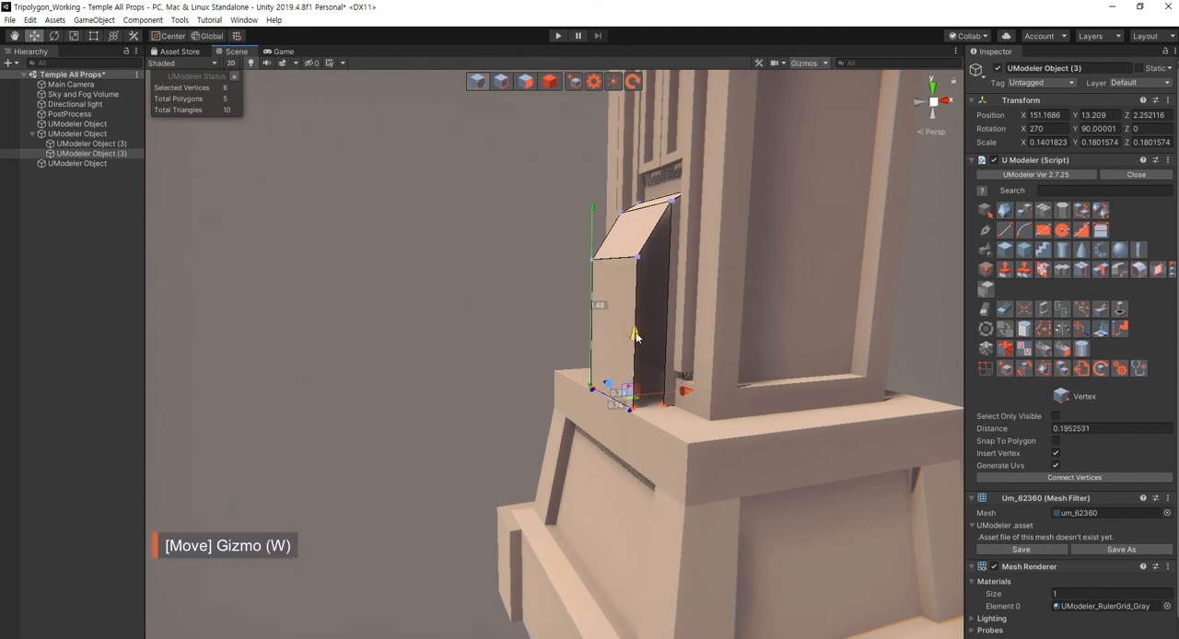
# - Close both open sides of the plate by bridging its front side edges with the rear strip edges
pyautogui.hotkey('shift', '2')
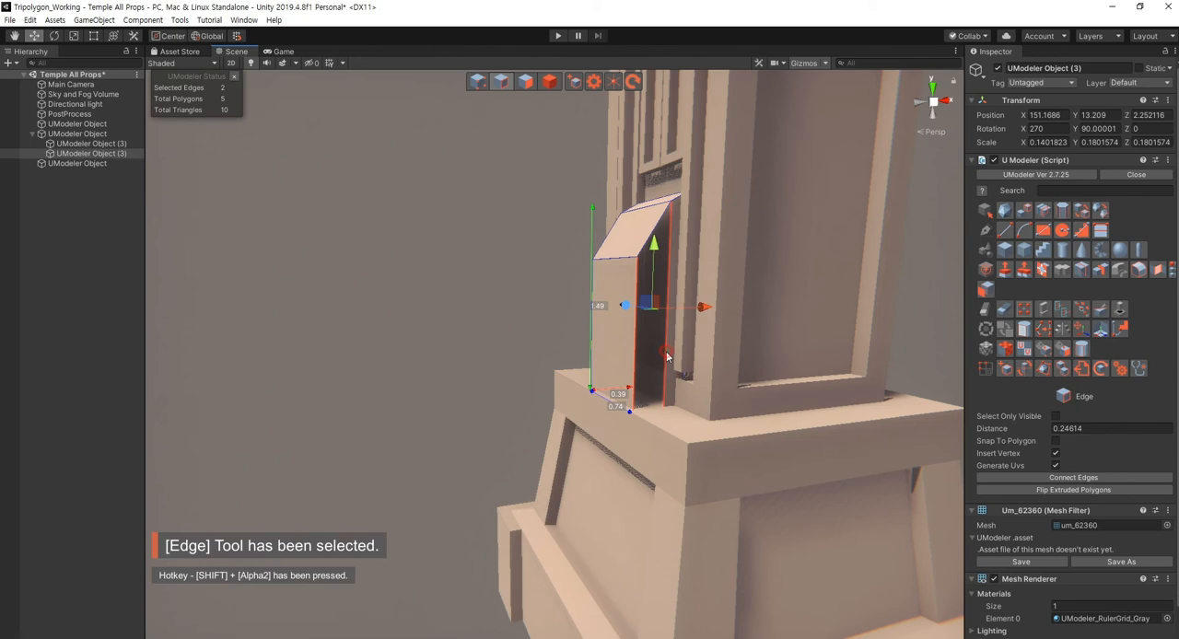
pyautogui.click(1154, 269)
pyautogui.keyDown('alt'); pyautogui.moveTo(609, 312); pyautogui.dragTo(655, 361); pyautogui.keyUp('alt')
pyautogui.click(628, 366)
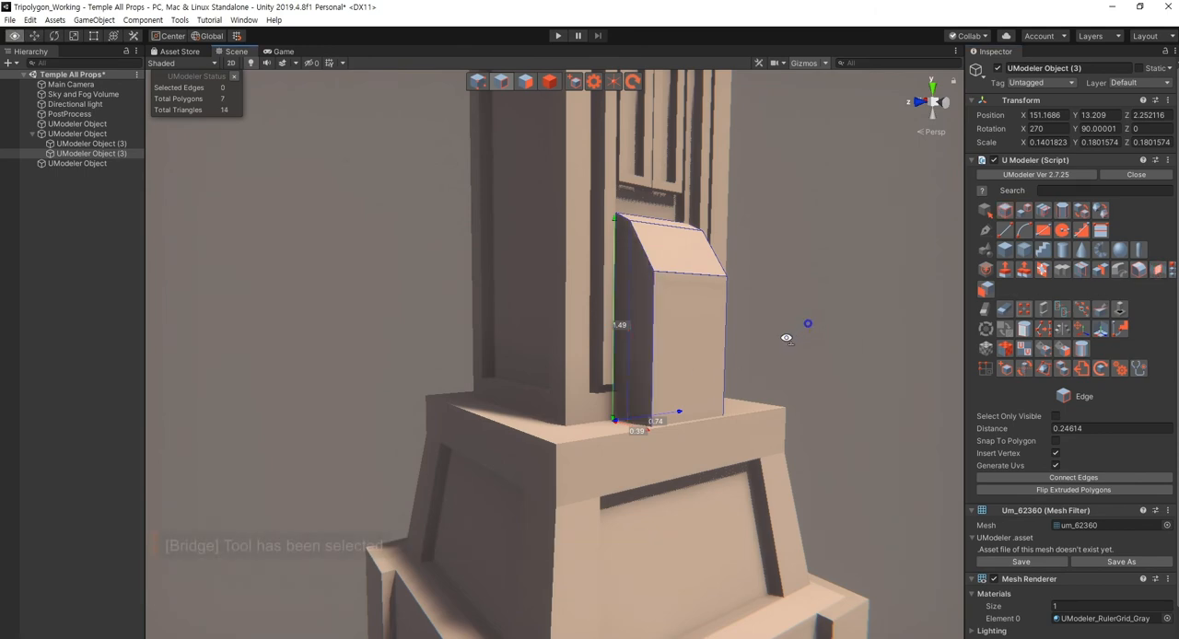
pyautogui.moveTo(786, 338)
pyautogui.keyDown('alt'); pyautogui.mouseDown()
pyautogui.moveTo(737, 358)
pyautogui.moveTo(757, 350)
pyautogui.moveTo(689, 338)
pyautogui.moveTo(768, 350)
pyautogui.mouseUp(); pyautogui.keyUp('alt')
pyautogui.press('Escape')
pyautogui.moveTo(768, 350); pyautogui.dragTo(808, 397, button='middle')
# - Divide the plate lengthwise into four equal strips with three Loop Slice cuts
pyautogui.press('2')
pyautogui.scroll(-3, 749, 363)
pyautogui.moveTo(748, 362); pyautogui.dragTo(734, 347, button='middle')
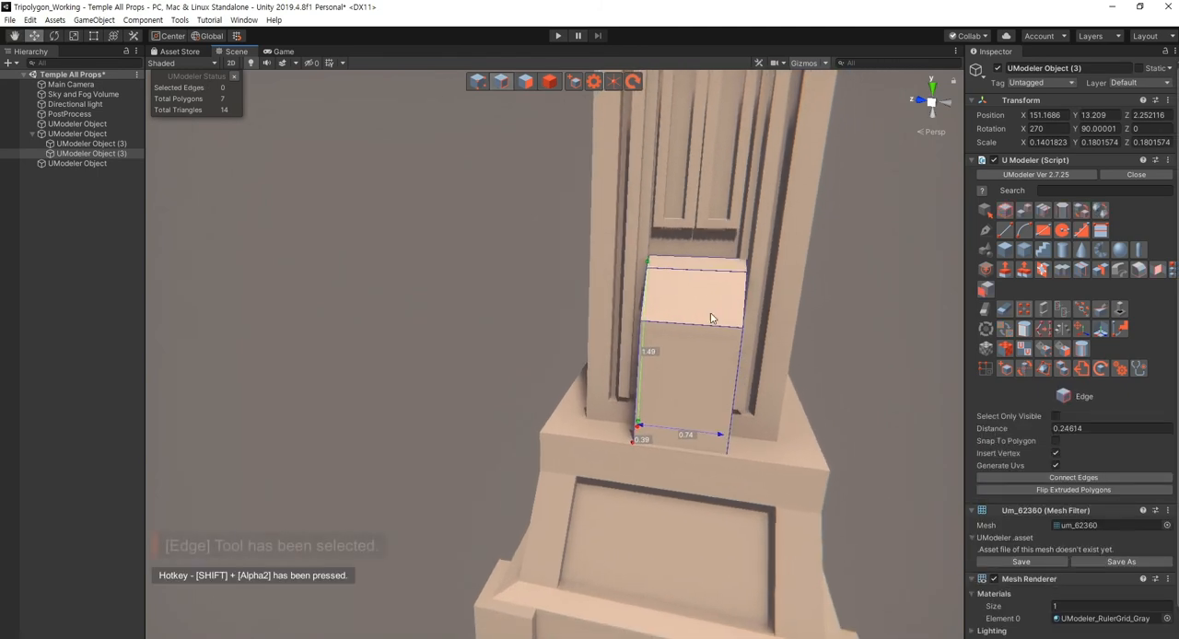
pyautogui.moveTo(680, 238); pyautogui.dragTo(706, 486)
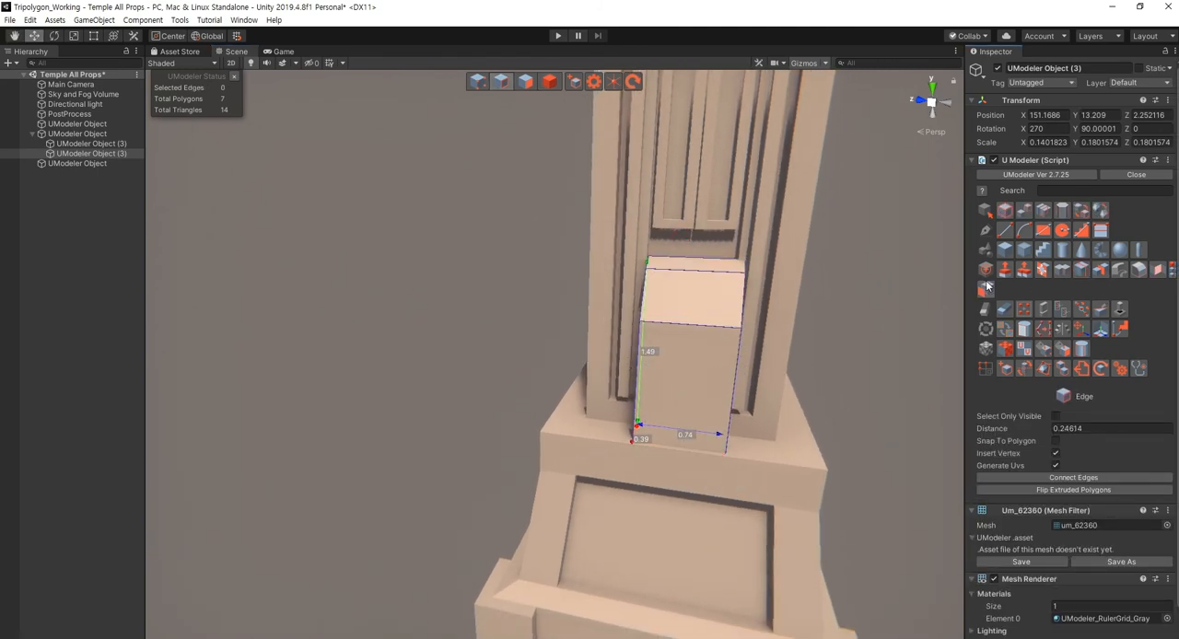
pyautogui.click(1077, 269)
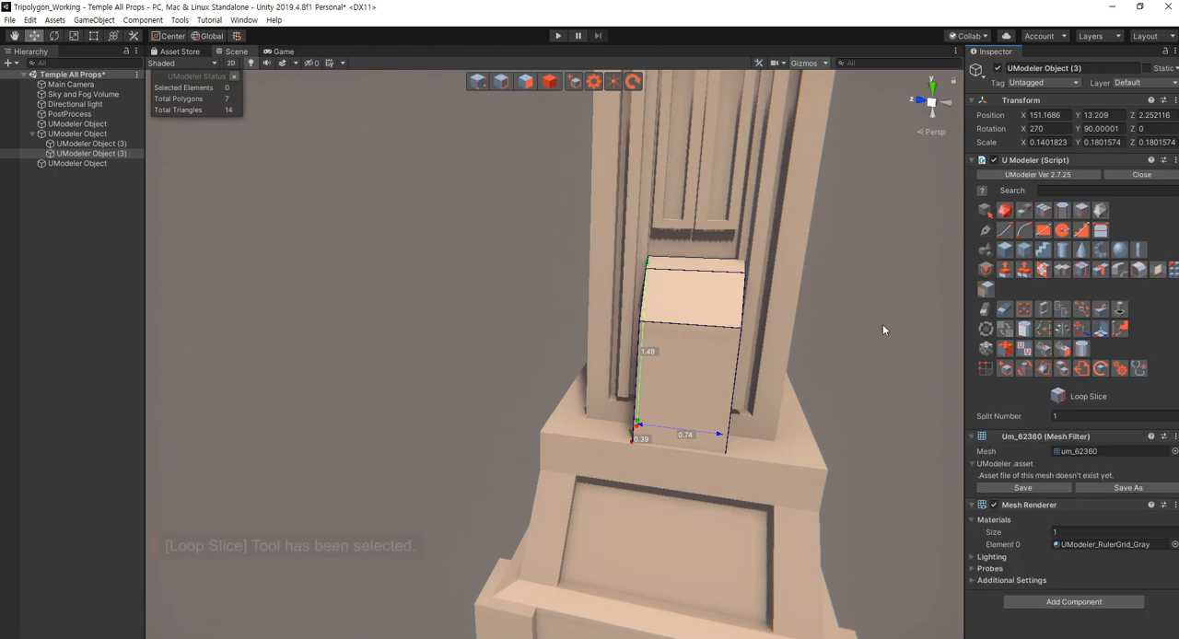
pyautogui.click(721, 322)
pyautogui.click(654, 314)
pyautogui.keyDown('alt'); pyautogui.moveTo(815, 397); pyautogui.dragTo(791, 417); pyautogui.keyUp('alt')
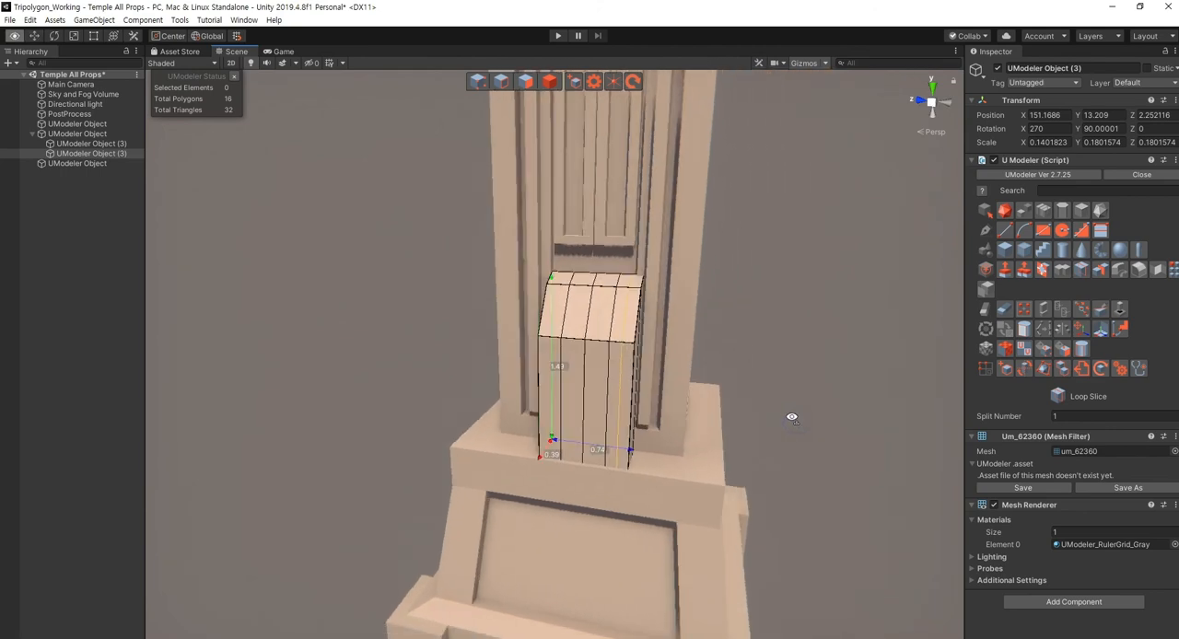
pyautogui.moveTo(792, 418); pyautogui.dragTo(785, 436, button='right')
# - Select the top, sloped and front polygons of the plate's two outer strips for Multi PushPull
pyautogui.press('3')
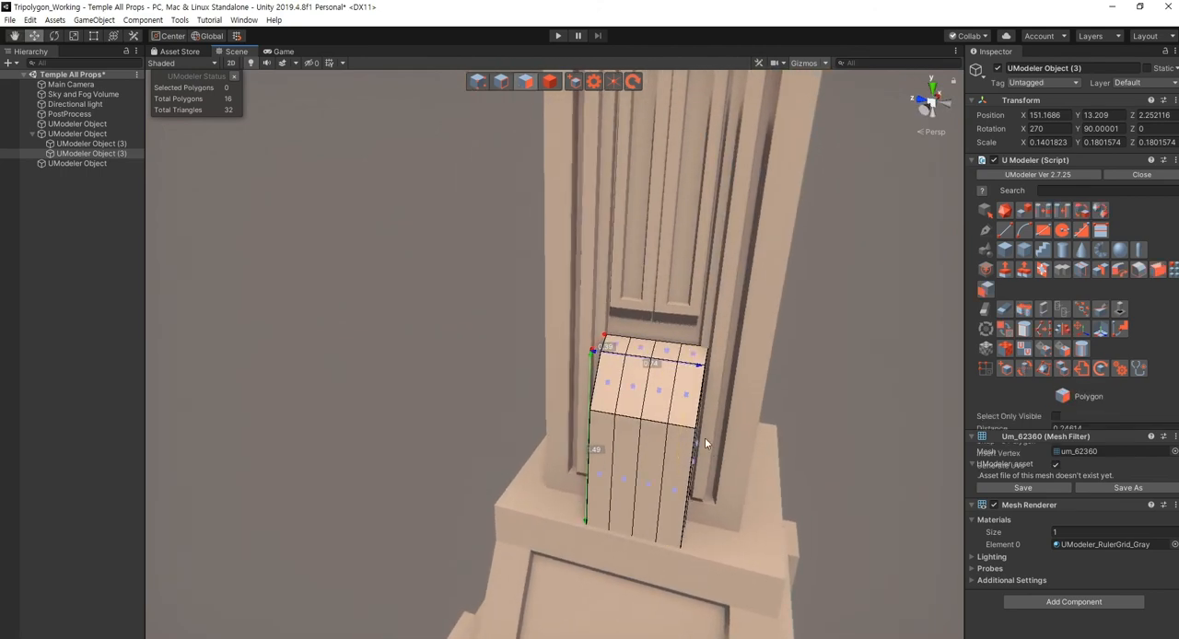
pyautogui.click(687, 413)
pyautogui.keyDown('ctrl'); pyautogui.click(675, 465); pyautogui.keyUp('ctrl')
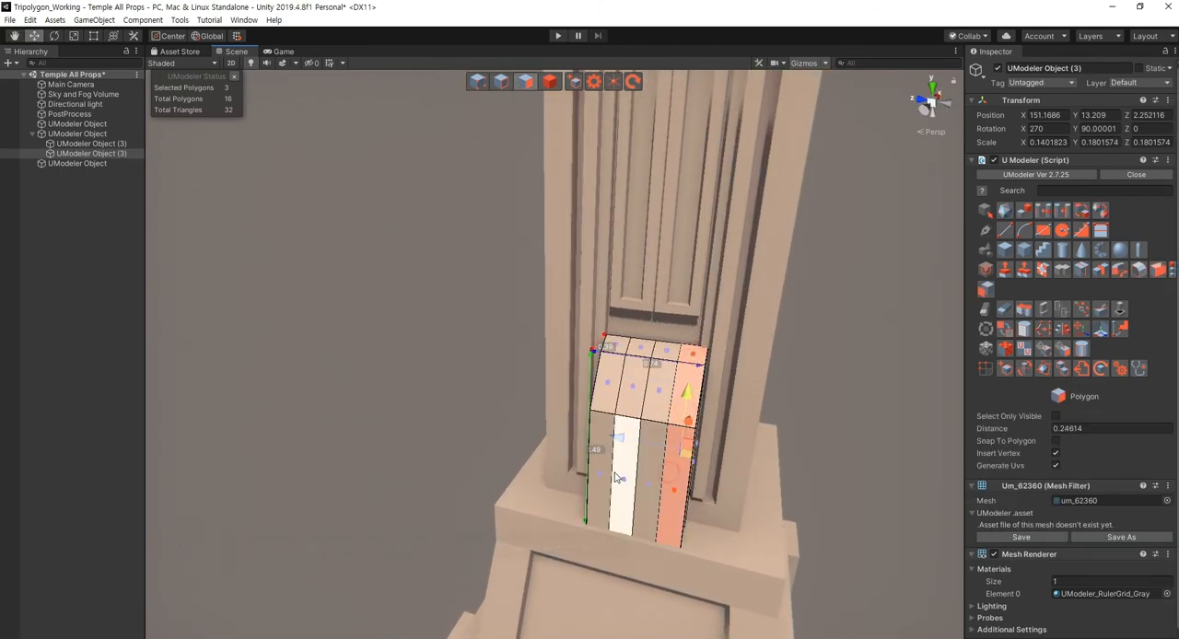
pyautogui.keyDown('ctrl'); pyautogui.click(635, 465); pyautogui.keyUp('ctrl')
pyautogui.keyDown('ctrl'); pyautogui.click(598, 456); pyautogui.keyUp('ctrl')
pyautogui.keyDown('ctrl'); pyautogui.click(616, 349); pyautogui.keyUp('ctrl')
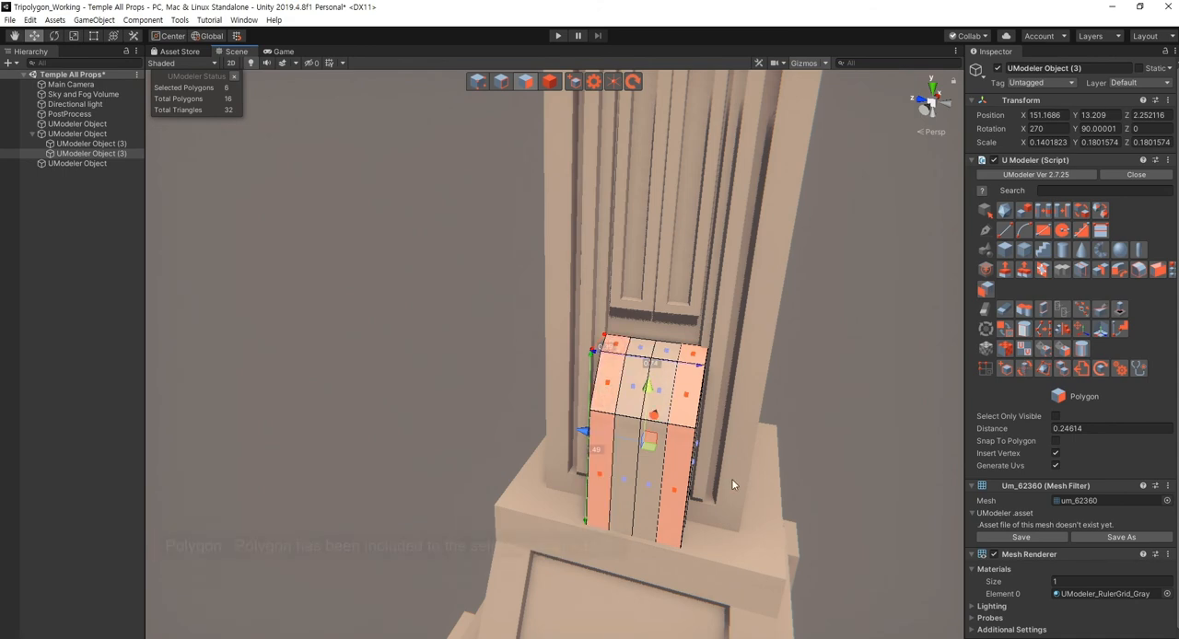
pyautogui.moveTo(734, 485); pyautogui.dragTo(618, 495, button='right')
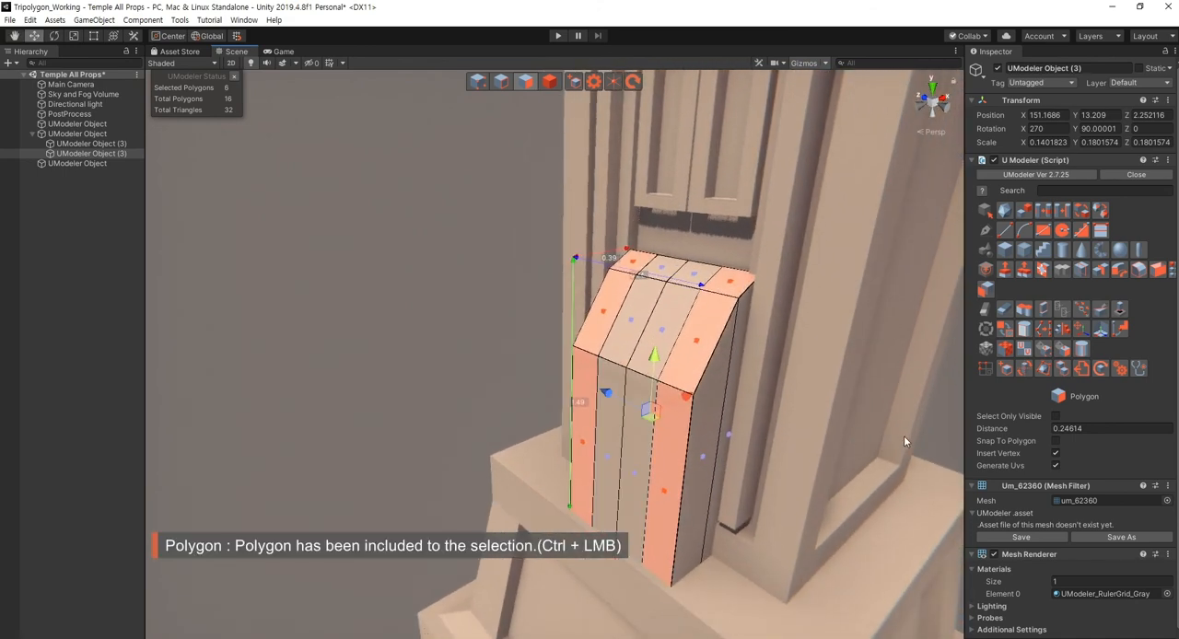
pyautogui.click(1038, 271)
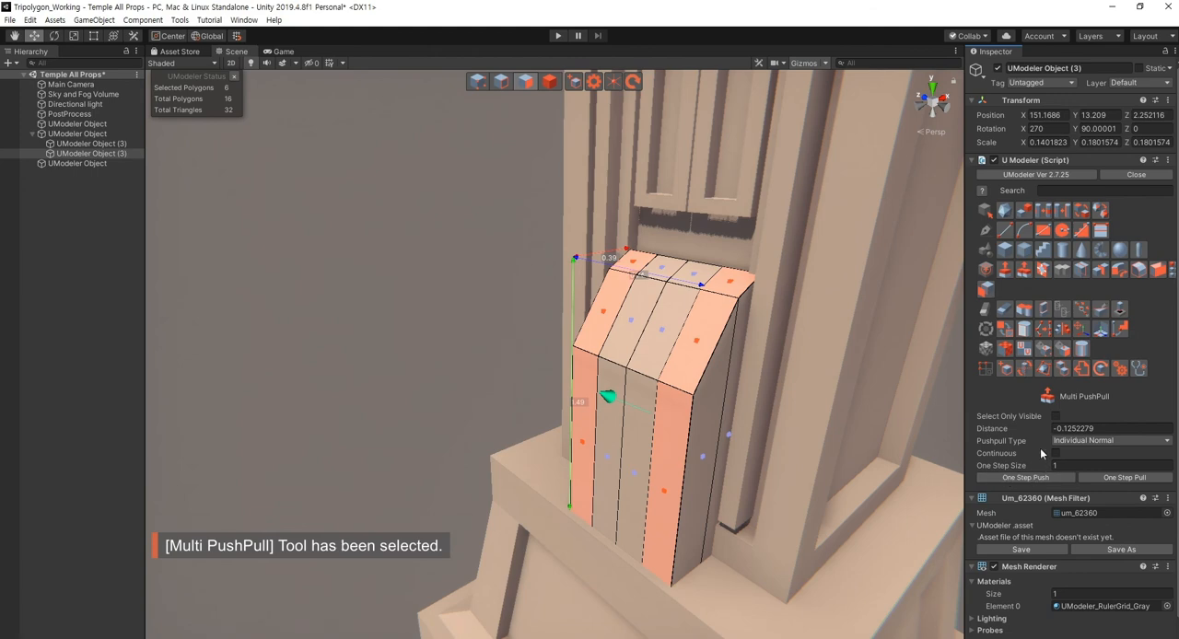
# - Try a Multi PushPull of the plate's outer strips with the Individual Normal type
pyautogui.click(1070, 441)
pyautogui.click(1096, 454)
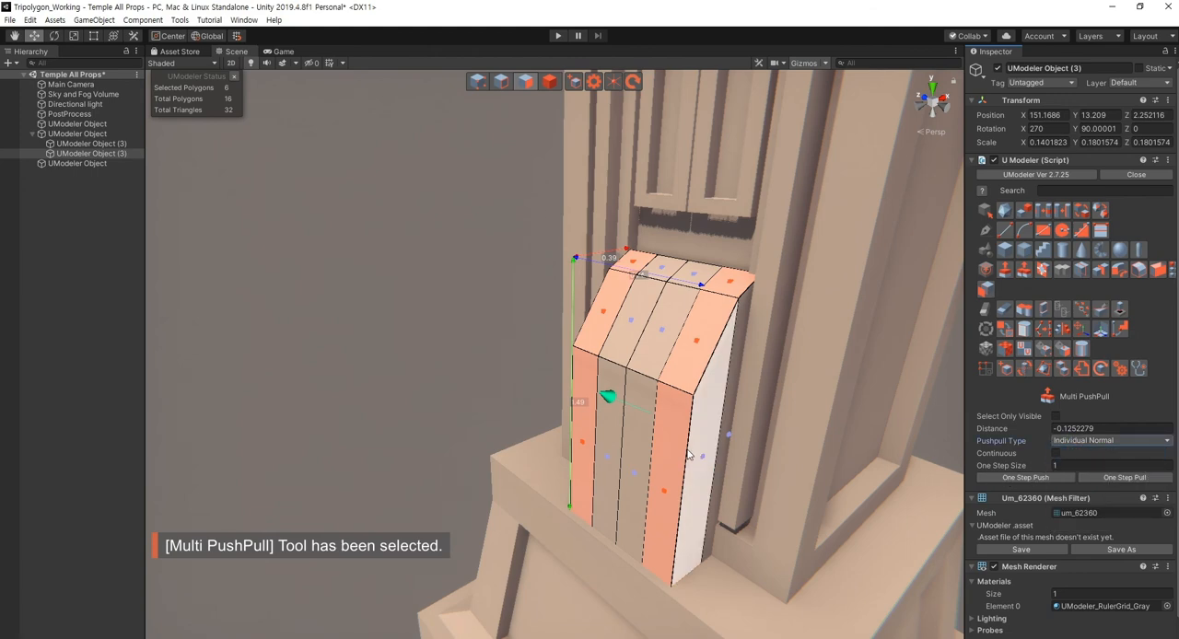
pyautogui.moveTo(612, 402); pyautogui.dragTo(609, 406)
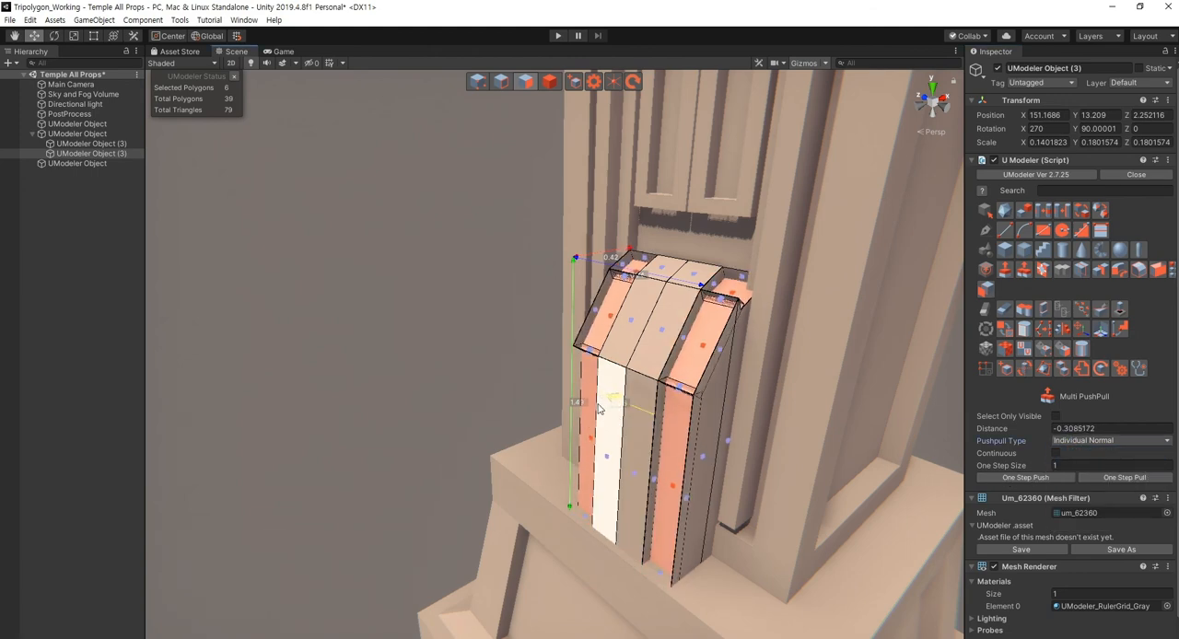
pyautogui.hotkey('ctrl', 'z')
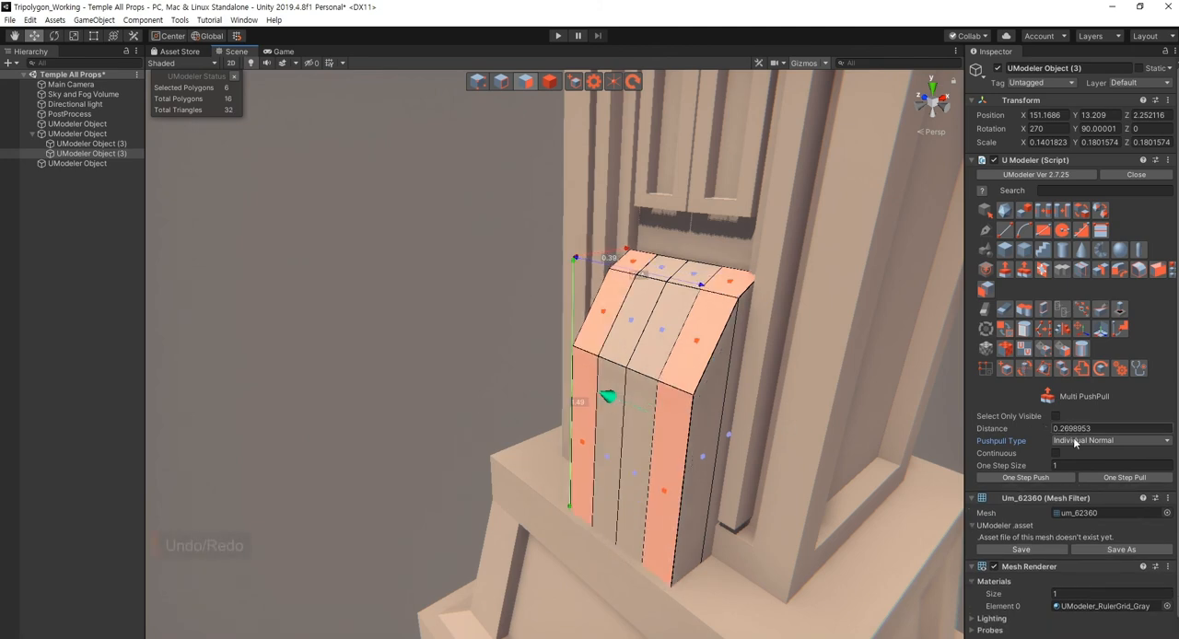
# - Pull the plate's two outer strips outward as raised borders using Multi PushPull with the Vertex Normal type
pyautogui.click(1075, 443)
pyautogui.click(1082, 466)
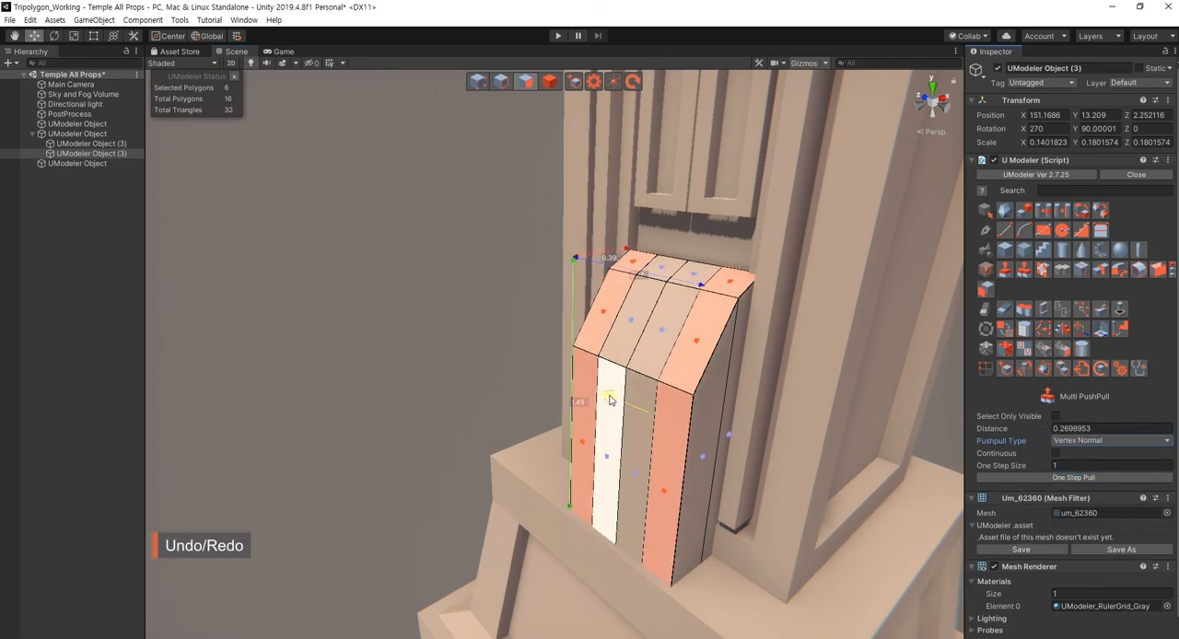
pyautogui.moveTo(609, 398); pyautogui.dragTo(526, 403)
pyautogui.click(446, 395)
pyautogui.press('Escape')
pyautogui.click(443, 396)
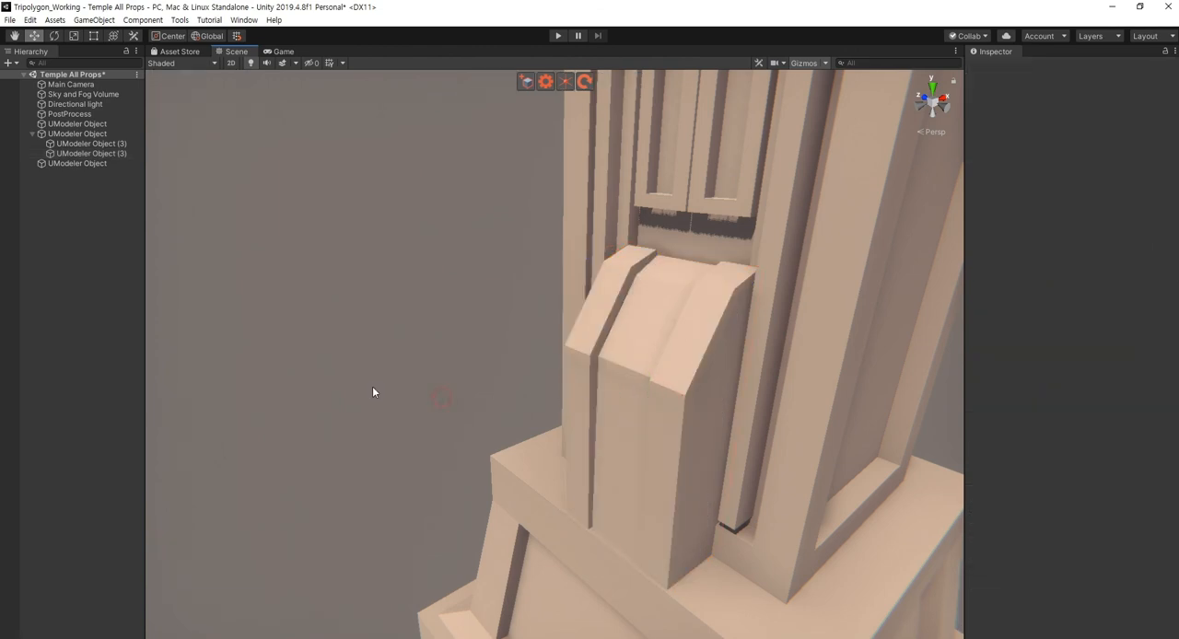
# - Examine the whole column with its ornament and bordered foot block from several distances and angles
pyautogui.moveTo(375, 386); pyautogui.dragTo(529, 393, button='right')
pyautogui.press('s')
pyautogui.moveTo(712, 464); pyautogui.dragTo(590, 421, button='right')
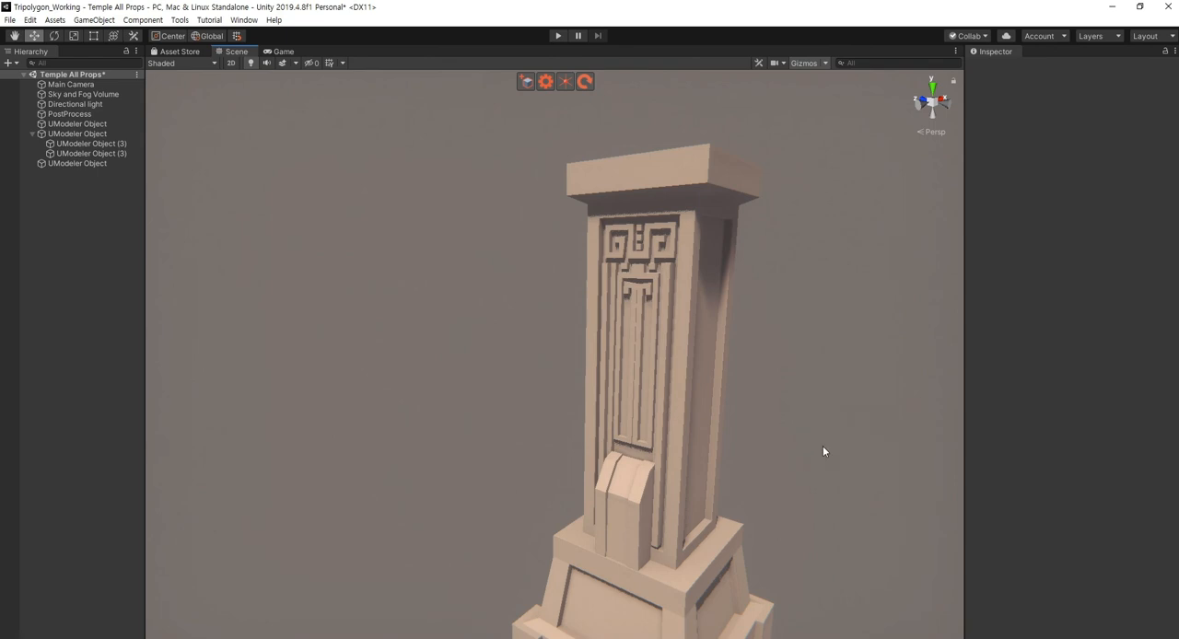
pyautogui.moveTo(822, 447); pyautogui.dragTo(776, 458, button='right')
pyautogui.press('s')
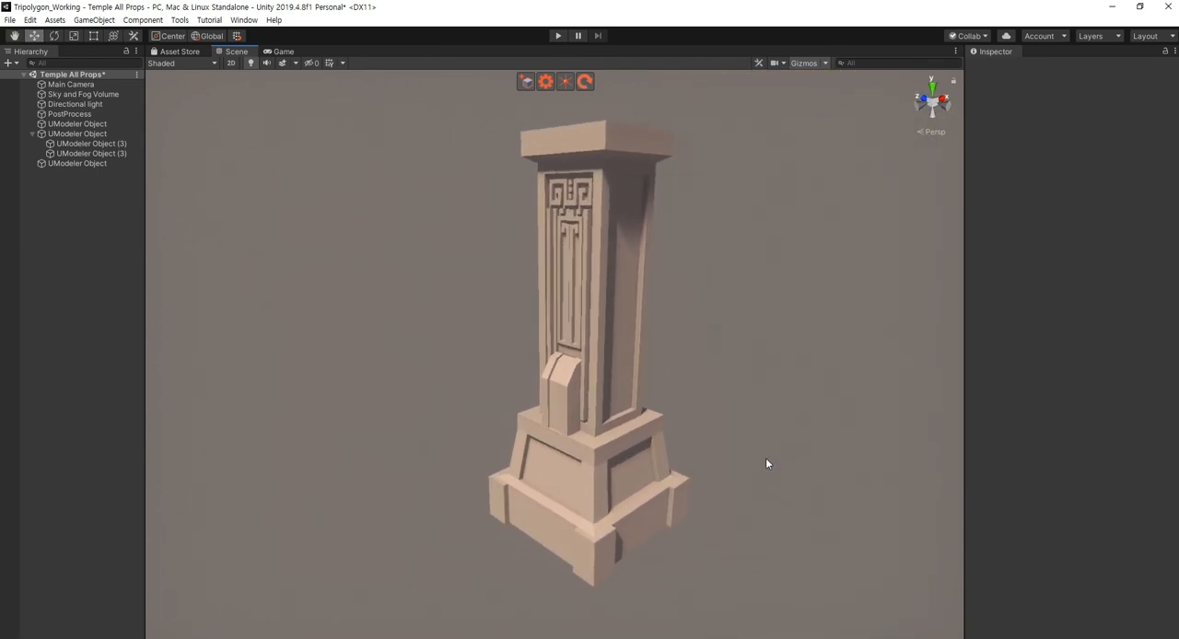
pyautogui.click(595, 462)
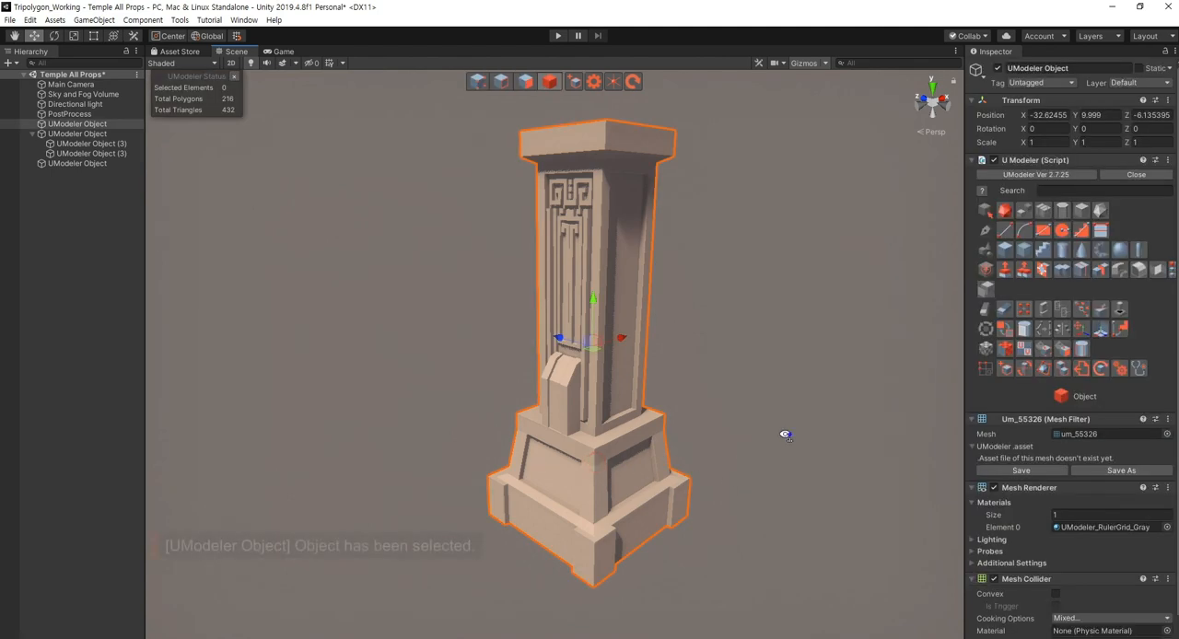
pyautogui.press('w')
pyautogui.moveTo(786, 436); pyautogui.dragTo(805, 424, button='right')
pyautogui.click(804, 424)
pyautogui.moveTo(685, 436); pyautogui.dragTo(676, 390, button='right')
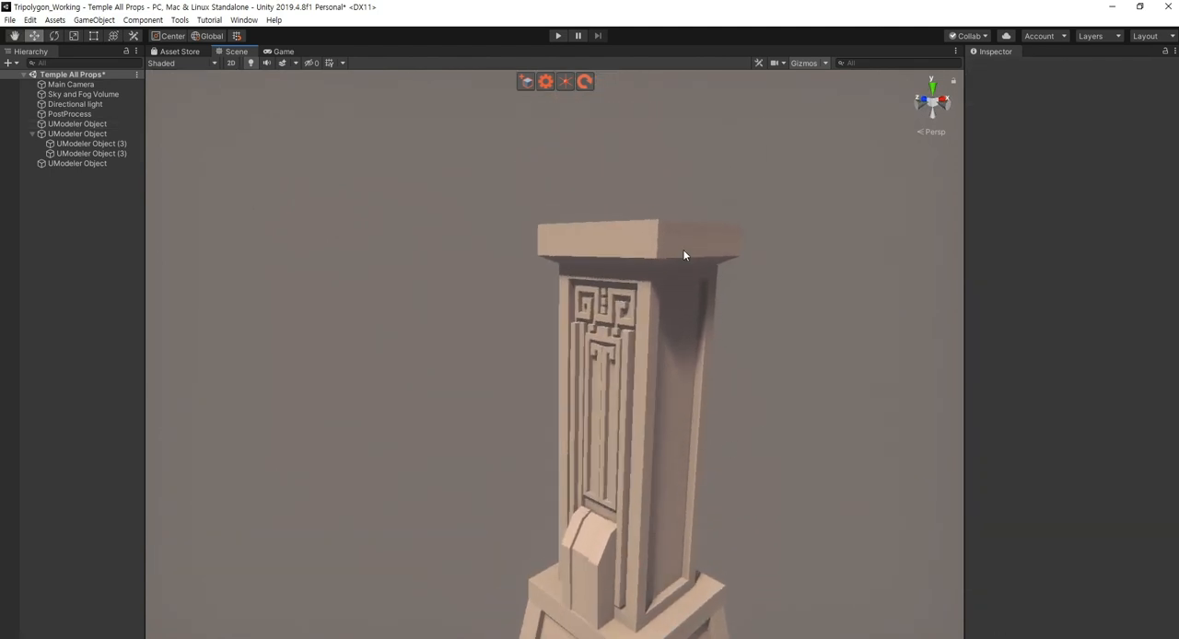
# - Combine the column, its Greek-key ornament and the bordered slanted block into a single object, and select that object
pyautogui.click(682, 251)
pyautogui.moveTo(770, 418); pyautogui.dragTo(775, 449, button='right')
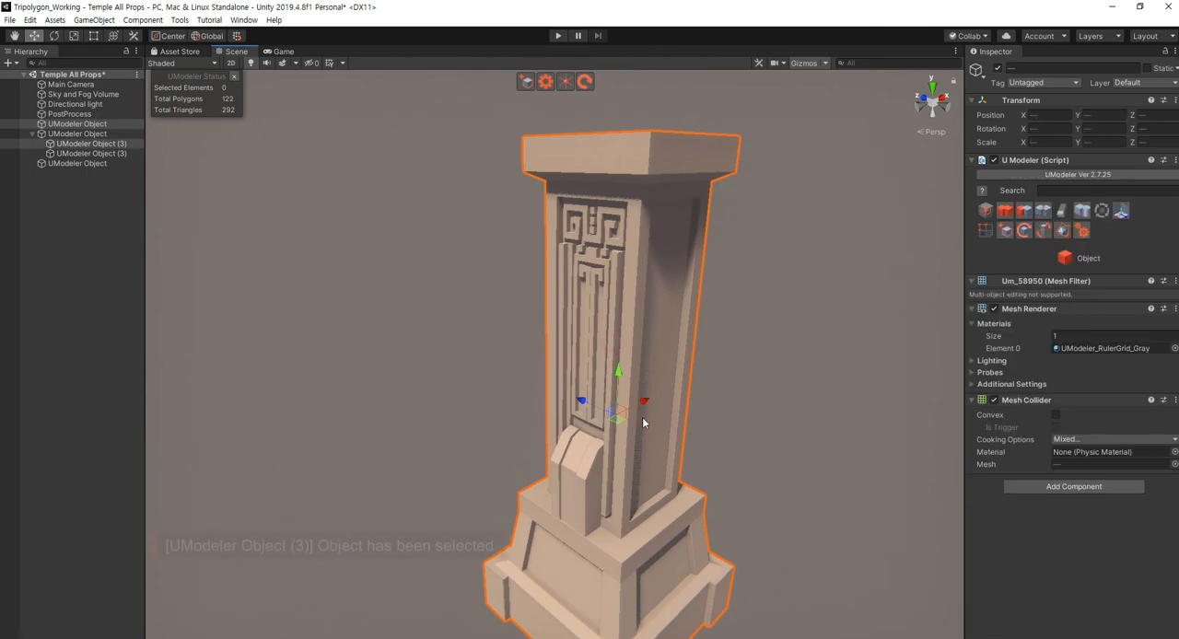
pyautogui.click(764, 416)
pyautogui.click(612, 360)
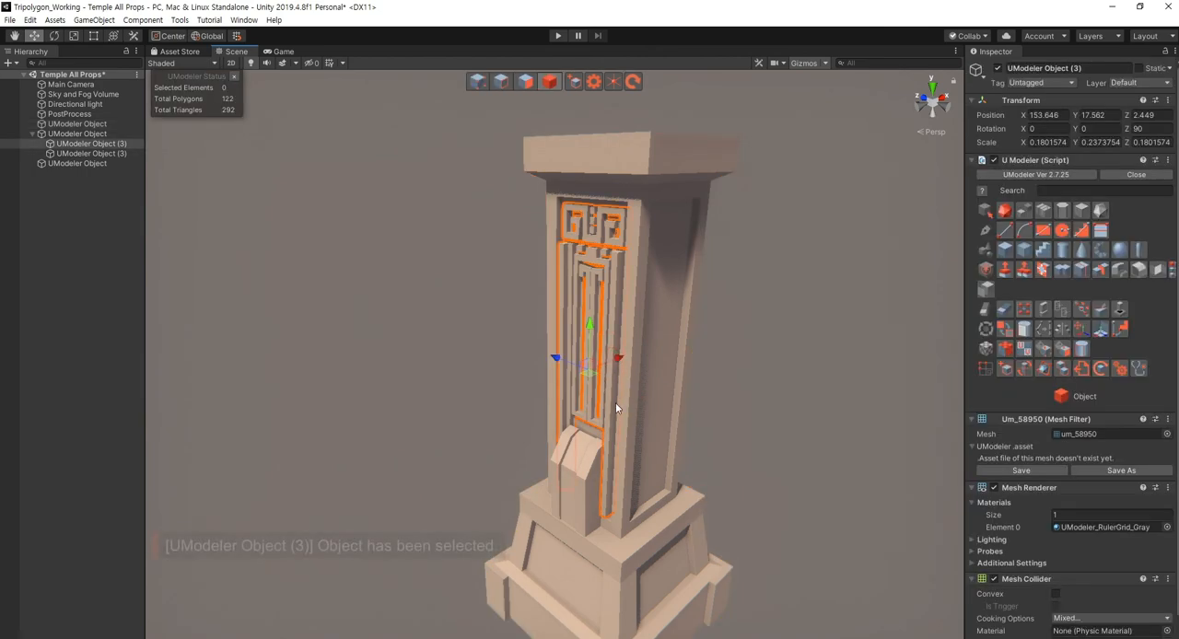
pyautogui.click(641, 263)
pyautogui.keyDown('shift'); pyautogui.click(574, 475); pyautogui.keyUp('shift')
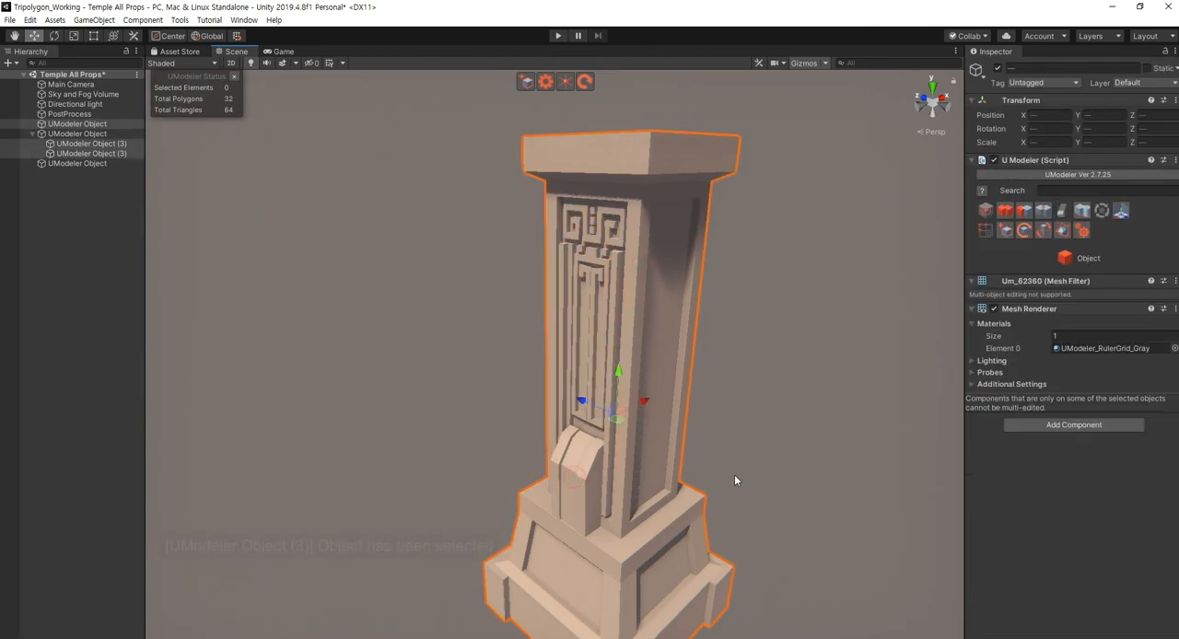
pyautogui.keyDown('alt'); pyautogui.moveTo(770, 471); pyautogui.dragTo(669, 376); pyautogui.keyUp('alt')
pyautogui.hotkey('ctrl', 'z')
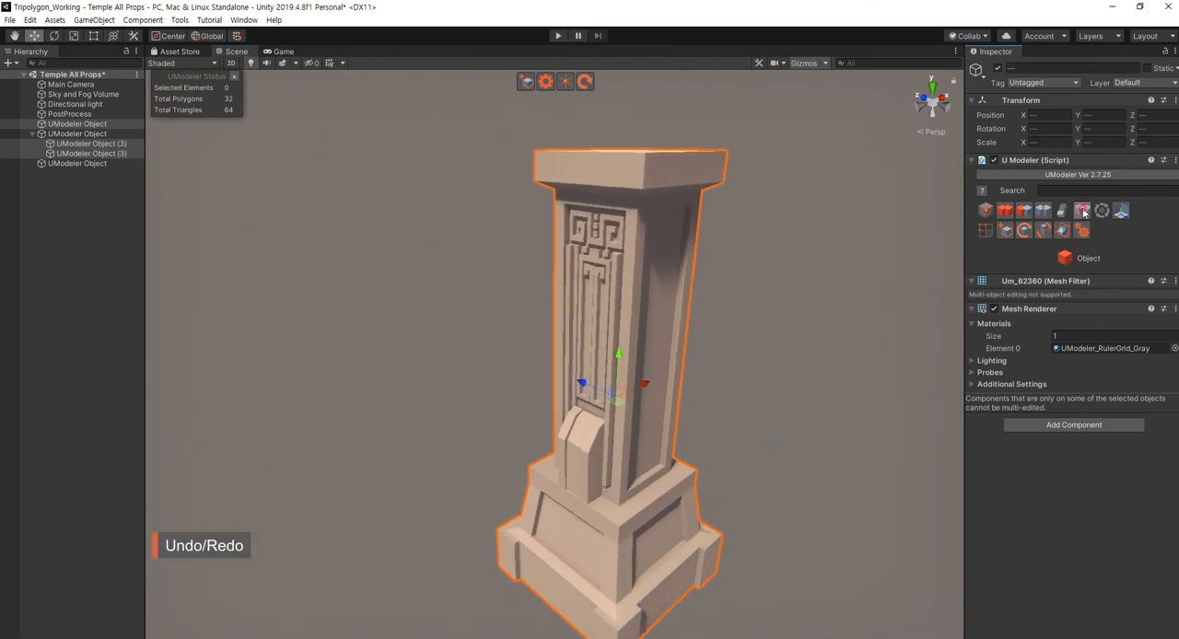
pyautogui.click(1083, 213)
pyautogui.click(771, 433)
pyautogui.click(634, 421)
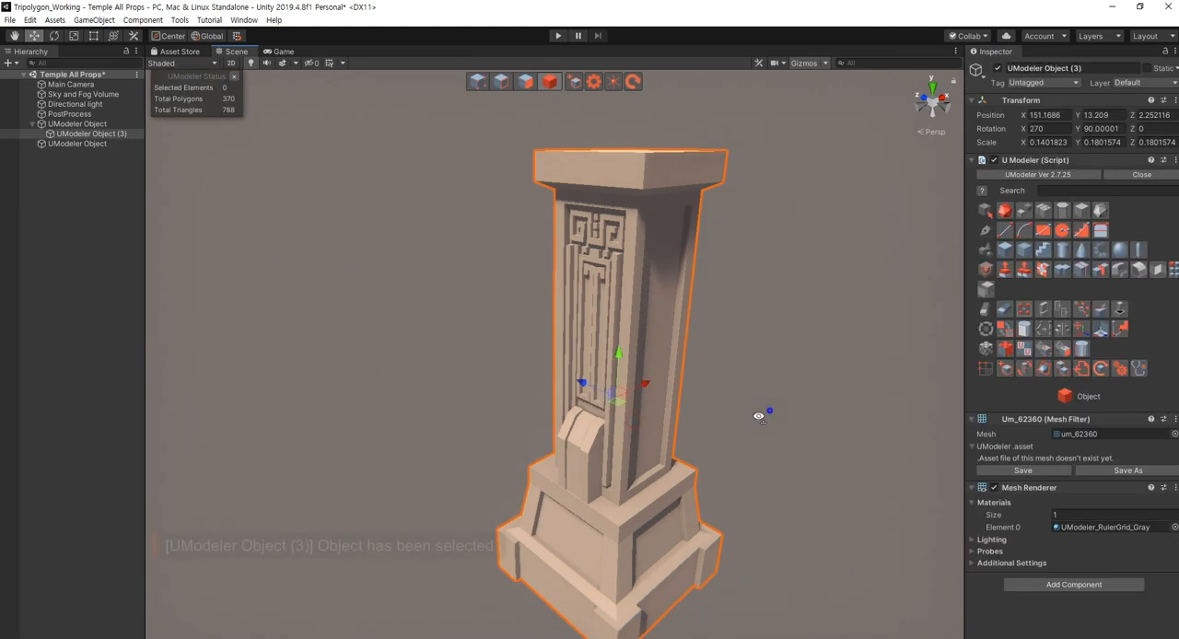
# - Mirror the combined column along the Y axis, with the mirror plane through the middle vertex of the cap's top edge, and deselect it
pyautogui.keyDown('alt'); pyautogui.moveTo(758, 416); pyautogui.dragTo(719, 445); pyautogui.keyUp('alt')
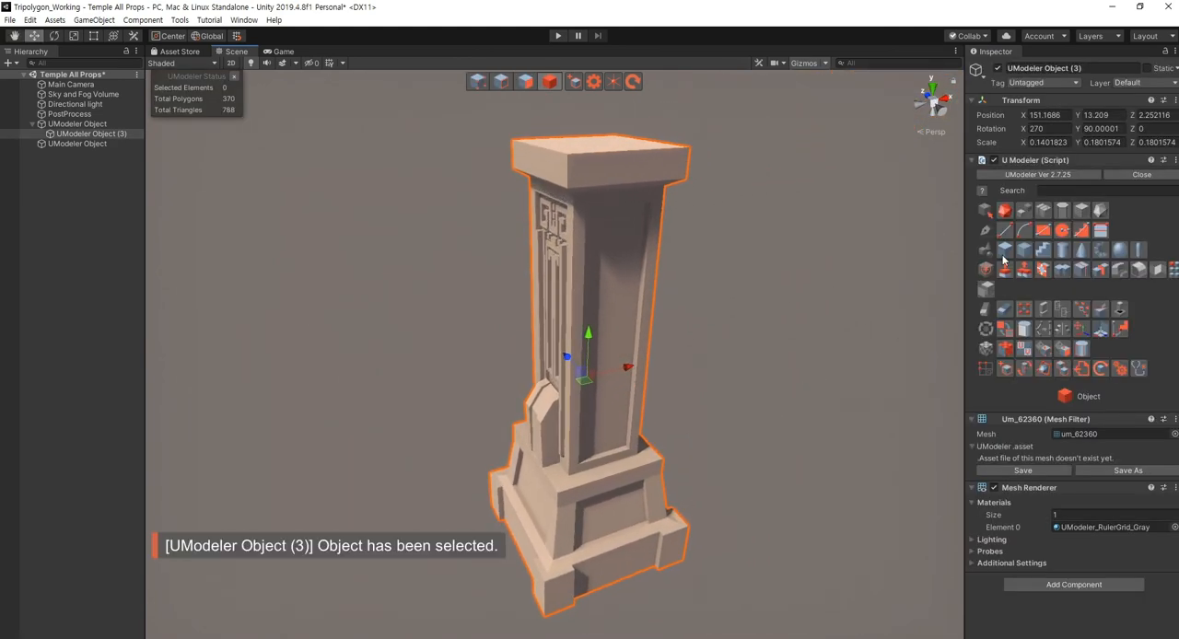
pyautogui.click(1100, 269)
pyautogui.scroll(3, 670, 399)
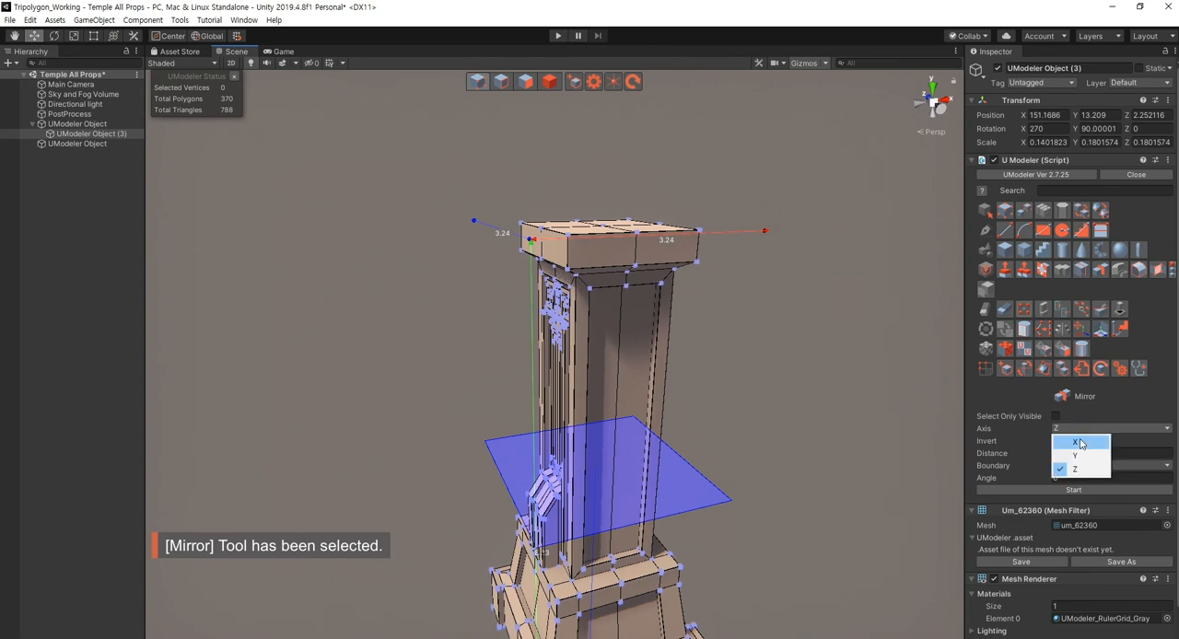
pyautogui.click(1076, 442)
pyautogui.click(1087, 437)
pyautogui.click(1078, 454)
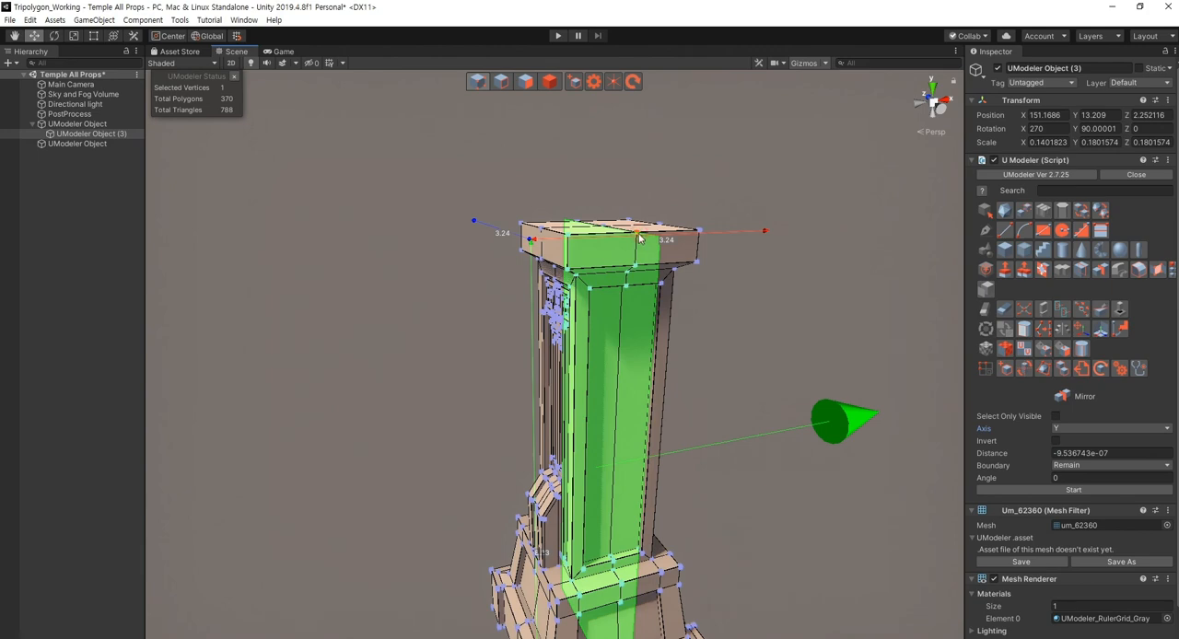
pyautogui.scroll(-4, 789, 447)
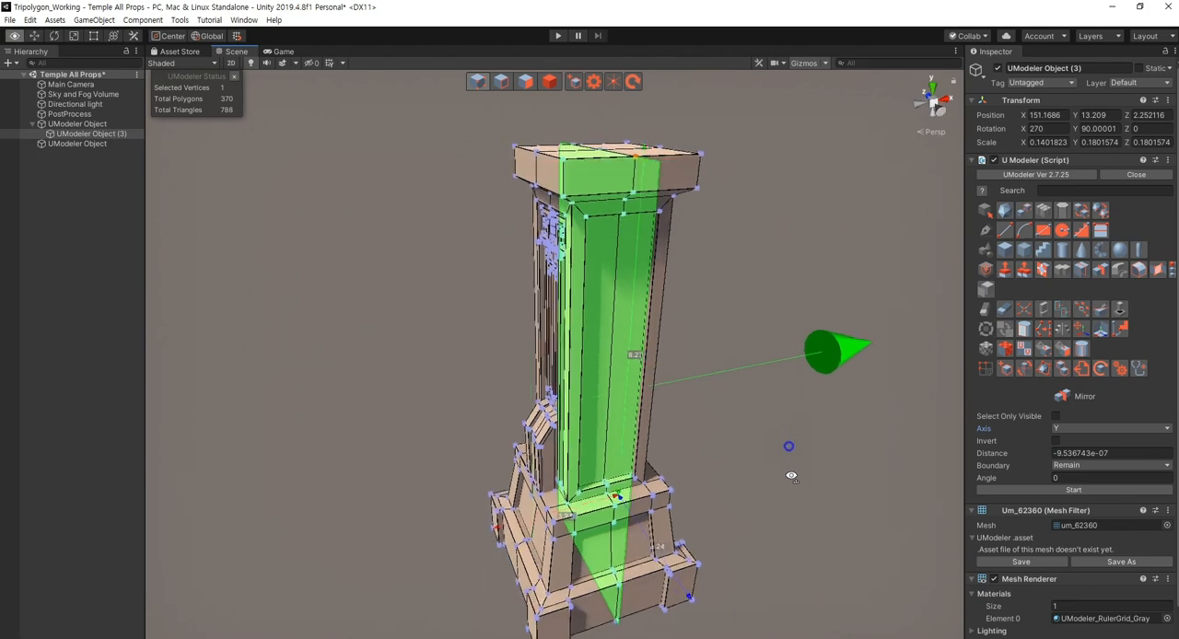
pyautogui.click(1083, 491)
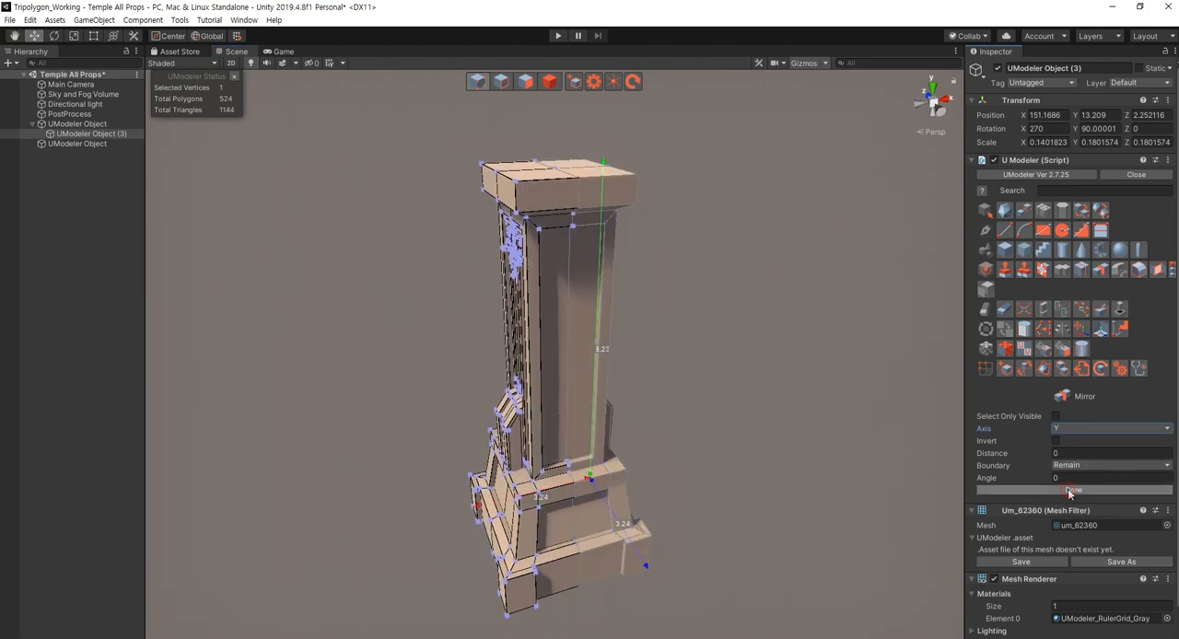
pyautogui.click(1068, 492)
pyautogui.press('Escape')
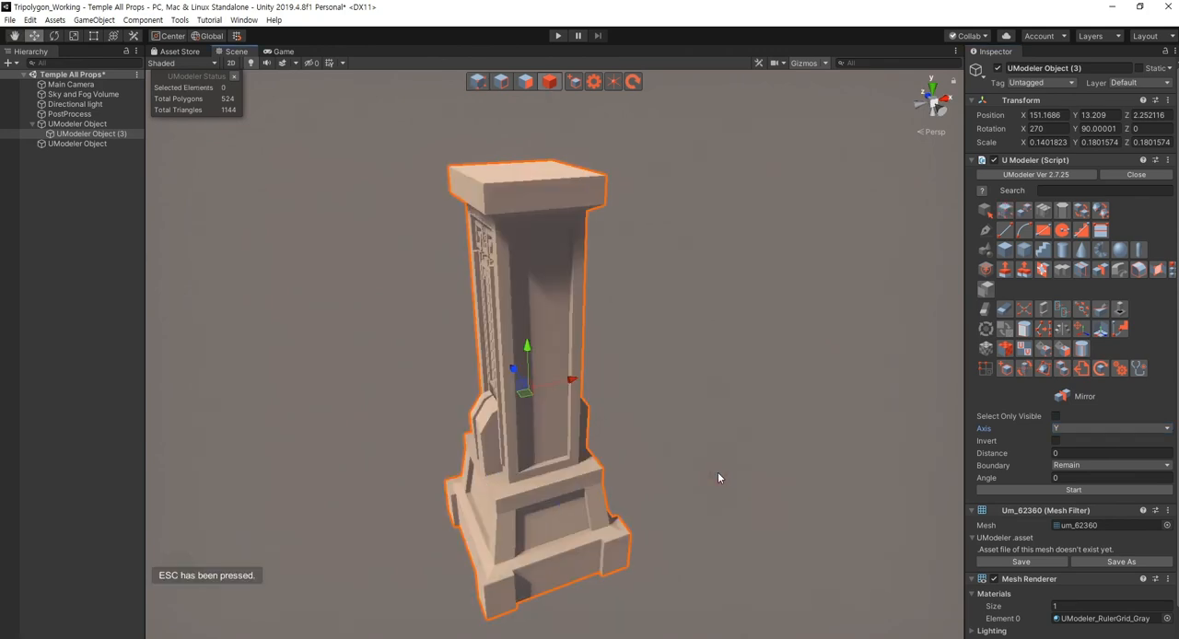
pyautogui.click(725, 477)
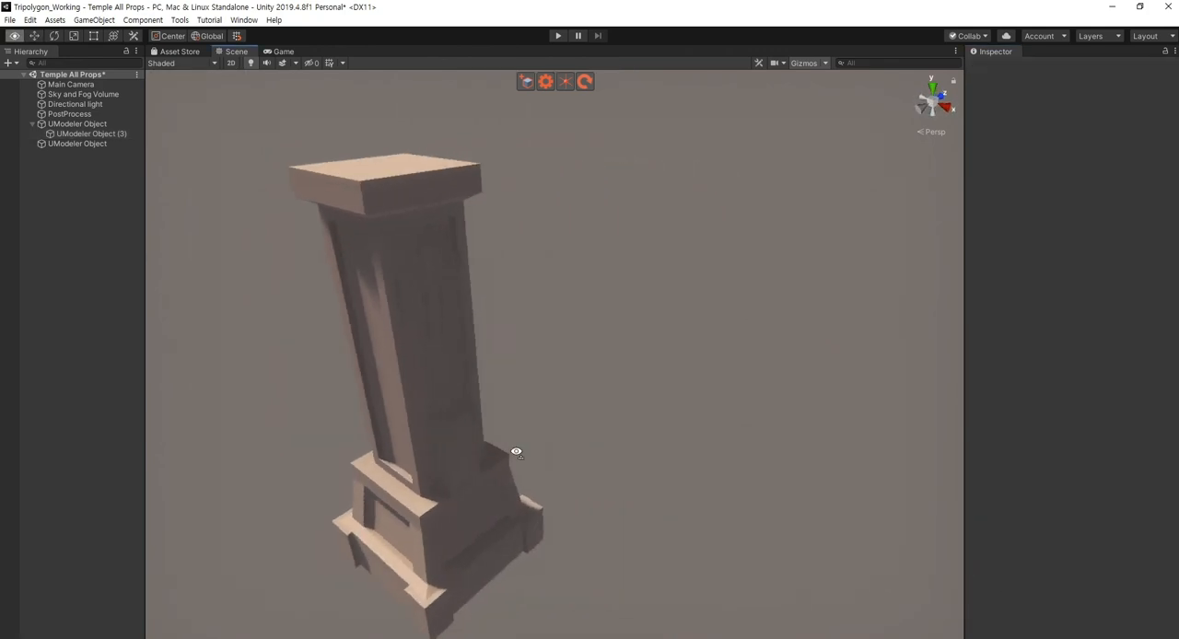